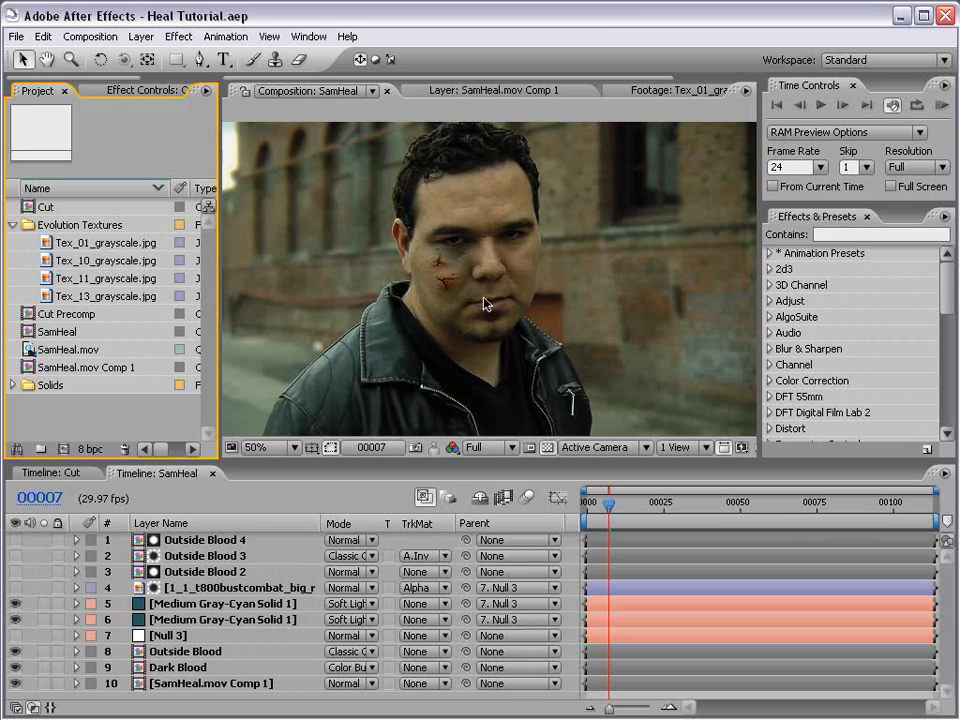
Step: Preview the SamHeal composition with a frame skip of 1 and examine the facial cuts at frames 58 and 42
{"action": "scroll", "coordinate": [485, 303], "scroll_direction": "up", "scroll_amount": 2}
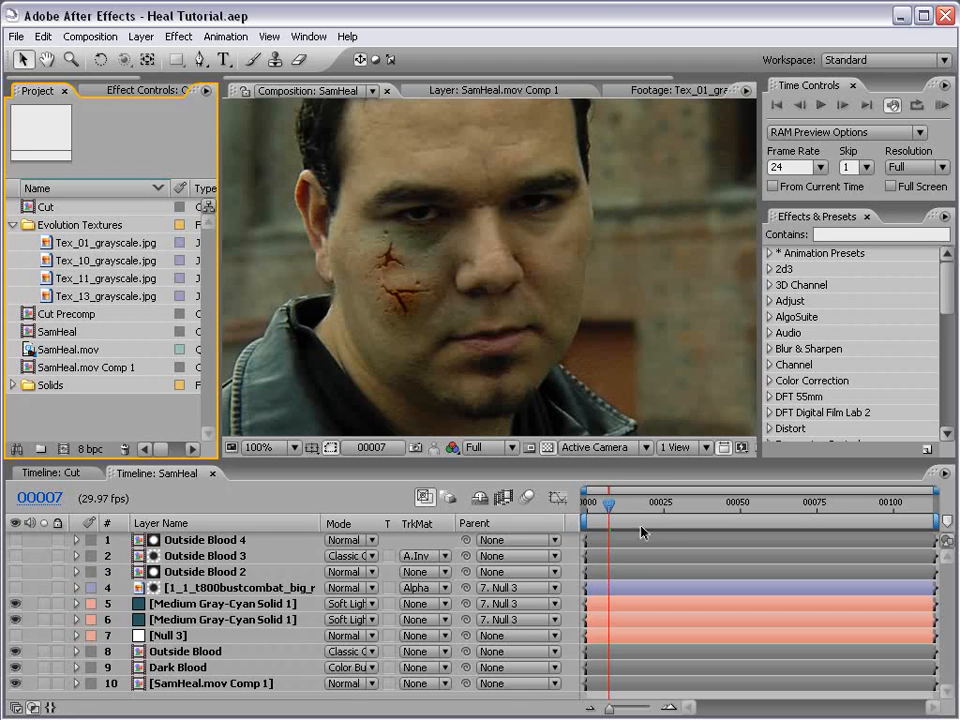
{"action": "key", "text": "KP_0"}
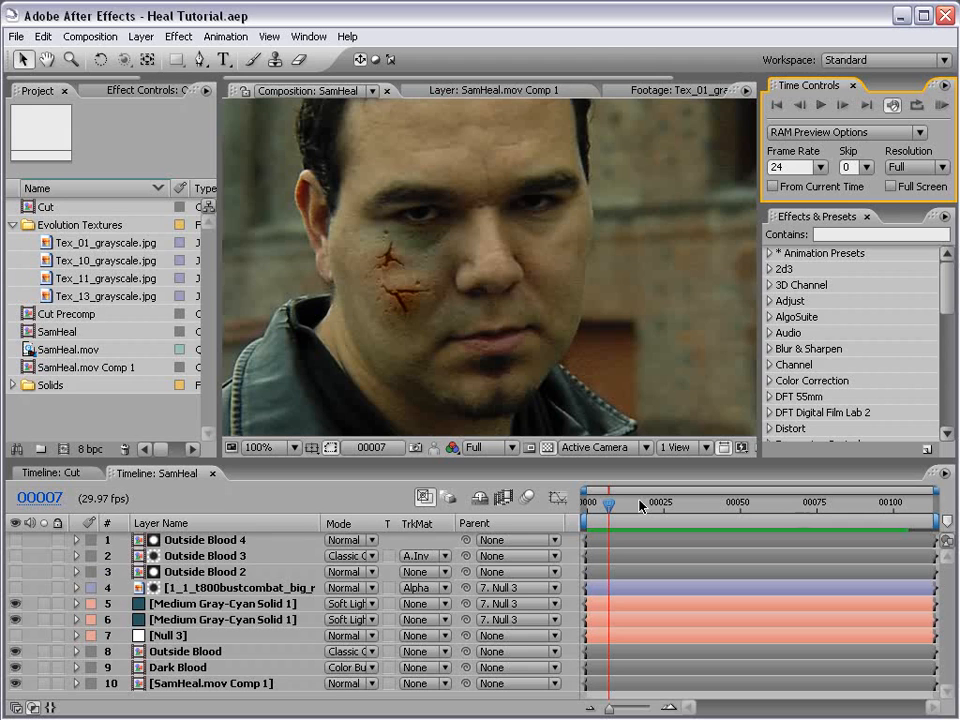
{"action": "left_click", "coordinate": [866, 167]}
{"action": "left_click", "coordinate": [852, 185]}
{"action": "left_click", "coordinate": [943, 104]}
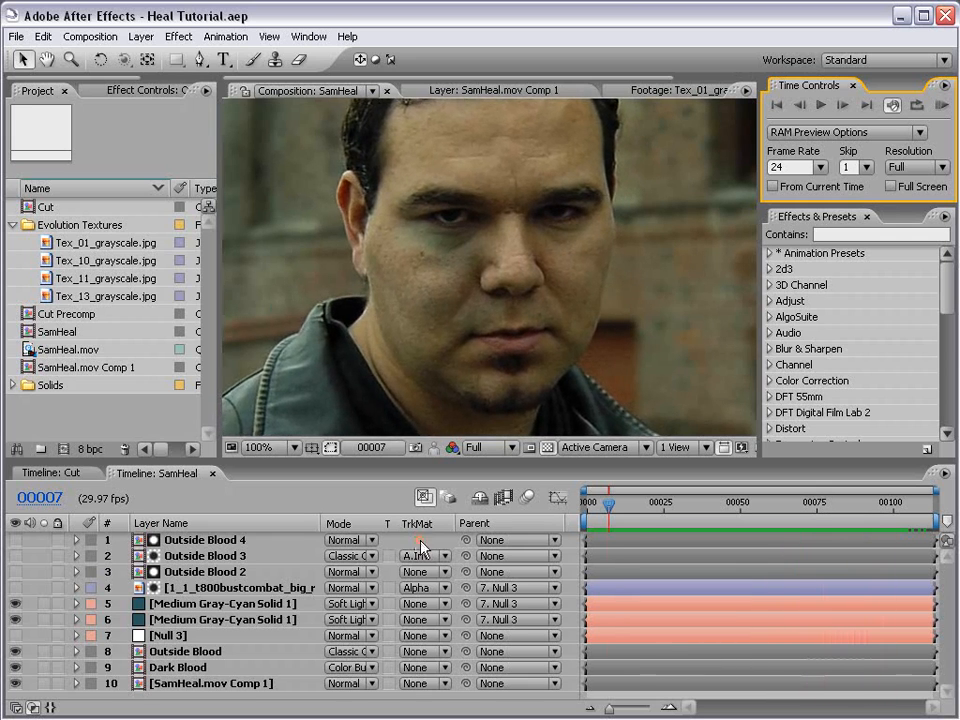
{"action": "left_click_drag", "start_coordinate": [609, 507], "coordinate": [765, 507]}
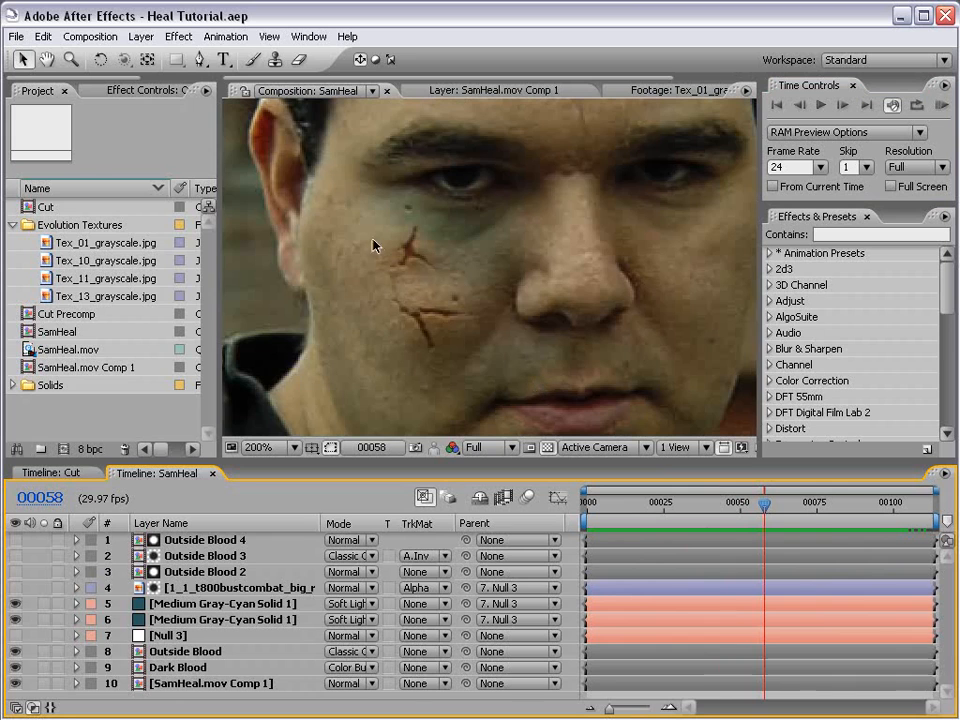
{"action": "left_click_drag", "start_coordinate": [763, 503], "coordinate": [716, 518]}
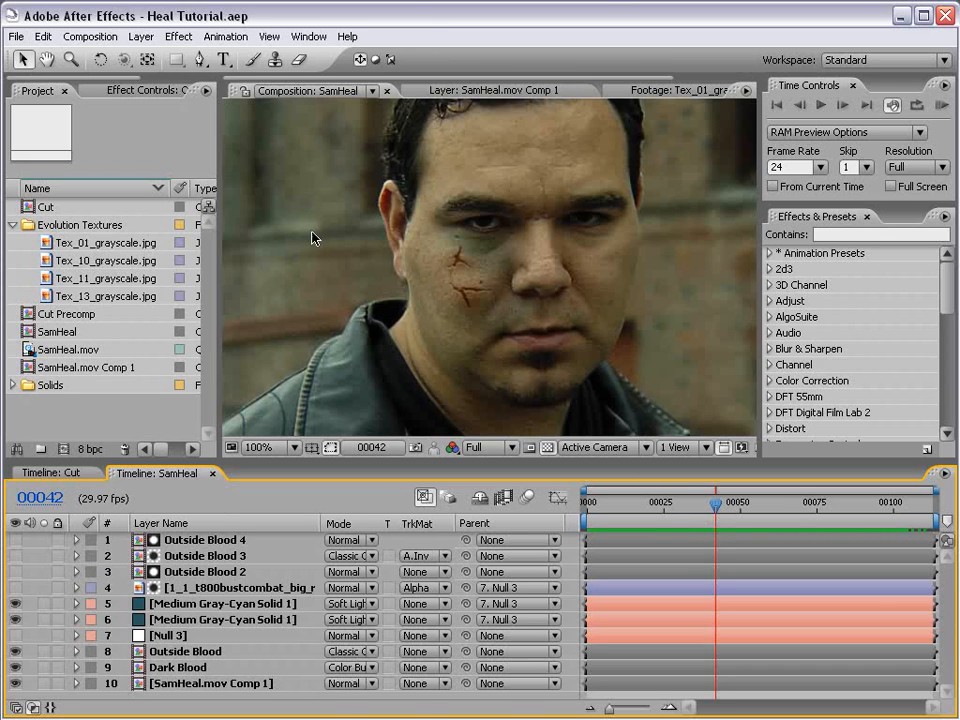
Step: Create a new composition from the SamHeal.mov footage and save the project
{"action": "left_click", "coordinate": [96, 420]}
{"action": "left_click_drag", "start_coordinate": [66, 350], "coordinate": [63, 449]}
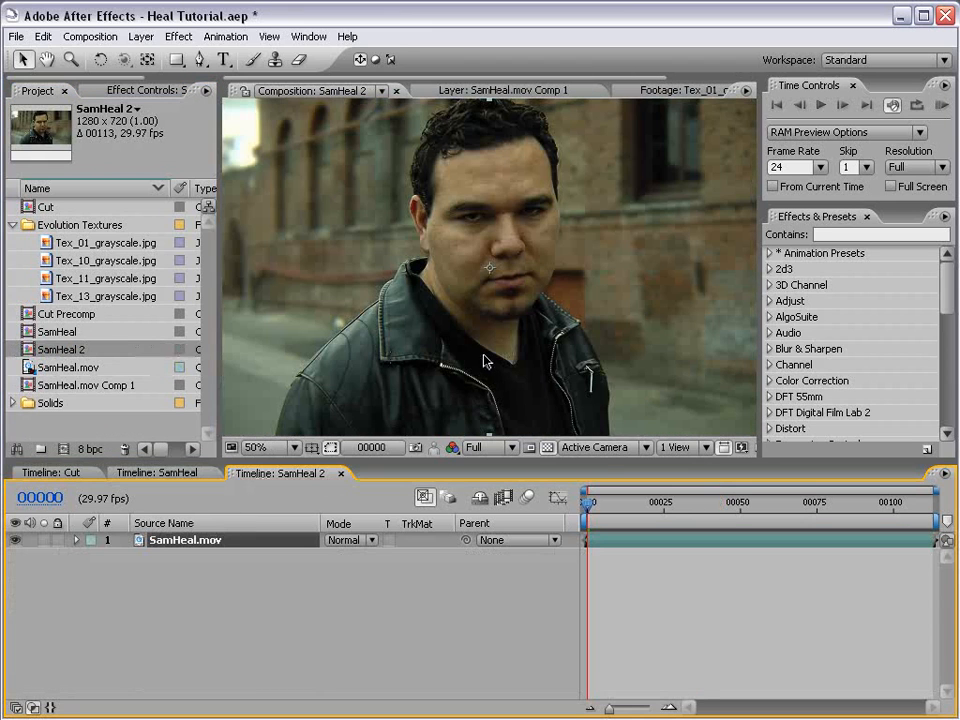
{"action": "key", "text": "ctrl+s"}
{"action": "left_click", "coordinate": [409, 580]}
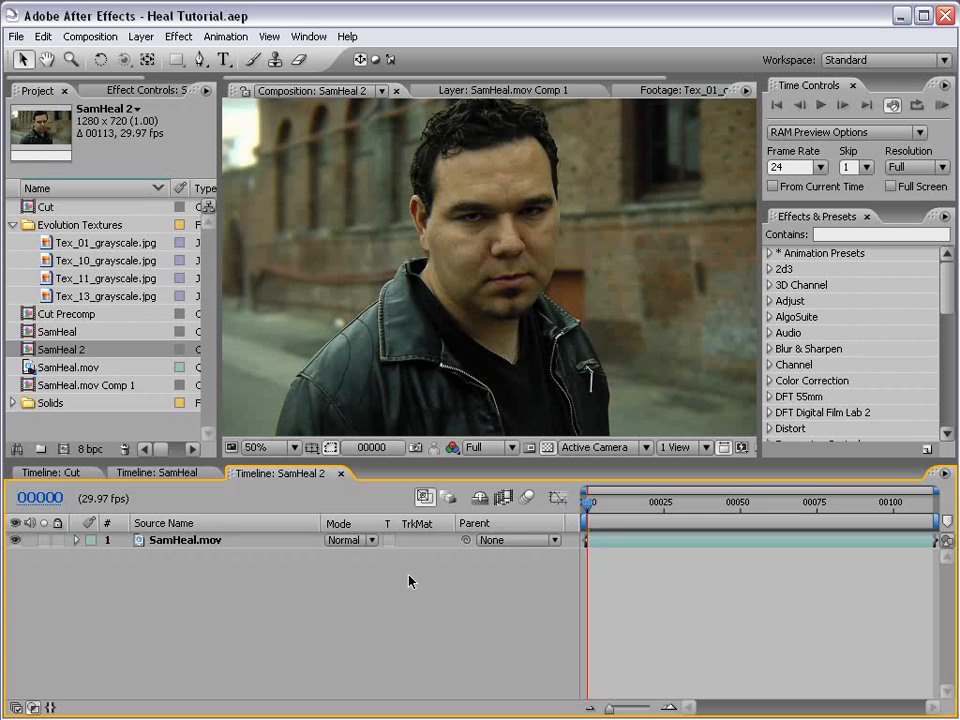
Step: Apply the Remove Grain effect to the SamHeal.mov layer and set its viewing mode to Final Output
{"action": "scroll", "coordinate": [503, 174], "scroll_direction": "up", "scroll_amount": 1}
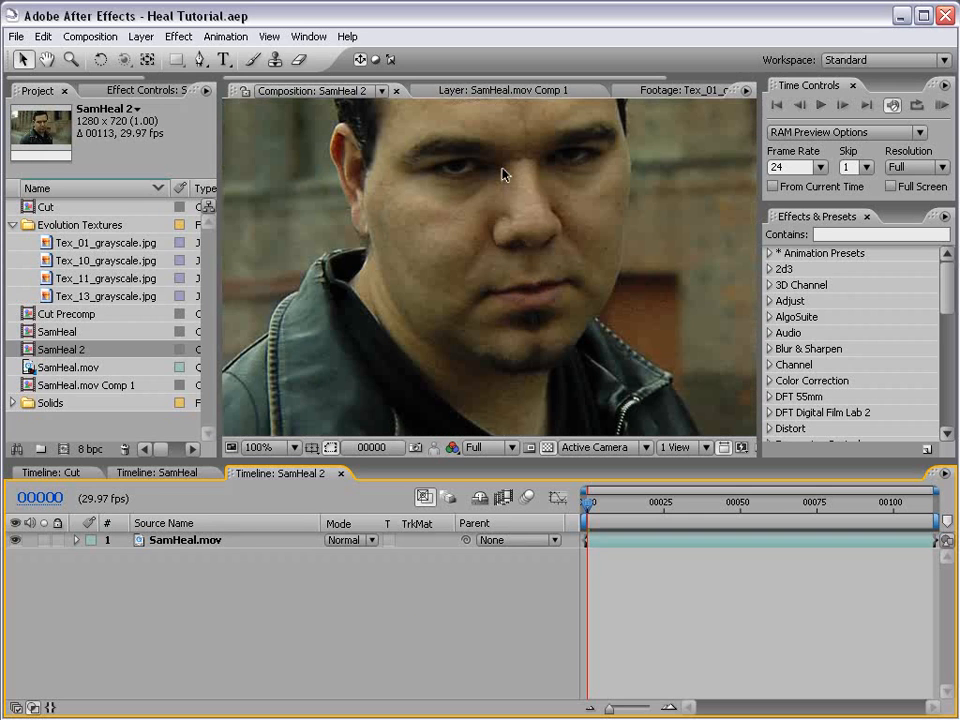
{"action": "scroll", "coordinate": [484, 297], "scroll_direction": "down", "scroll_amount": 1}
{"action": "left_click", "coordinate": [466, 291]}
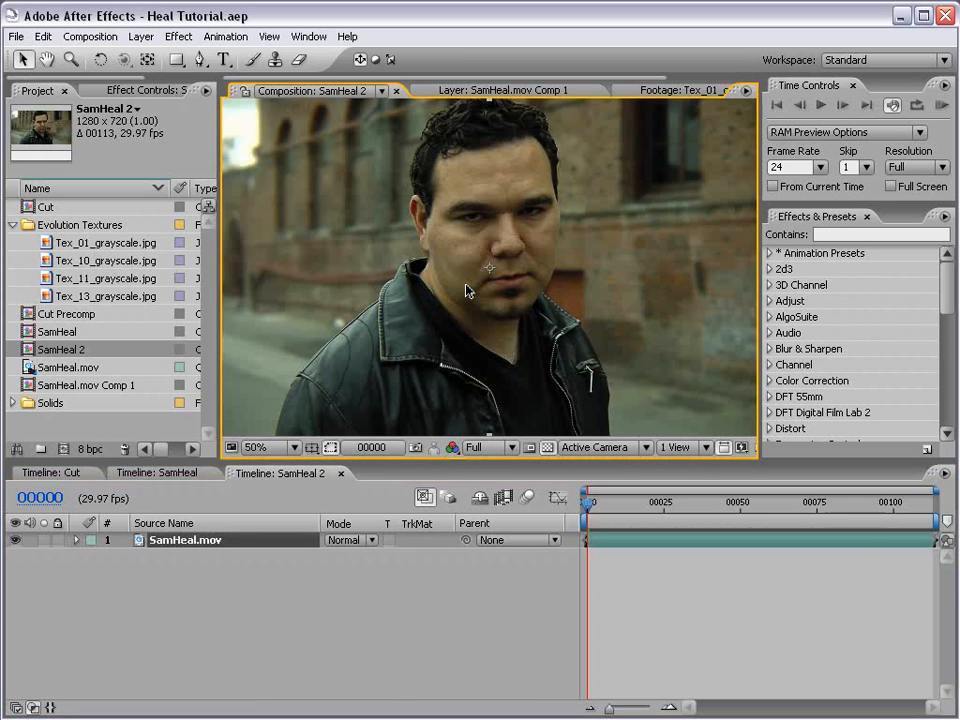
{"action": "left_click", "coordinate": [179, 36]}
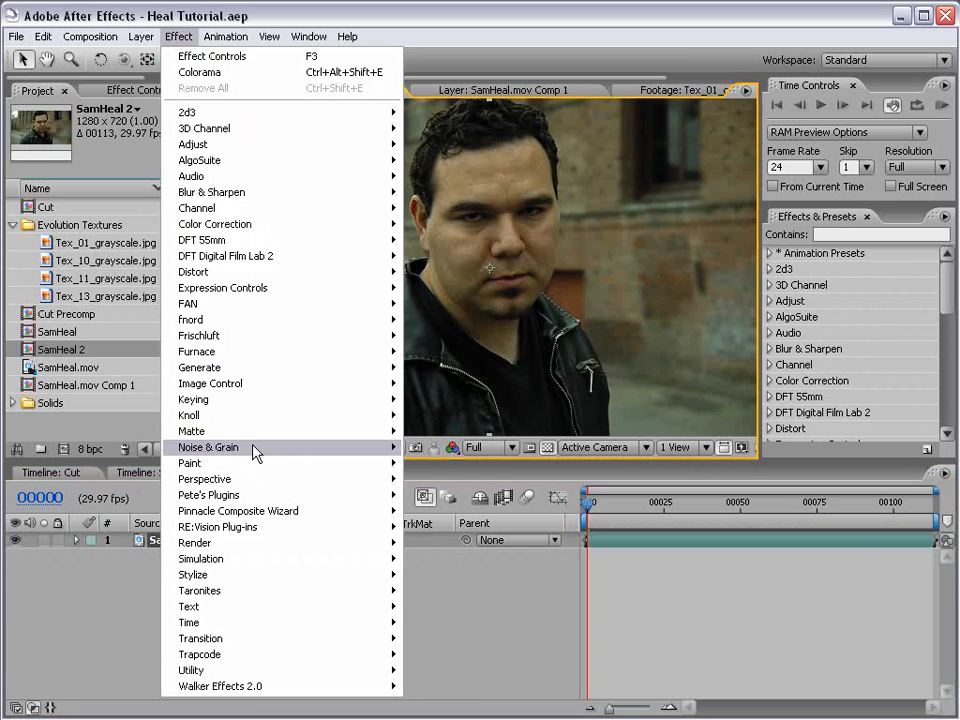
{"action": "mouse_move", "coordinate": [255, 450]}
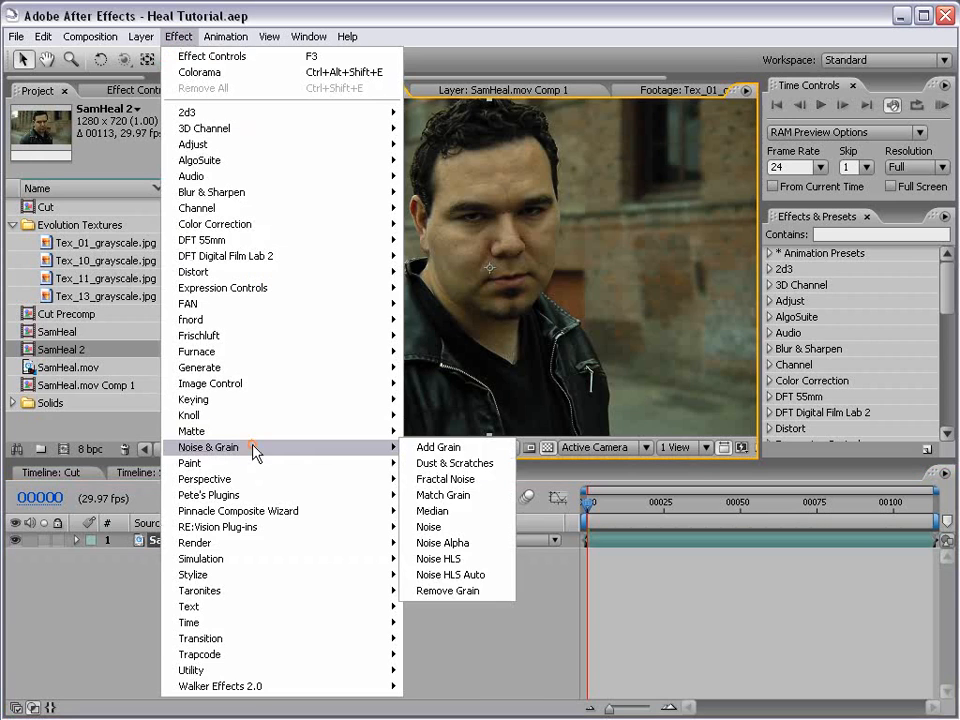
{"action": "left_click", "coordinate": [484, 594]}
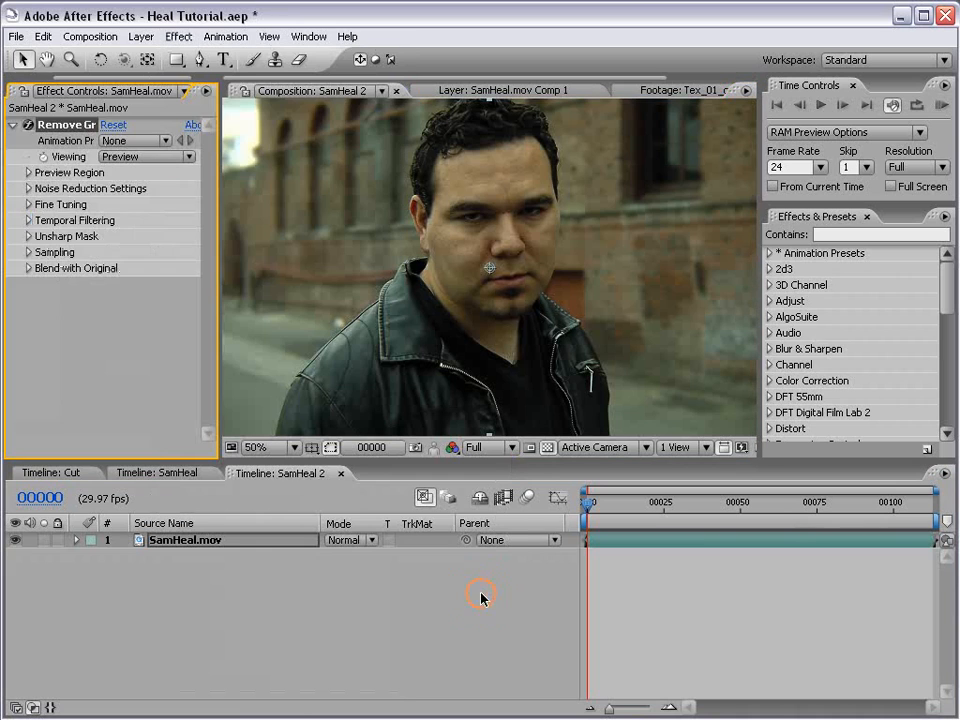
{"action": "left_click", "coordinate": [120, 156]}
{"action": "left_click", "coordinate": [161, 209]}
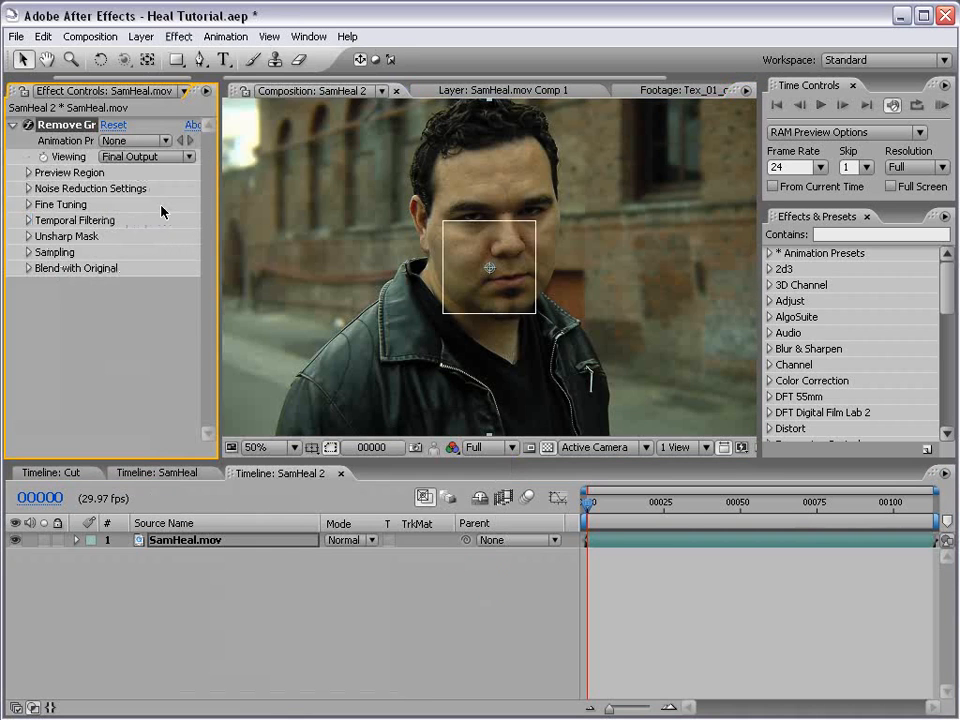
Step: Add a Curves effect to the SamHeal.mov layer, raising the RGB curve's midtones and slightly lowering its shadows
{"action": "scroll", "coordinate": [417, 294], "scroll_direction": "up", "scroll_amount": 1}
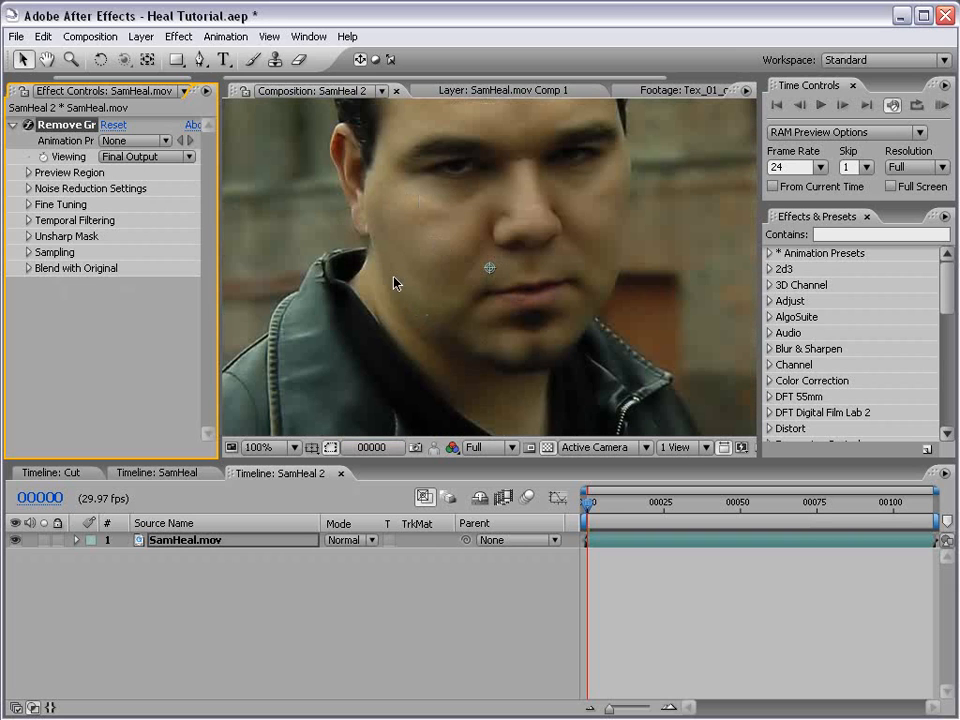
{"action": "left_click", "coordinate": [178, 36]}
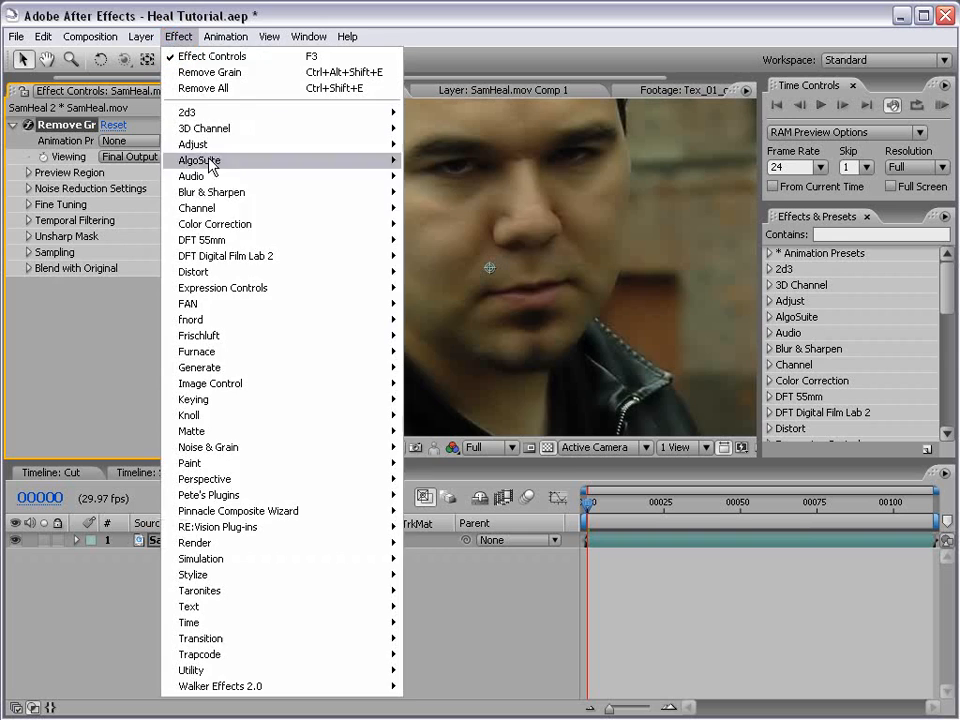
{"action": "mouse_move", "coordinate": [222, 224]}
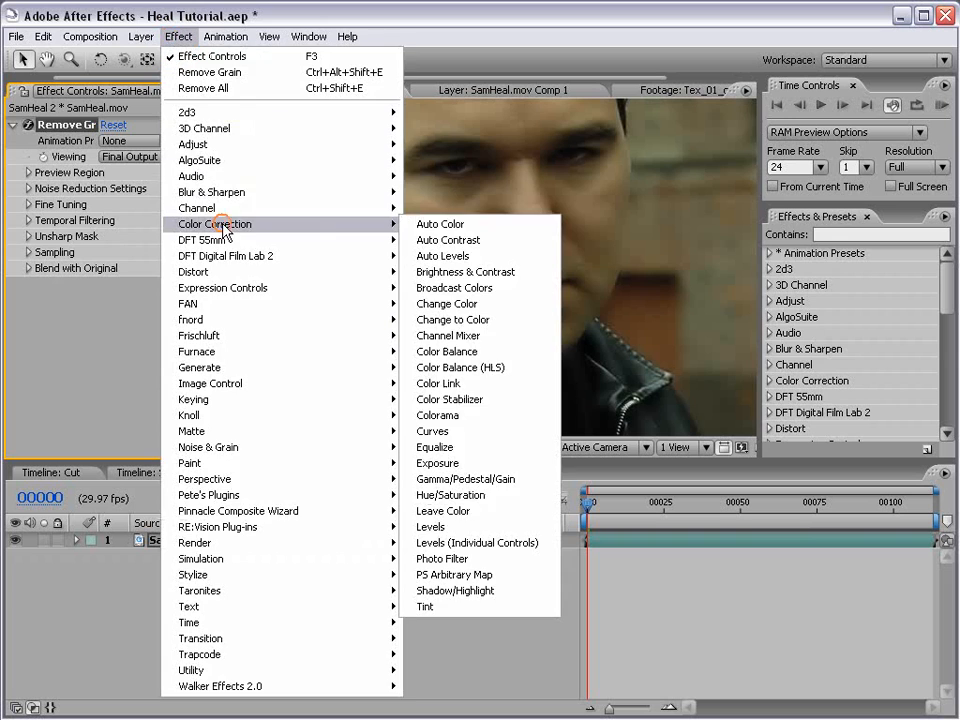
{"action": "left_click", "coordinate": [456, 433]}
{"action": "left_click_drag", "start_coordinate": [140, 358], "coordinate": [137, 336]}
{"action": "left_click_drag", "start_coordinate": [95, 382], "coordinate": [93, 390]}
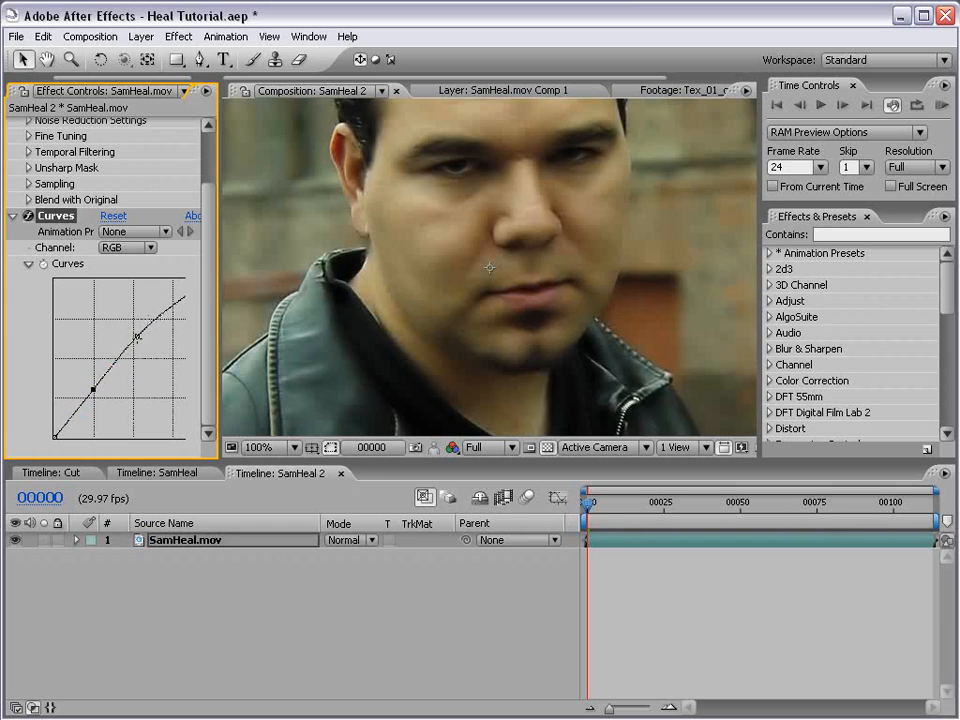
{"action": "left_click_drag", "start_coordinate": [137, 336], "coordinate": [136, 332]}
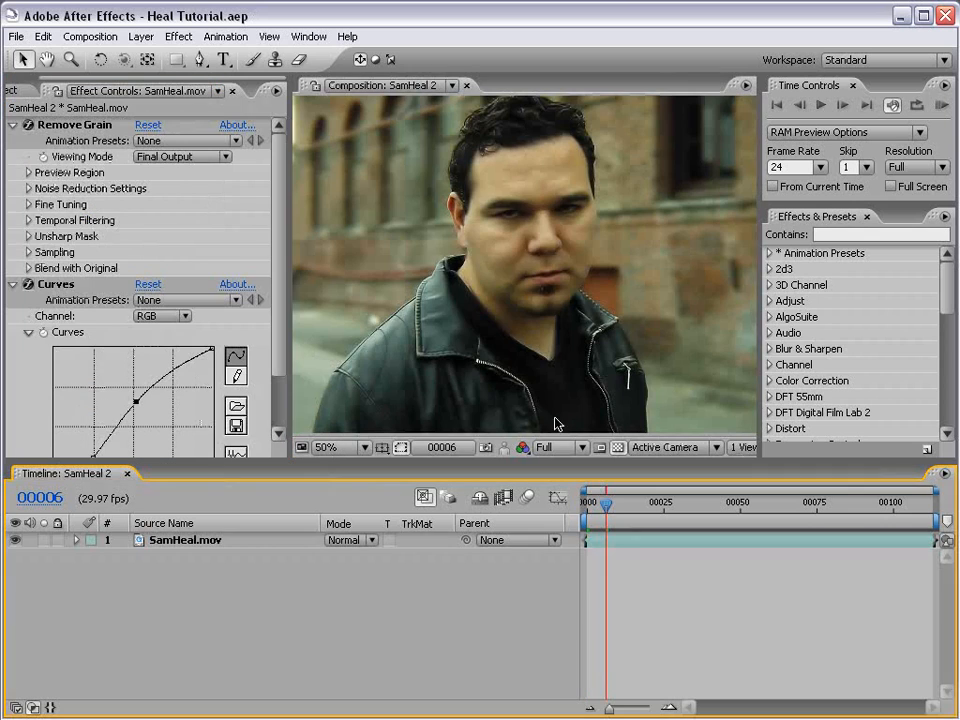
{"action": "left_click", "coordinate": [475, 274]}
{"action": "right_click", "coordinate": [372, 230]}
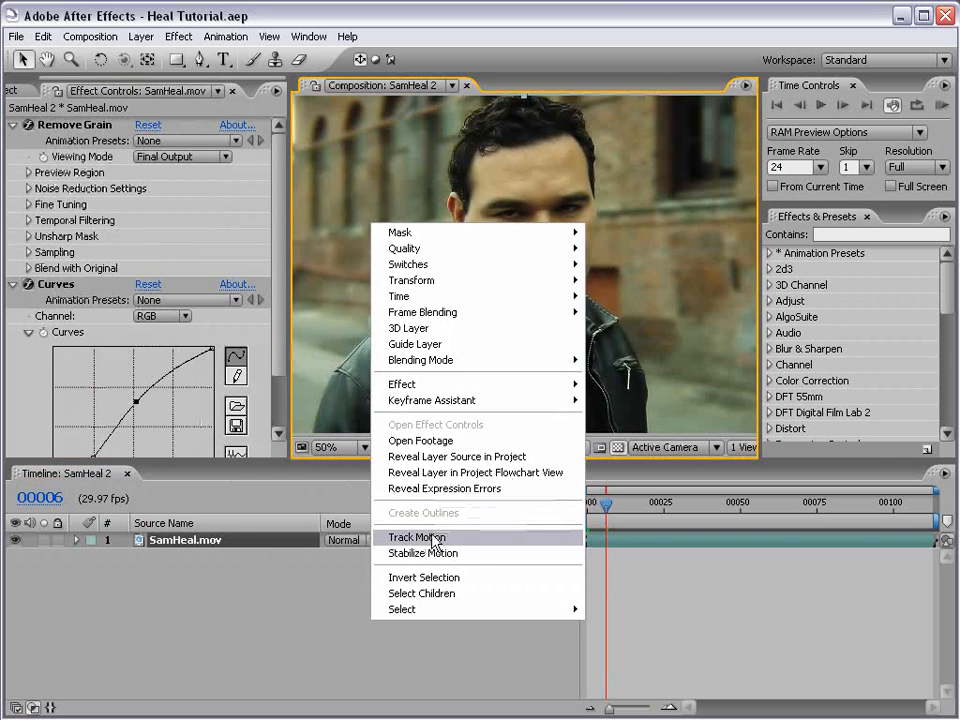
{"action": "left_click", "coordinate": [477, 540]}
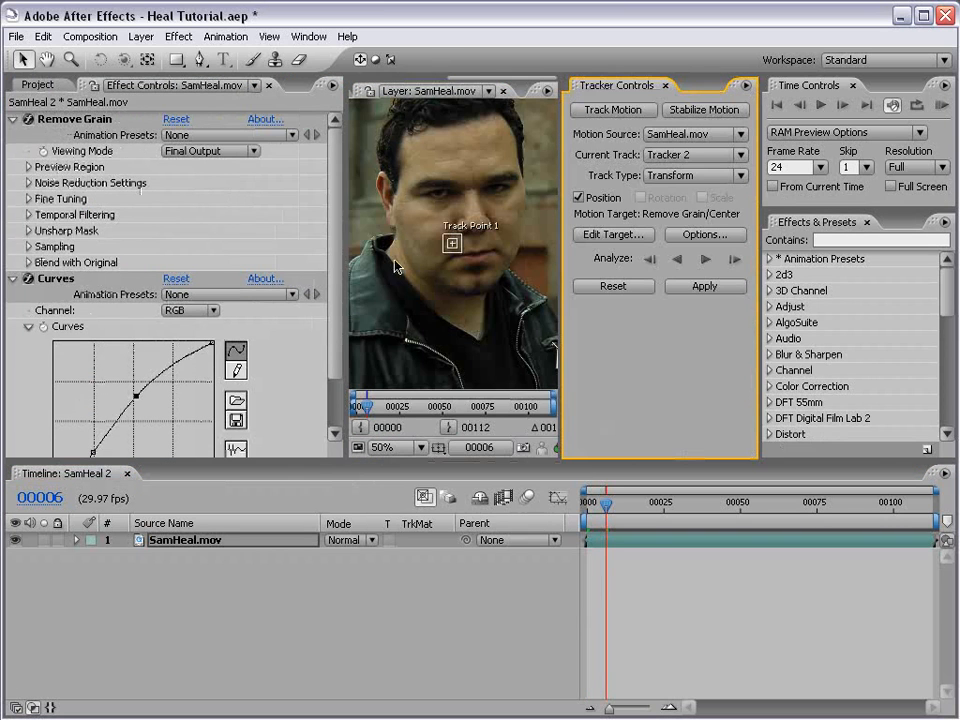
{"action": "scroll", "coordinate": [436, 251], "scroll_direction": "up", "scroll_amount": 2}
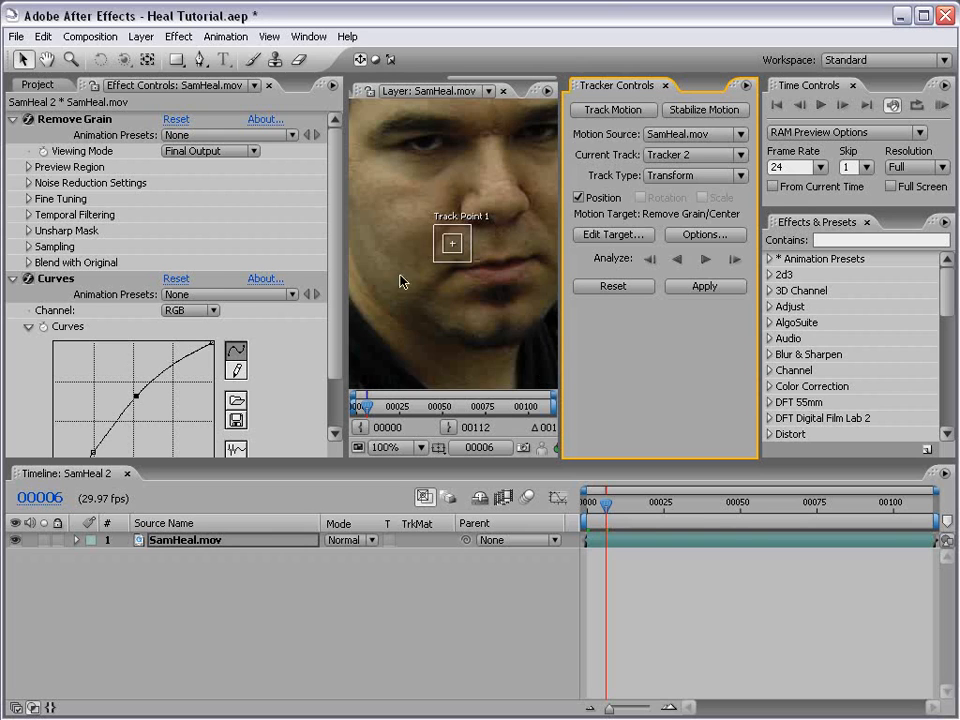
{"action": "scroll", "coordinate": [443, 128], "scroll_direction": "down", "scroll_amount": 2}
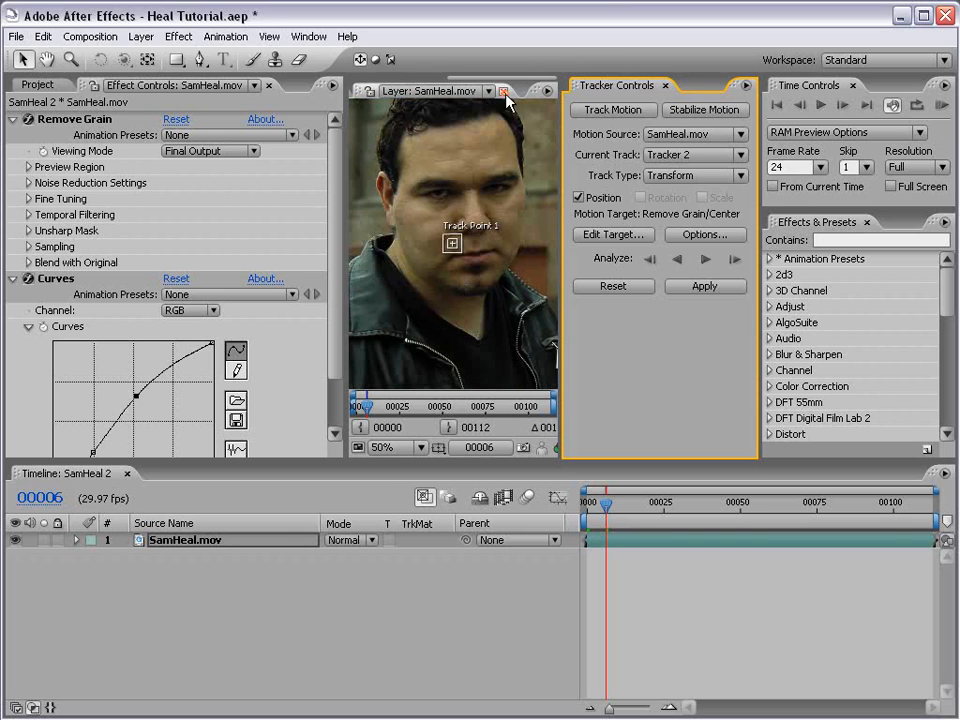
{"action": "left_click", "coordinate": [503, 91]}
{"action": "left_click", "coordinate": [666, 86]}
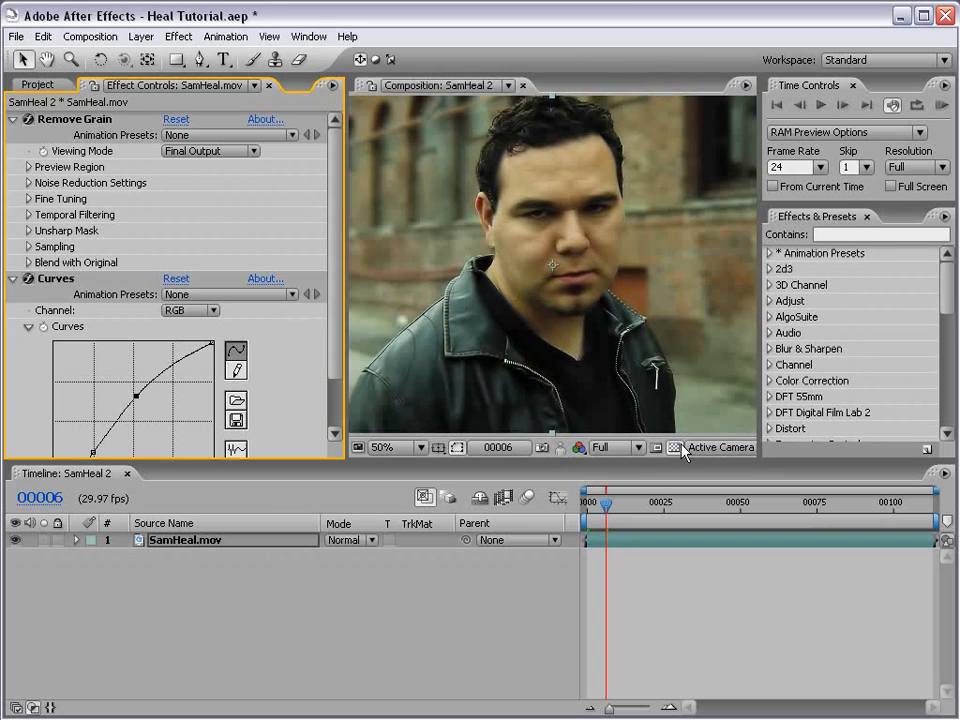
Step: Pre-compose the SamHeal.mov layer as "Footage", moving all attributes into the new composition
{"action": "left_click", "coordinate": [613, 571]}
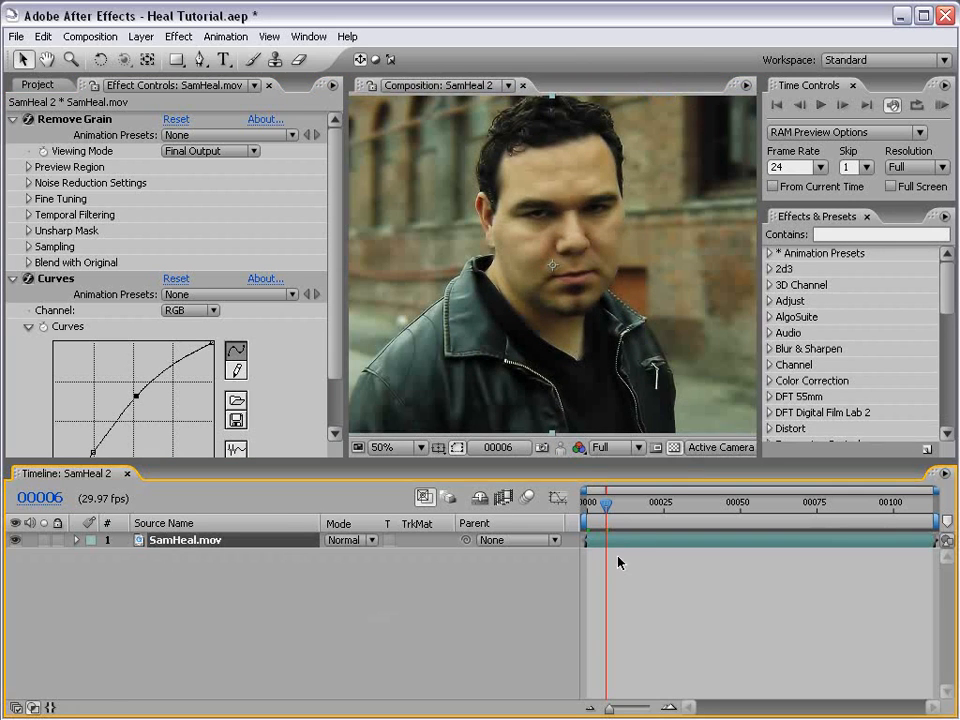
{"action": "left_click", "coordinate": [141, 36]}
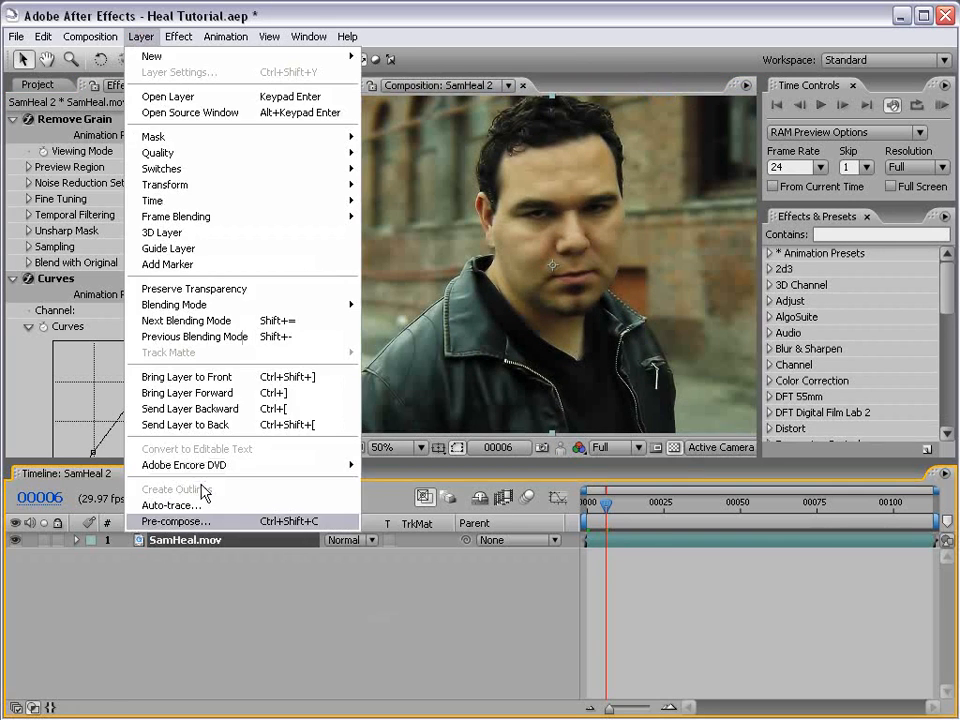
{"action": "left_click", "coordinate": [195, 522]}
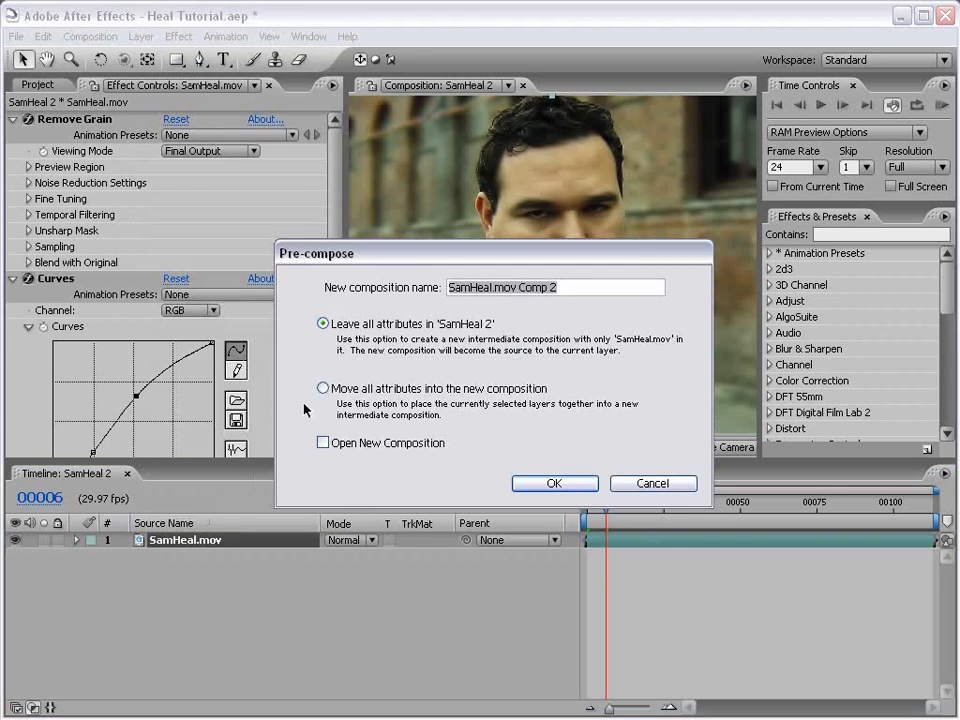
{"action": "left_click", "coordinate": [324, 389]}
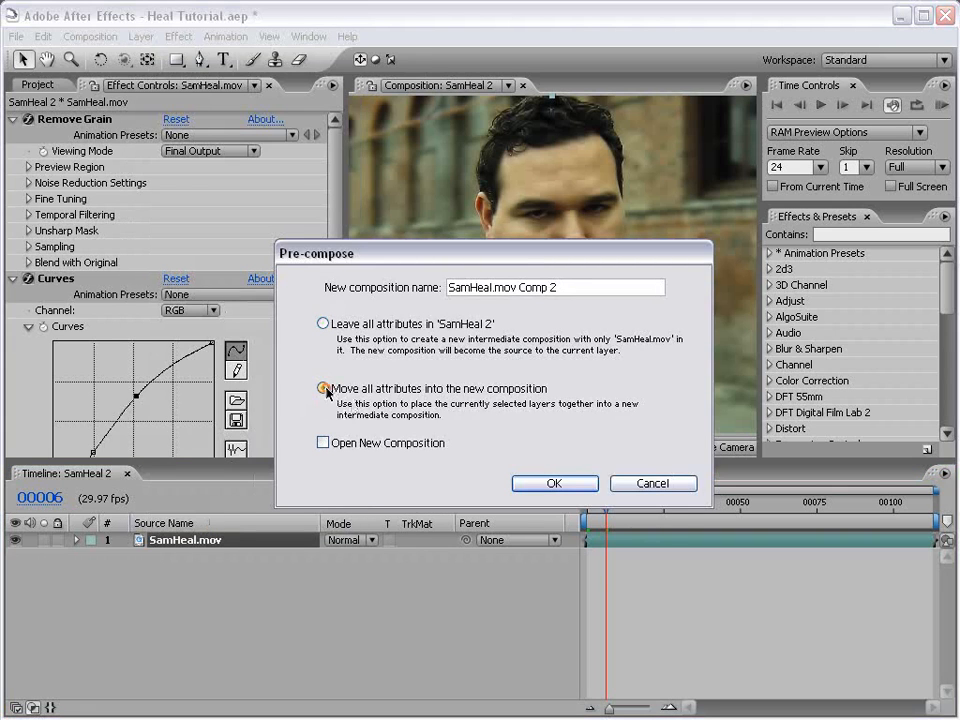
{"action": "left_click", "coordinate": [606, 291]}
{"action": "left_click_drag", "start_coordinate": [606, 291], "coordinate": [327, 298]}
{"action": "type", "text": "Footage"}
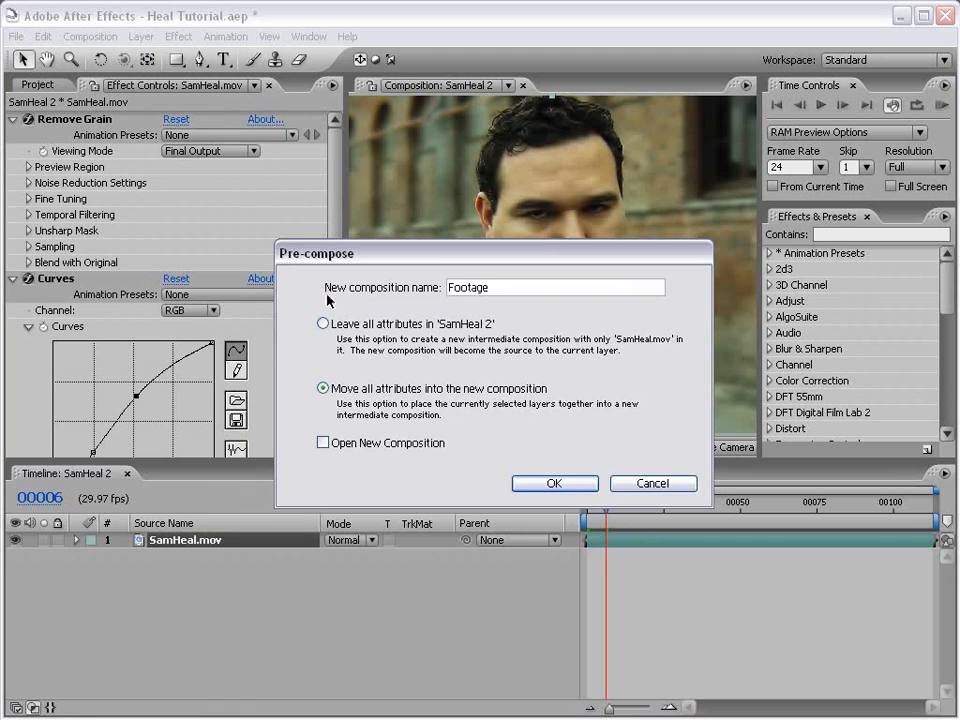
{"action": "left_click", "coordinate": [555, 484]}
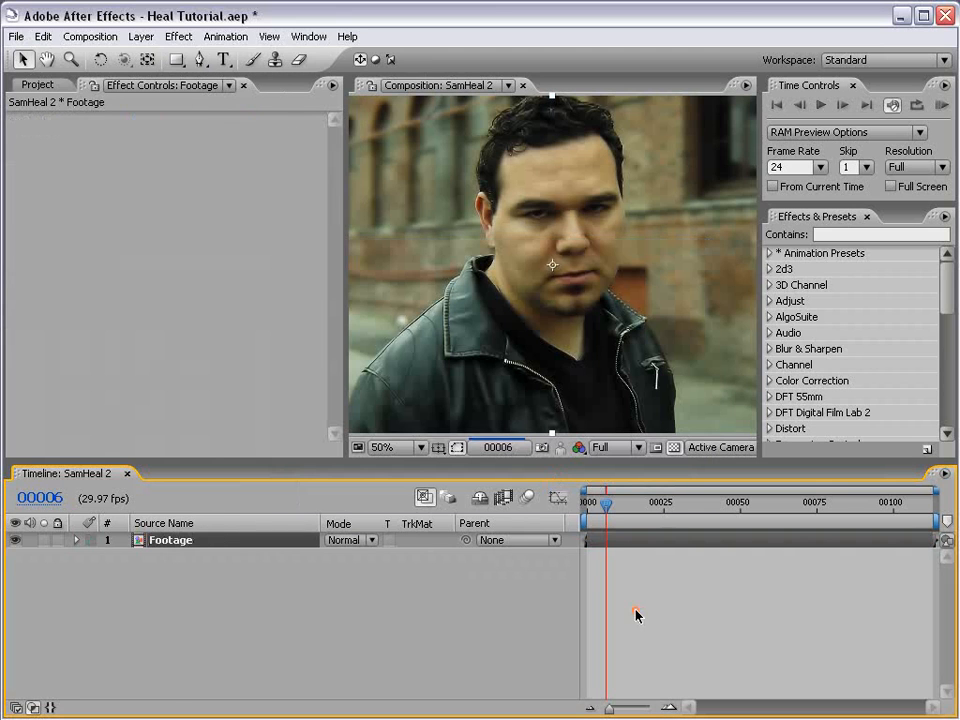
Step: Start motion tracking on the Footage layer in a widened layer view, with rotation and scale tracking enabled
{"action": "left_click", "coordinate": [606, 541]}
{"action": "right_click", "coordinate": [376, 134]}
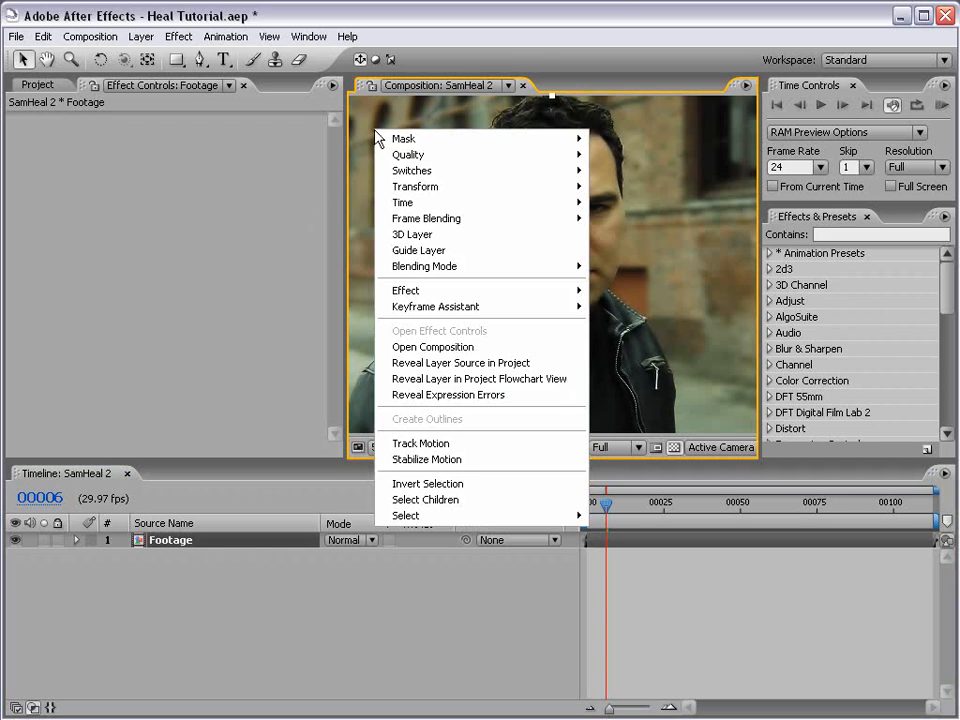
{"action": "left_click", "coordinate": [436, 444]}
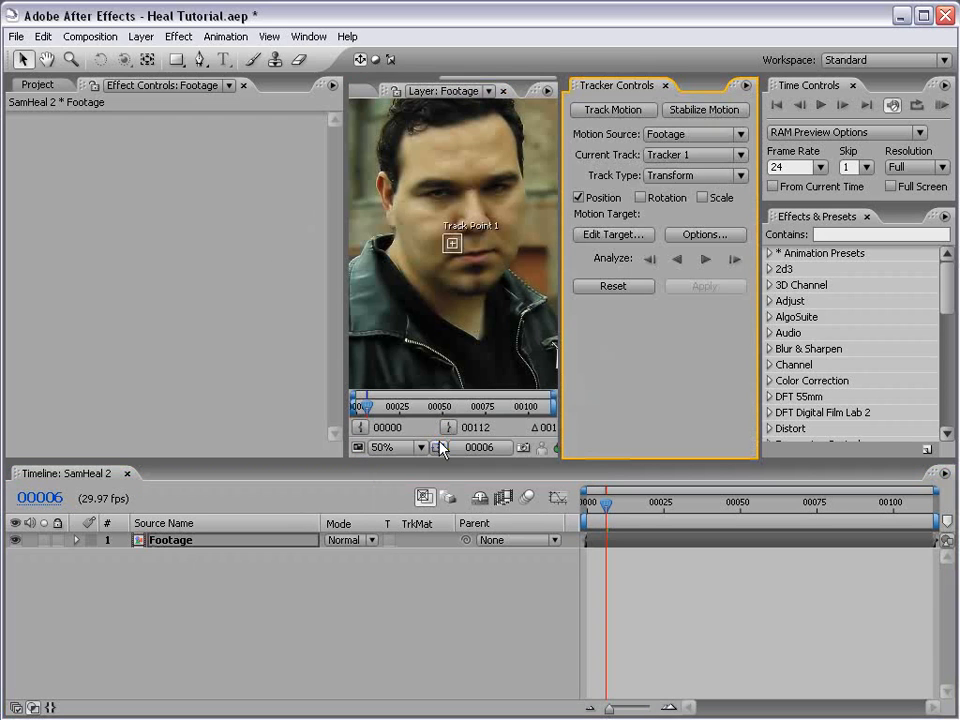
{"action": "left_click_drag", "start_coordinate": [346, 232], "coordinate": [166, 232]}
{"action": "scroll", "coordinate": [411, 222], "scroll_direction": "up", "scroll_amount": 1}
{"action": "key", "text": "space"}
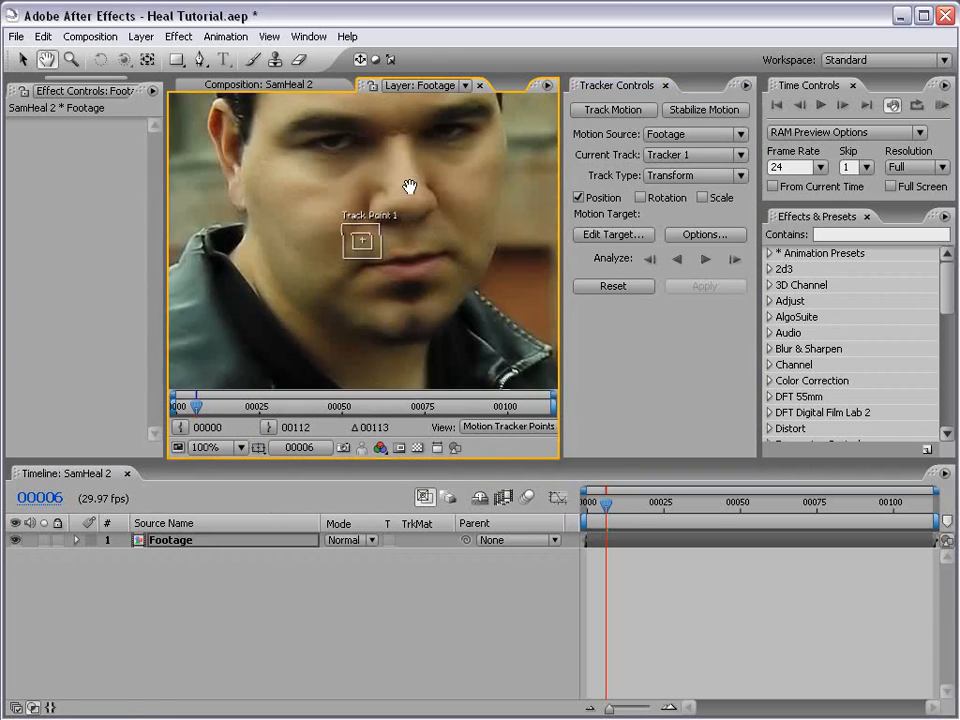
{"action": "left_click_drag", "start_coordinate": [409, 187], "coordinate": [400, 238]}
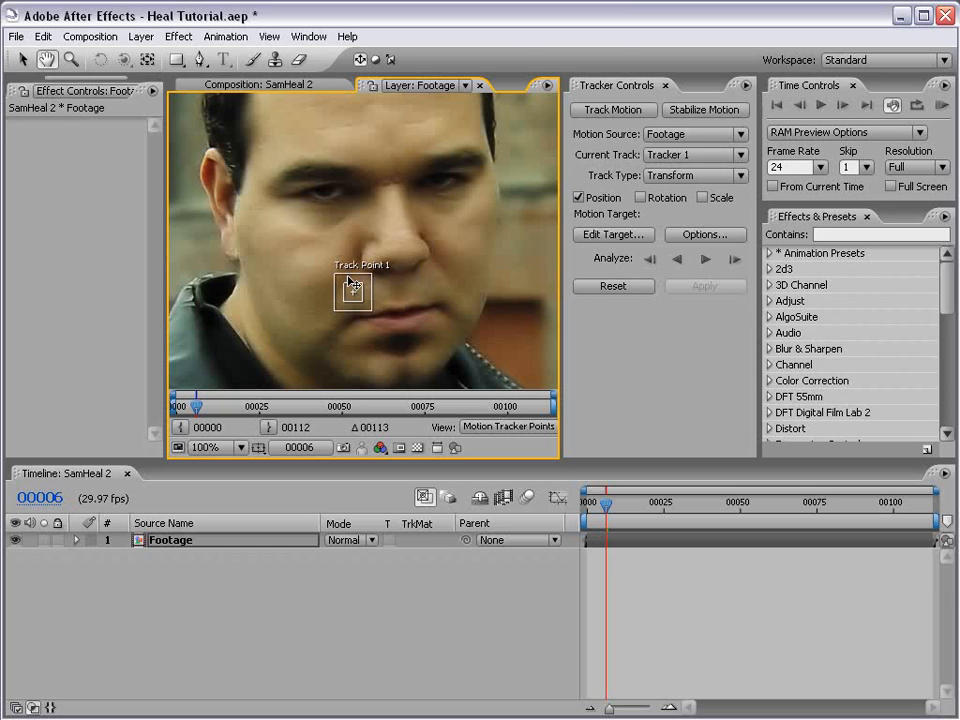
{"action": "left_click", "coordinate": [641, 199]}
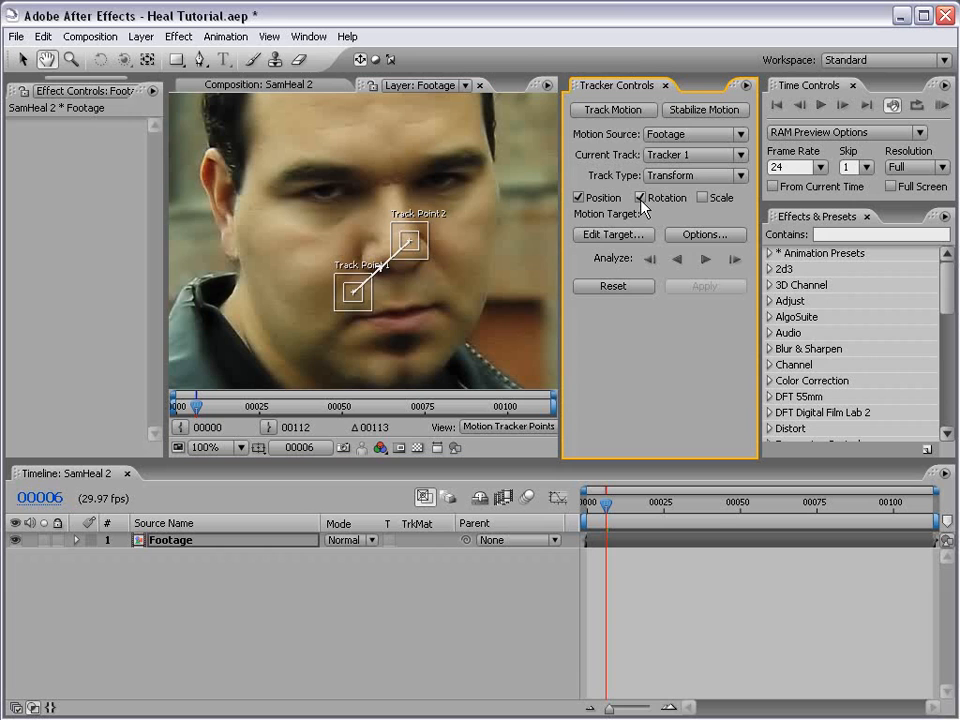
{"action": "left_click", "coordinate": [703, 198]}
{"action": "key", "text": "period"}
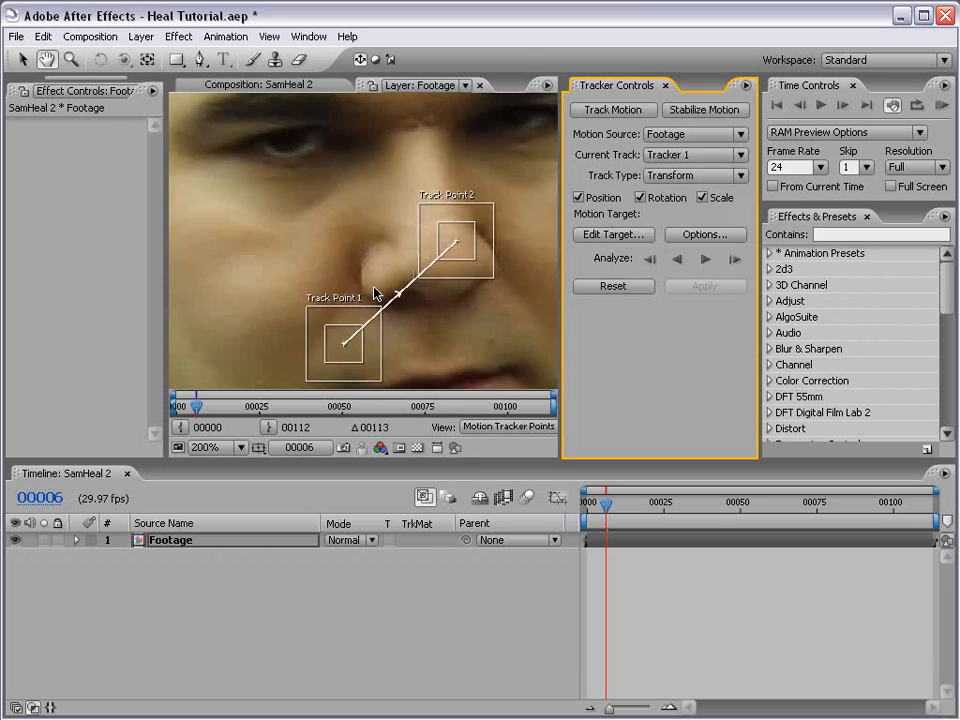
Step: Place and enlarge Track Point 1 around the man's eye and Track Point 2 around the side of his nose
{"action": "key", "text": "comma"}
{"action": "left_click", "coordinate": [360, 297]}
{"action": "left_click_drag", "start_coordinate": [362, 302], "coordinate": [255, 214]}
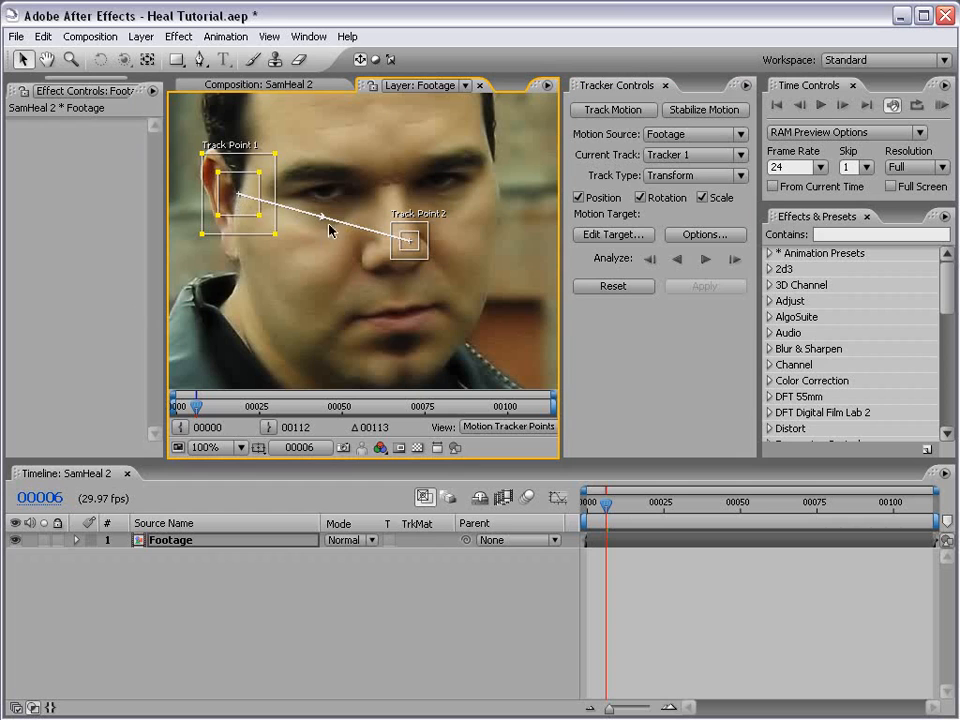
{"action": "left_click", "coordinate": [421, 243]}
{"action": "left_click_drag", "start_coordinate": [419, 250], "coordinate": [415, 300]}
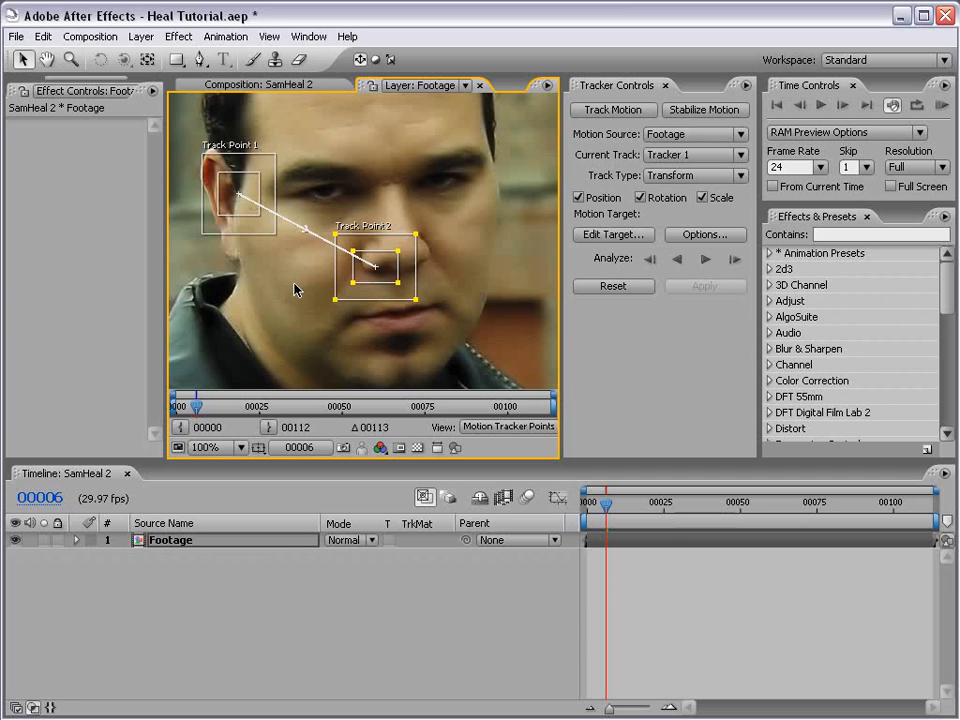
{"action": "left_click_drag", "start_coordinate": [238, 208], "coordinate": [338, 241]}
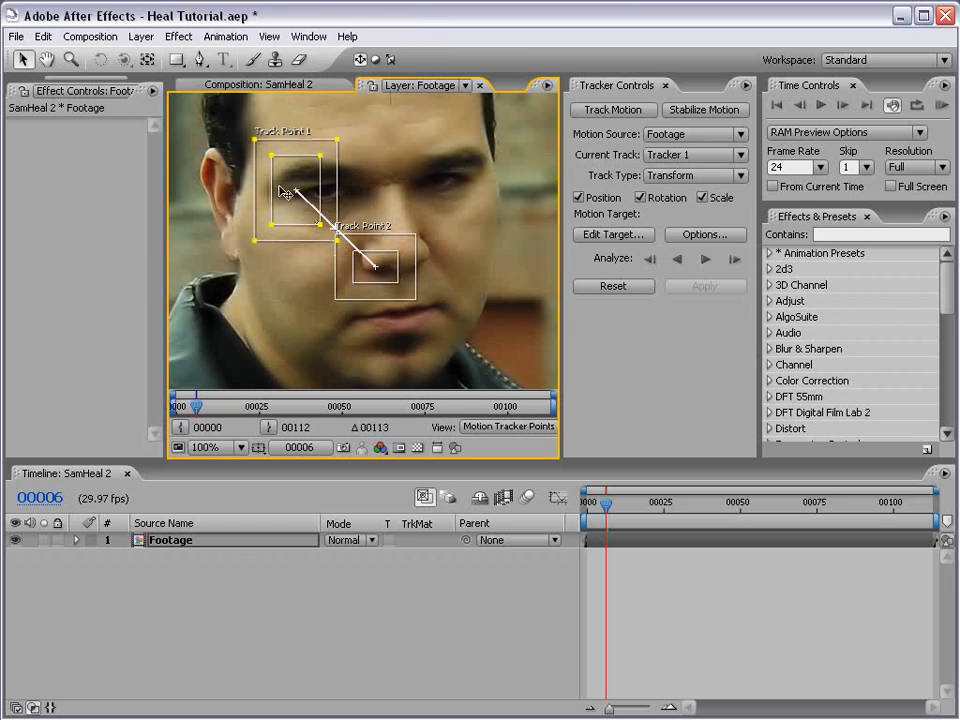
Step: Analyze the motion forward through the rest of the clip, and return to frame 0
{"action": "left_click", "coordinate": [707, 260]}
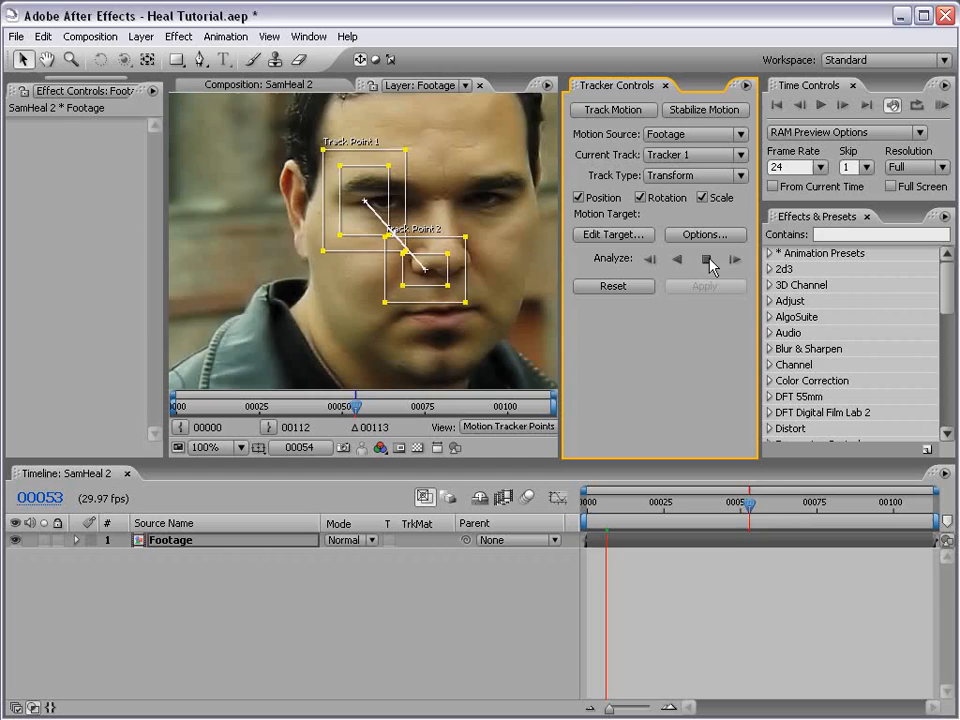
{"action": "left_click", "coordinate": [707, 260]}
{"action": "key", "text": "Home"}
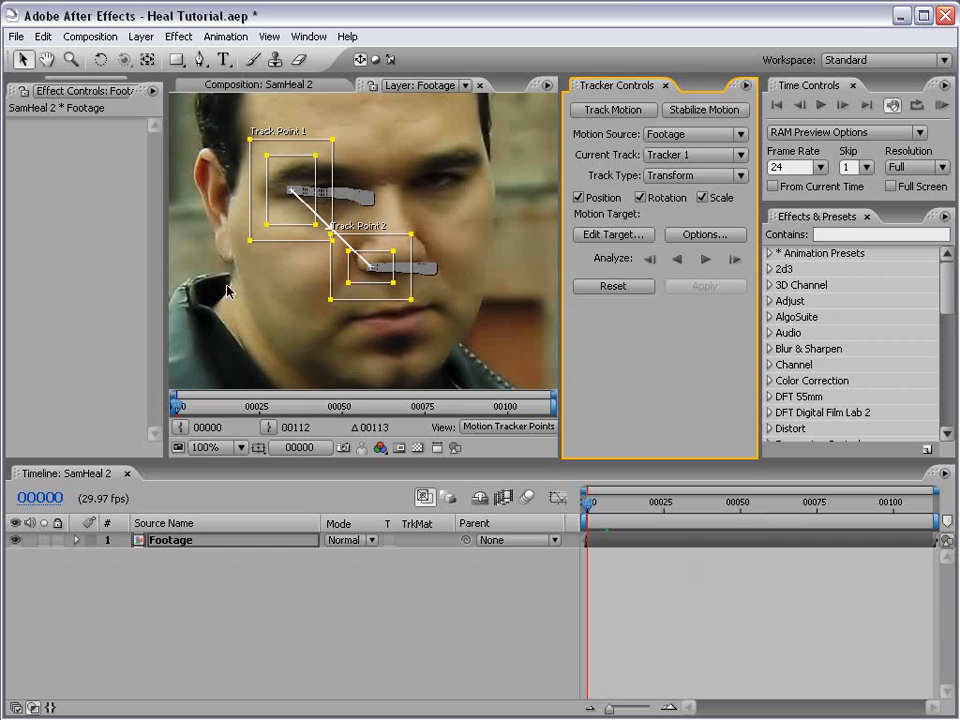
Step: Create a new null object layer above the Footage layer
{"action": "left_click", "coordinate": [629, 590]}
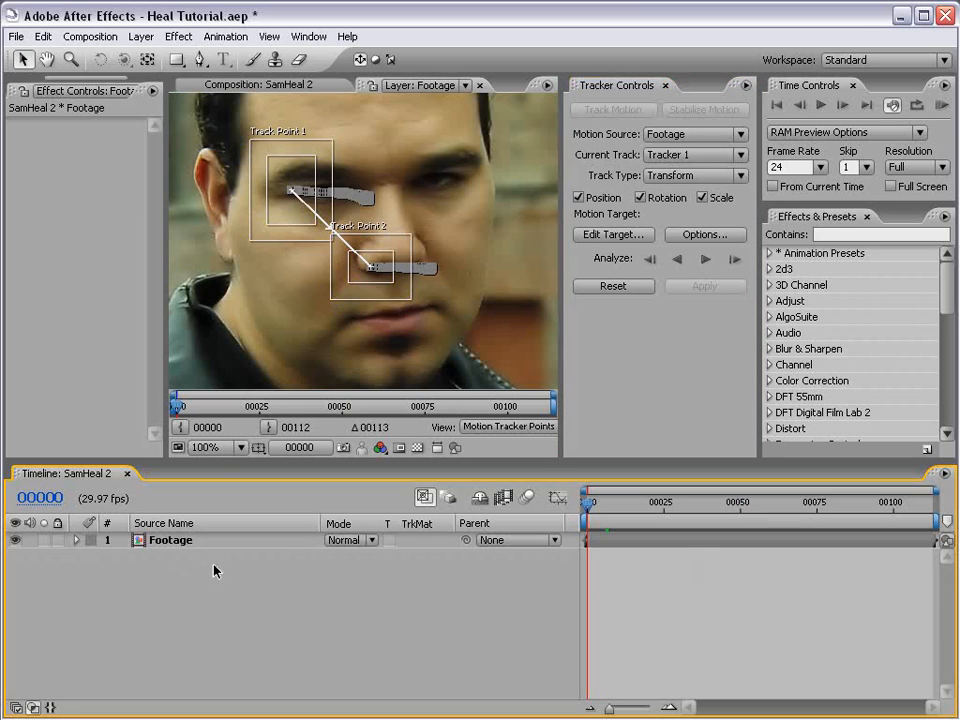
{"action": "left_click", "coordinate": [141, 36]}
{"action": "mouse_move", "coordinate": [160, 56]}
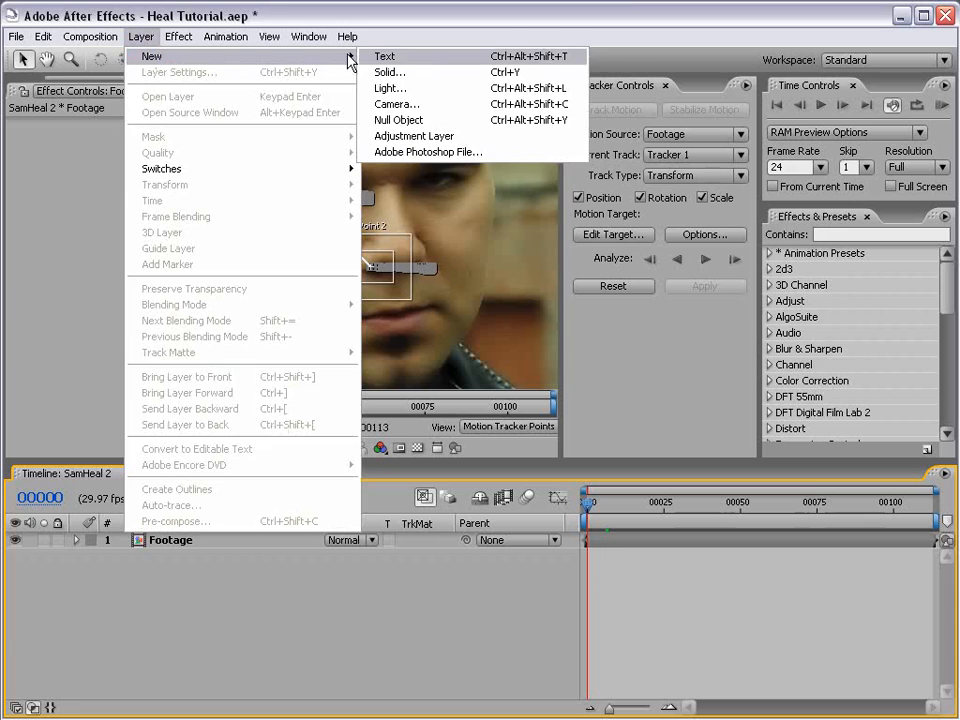
{"action": "left_click", "coordinate": [405, 119]}
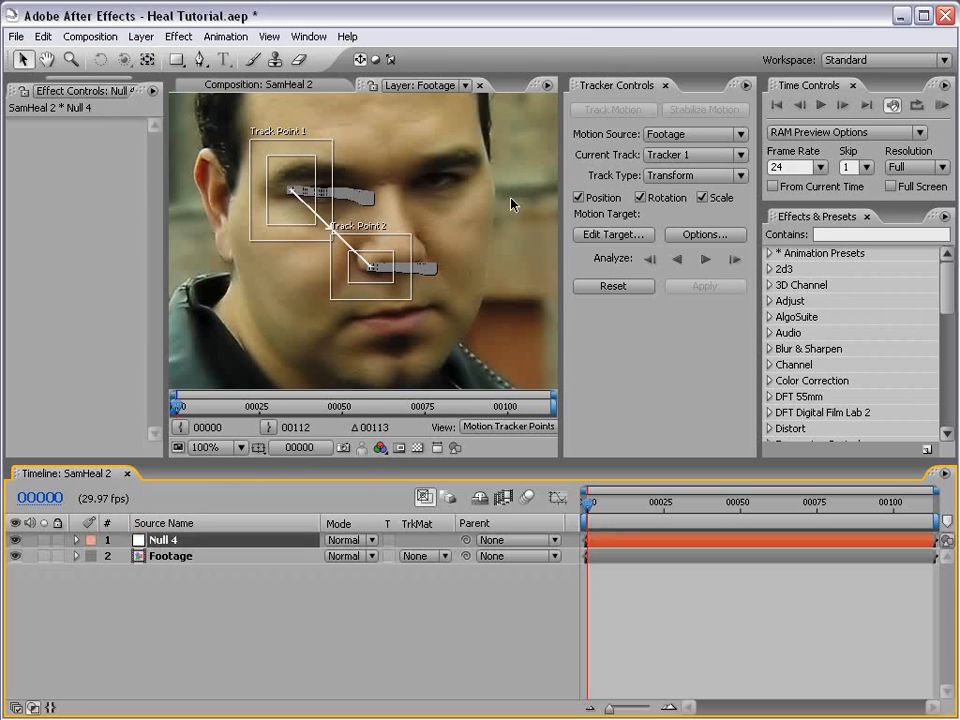
Step: Set the null as the motion target and apply the tracking data to it in X and Y
{"action": "left_click", "coordinate": [613, 234]}
{"action": "left_click", "coordinate": [316, 290]}
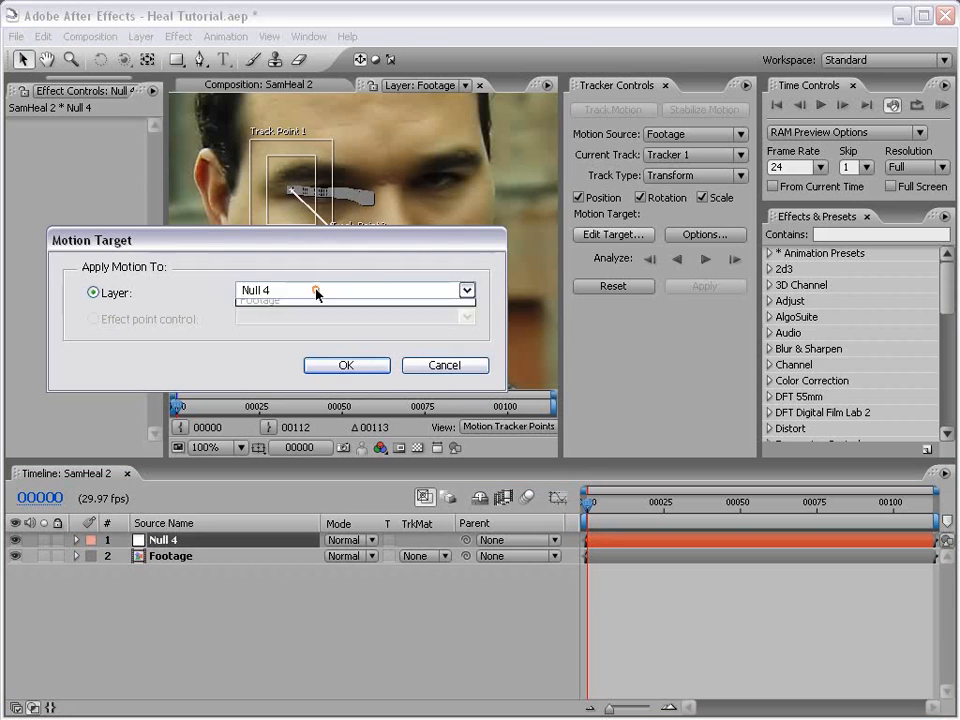
{"action": "left_click", "coordinate": [268, 306]}
{"action": "left_click", "coordinate": [357, 369]}
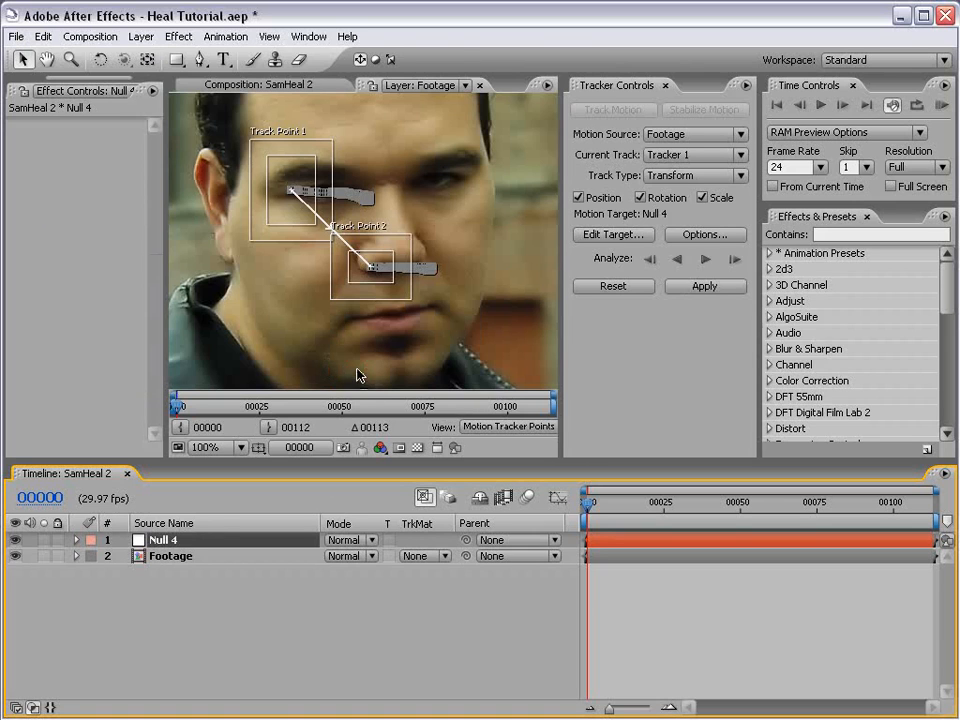
{"action": "left_click", "coordinate": [704, 287]}
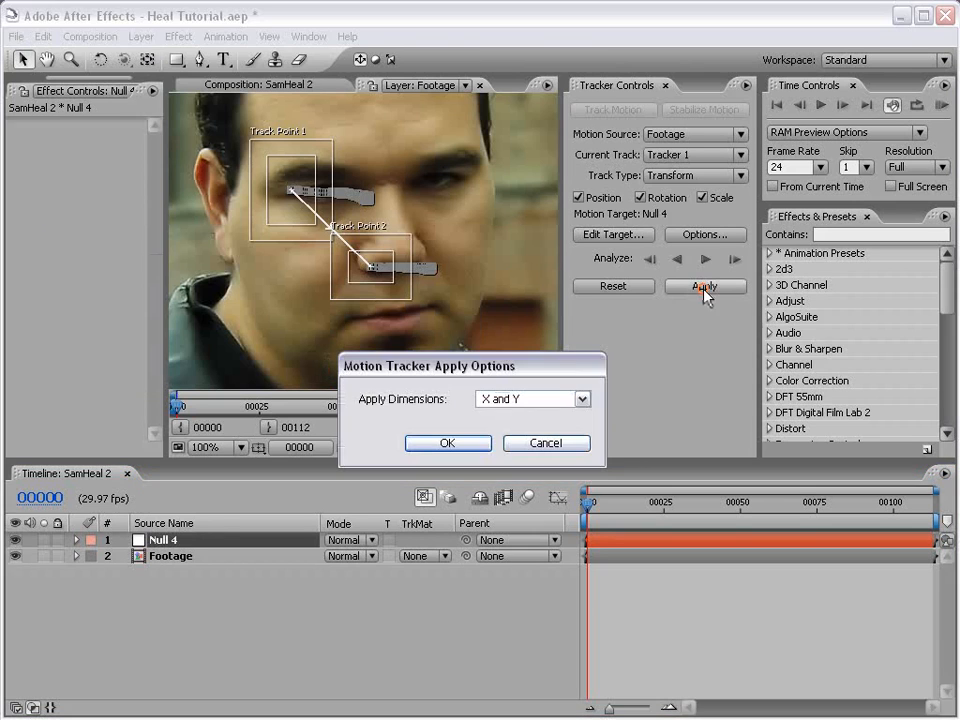
{"action": "left_click", "coordinate": [447, 443]}
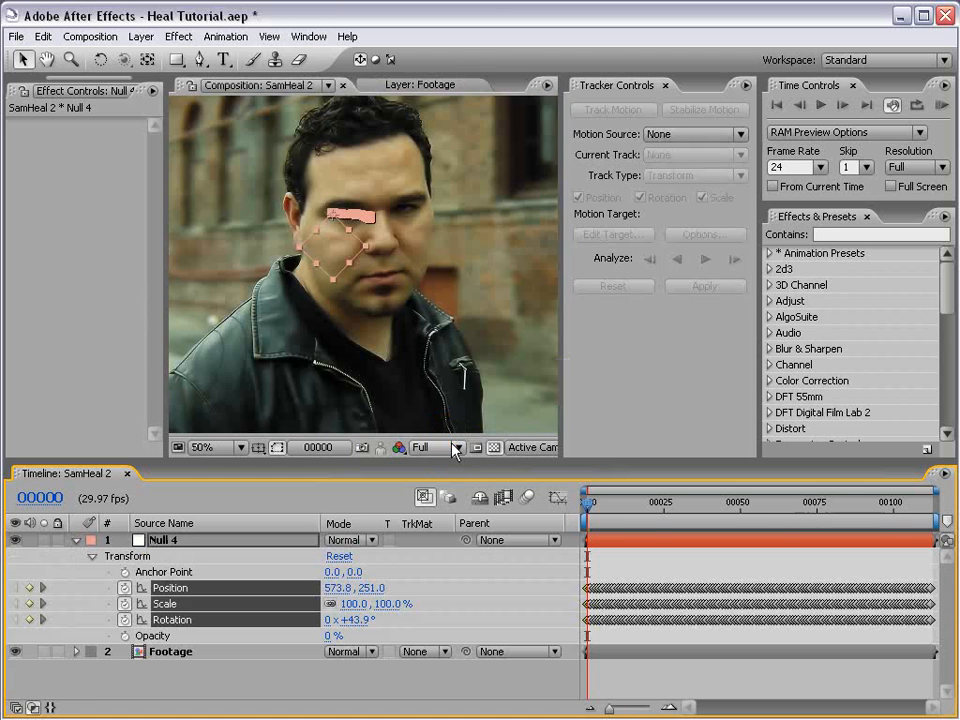
{"action": "scroll", "coordinate": [310, 253], "scroll_direction": "up", "scroll_amount": 2}
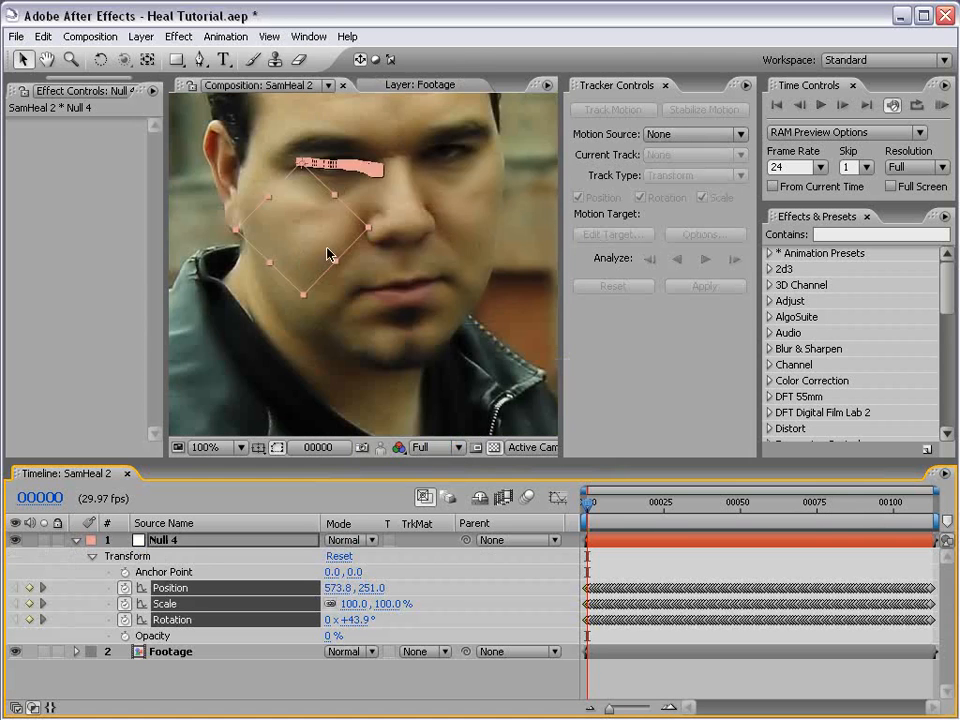
{"action": "scroll", "coordinate": [340, 270], "scroll_direction": "down", "scroll_amount": 2}
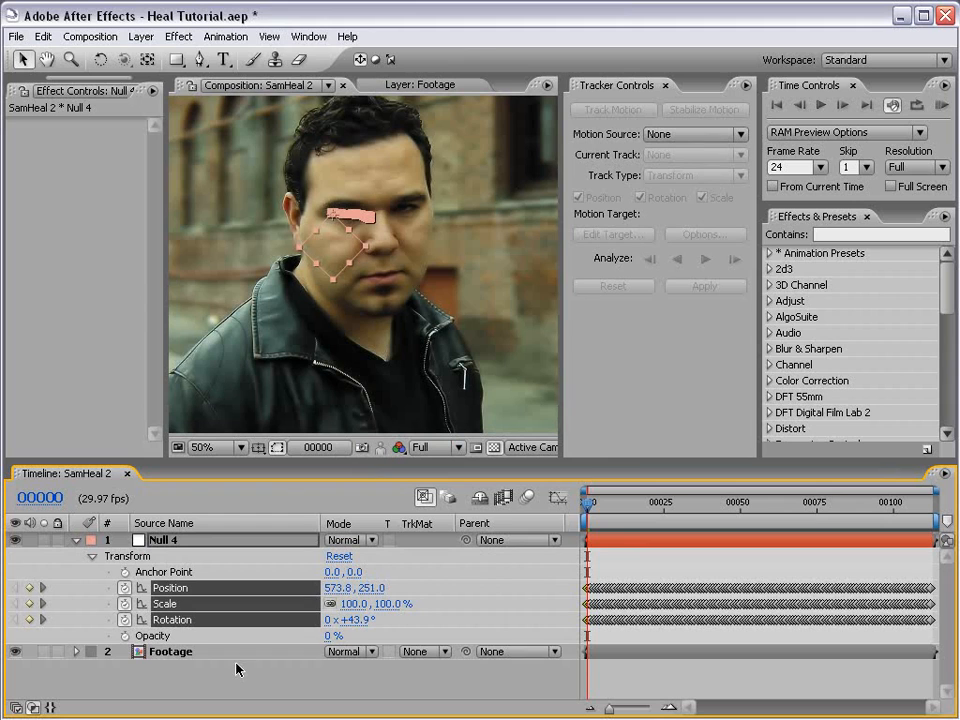
Step: Delete the Remove Grain and Curves effects from SamHeal.mov inside the Footage pre-comp, and return to the SamHeal 2 composition
{"action": "left_click", "coordinate": [185, 656]}
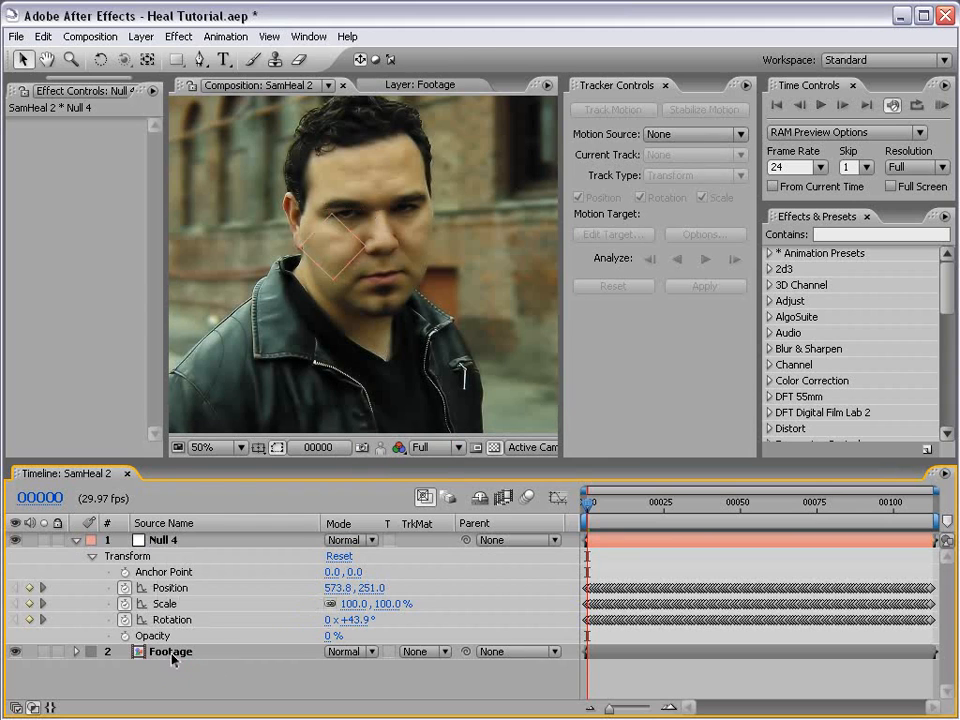
{"action": "double_click", "coordinate": [173, 655]}
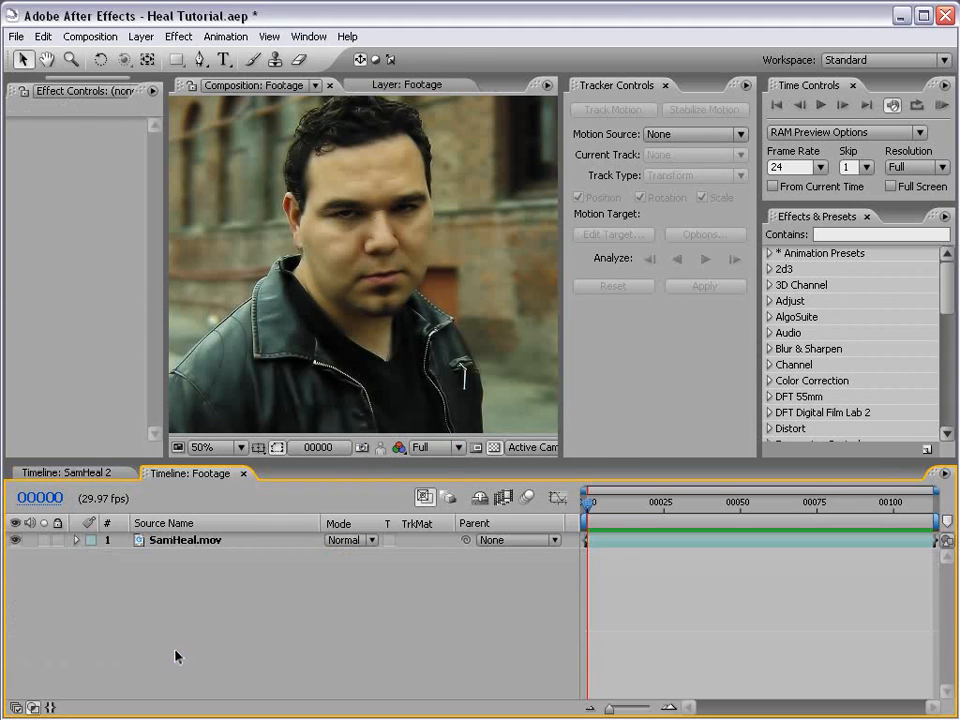
{"action": "left_click", "coordinate": [618, 548]}
{"action": "left_click", "coordinate": [13, 124]}
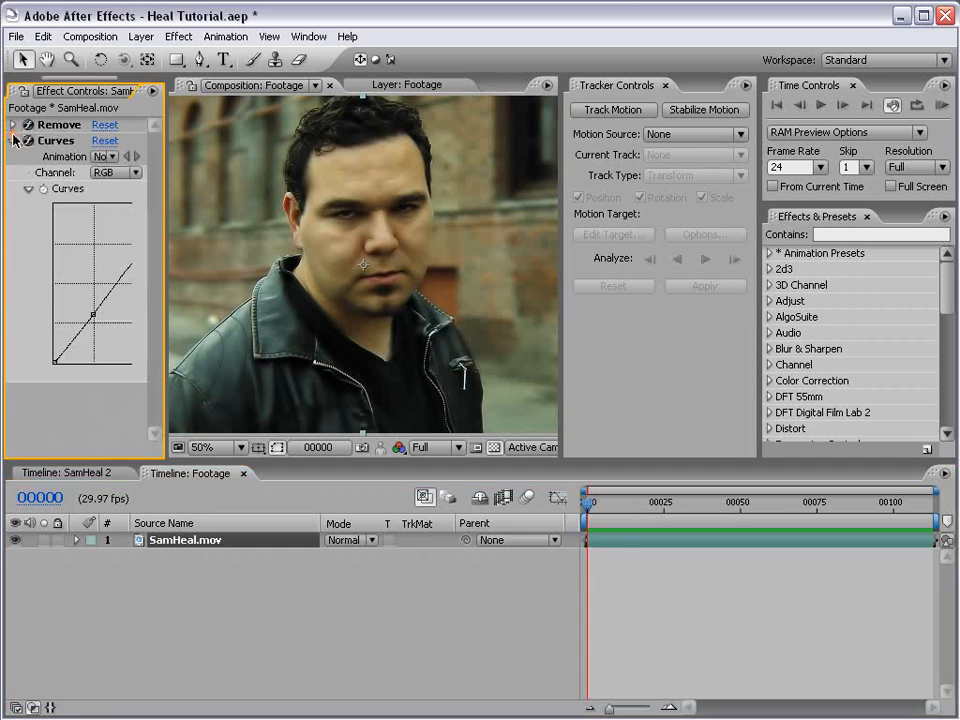
{"action": "left_click", "coordinate": [53, 140], "text": "shift"}
{"action": "key", "text": "Delete"}
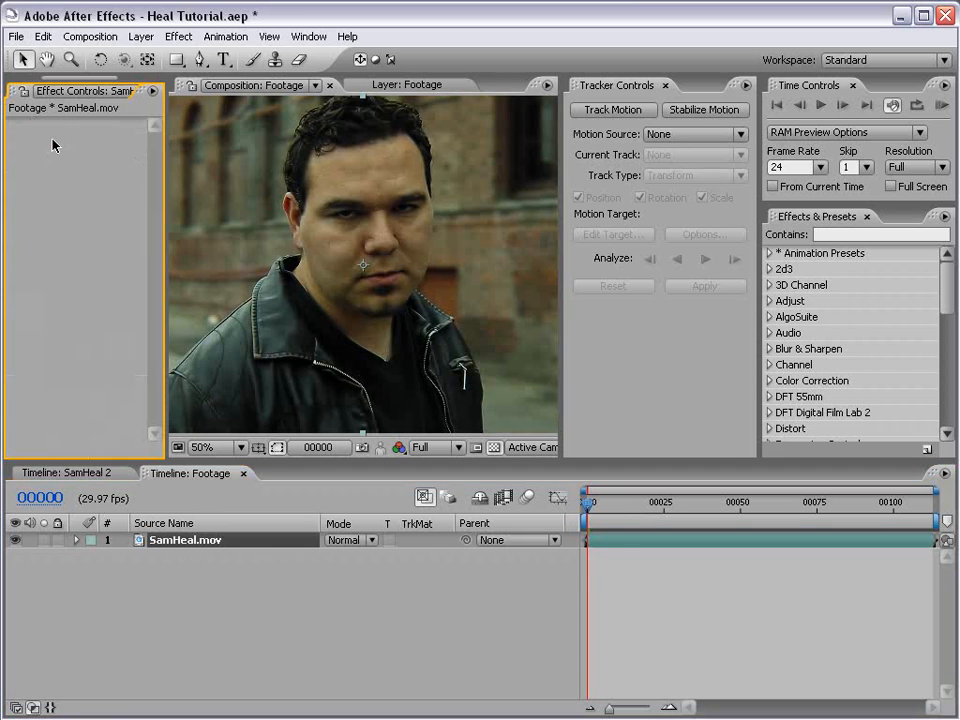
{"action": "left_click", "coordinate": [243, 473]}
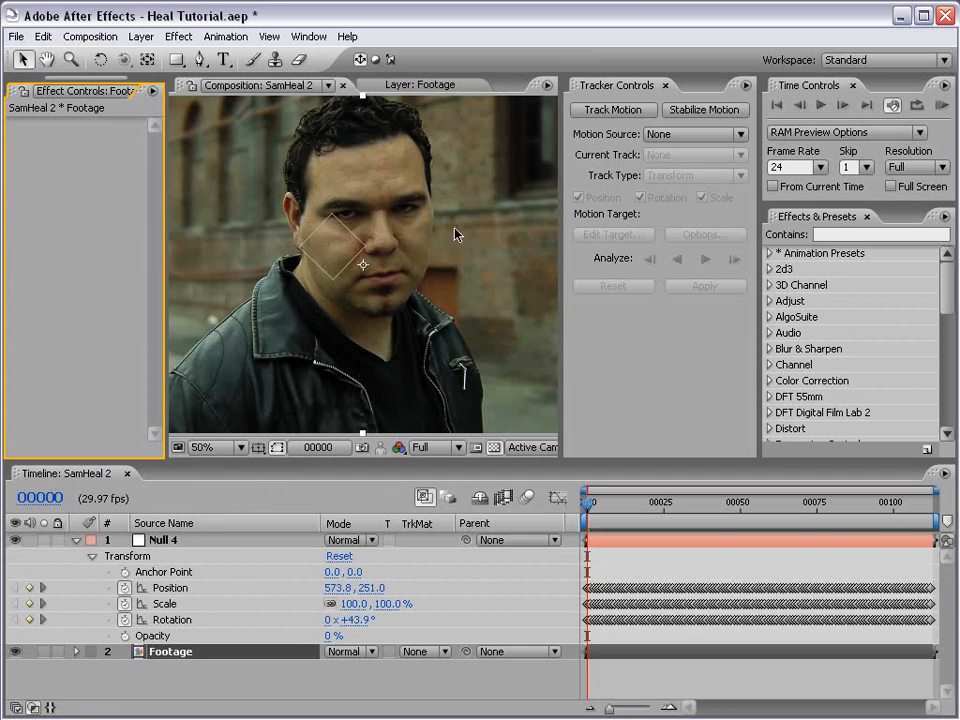
Step: Close the tracker controls and widen the composition view, checking the frame at full-window size
{"action": "left_click", "coordinate": [664, 85]}
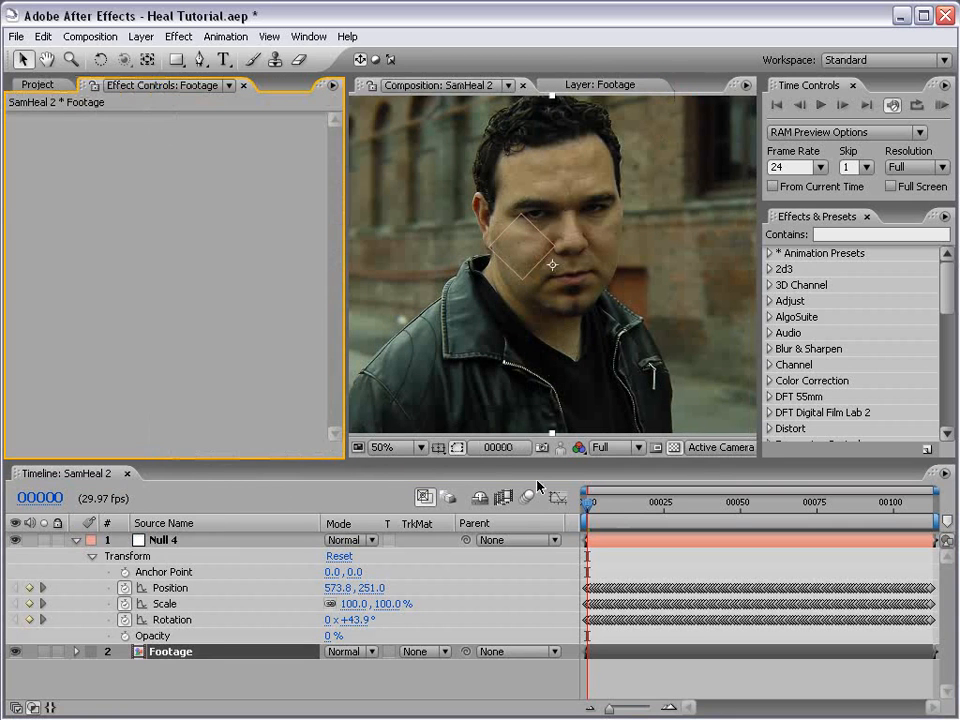
{"action": "left_click_drag", "start_coordinate": [341, 396], "coordinate": [222, 390]}
{"action": "left_click_drag", "start_coordinate": [590, 506], "coordinate": [548, 521]}
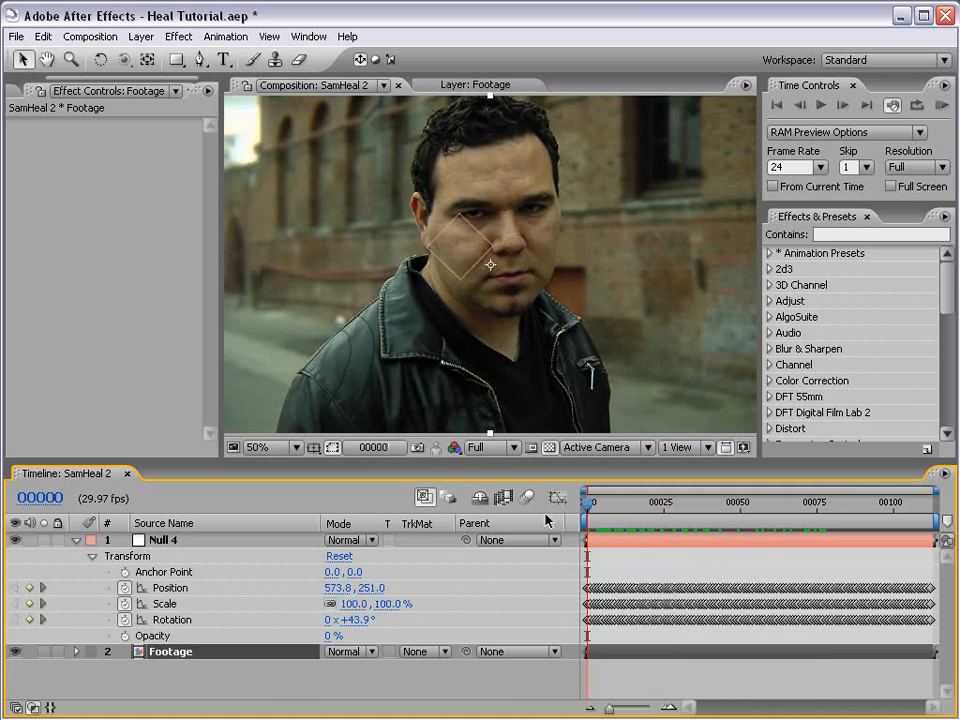
{"action": "key", "text": "grave"}
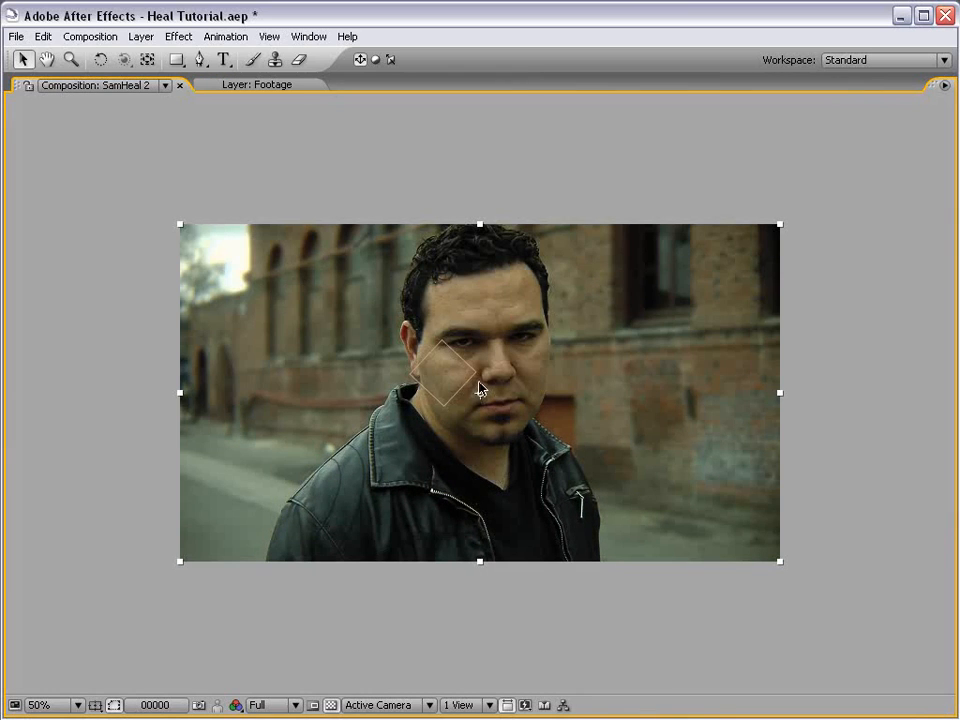
{"action": "key", "text": "grave"}
{"action": "scroll", "coordinate": [482, 263], "scroll_direction": "up", "scroll_amount": 1}
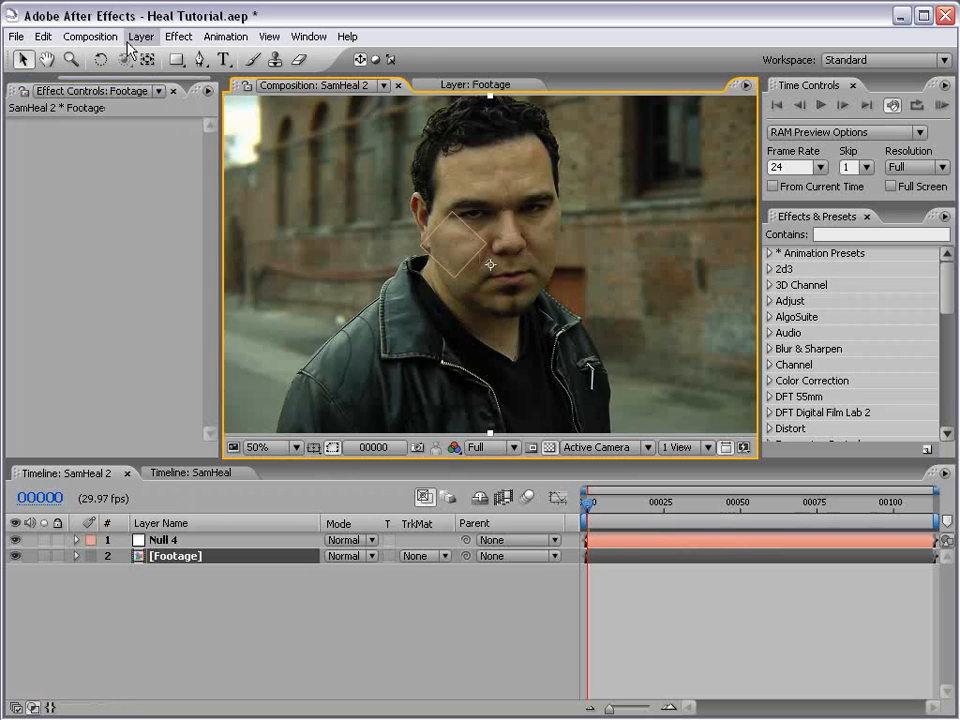
Step: Apply Remove Grain to the Footage layer and fit its preview region over the face at 329 wide and 290 high
{"action": "left_click", "coordinate": [176, 37]}
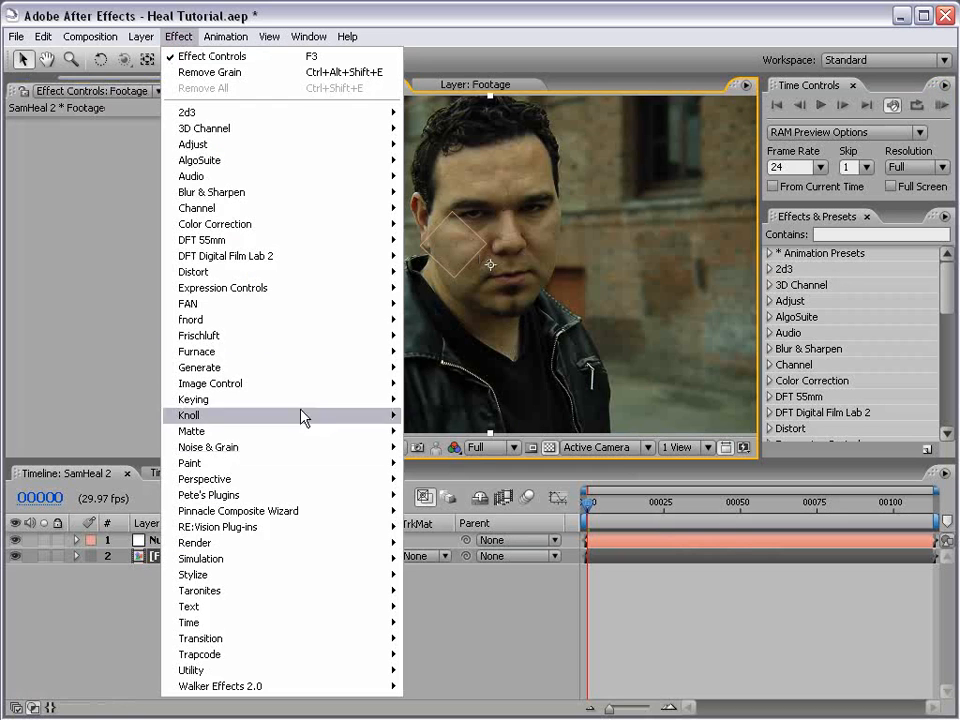
{"action": "mouse_move", "coordinate": [227, 446]}
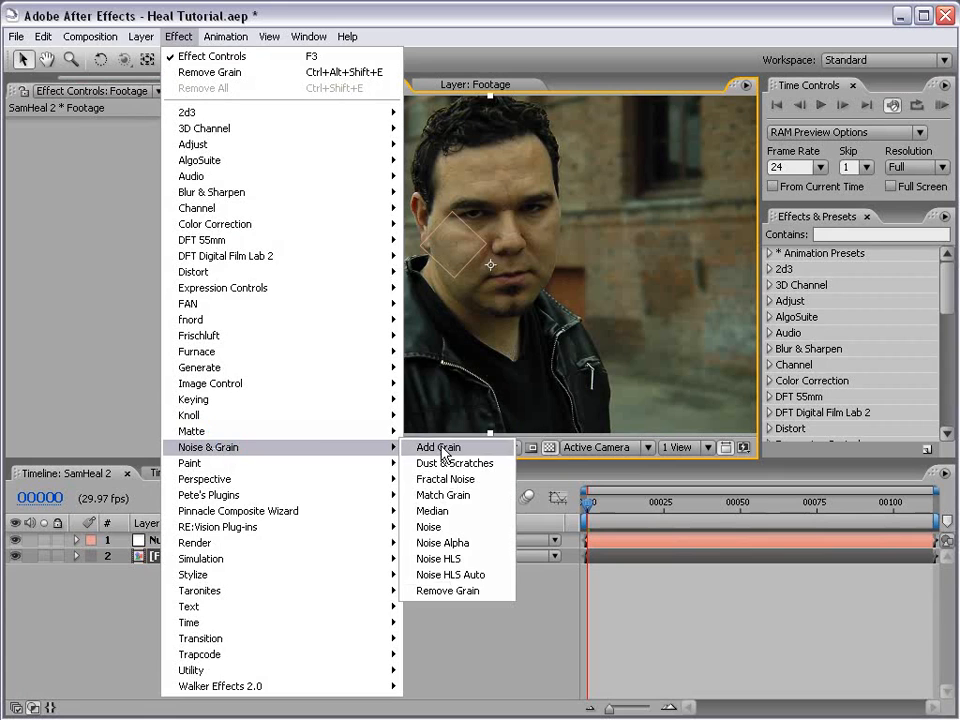
{"action": "left_click", "coordinate": [482, 594]}
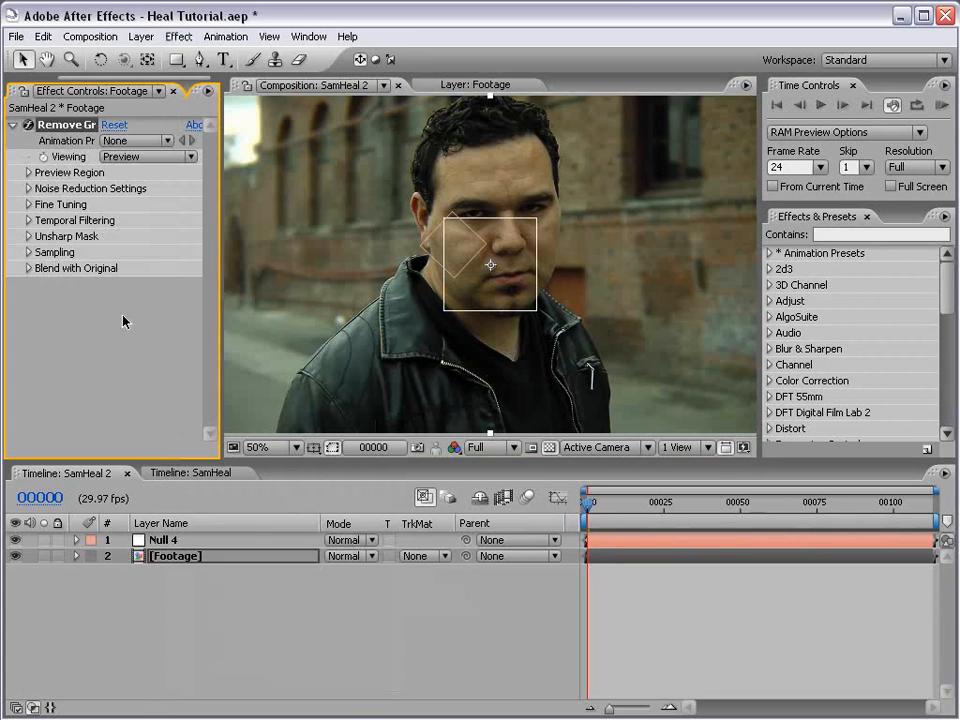
{"action": "left_click", "coordinate": [28, 172]}
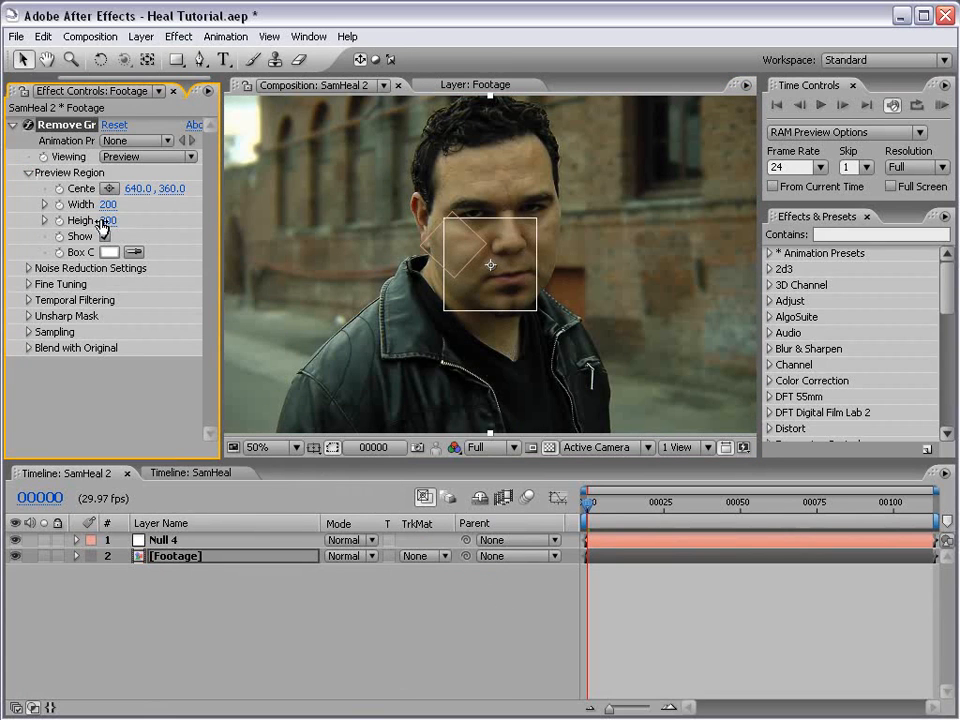
{"action": "left_click_drag", "start_coordinate": [106, 204], "coordinate": [216, 193]}
{"action": "left_click_drag", "start_coordinate": [107, 220], "coordinate": [197, 220]}
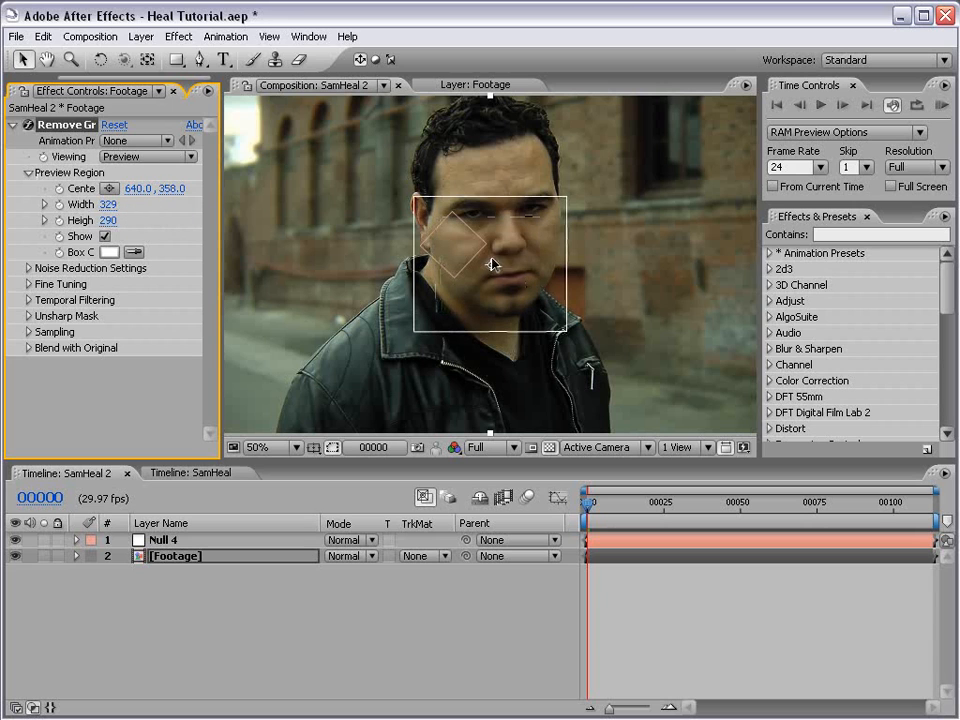
{"action": "left_click_drag", "start_coordinate": [492, 268], "coordinate": [492, 247]}
Step: Inspect the grain removal preview at full-window size, and delete the Remove Grain effect from the Footage layer
{"action": "key", "text": "grave"}
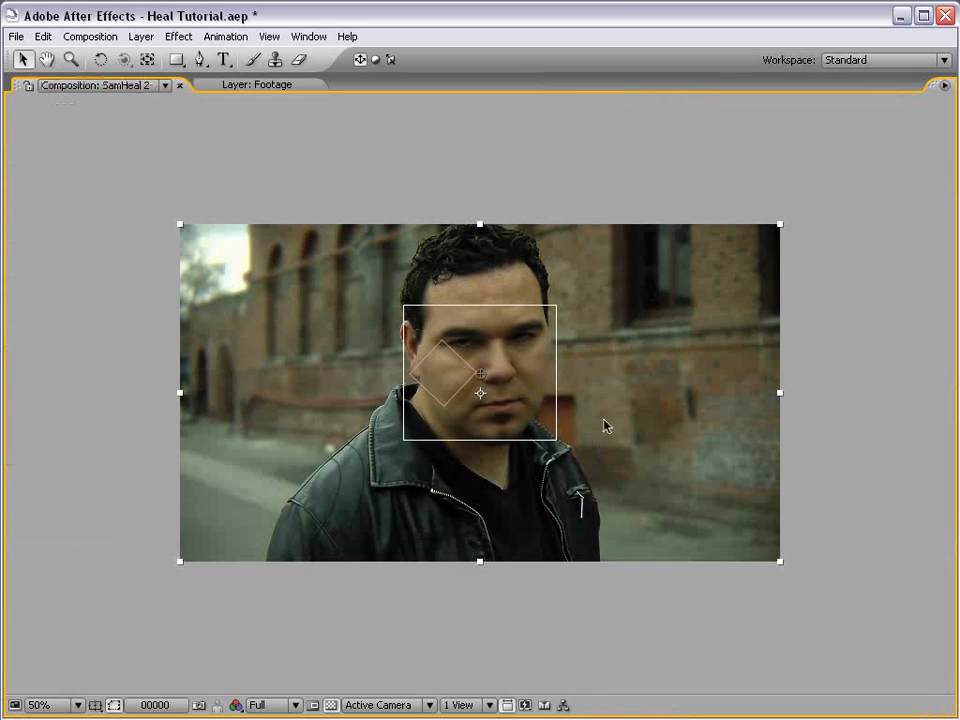
{"action": "key", "text": "period"}
{"action": "key", "text": "comma"}
{"action": "key", "text": "grave"}
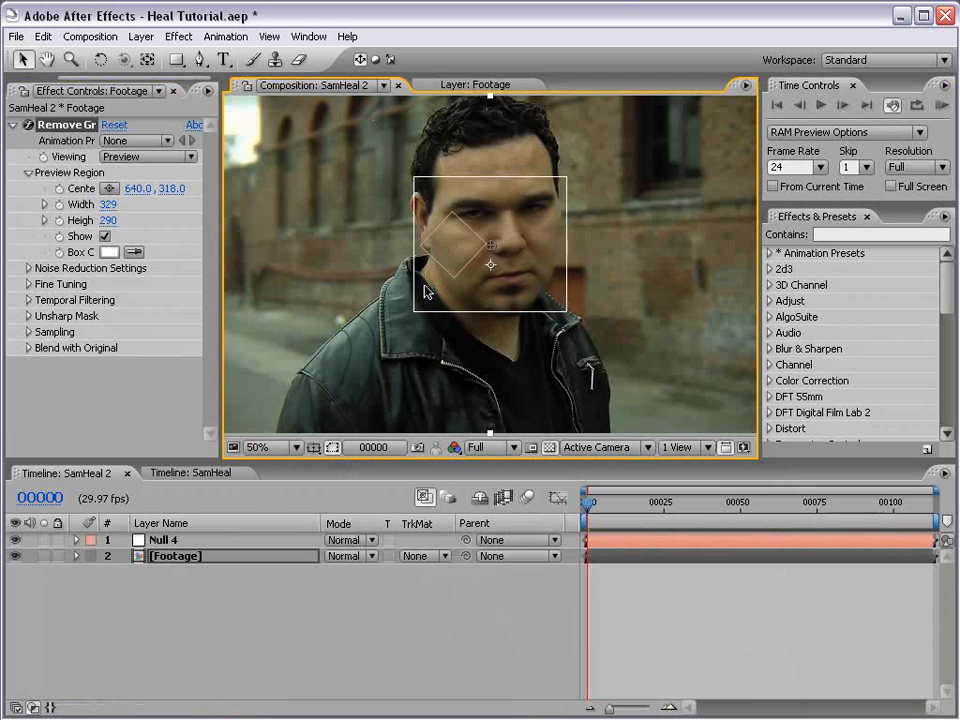
{"action": "key", "text": "comma"}
{"action": "key", "text": "Delete"}
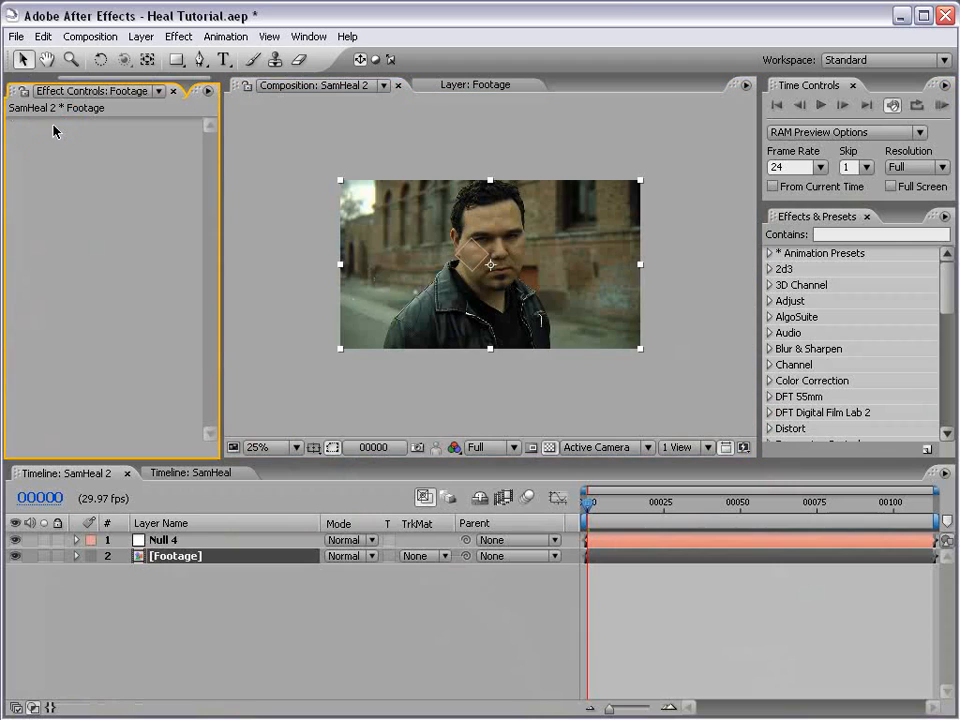
{"action": "key", "text": "period"}
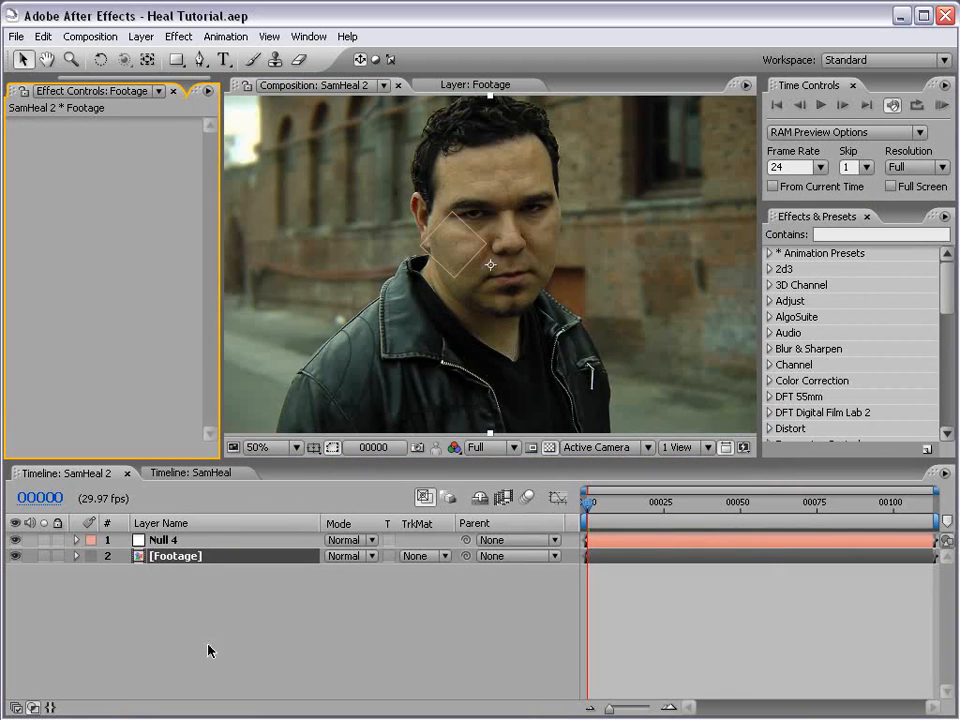
Step: Hide the tracking null and select the Evolution Textures folder among the project items
{"action": "left_click", "coordinate": [176, 574]}
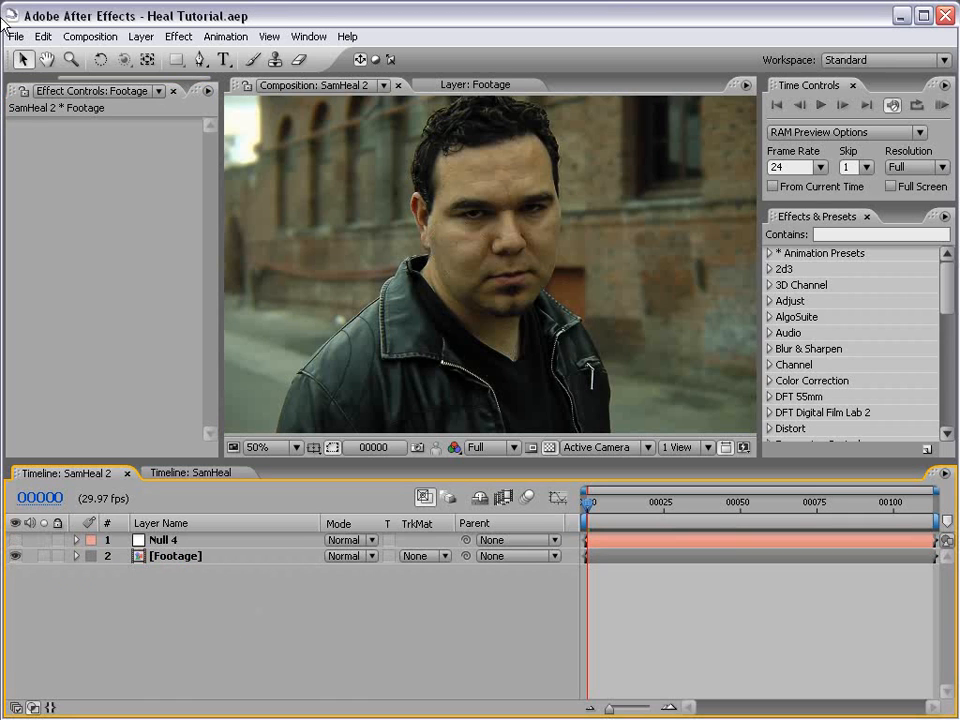
{"action": "left_click_drag", "start_coordinate": [126, 78], "coordinate": [26, 78]}
{"action": "left_click", "coordinate": [26, 88]}
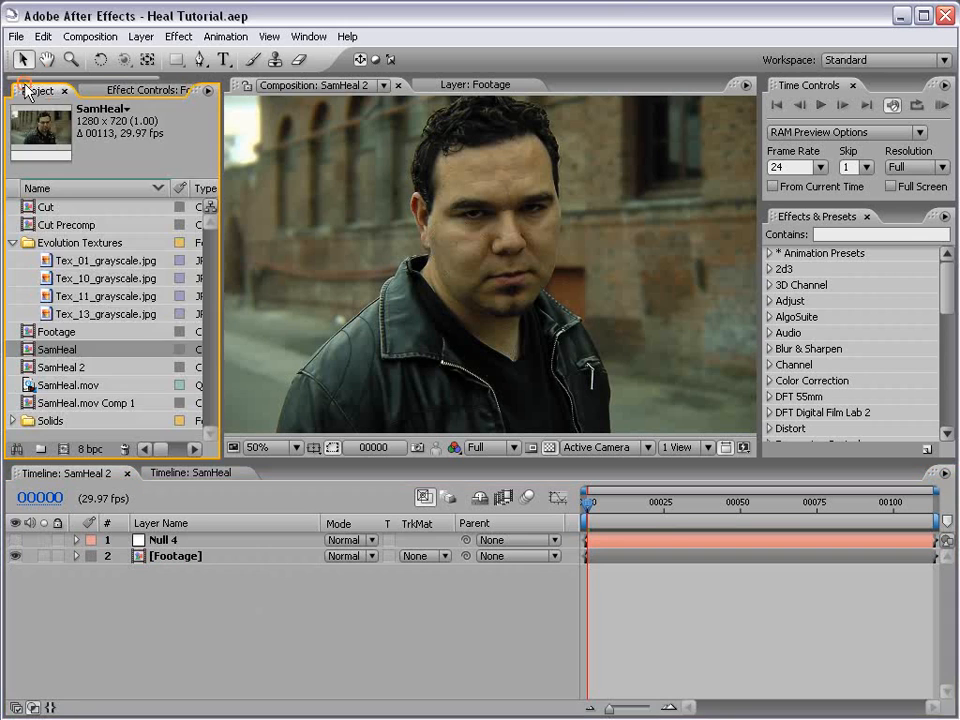
{"action": "left_click", "coordinate": [86, 244]}
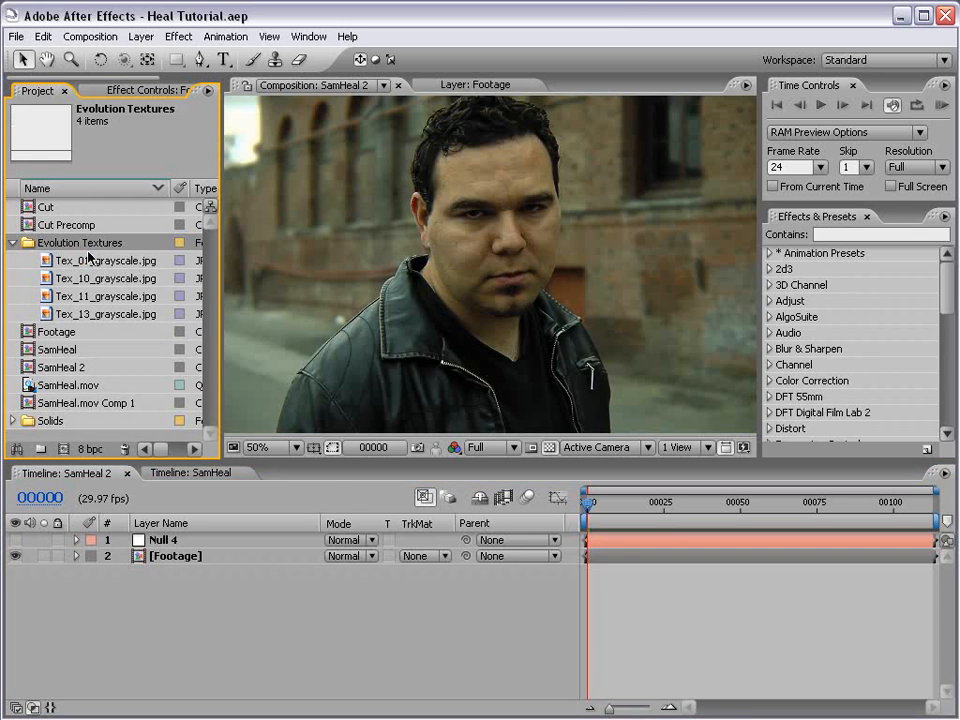
Step: Add Tex_10_grayscale.jpg from the Evolution Textures folder to the composition, scale it to 43%, and blend it in Overlay mode
{"action": "left_click", "coordinate": [74, 281]}
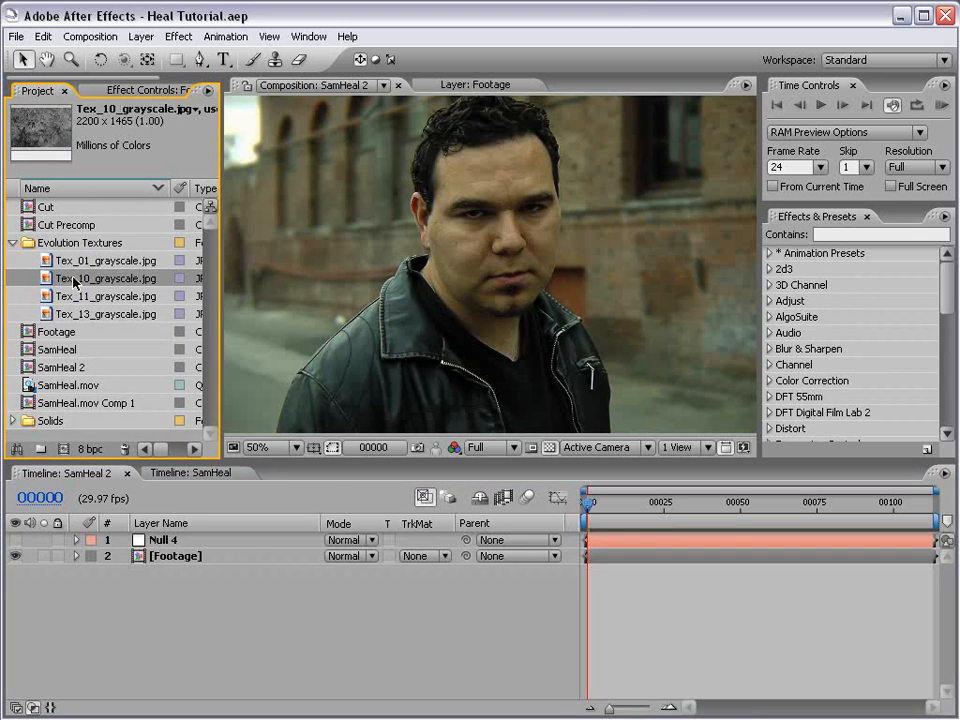
{"action": "left_click_drag", "start_coordinate": [47, 283], "coordinate": [507, 250]}
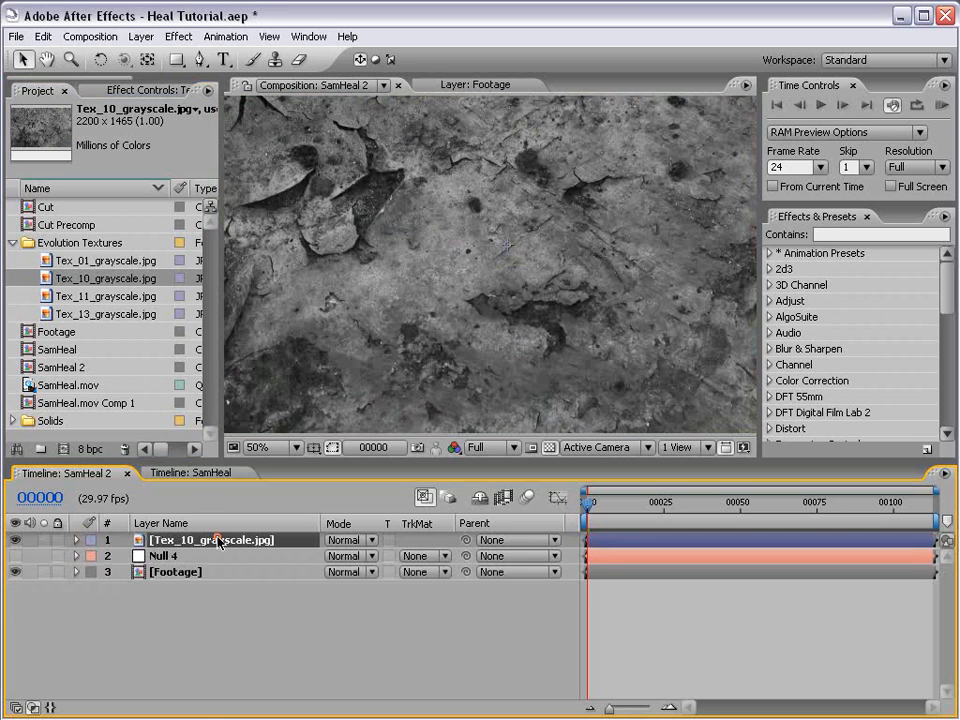
{"action": "key", "text": "s"}
{"action": "left_click_drag", "start_coordinate": [396, 556], "coordinate": [343, 556]}
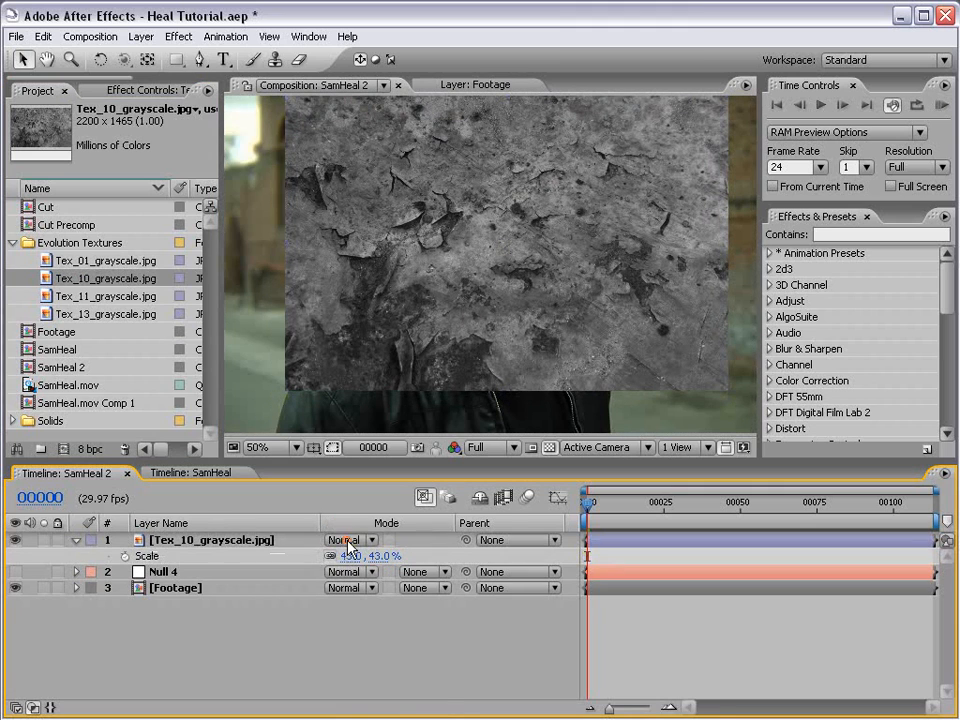
{"action": "left_click", "coordinate": [350, 541]}
{"action": "left_click", "coordinate": [355, 719]}
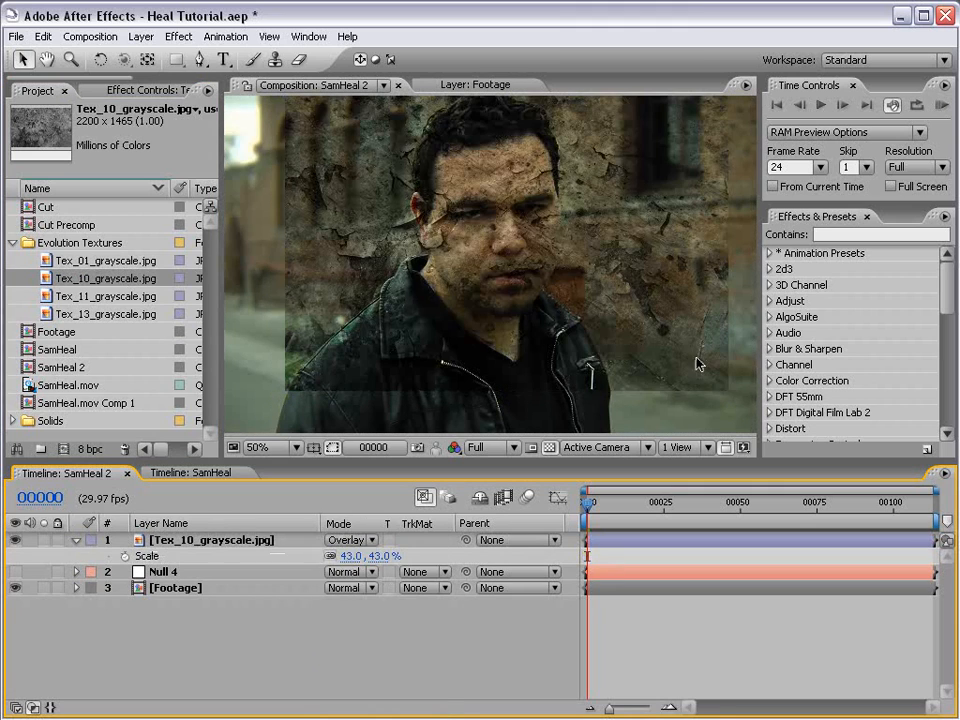
Step: Shrink the texture layer to about 26.6% and move it so its cracks fall over the man's cheek
{"action": "left_click_drag", "start_coordinate": [627, 326], "coordinate": [605, 350]}
{"action": "left_click_drag", "start_coordinate": [700, 408], "coordinate": [493, 272]}
{"action": "scroll", "coordinate": [493, 272], "scroll_direction": "up", "scroll_amount": 1}
{"action": "left_click_drag", "start_coordinate": [371, 275], "coordinate": [449, 347]}
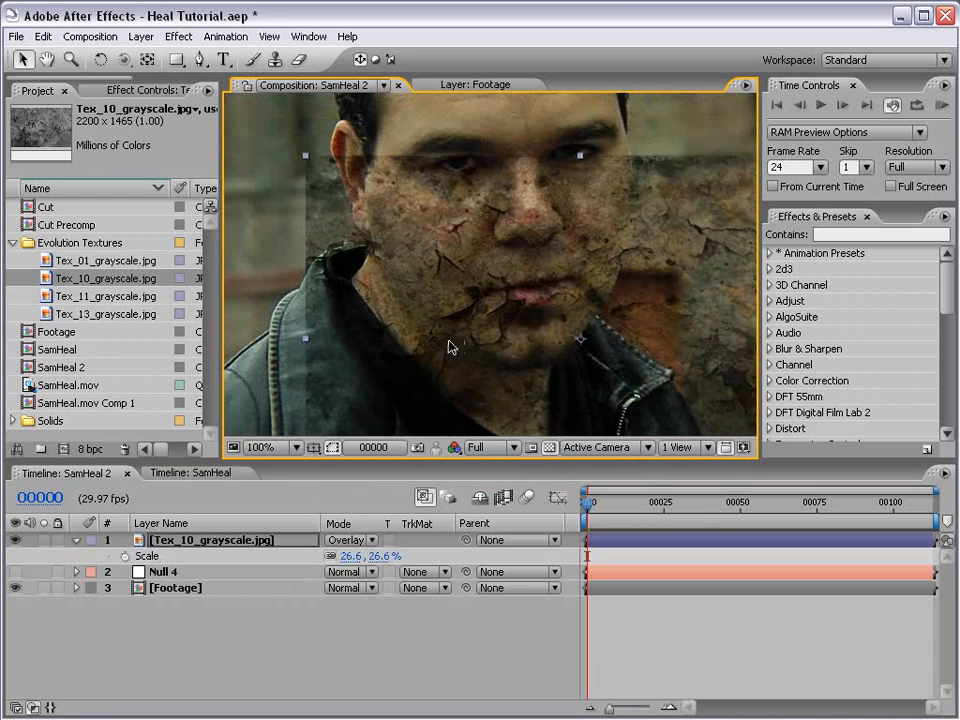
{"action": "left_click_drag", "start_coordinate": [521, 310], "coordinate": [540, 266]}
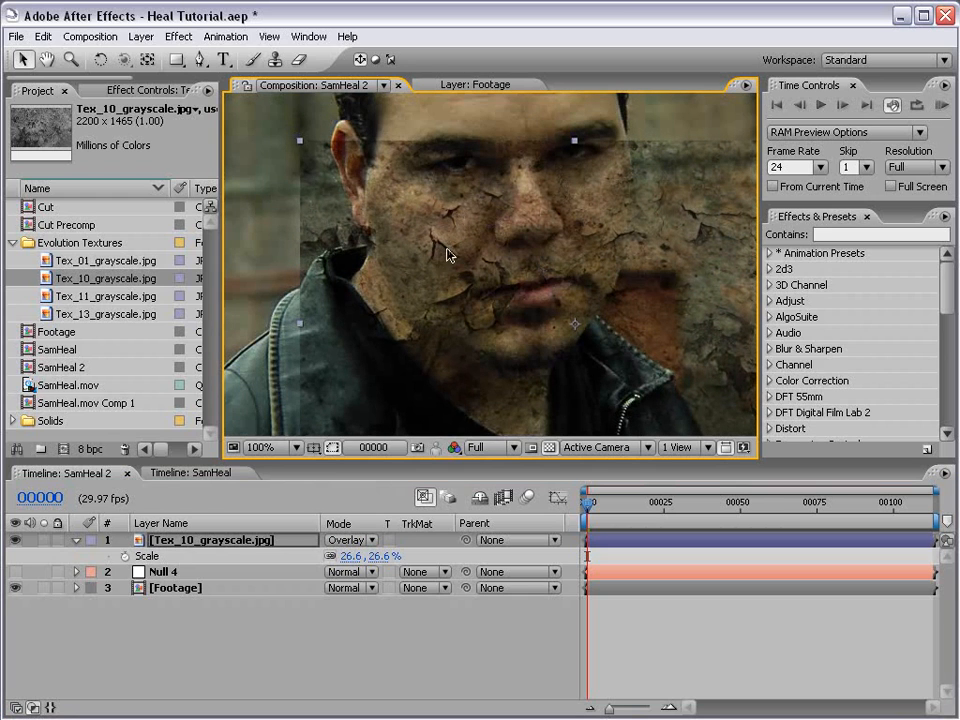
Step: Rotate the texture counterclockwise, scale it to about 29.8%, and nudge its cracks into place on the cheek
{"action": "key", "text": "w"}
{"action": "left_click_drag", "start_coordinate": [448, 255], "coordinate": [621, 257]}
{"action": "key", "text": "v"}
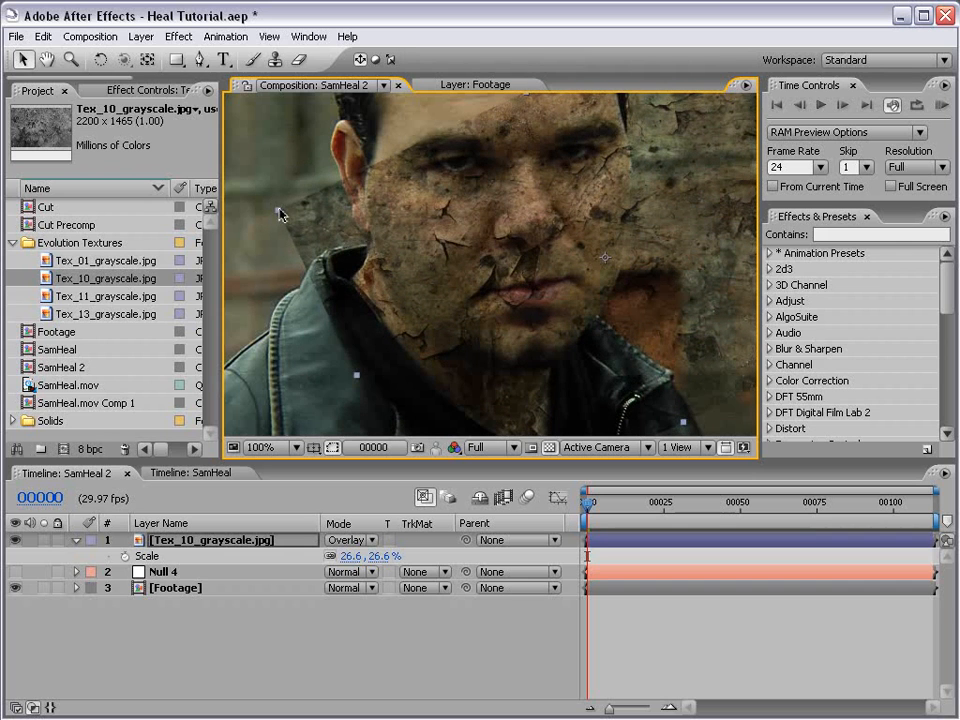
{"action": "left_click_drag", "start_coordinate": [278, 212], "coordinate": [241, 204]}
{"action": "left_click_drag", "start_coordinate": [450, 258], "coordinate": [471, 261]}
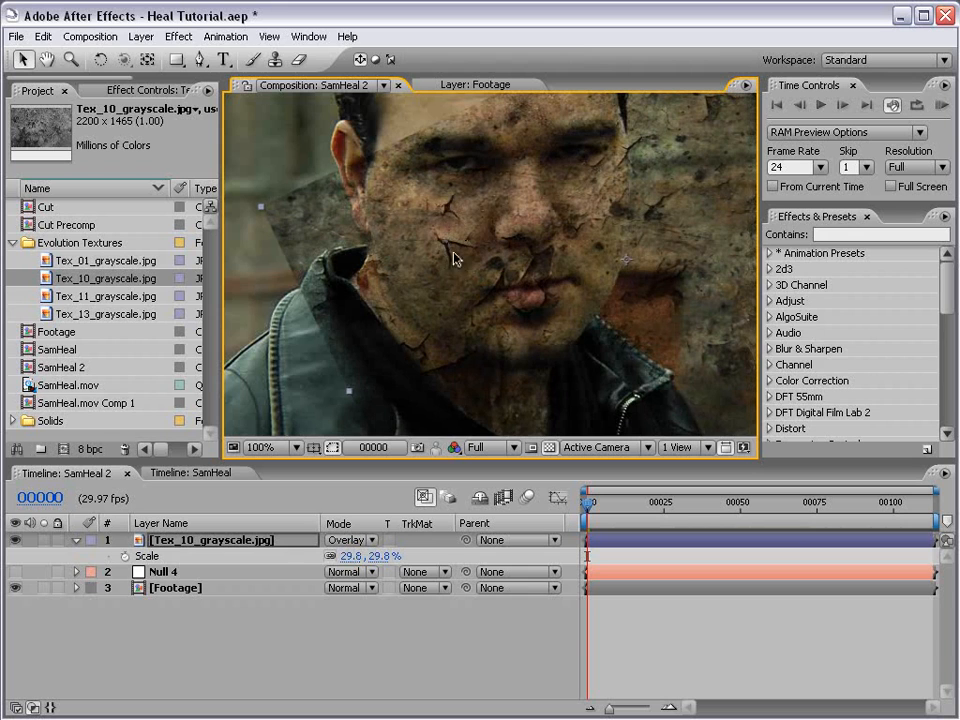
{"action": "left_click_drag", "start_coordinate": [467, 263], "coordinate": [471, 265]}
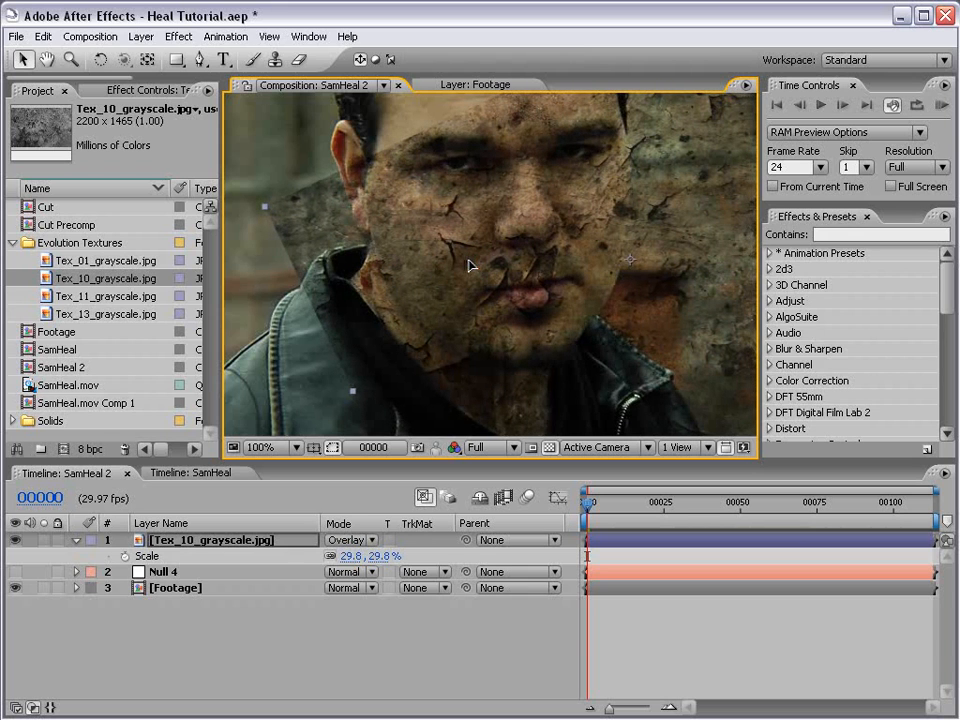
Step: Set the texture layer's blending mode to Normal and apply the Curves effect to it
{"action": "left_click", "coordinate": [350, 540]}
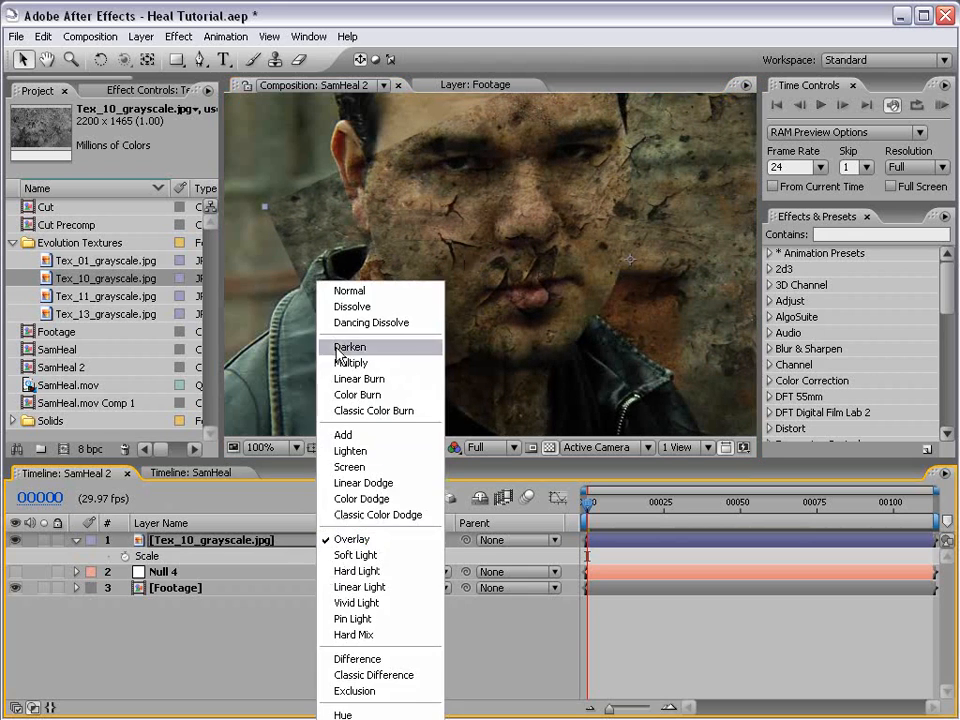
{"action": "left_click", "coordinate": [343, 290]}
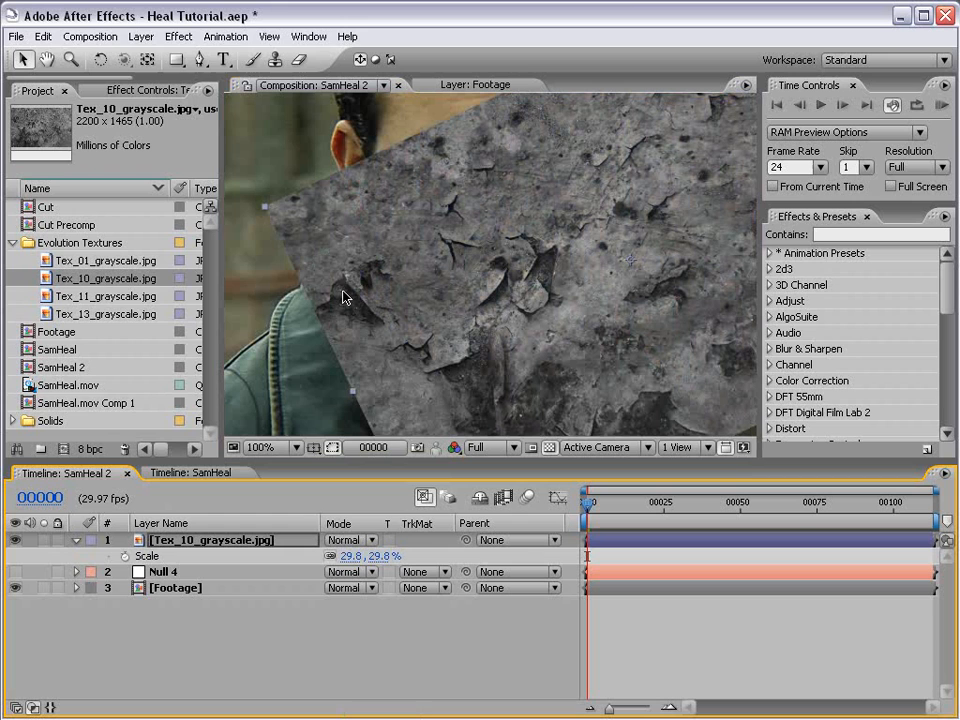
{"action": "left_click", "coordinate": [178, 36]}
{"action": "mouse_move", "coordinate": [250, 226]}
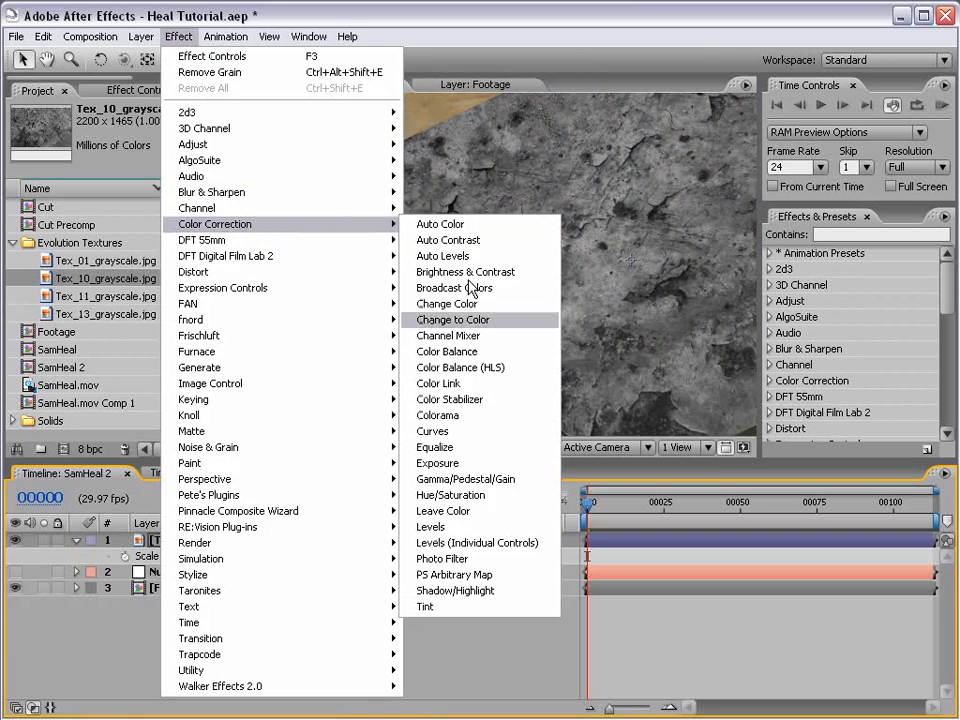
{"action": "left_click", "coordinate": [432, 431]}
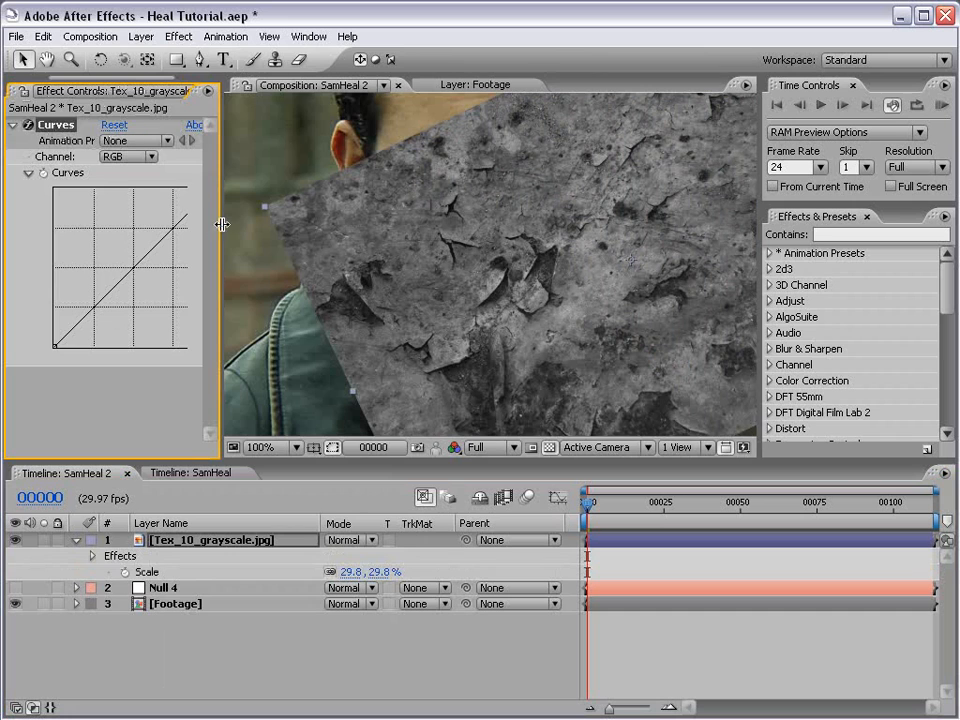
Step: Steepen the RGB curve into a high-contrast shape that turns the texture's surface white and keeps its cracks dark
{"action": "left_click_drag", "start_coordinate": [222, 224], "coordinate": [256, 224]}
{"action": "left_click_drag", "start_coordinate": [182, 217], "coordinate": [105, 193]}
{"action": "mouse_move", "coordinate": [71, 317]}
{"action": "left_mouse_down"}
{"action": "mouse_move", "coordinate": [71, 294]}
{"action": "mouse_move", "coordinate": [80, 314]}
{"action": "left_mouse_up"}
{"action": "left_click_drag", "start_coordinate": [111, 195], "coordinate": [108, 193]}
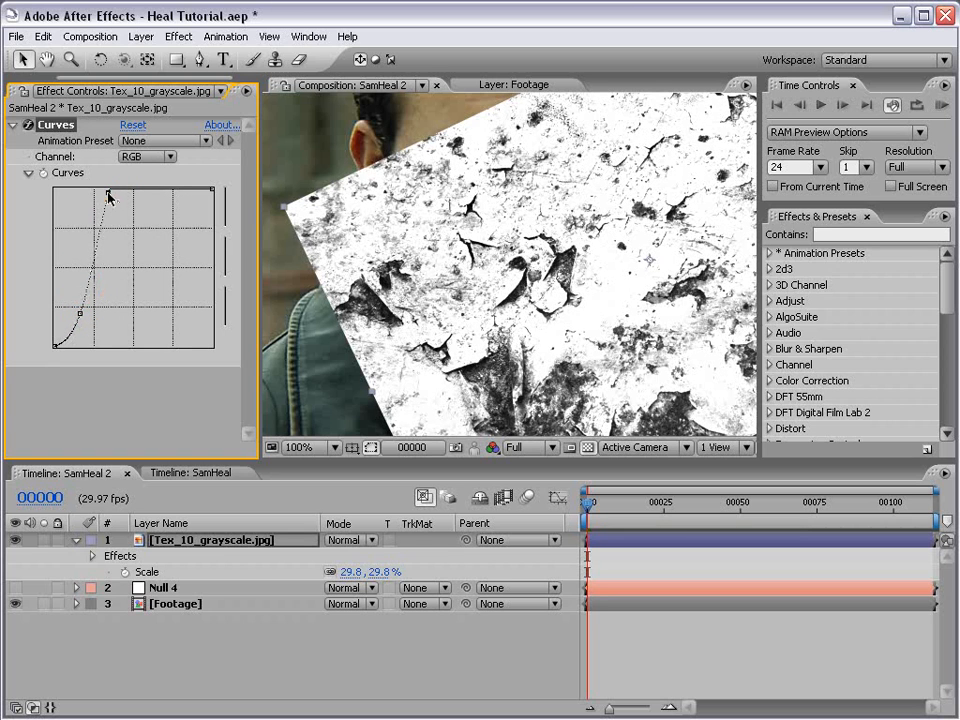
{"action": "left_click", "coordinate": [591, 624]}
{"action": "scroll", "coordinate": [492, 314], "scroll_direction": "down", "scroll_amount": 1}
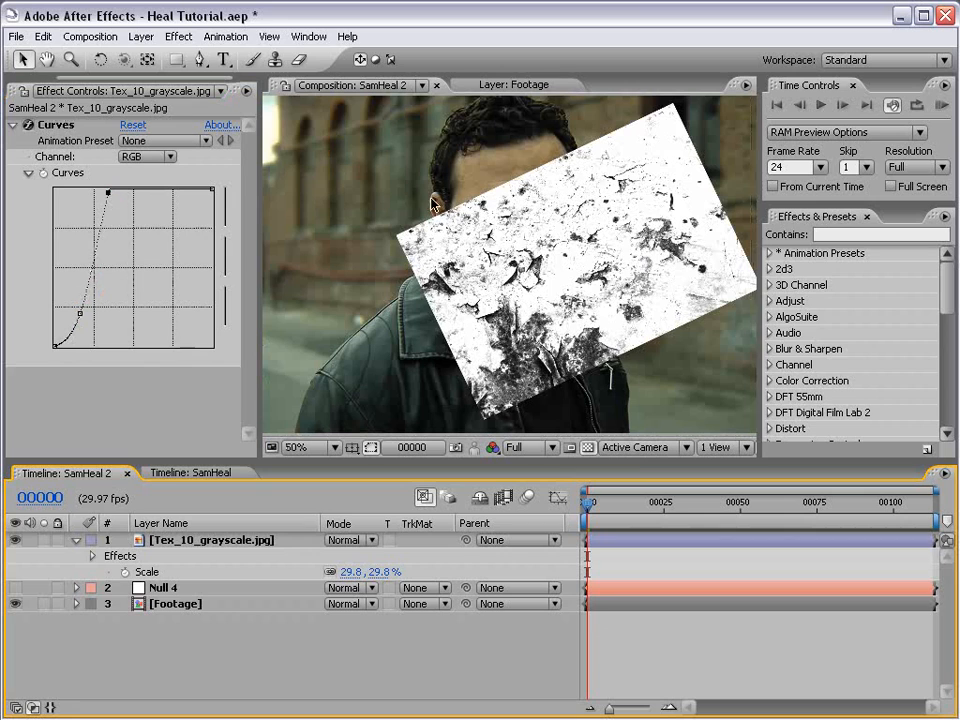
Step: Pre-compose the texture layer as "Cut Map", moving all attributes into the new composition
{"action": "left_click", "coordinate": [211, 541]}
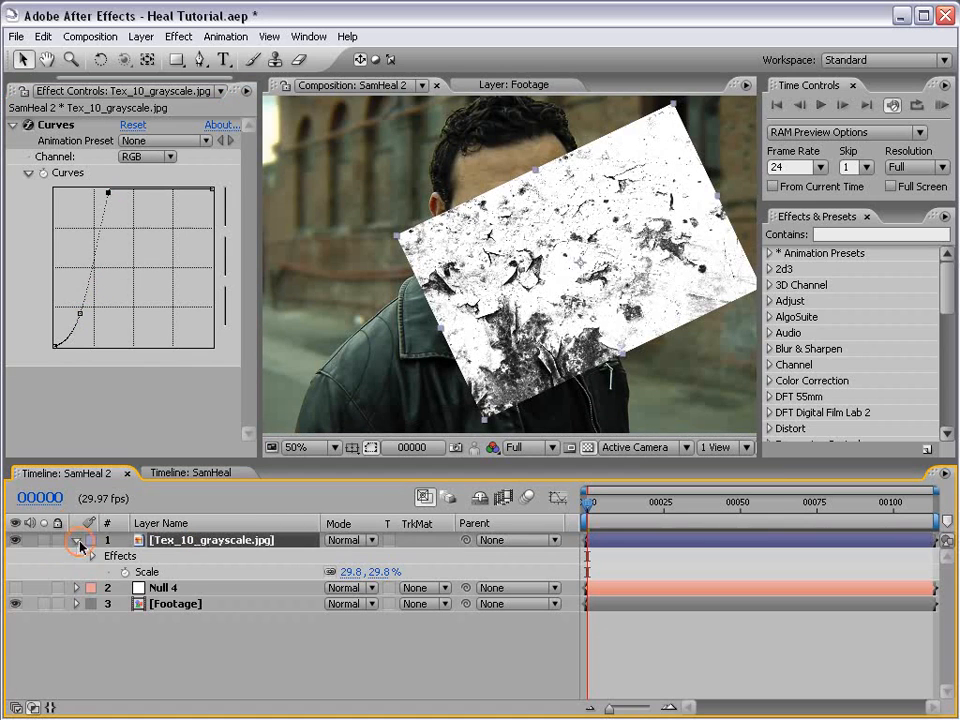
{"action": "left_click", "coordinate": [77, 540]}
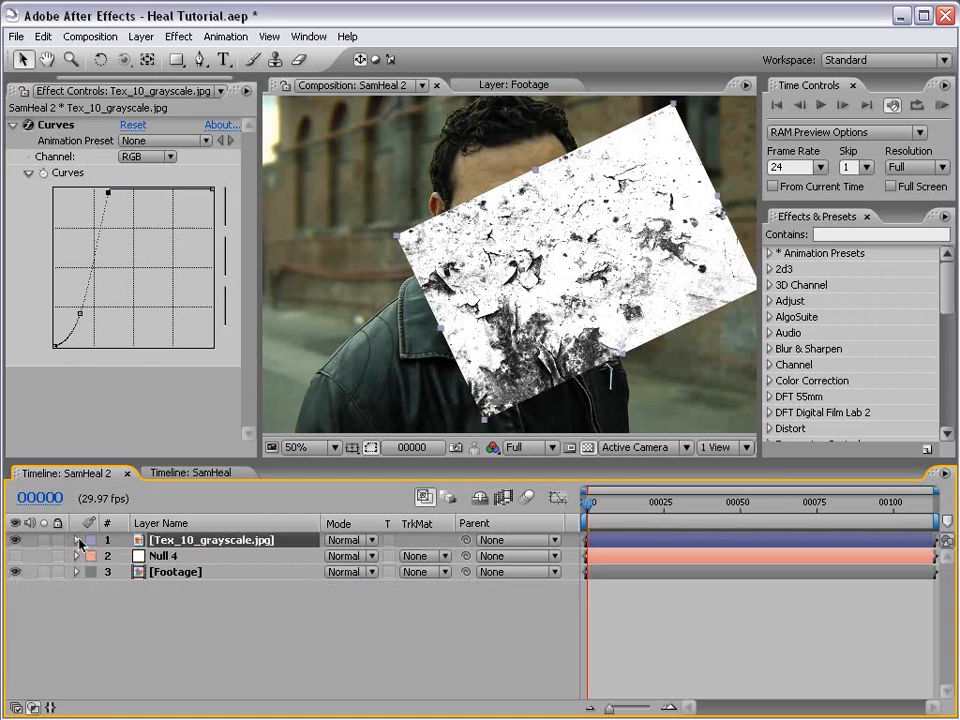
{"action": "scroll", "coordinate": [508, 265], "scroll_direction": "up", "scroll_amount": 1}
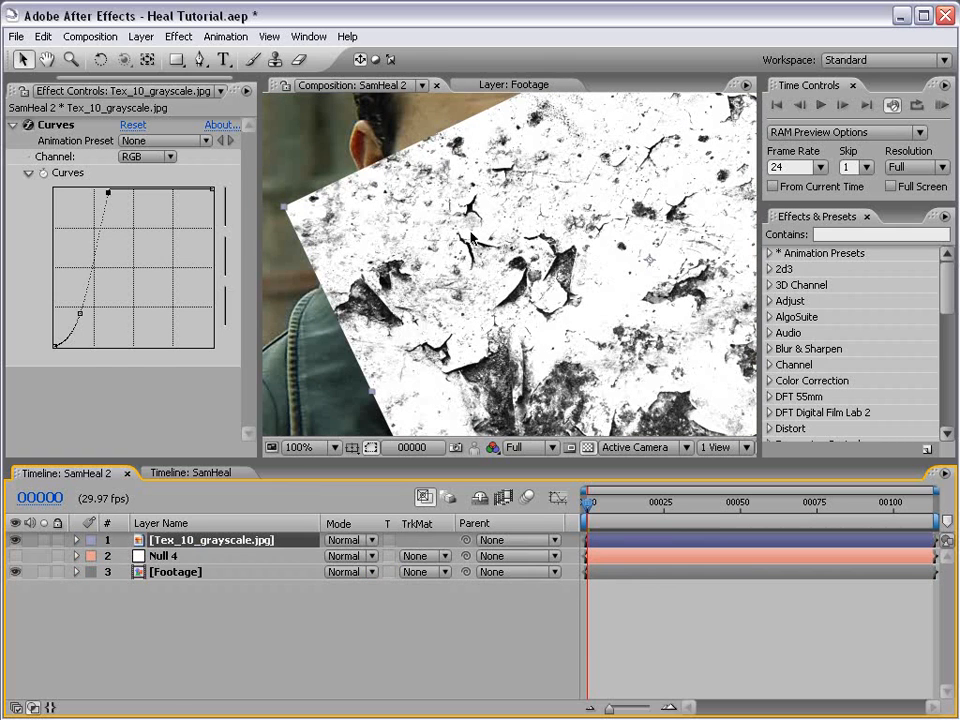
{"action": "left_click", "coordinate": [141, 36]}
{"action": "left_click", "coordinate": [176, 521]}
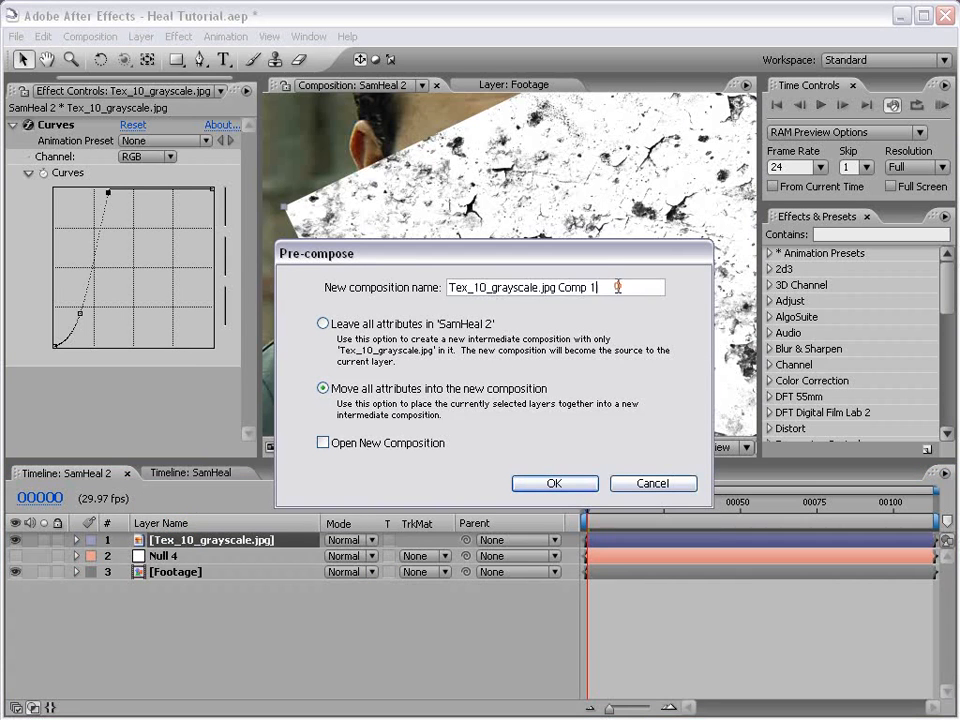
{"action": "type", "text": "Cut Ma"}
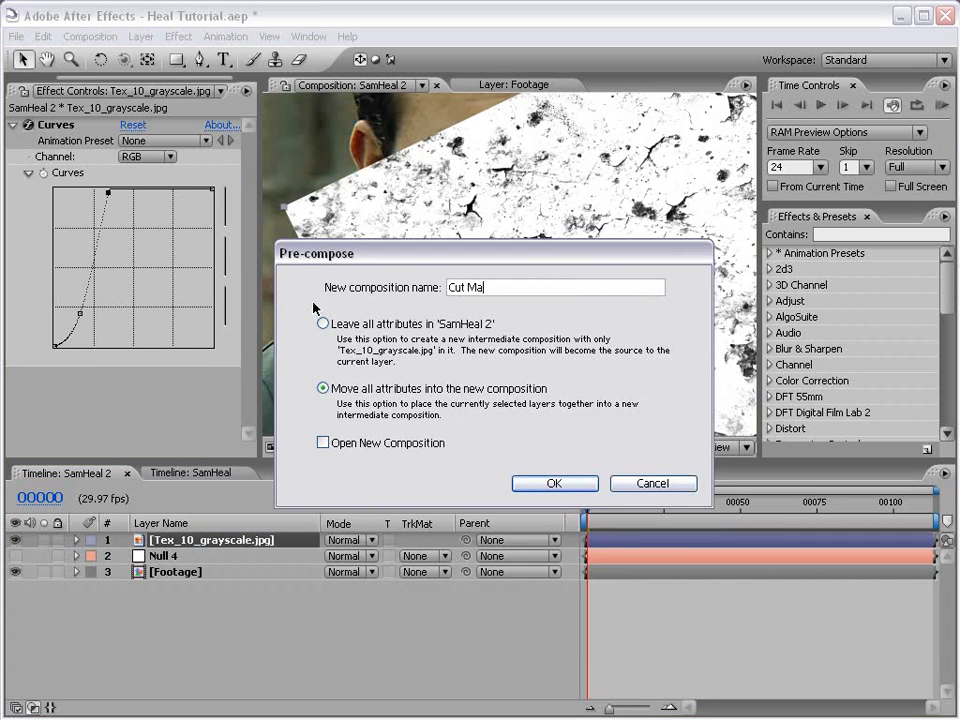
{"action": "type", "text": "p"}
{"action": "left_click", "coordinate": [553, 483]}
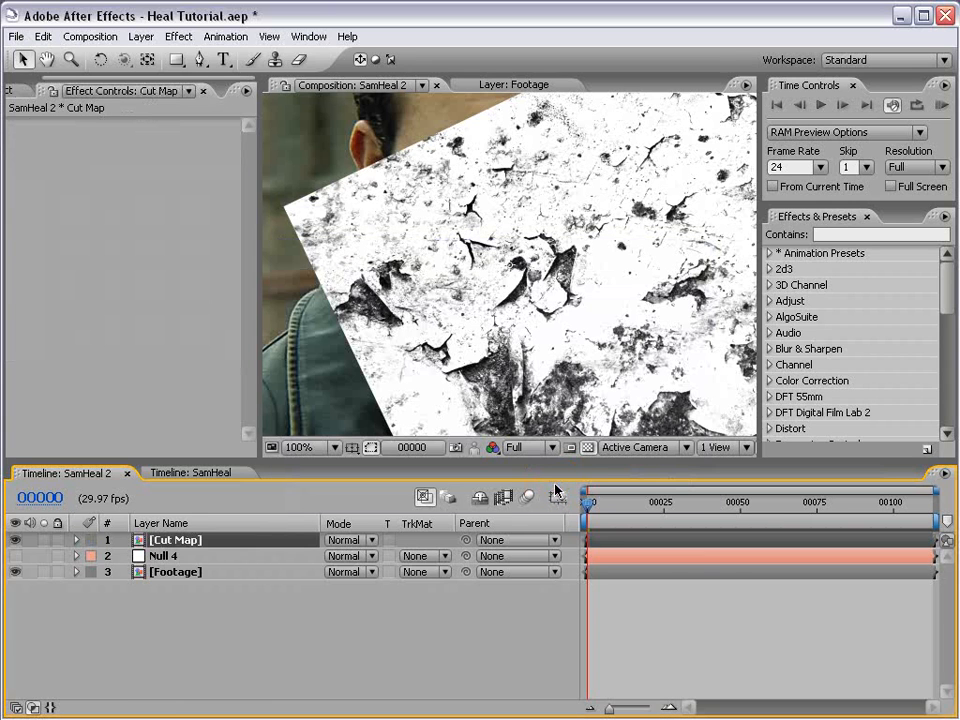
Step: Open the Cut Map composition, create a white 1280 x 720 solid, and place it beneath the texture layer
{"action": "double_click", "coordinate": [181, 540]}
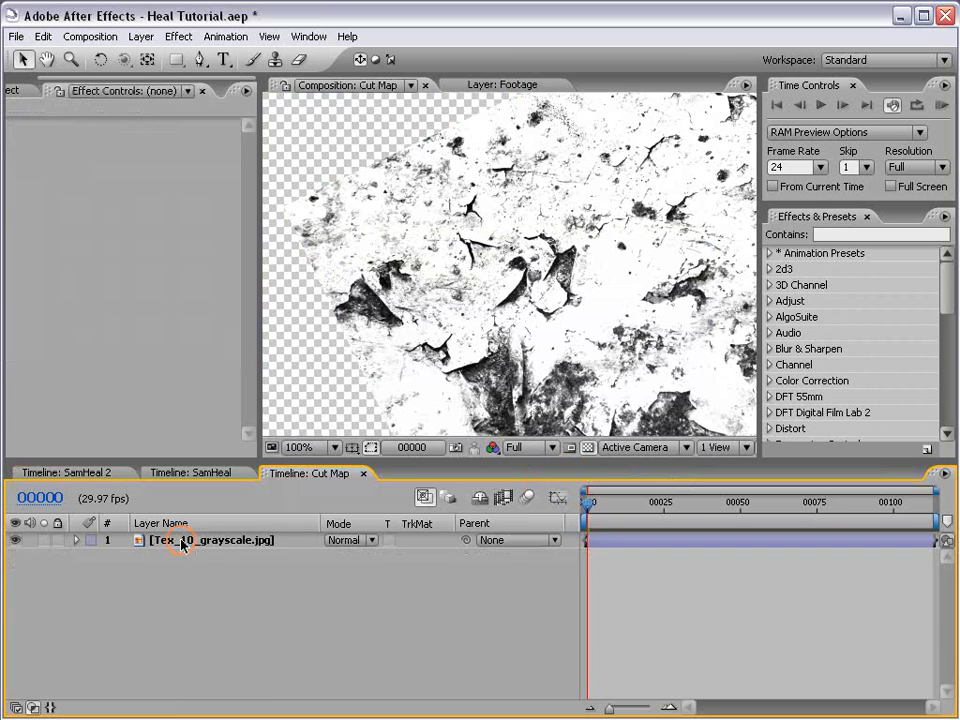
{"action": "scroll", "coordinate": [408, 347], "scroll_direction": "down", "scroll_amount": 1}
{"action": "left_click", "coordinate": [512, 270]}
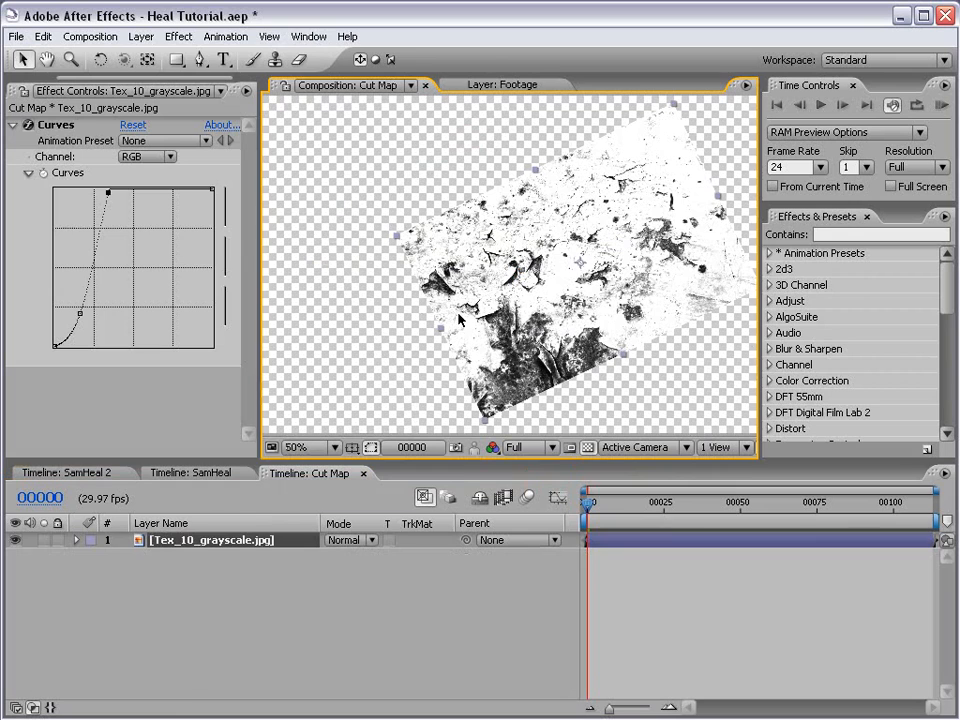
{"action": "left_click", "coordinate": [665, 598]}
{"action": "left_click", "coordinate": [141, 36]}
{"action": "mouse_move", "coordinate": [148, 57]}
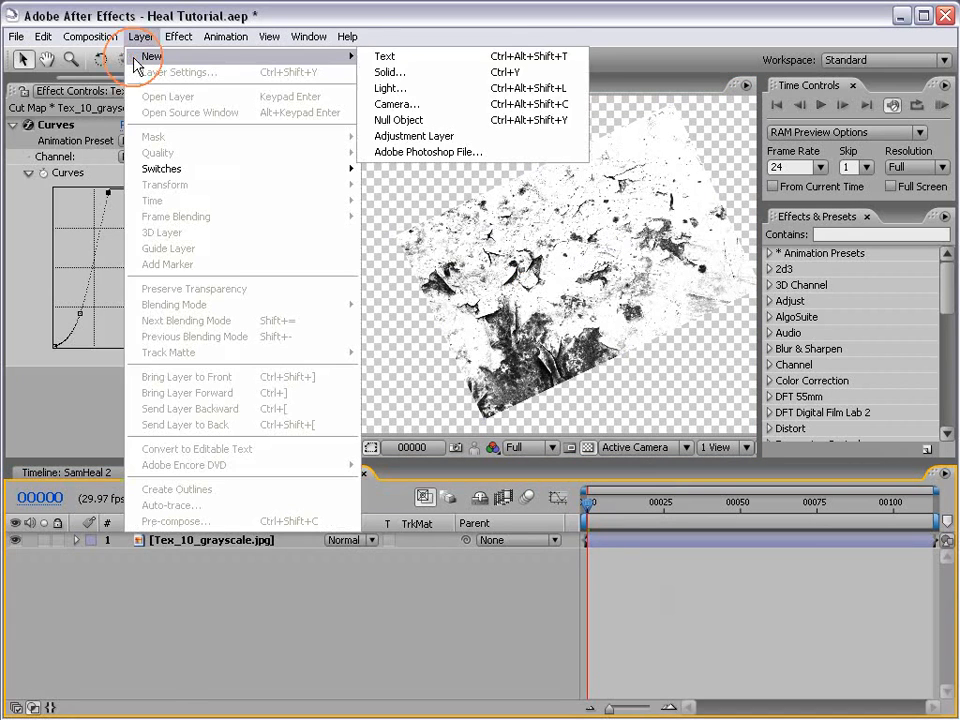
{"action": "left_click", "coordinate": [431, 78]}
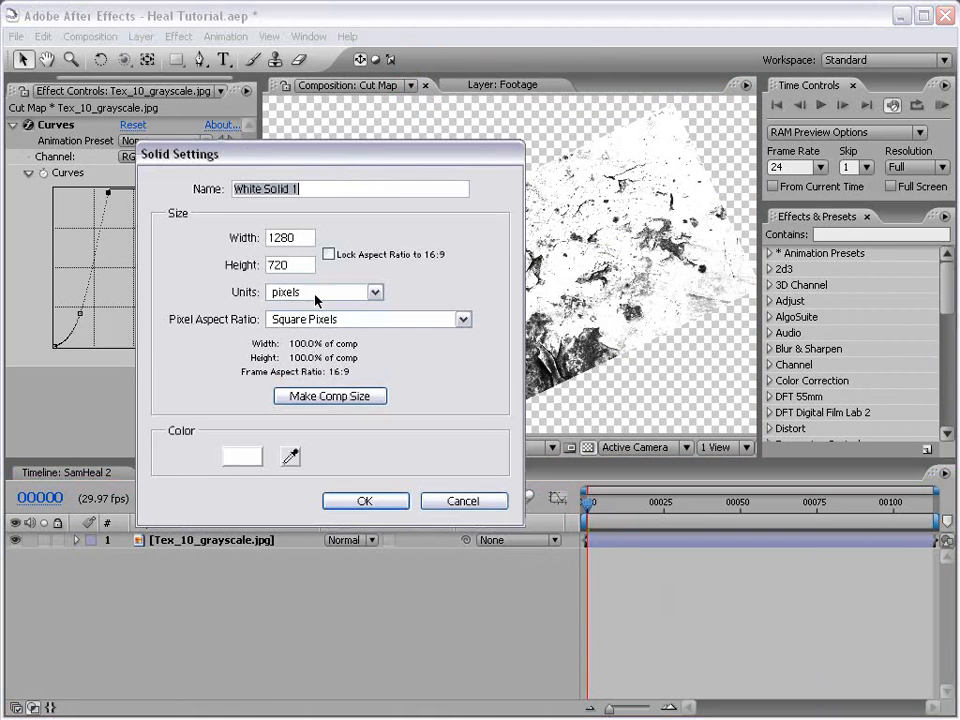
{"action": "left_click", "coordinate": [364, 500]}
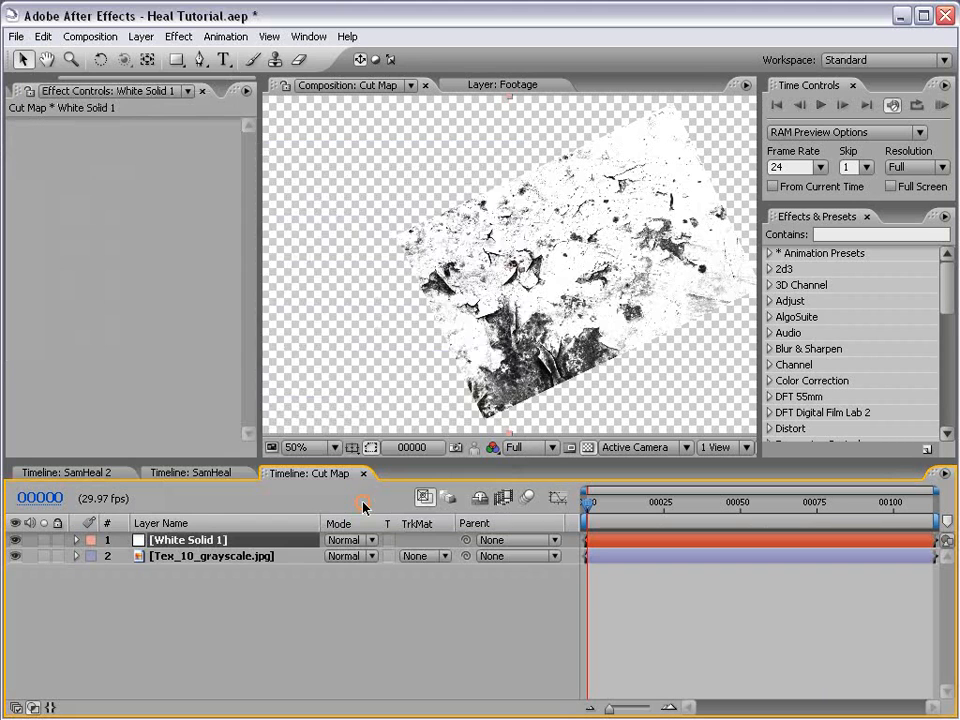
{"action": "left_click_drag", "start_coordinate": [185, 540], "coordinate": [171, 568]}
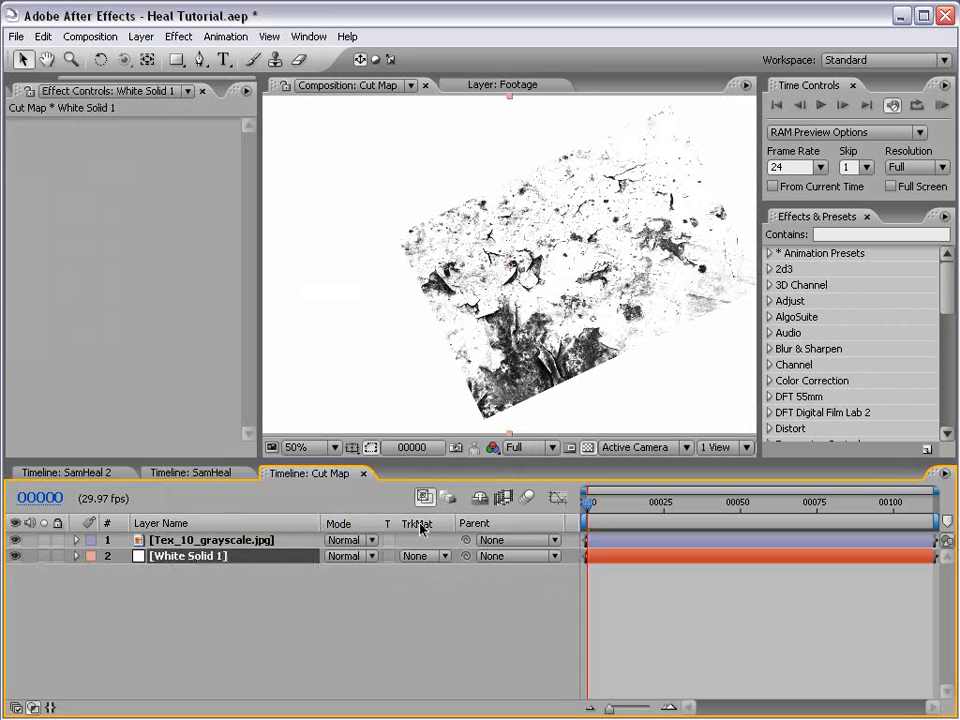
Step: Give White Solid 1 a Luma Inverted track matte from the texture layer, and turn off the transparency grid
{"action": "left_click", "coordinate": [420, 556]}
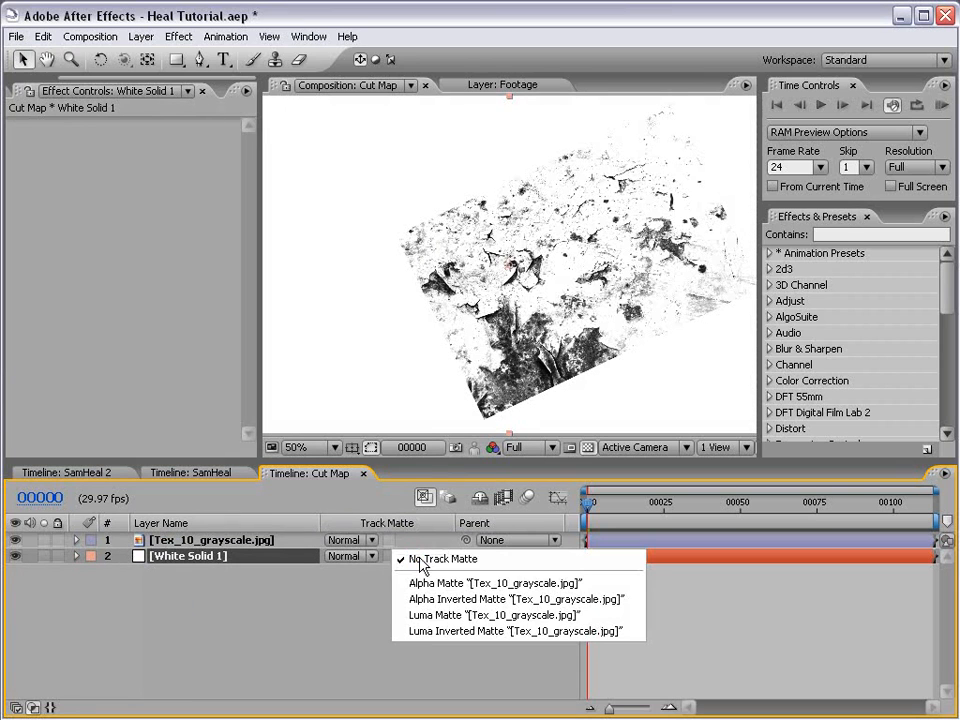
{"action": "left_click", "coordinate": [433, 616]}
{"action": "left_click", "coordinate": [425, 556]}
{"action": "left_click", "coordinate": [437, 571]}
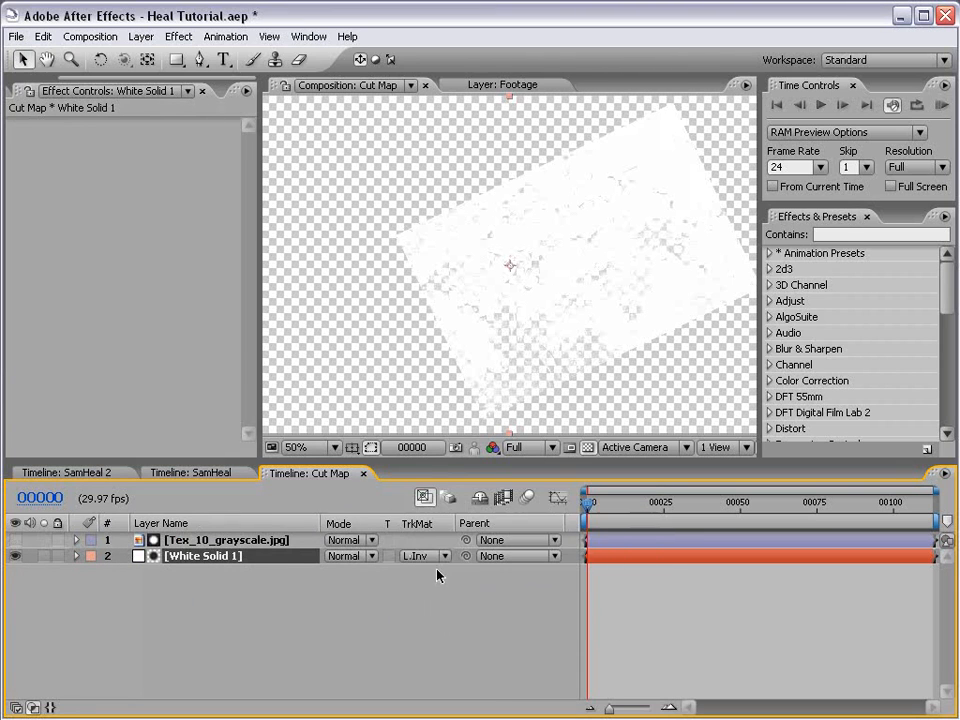
{"action": "left_click", "coordinate": [453, 612]}
{"action": "scroll", "coordinate": [560, 300], "scroll_direction": "up", "scroll_amount": 1}
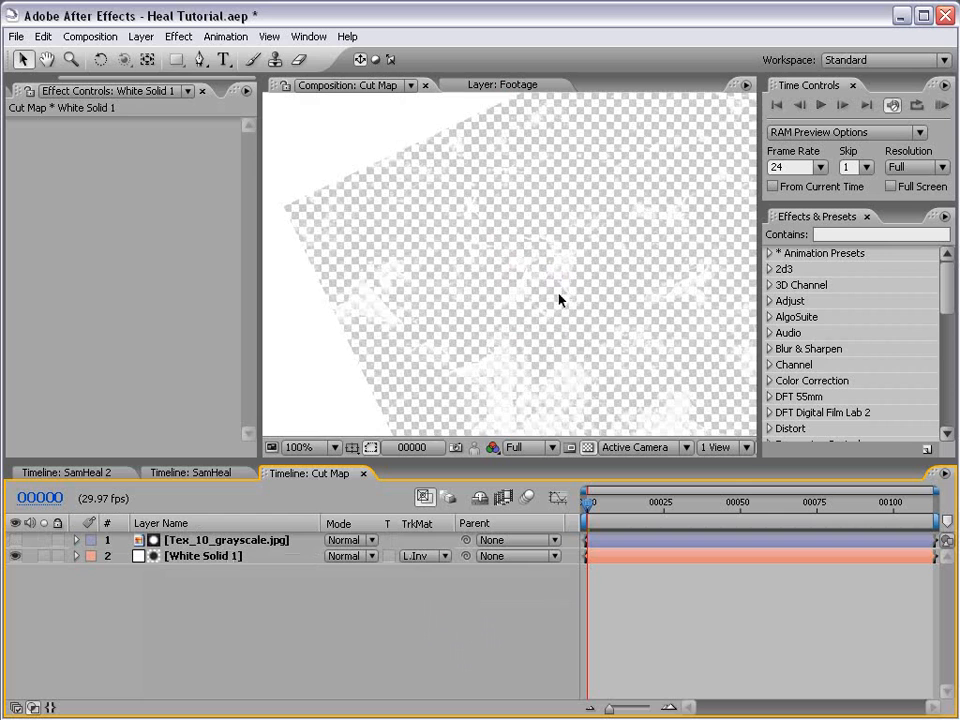
{"action": "left_click", "coordinate": [589, 448]}
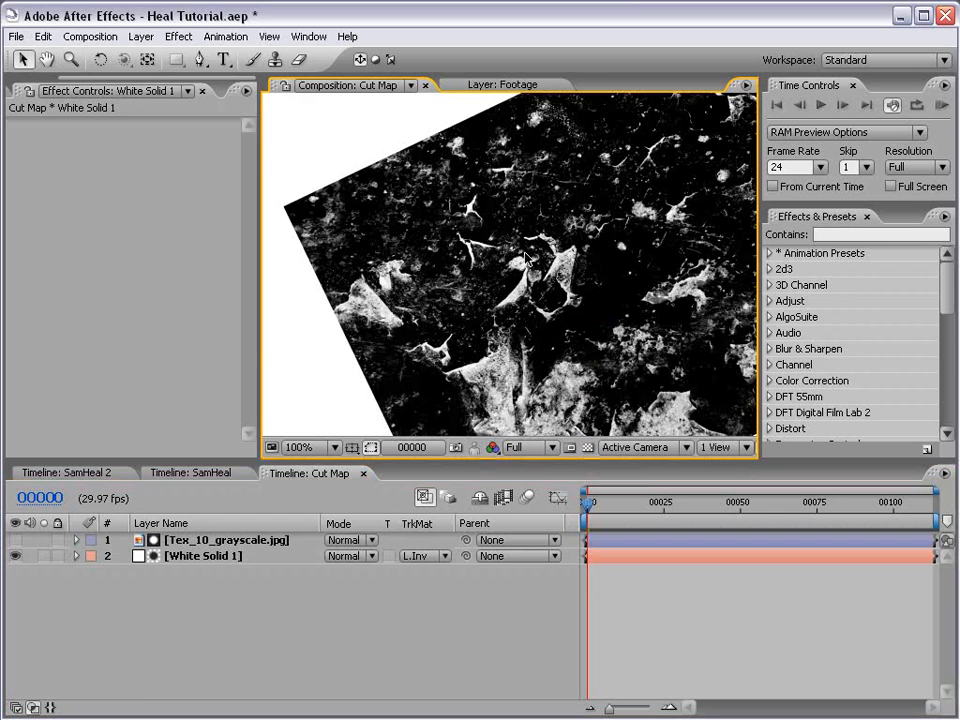
Step: Draw a closed, irregular oval Pen mask on White Solid 1 around the two branching cracks just above the texture's centre-left
{"action": "scroll", "coordinate": [526, 257], "scroll_direction": "down", "scroll_amount": 1}
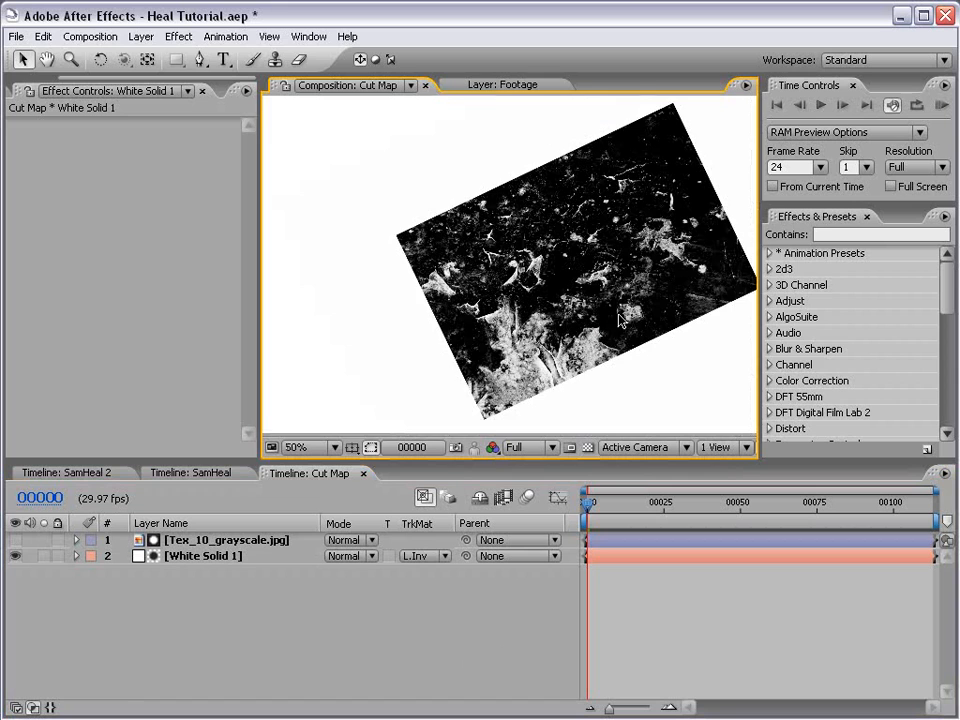
{"action": "scroll", "coordinate": [619, 318], "scroll_direction": "down", "scroll_amount": 1}
{"action": "left_click", "coordinate": [214, 540]}
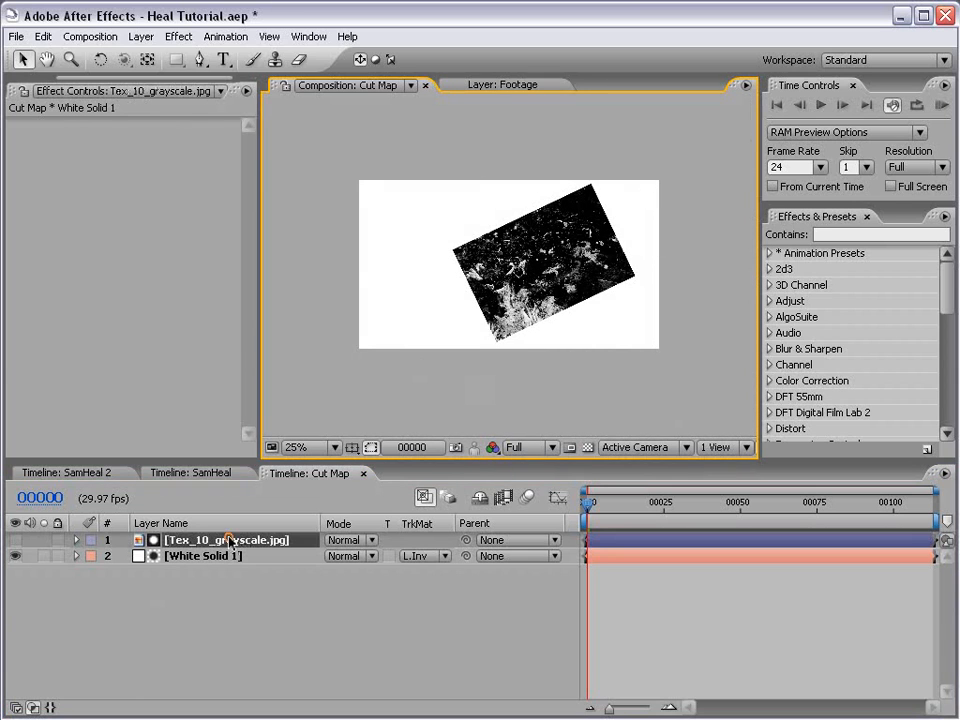
{"action": "scroll", "coordinate": [440, 292], "scroll_direction": "up", "scroll_amount": 1}
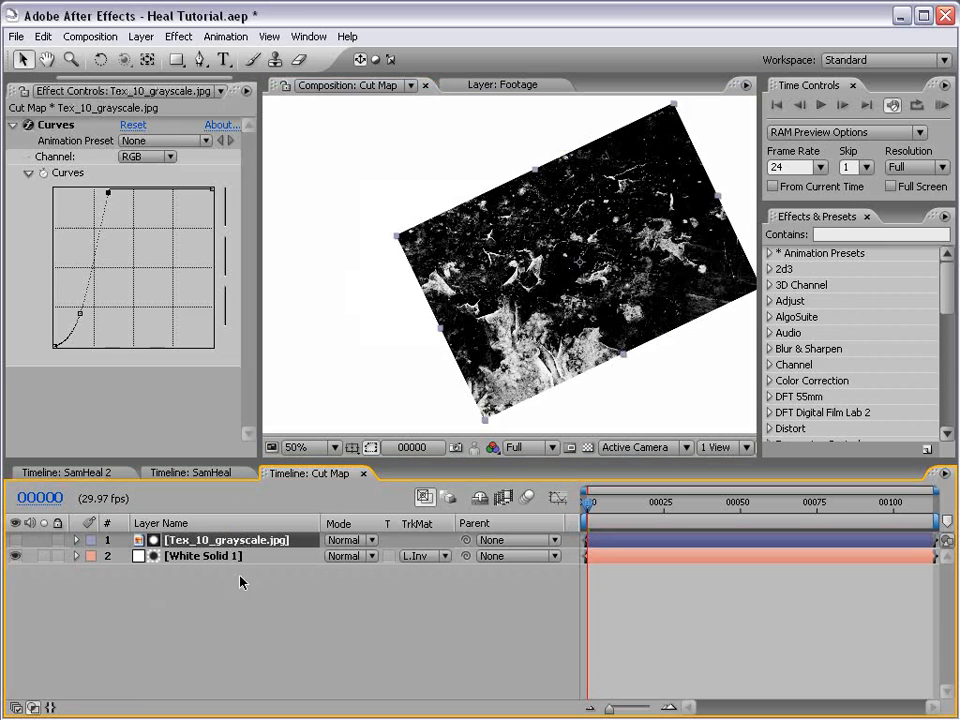
{"action": "left_click", "coordinate": [200, 556]}
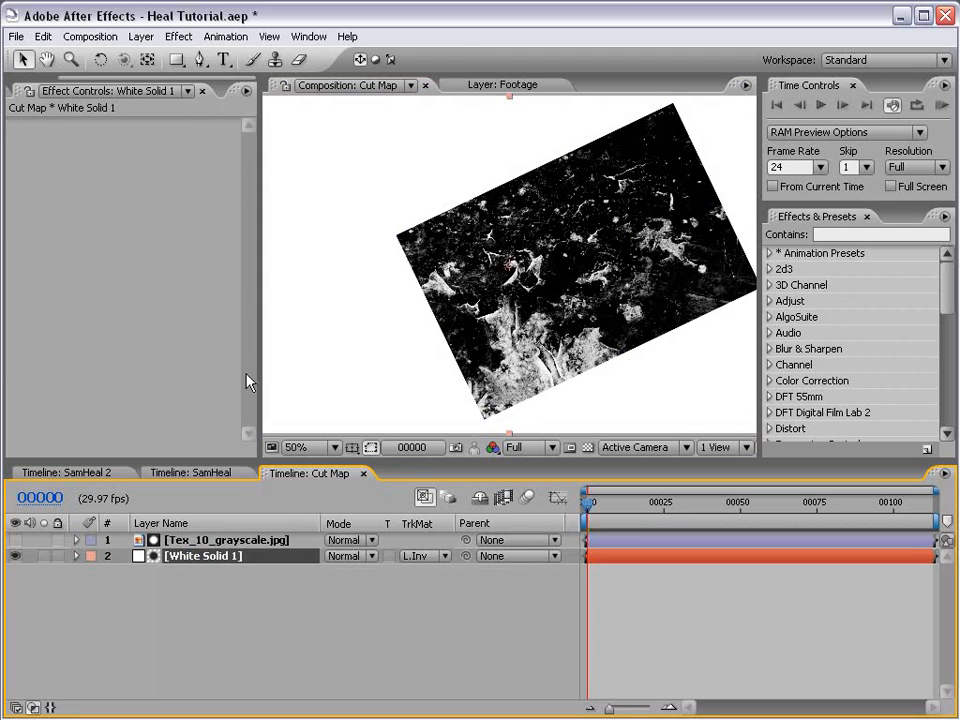
{"action": "left_click", "coordinate": [200, 59]}
{"action": "scroll", "coordinate": [509, 290], "scroll_direction": "up", "scroll_amount": 1}
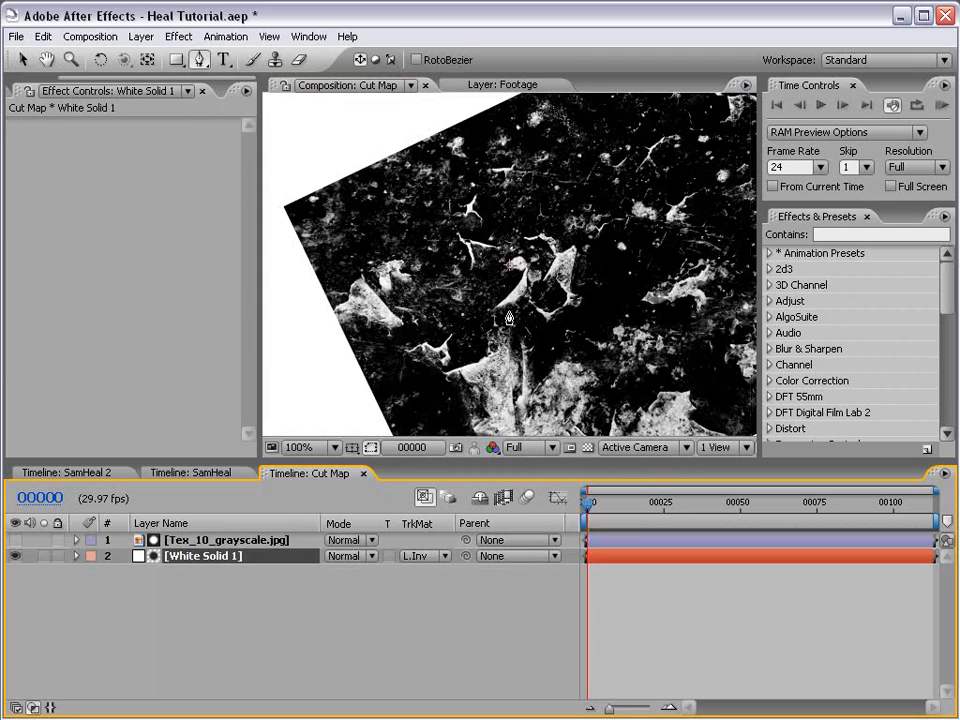
{"action": "left_click", "coordinate": [478, 284]}
{"action": "left_click", "coordinate": [502, 272]}
{"action": "left_click", "coordinate": [504, 260]}
{"action": "left_click", "coordinate": [510, 237]}
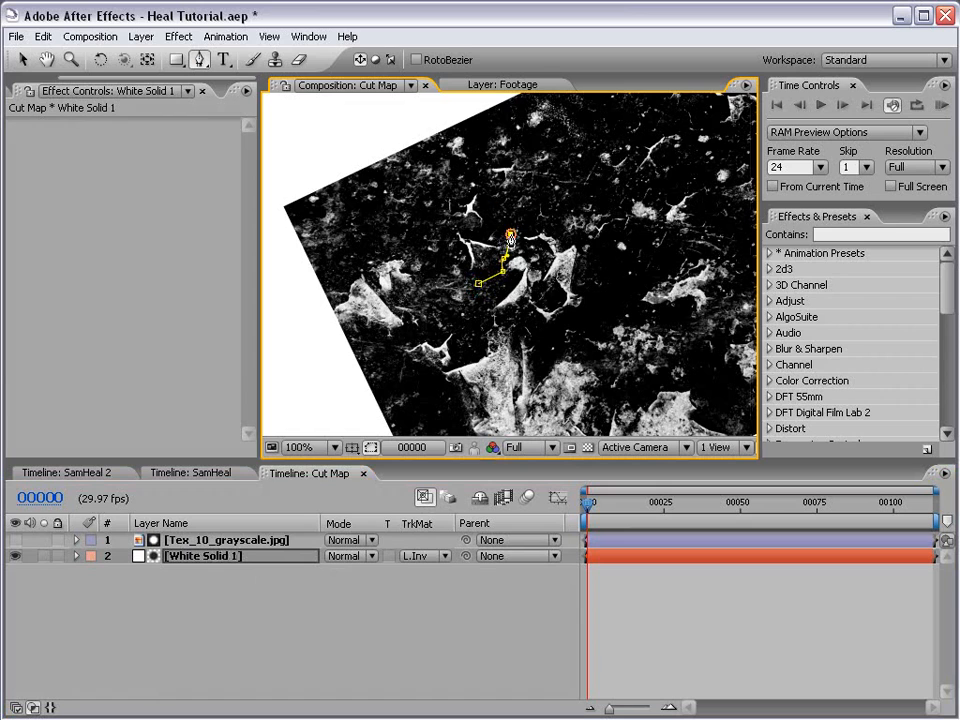
{"action": "left_click", "coordinate": [499, 205]}
{"action": "left_click", "coordinate": [489, 182]}
{"action": "left_click", "coordinate": [474, 175]}
{"action": "left_click", "coordinate": [463, 186]}
{"action": "left_click", "coordinate": [447, 189]}
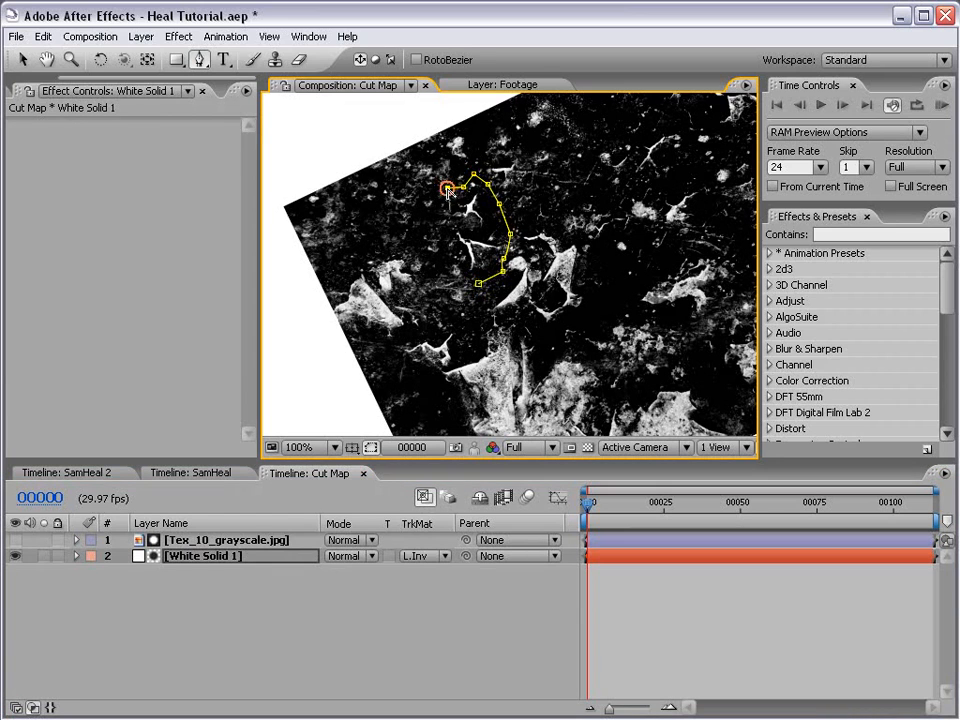
{"action": "left_click", "coordinate": [438, 207]}
{"action": "left_click", "coordinate": [438, 224]}
{"action": "left_click", "coordinate": [450, 259]}
{"action": "left_click", "coordinate": [465, 267]}
{"action": "left_click", "coordinate": [476, 290]}
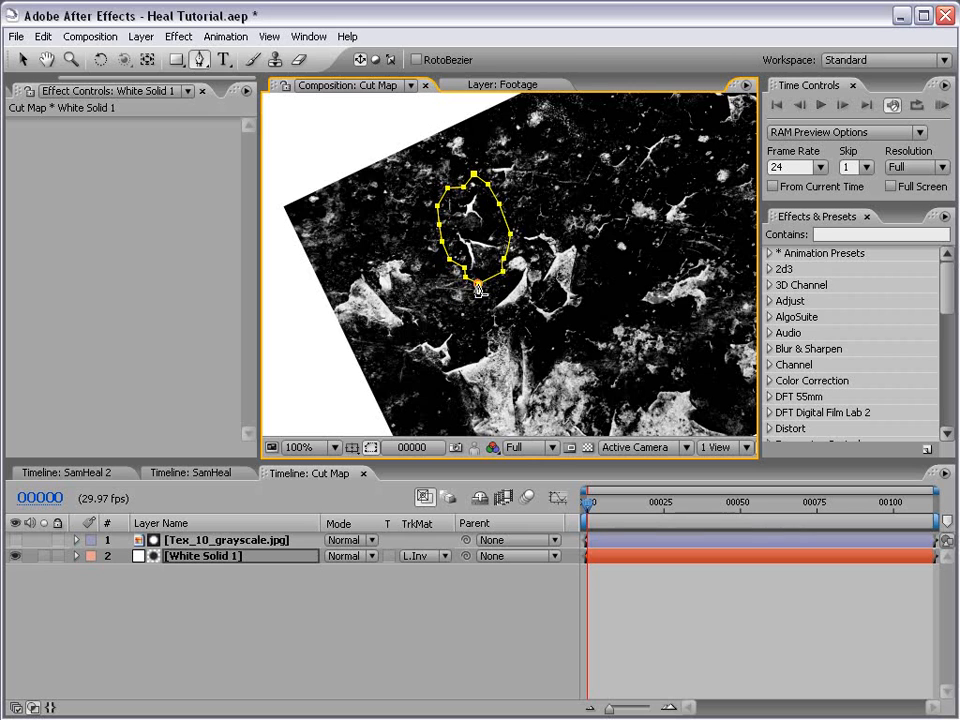
Step: Deselect the solid, inspect the isolated cracks in an enlarged composition view, and save the project
{"action": "left_click", "coordinate": [634, 604]}
{"action": "key", "text": "grave"}
{"action": "scroll", "coordinate": [568, 328], "scroll_direction": "up", "scroll_amount": 1}
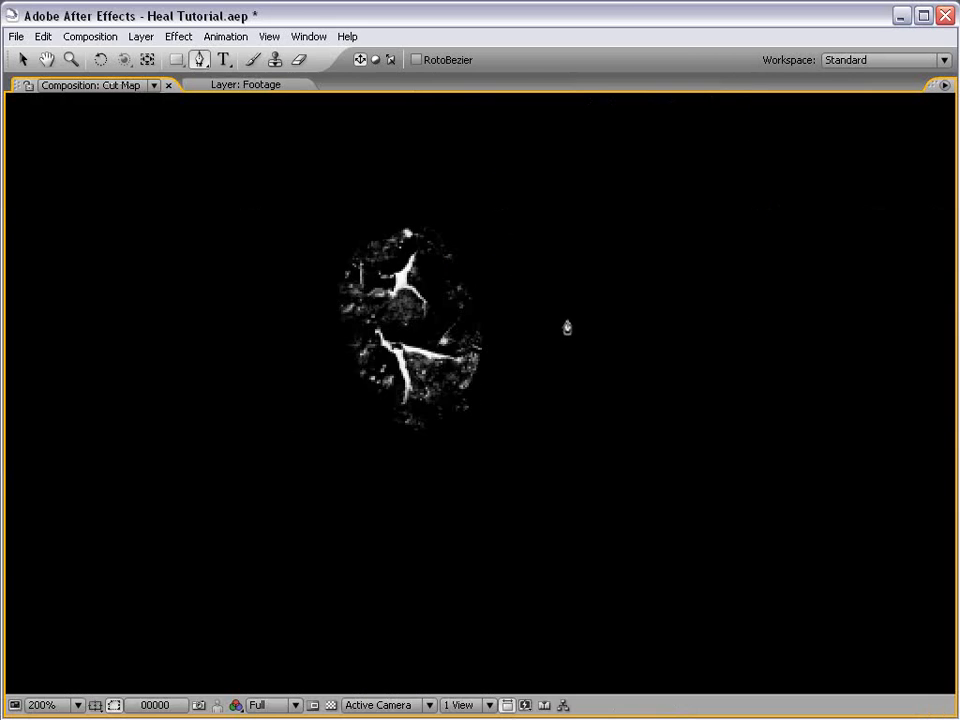
{"action": "scroll", "coordinate": [566, 326], "scroll_direction": "down", "scroll_amount": 1}
{"action": "key", "text": "grave"}
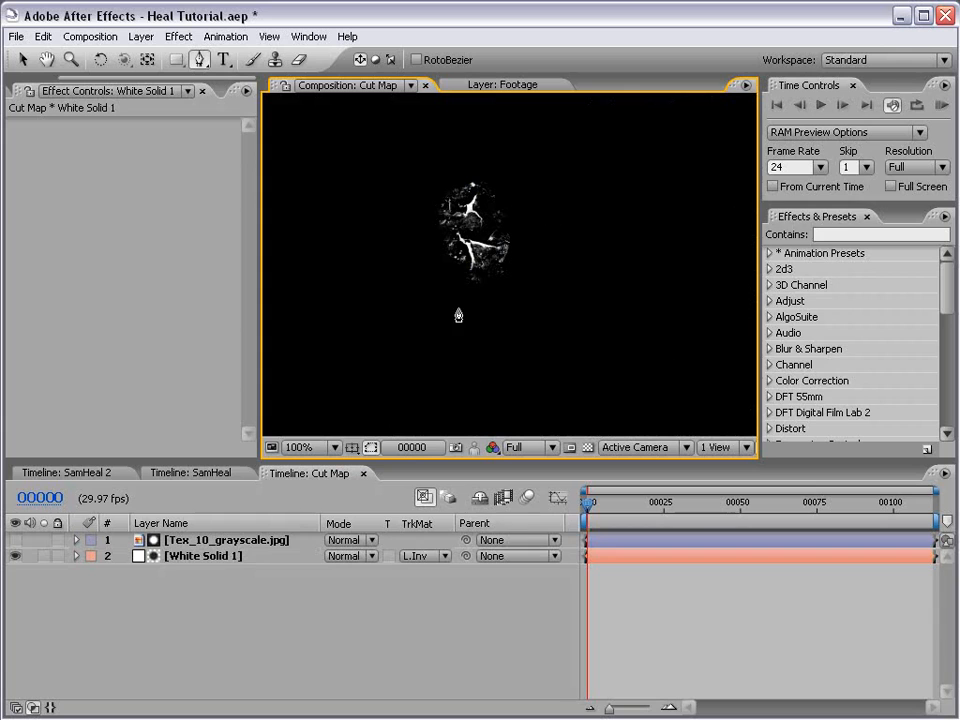
{"action": "key", "text": "ctrl+s"}
{"action": "key", "text": "grave"}
{"action": "key", "text": "grave"}
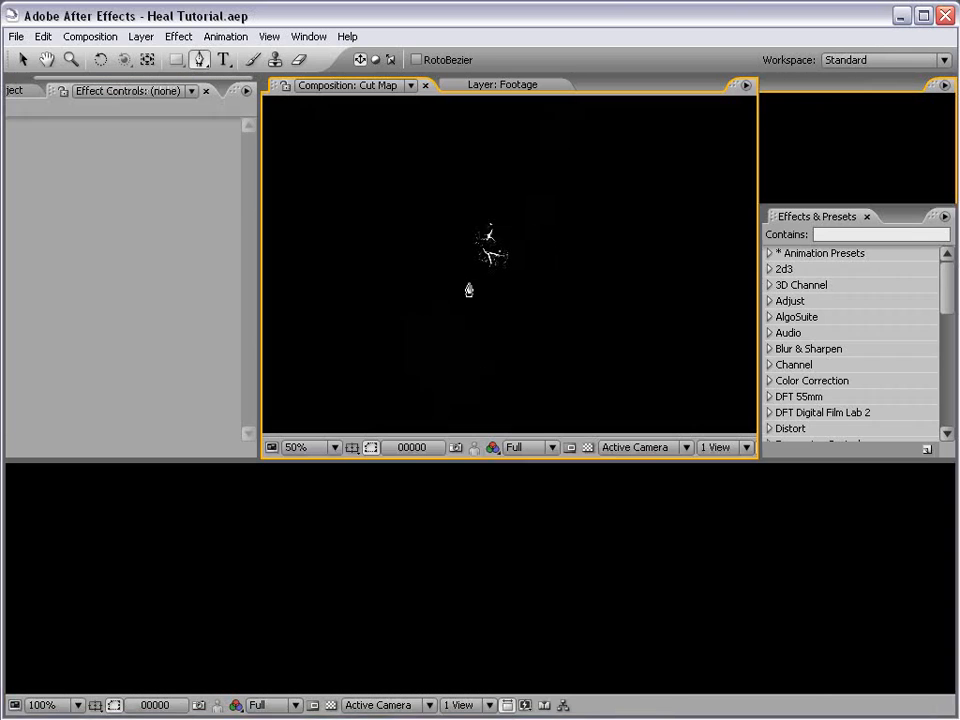
Step: Copy the Footage layer from SamHeal 2 into the Cut Map composition and place it beneath White Solid 1
{"action": "left_click", "coordinate": [62, 475]}
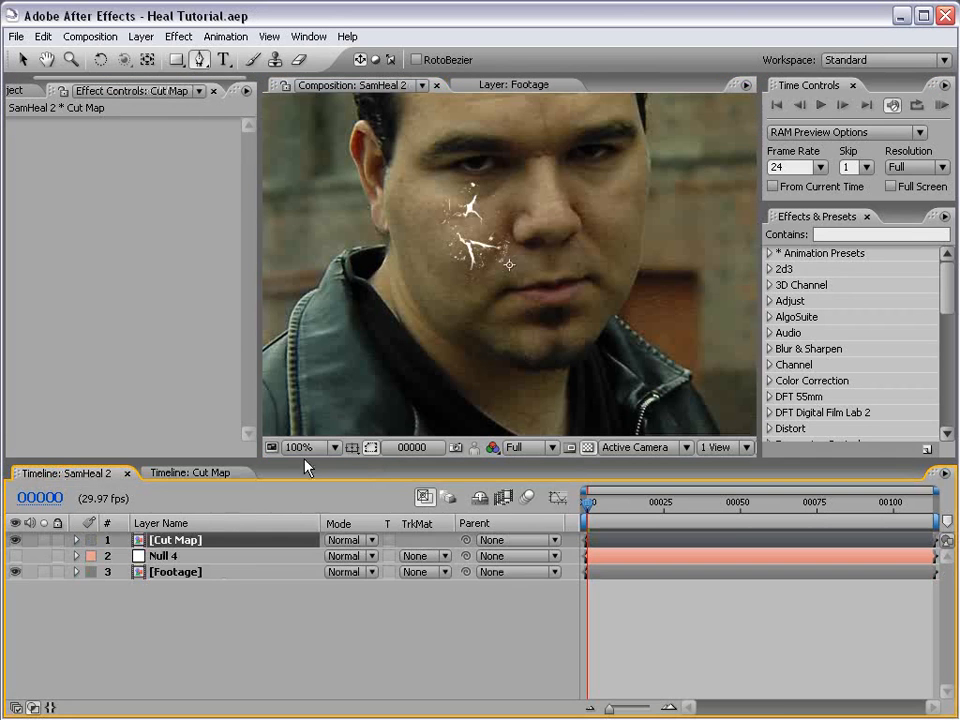
{"action": "left_click", "coordinate": [177, 575]}
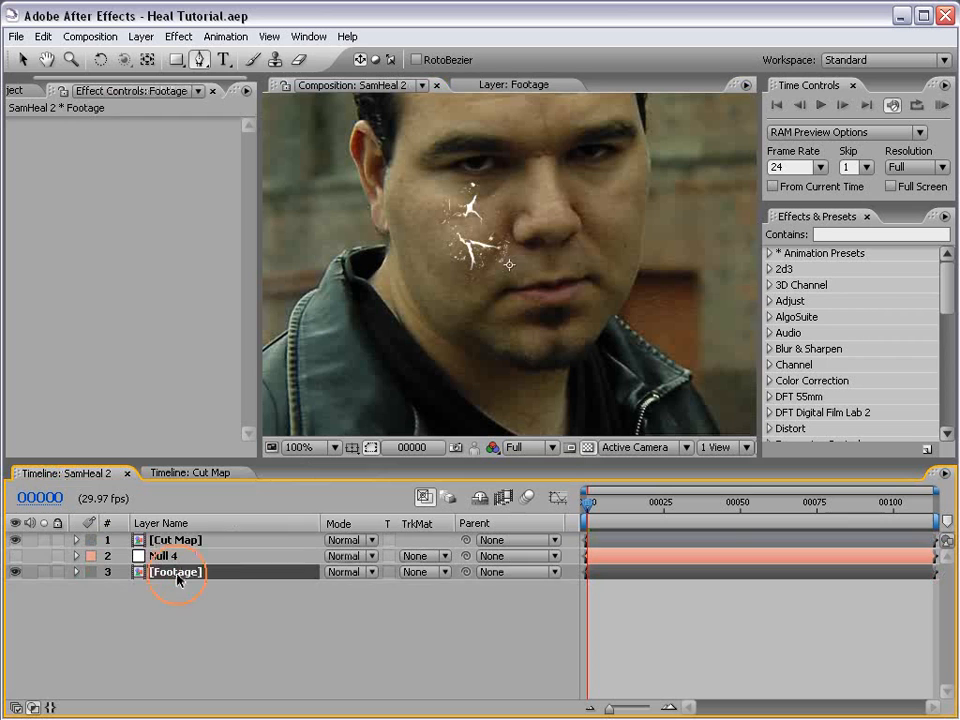
{"action": "left_click", "coordinate": [43, 36]}
{"action": "left_click", "coordinate": [50, 128]}
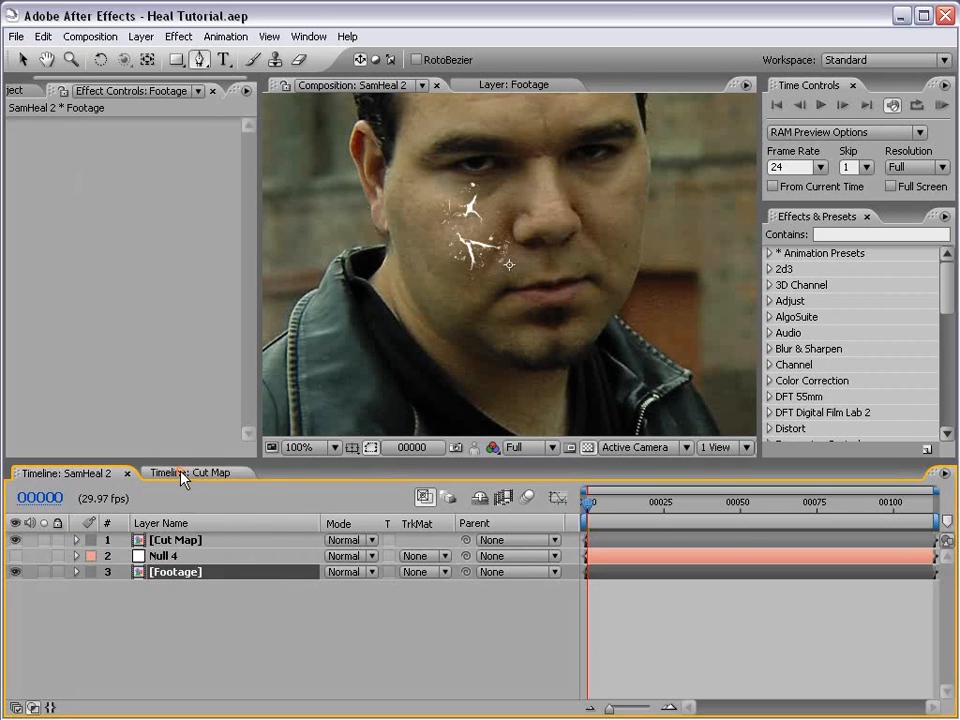
{"action": "left_click", "coordinate": [184, 474]}
{"action": "left_click", "coordinate": [43, 36]}
{"action": "left_click", "coordinate": [71, 163]}
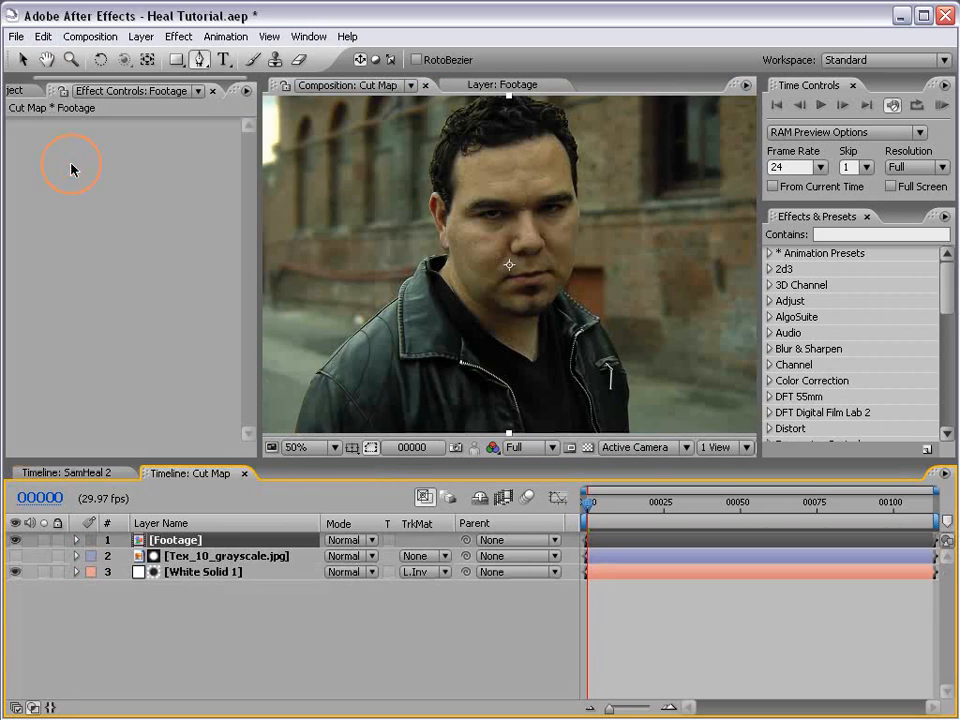
{"action": "left_click_drag", "start_coordinate": [192, 540], "coordinate": [195, 603]}
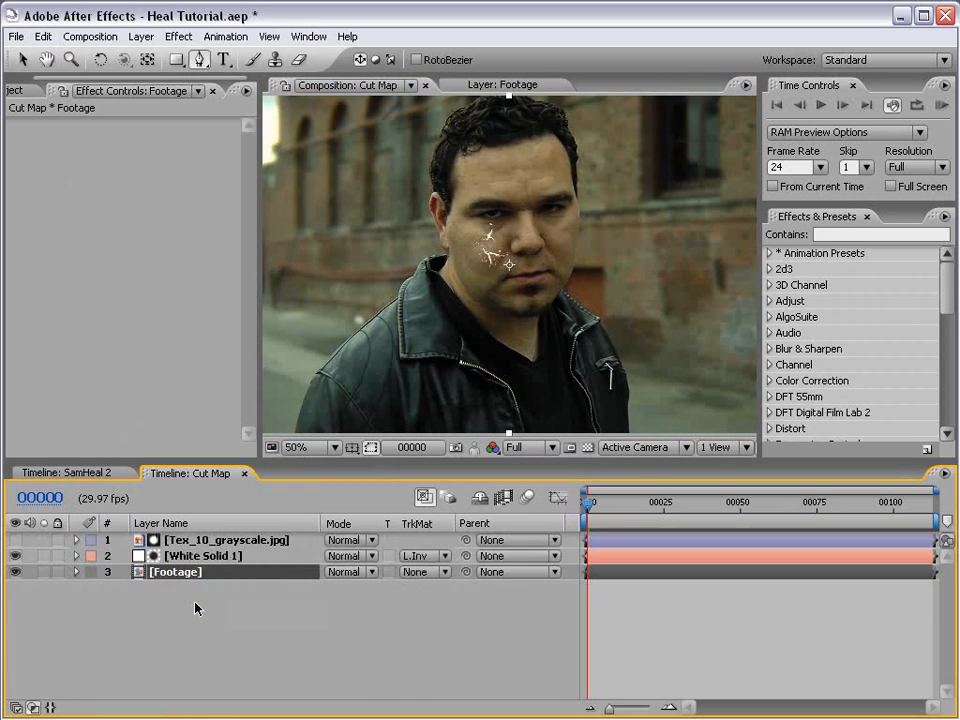
Step: Make the Footage layer in Cut Map a guide layer
{"action": "right_click", "coordinate": [160, 577]}
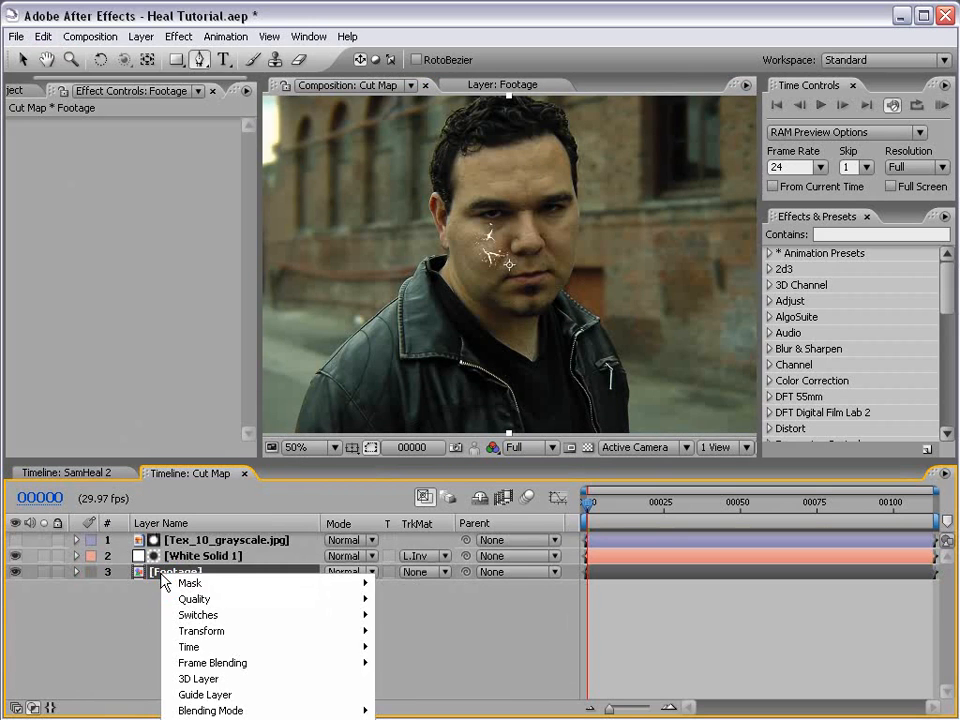
{"action": "left_click", "coordinate": [226, 694]}
{"action": "left_click", "coordinate": [193, 618]}
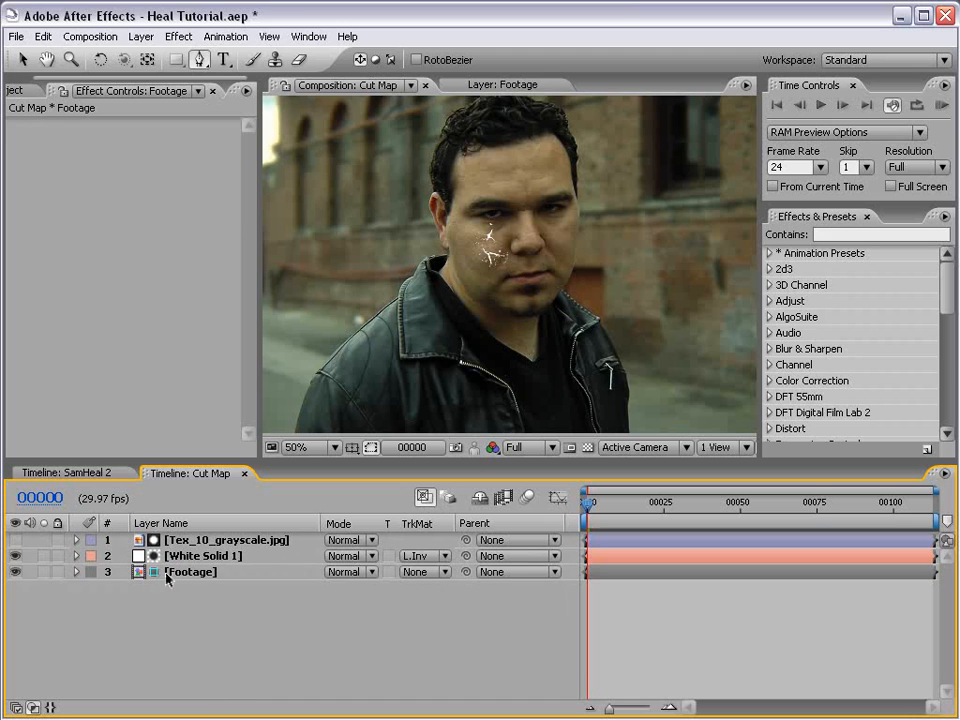
{"action": "left_click", "coordinate": [197, 572]}
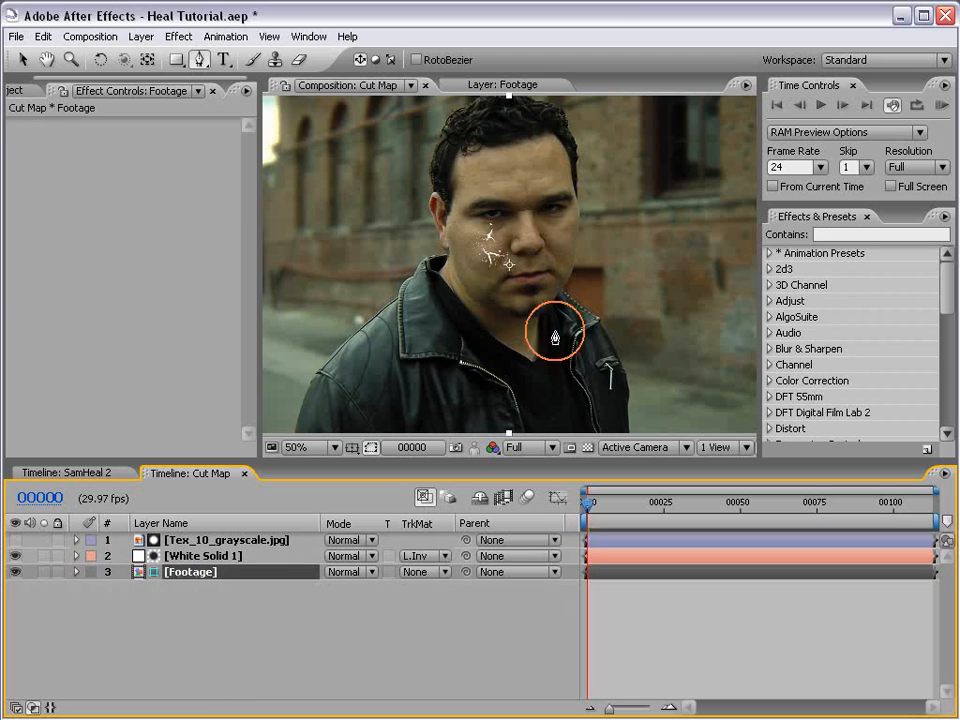
Step: In SamHeal 2, check the Cut Map alone on black by temporarily hiding Footage and turning off the transparency grid
{"action": "left_click", "coordinate": [106, 472]}
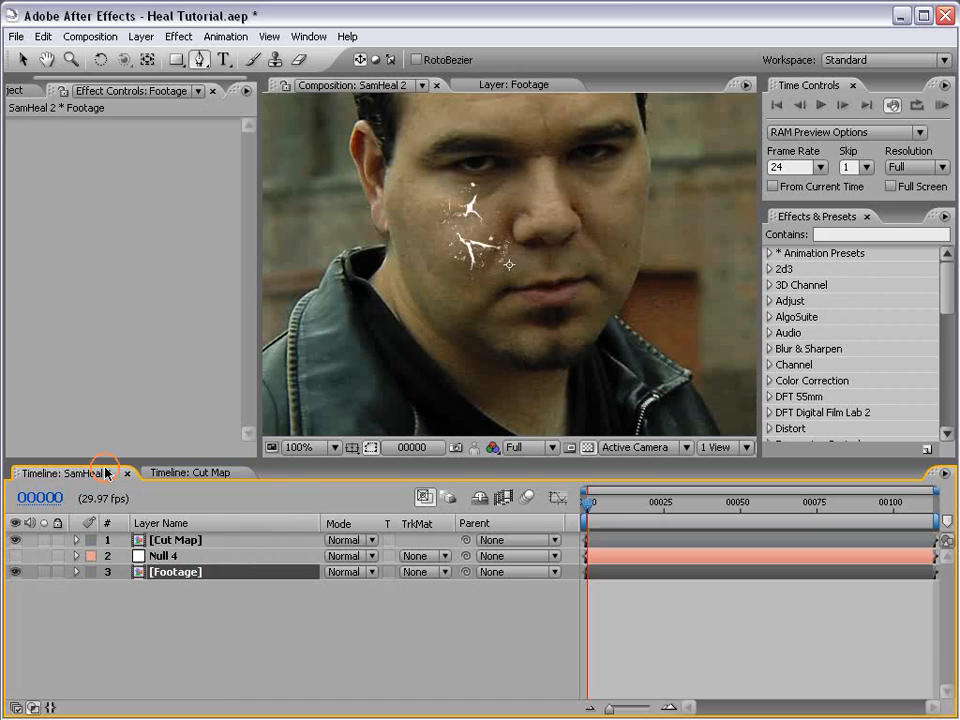
{"action": "left_click", "coordinate": [160, 540]}
{"action": "key", "text": "v"}
{"action": "left_click", "coordinate": [15, 572]}
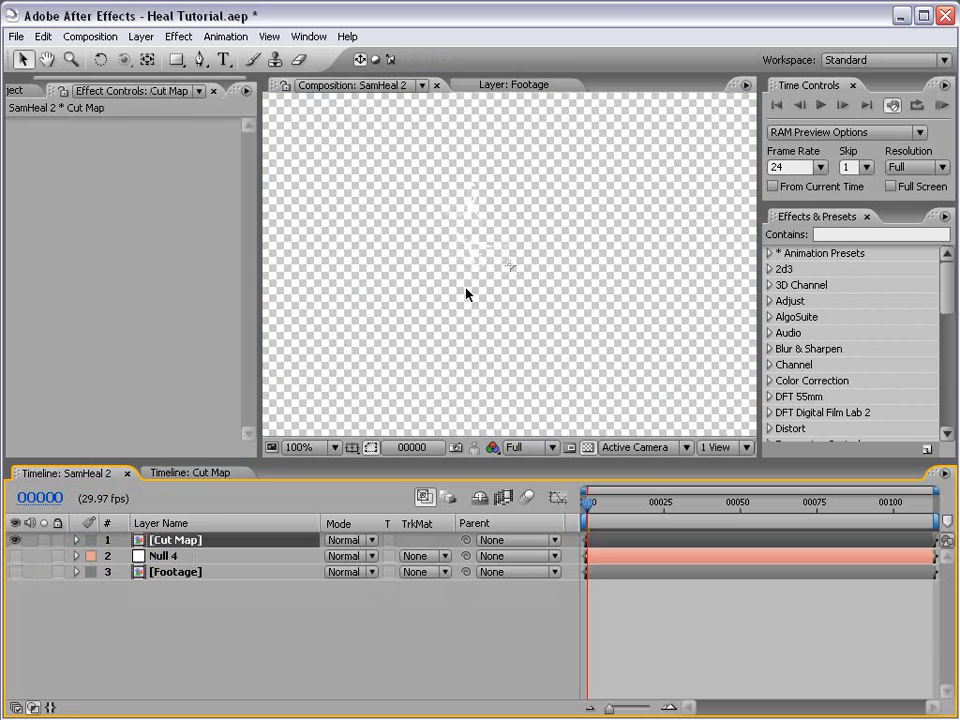
{"action": "left_click", "coordinate": [588, 447]}
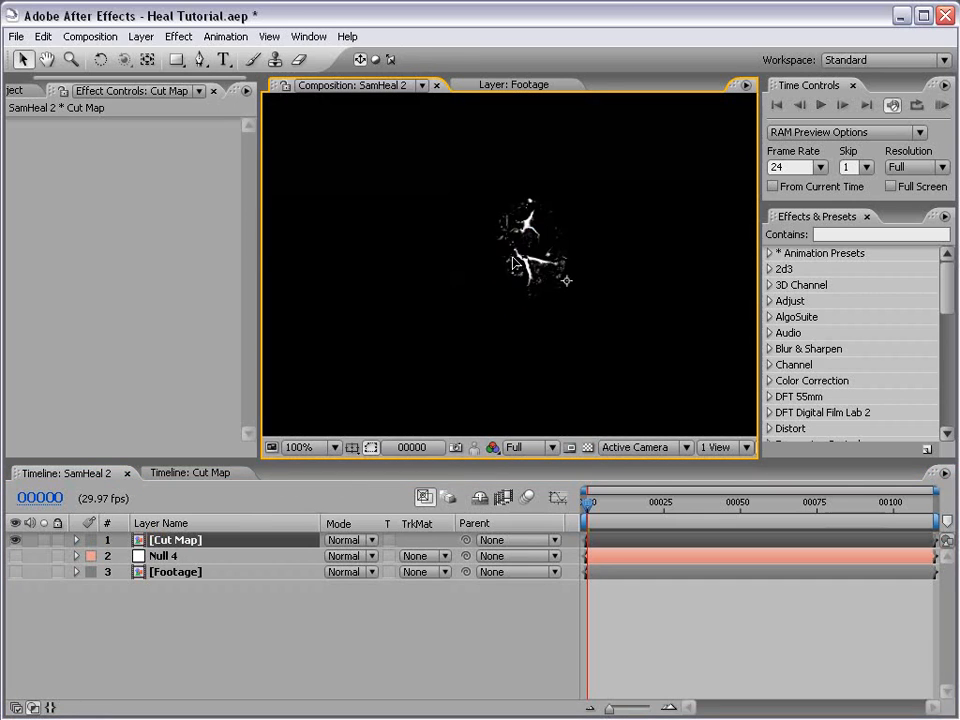
{"action": "left_click", "coordinate": [15, 572]}
Step: Return to the Cut Map composition and review White Solid 1's cracks over the guide footage
{"action": "left_click", "coordinate": [182, 474]}
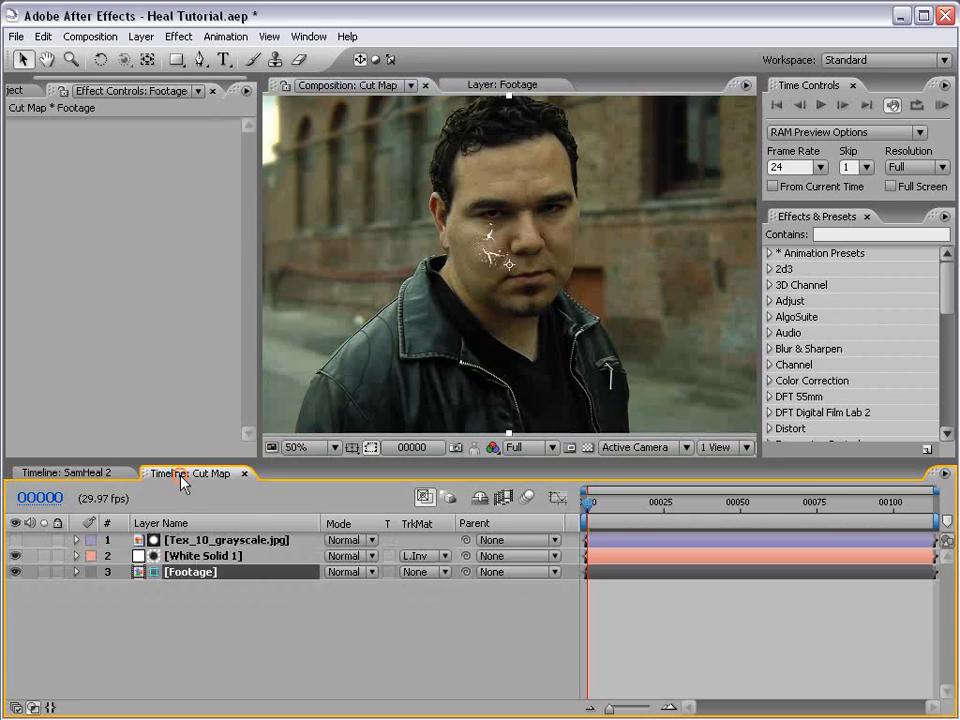
{"action": "left_click", "coordinate": [384, 588]}
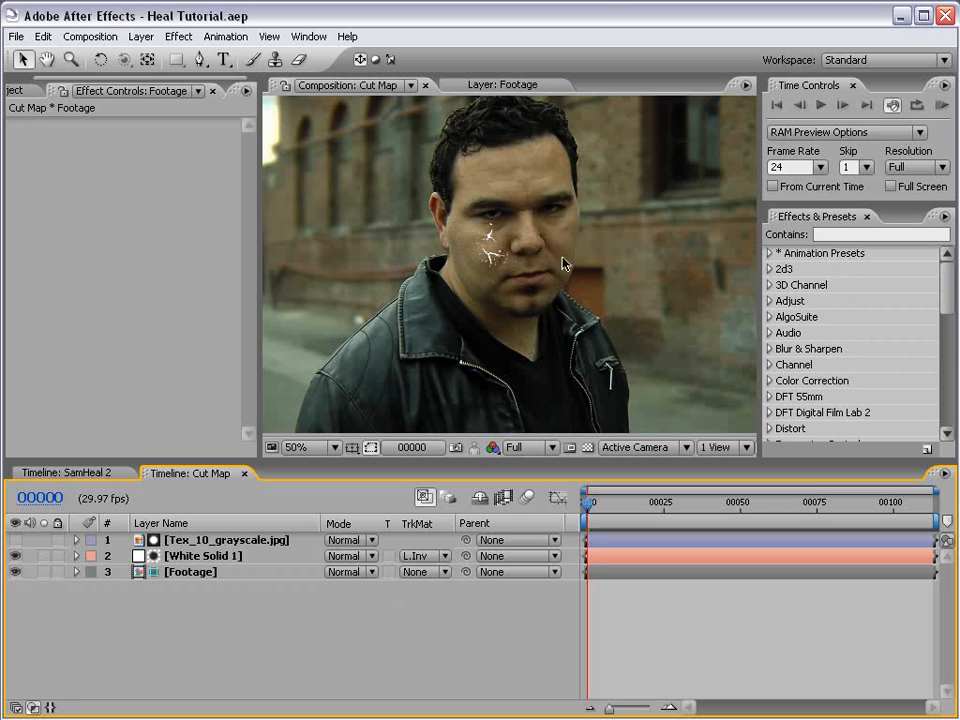
{"action": "left_click", "coordinate": [195, 556]}
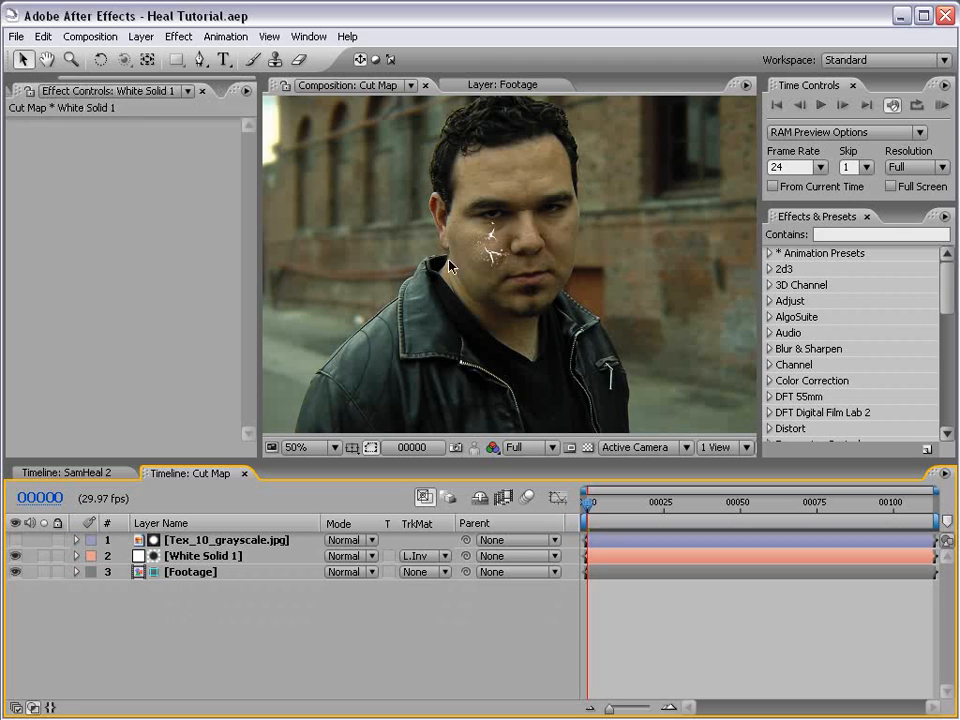
Step: Duplicate Null 4 in the SamHeal 2 composition
{"action": "left_click", "coordinate": [95, 472]}
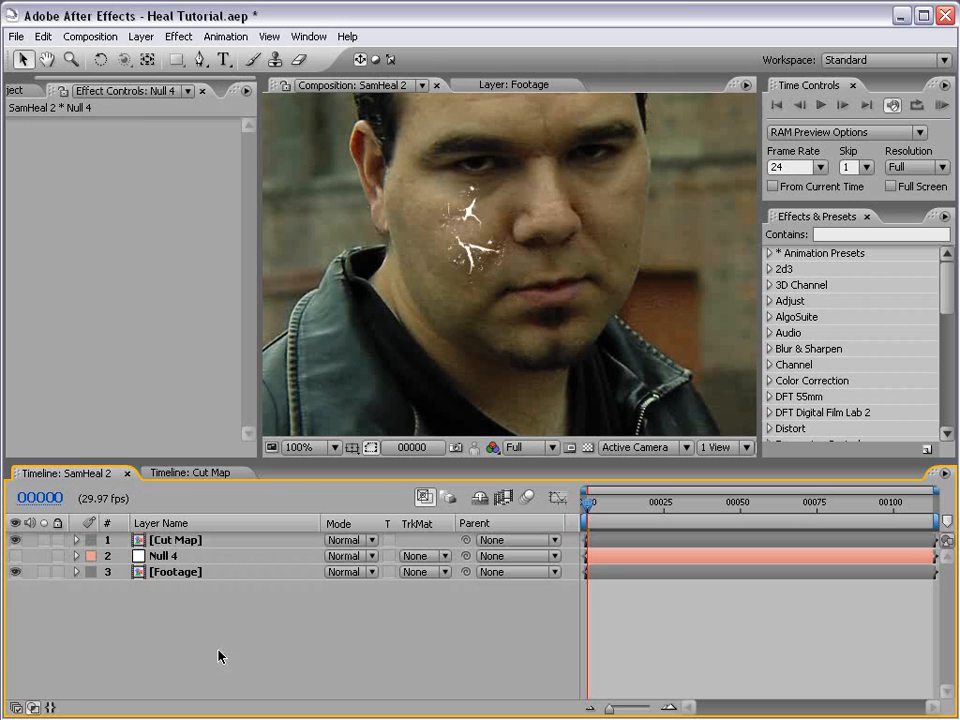
{"action": "left_click", "coordinate": [165, 555]}
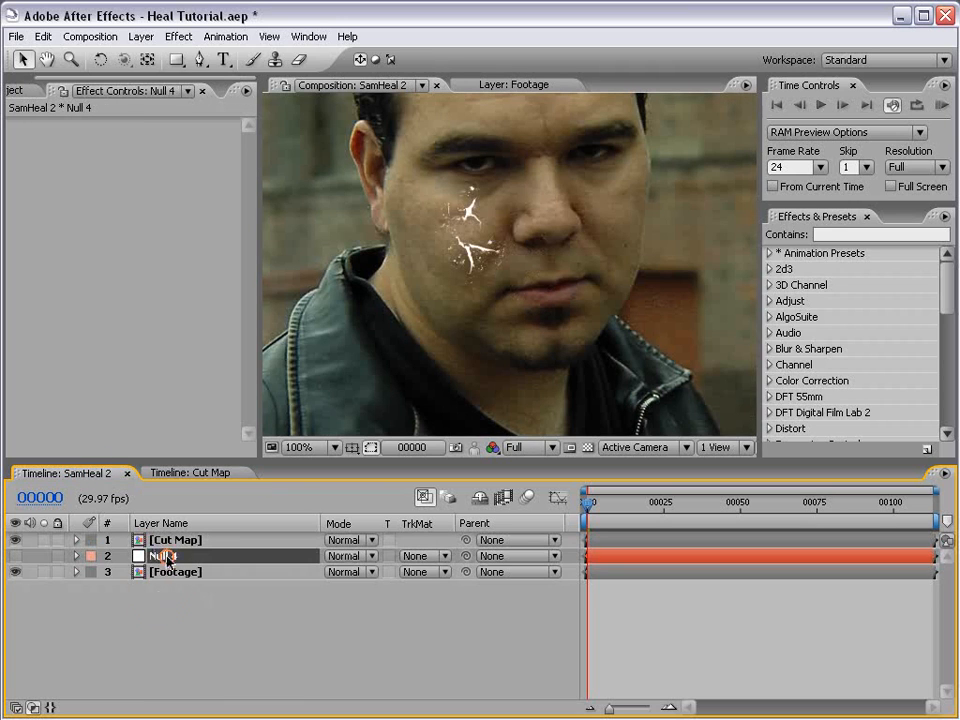
{"action": "key", "text": "ctrl+d"}
Step: Pre-compose Cut Map together with the duplicated null as "Cut PreComp", moving all attributes into the new composition
{"action": "left_click", "coordinate": [176, 541]}
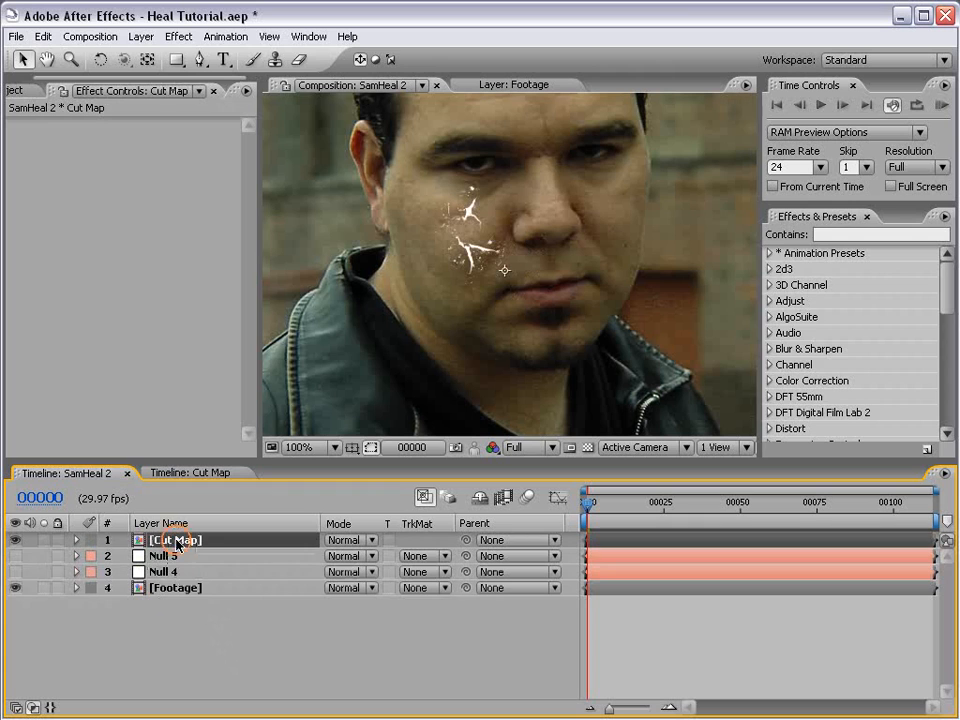
{"action": "left_click", "coordinate": [130, 555], "text": "ctrl"}
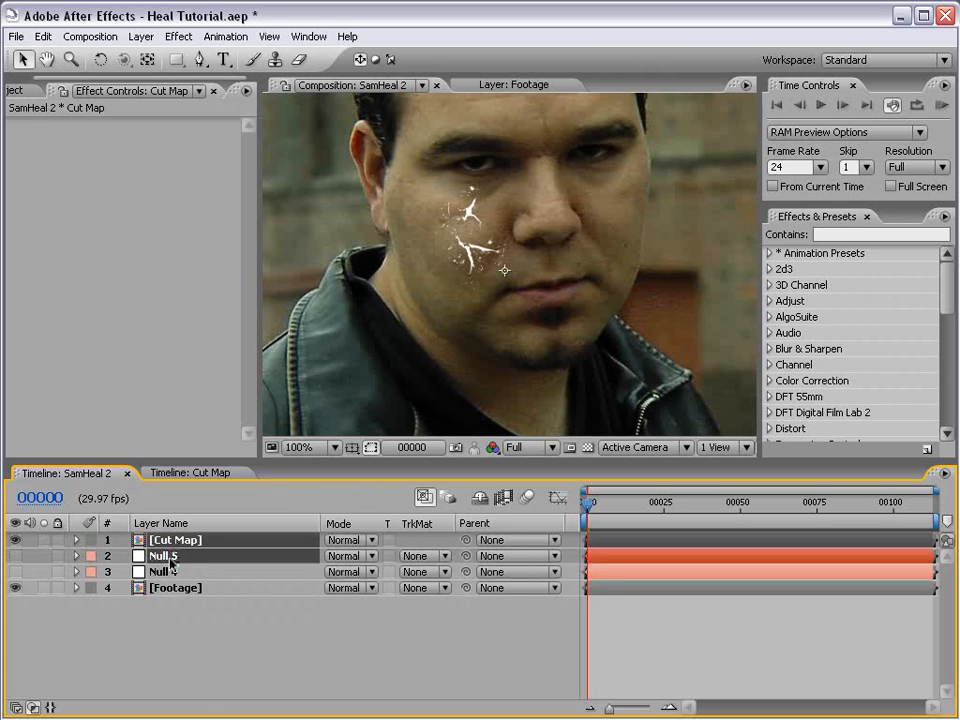
{"action": "left_click", "coordinate": [141, 36]}
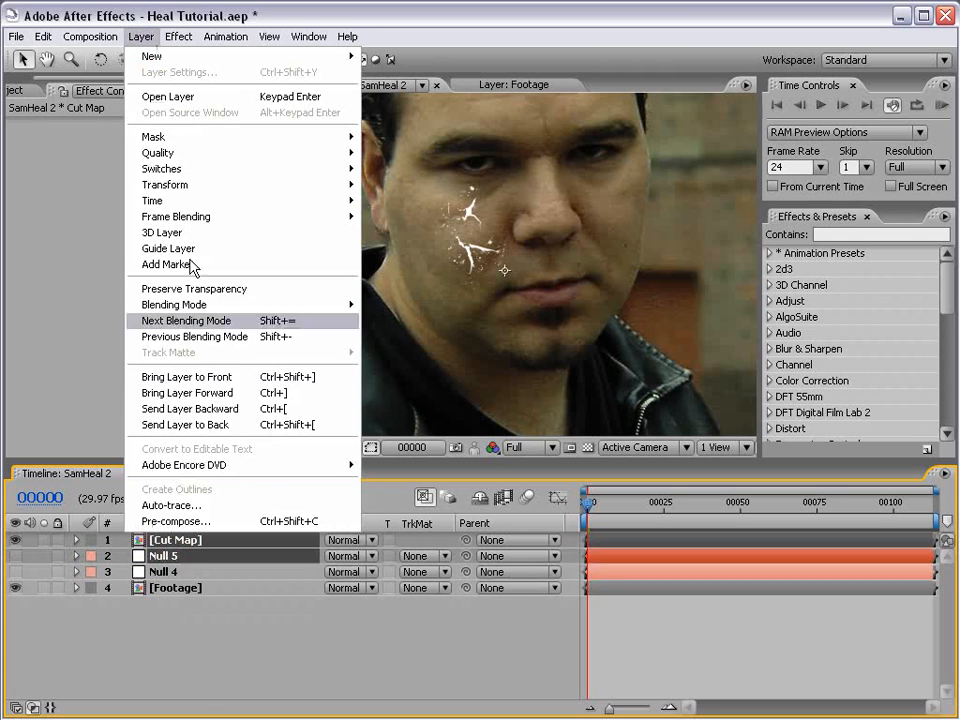
{"action": "left_click", "coordinate": [176, 521]}
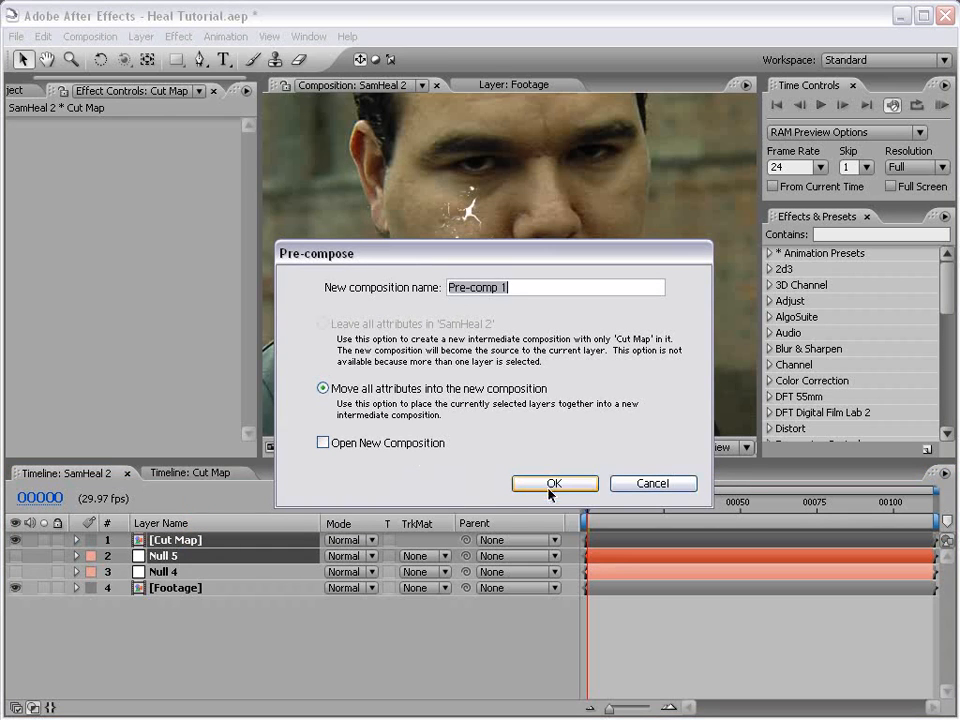
{"action": "type", "text": "Cut"}
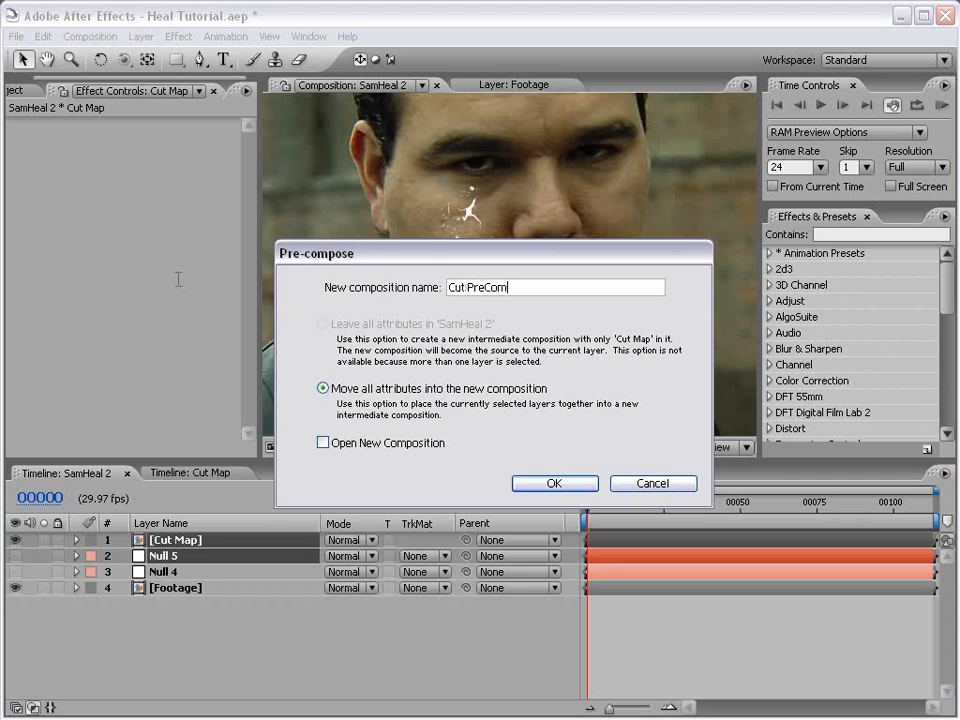
{"action": "type", "text": " PreComp"}
{"action": "left_click", "coordinate": [555, 484]}
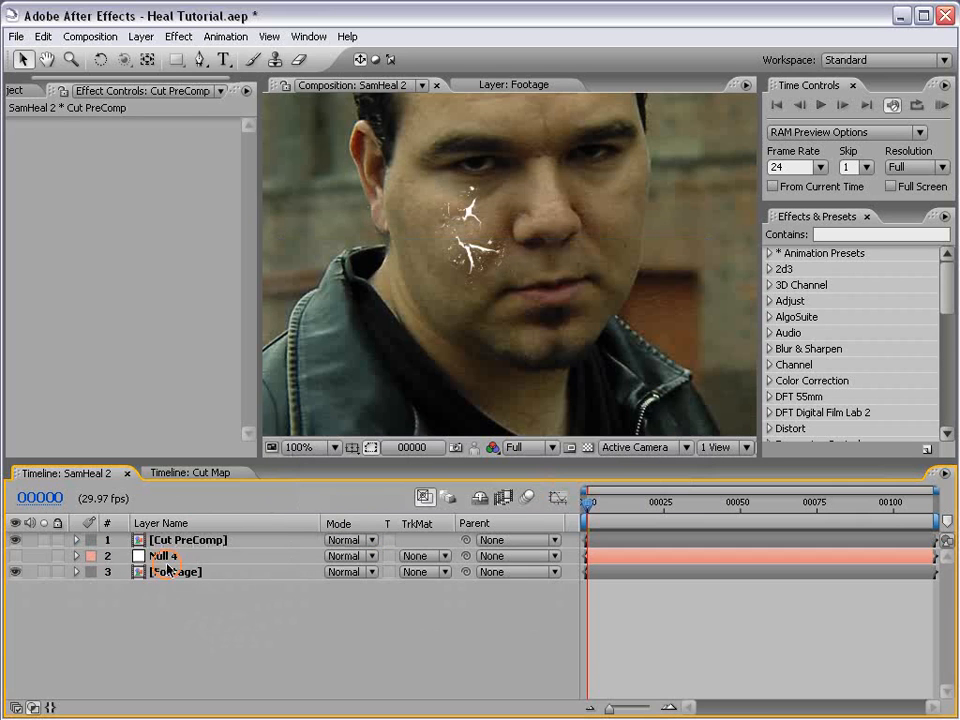
Step: Open the Cut PreComp composition and move its timeline between those of SamHeal 2 and Cut Map
{"action": "left_click", "coordinate": [172, 557]}
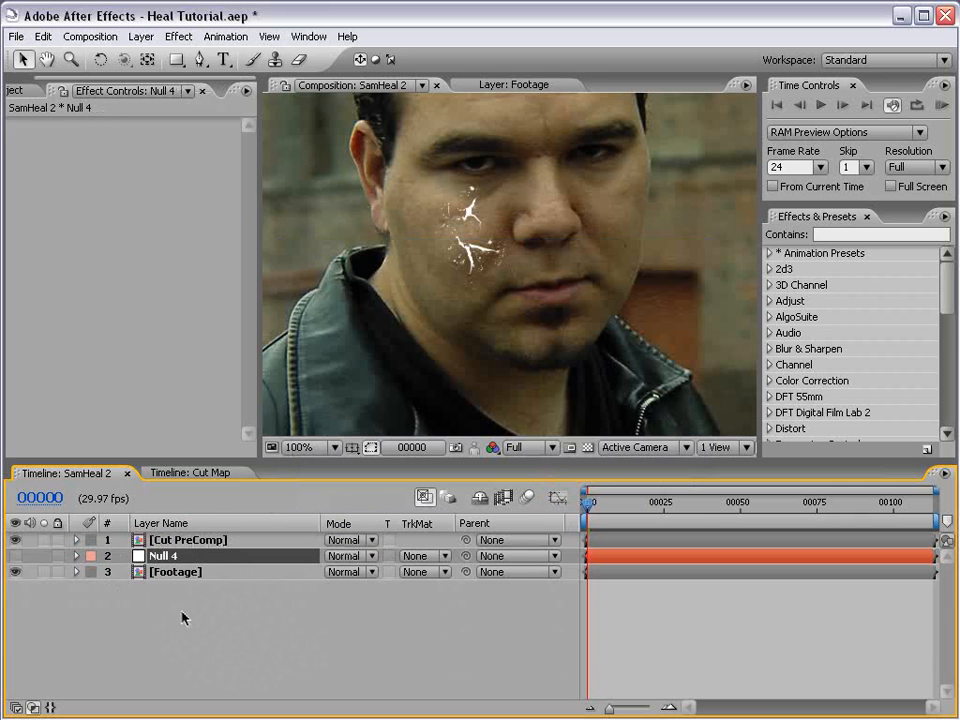
{"action": "double_click", "coordinate": [180, 540]}
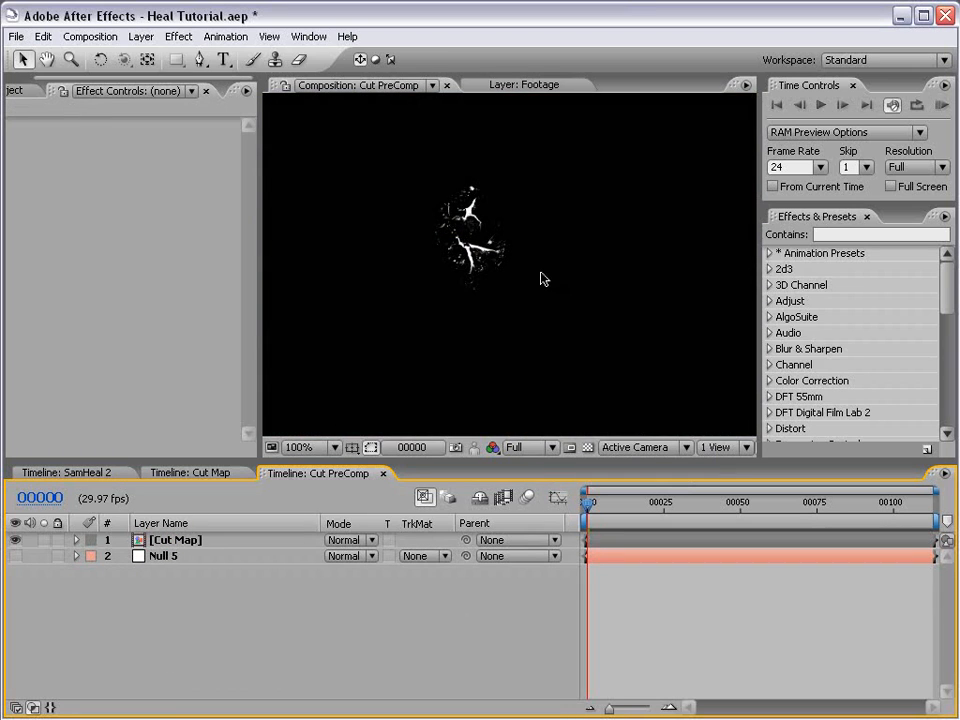
{"action": "key", "text": "comma"}
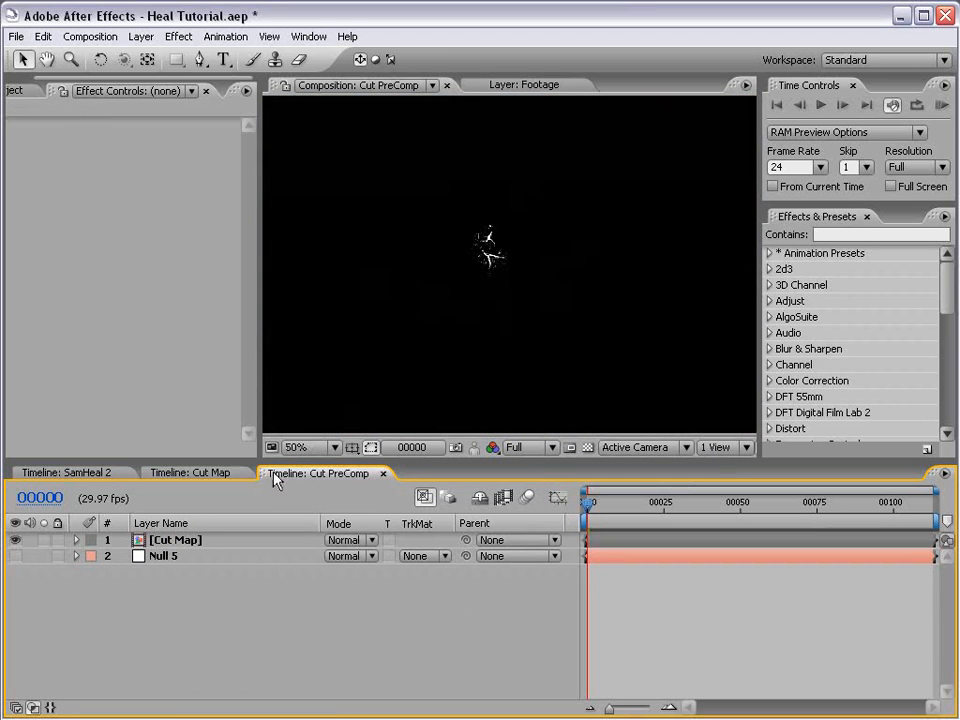
{"action": "left_click_drag", "start_coordinate": [274, 478], "coordinate": [261, 480]}
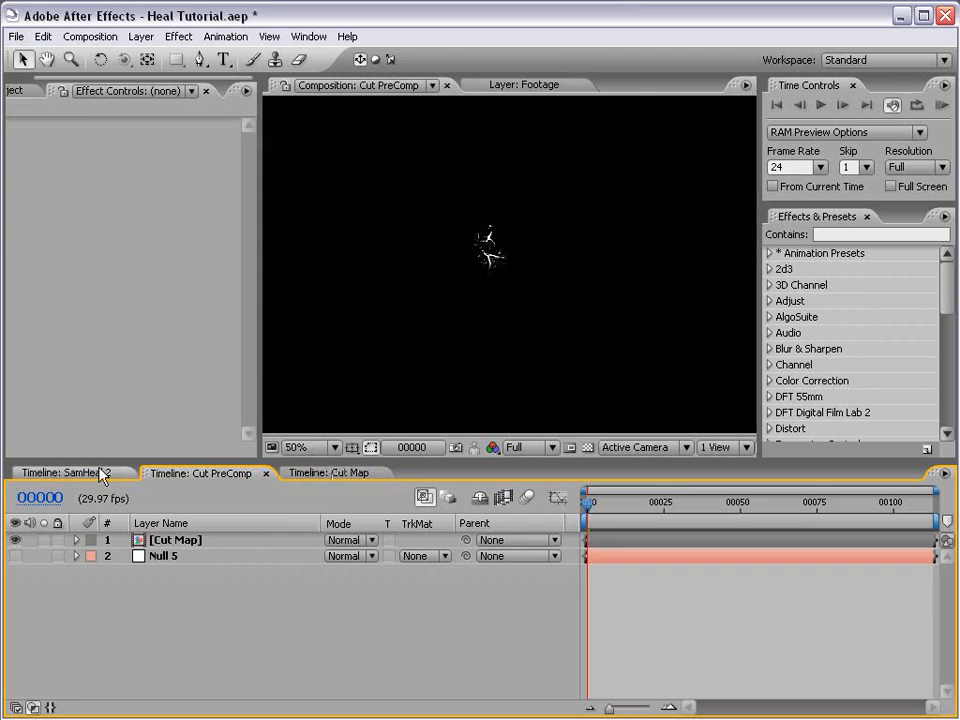
Step: Review how the compositions nest by examining SamHeal 2, Cut PreComp and Cut Map with its Tex_10_grayscale.jpg layer
{"action": "left_click", "coordinate": [68, 475]}
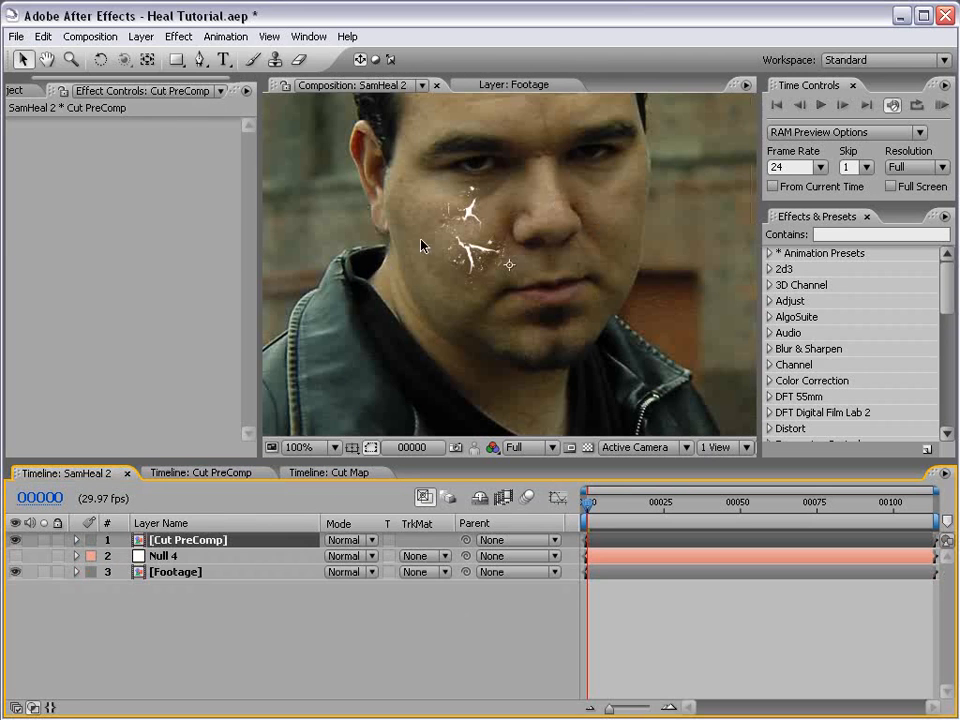
{"action": "left_click", "coordinate": [182, 474]}
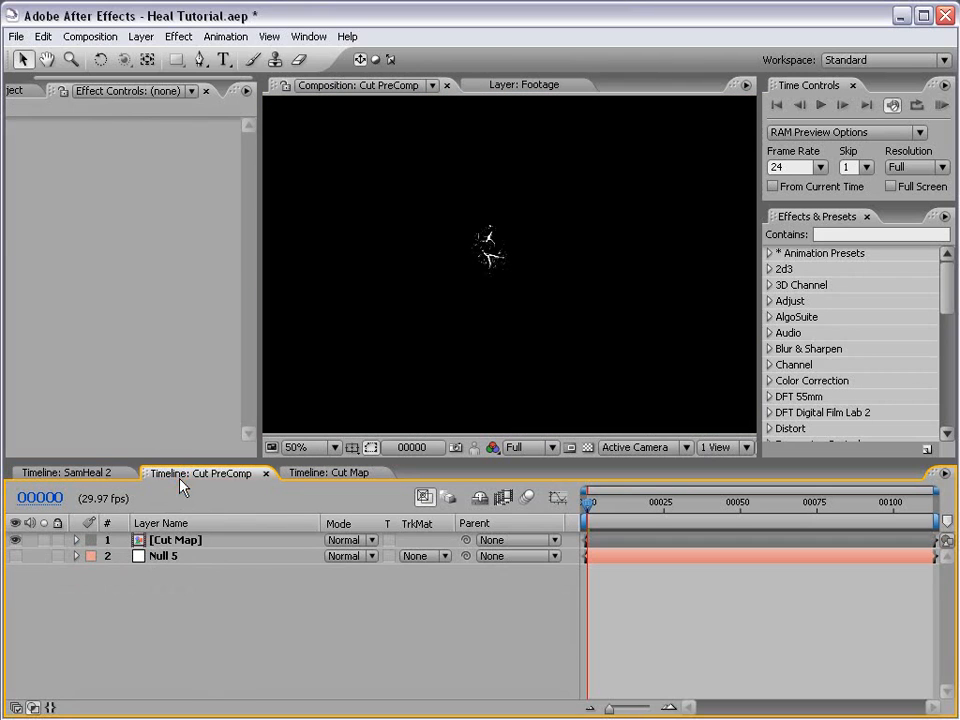
{"action": "left_click", "coordinate": [180, 539]}
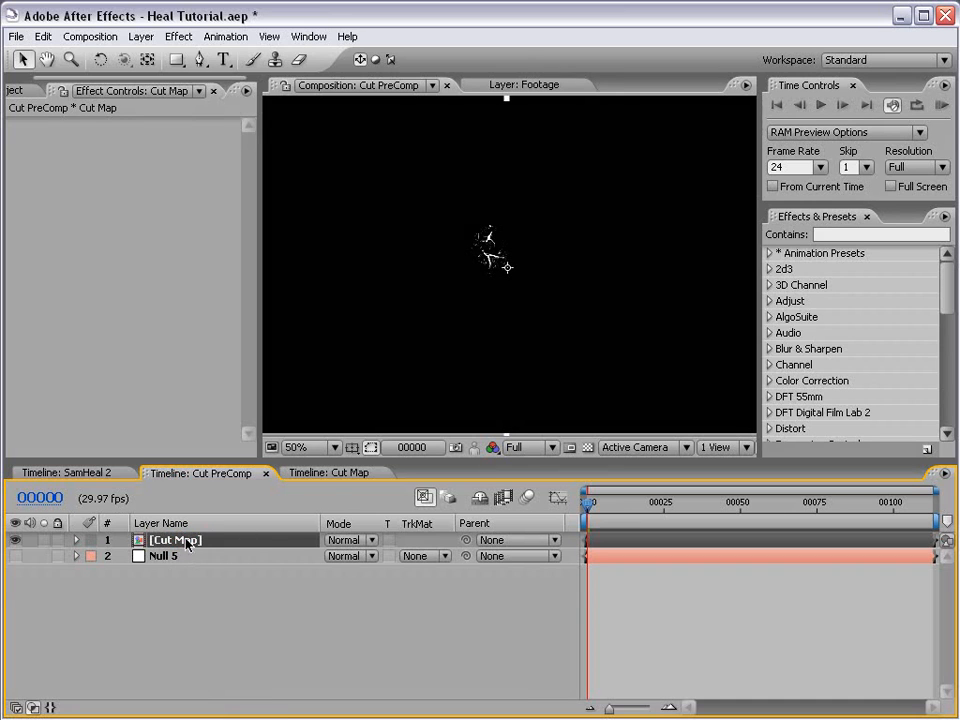
{"action": "left_click", "coordinate": [330, 473]}
{"action": "left_click", "coordinate": [211, 539]}
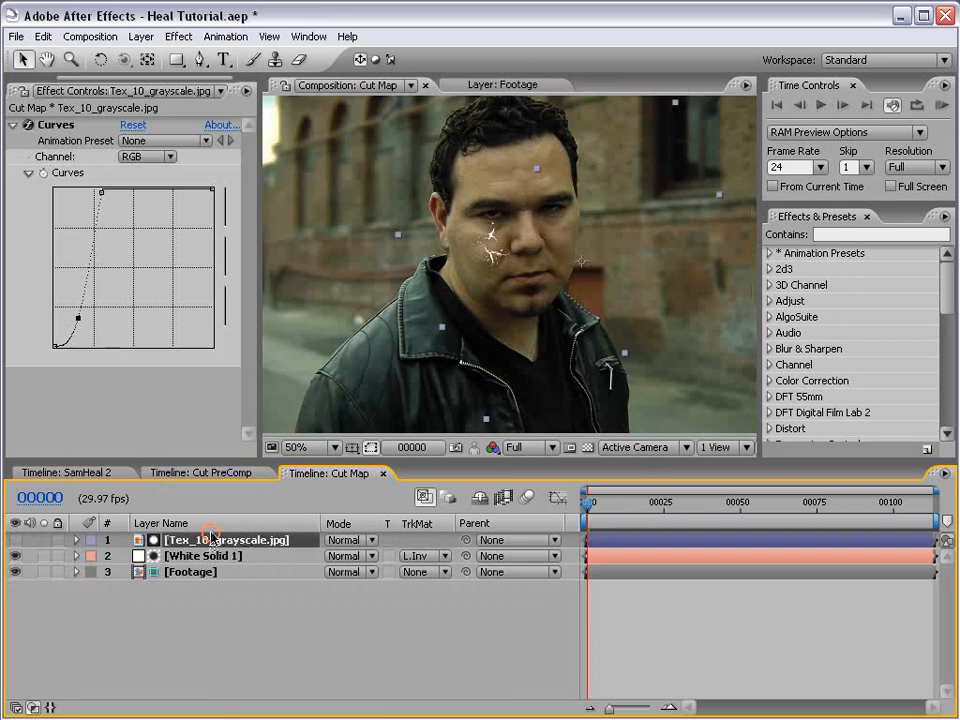
{"action": "left_click", "coordinate": [490, 279]}
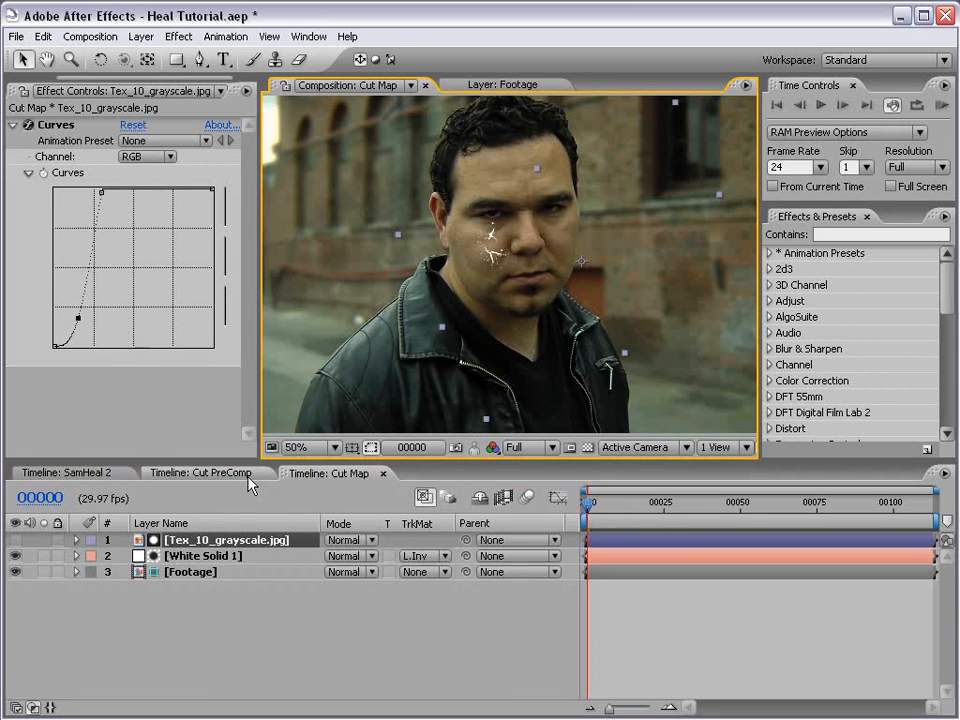
{"action": "left_click", "coordinate": [193, 476]}
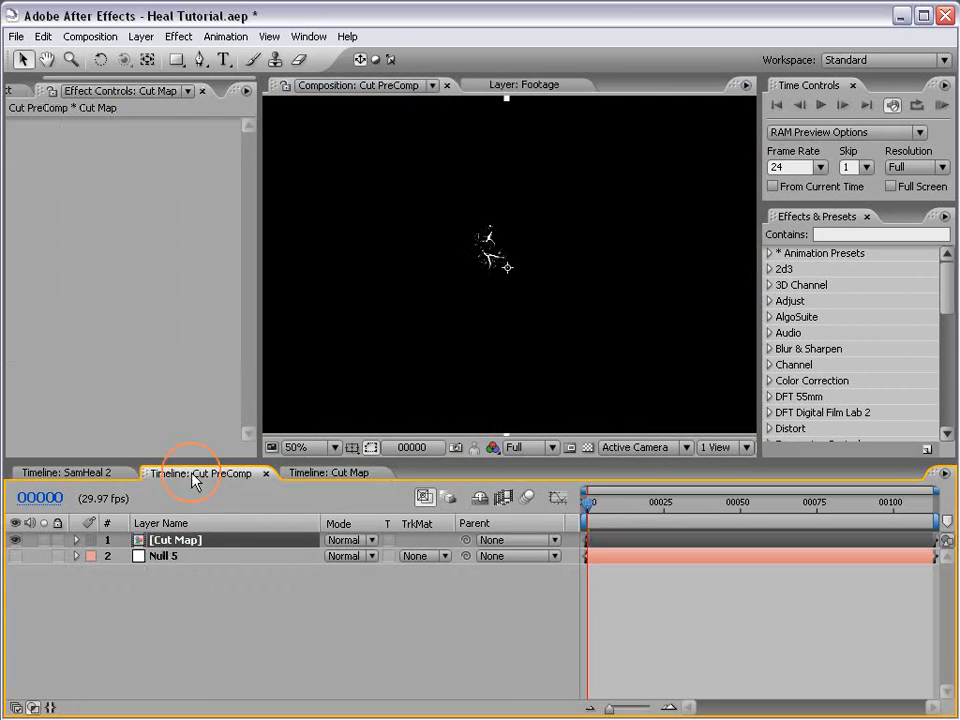
{"action": "left_click", "coordinate": [75, 476]}
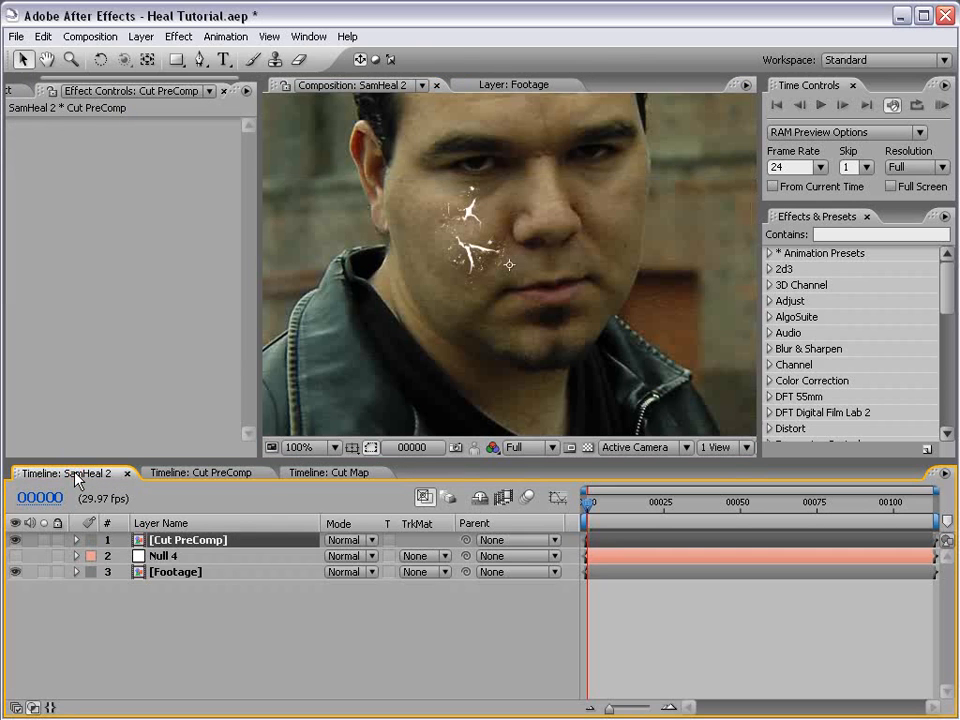
Step: Copy the Footage layer from SamHeal 2 into Cut PreComp and send it to the bottom of the layer stack
{"action": "left_click", "coordinate": [187, 573]}
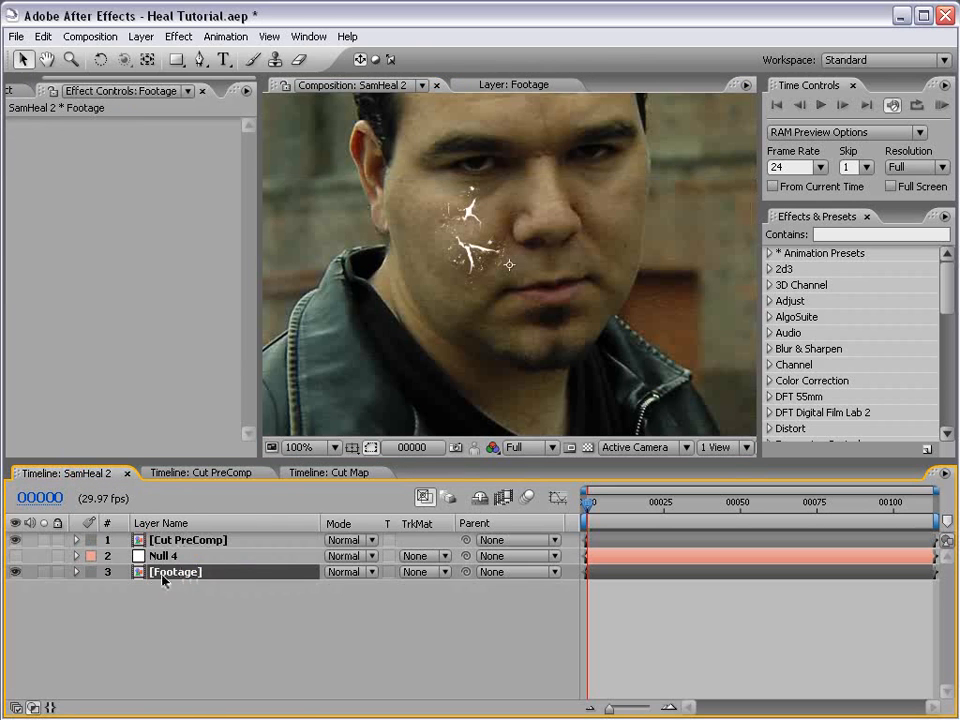
{"action": "left_click", "coordinate": [163, 475]}
{"action": "key", "text": "ctrl+v"}
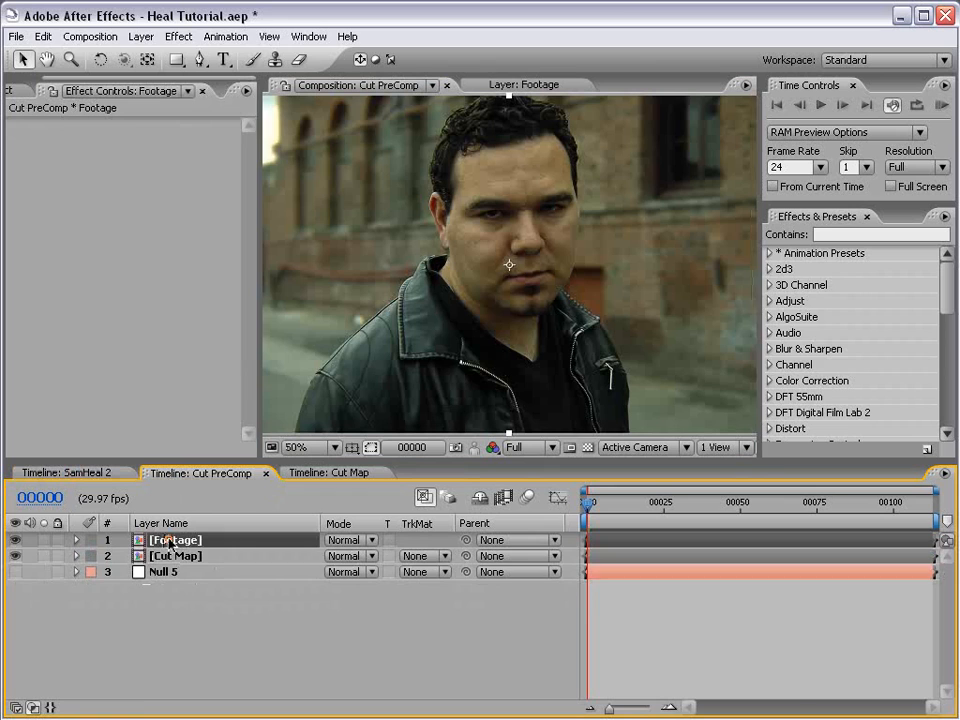
{"action": "key", "text": "ctrl+shift+bracketleft"}
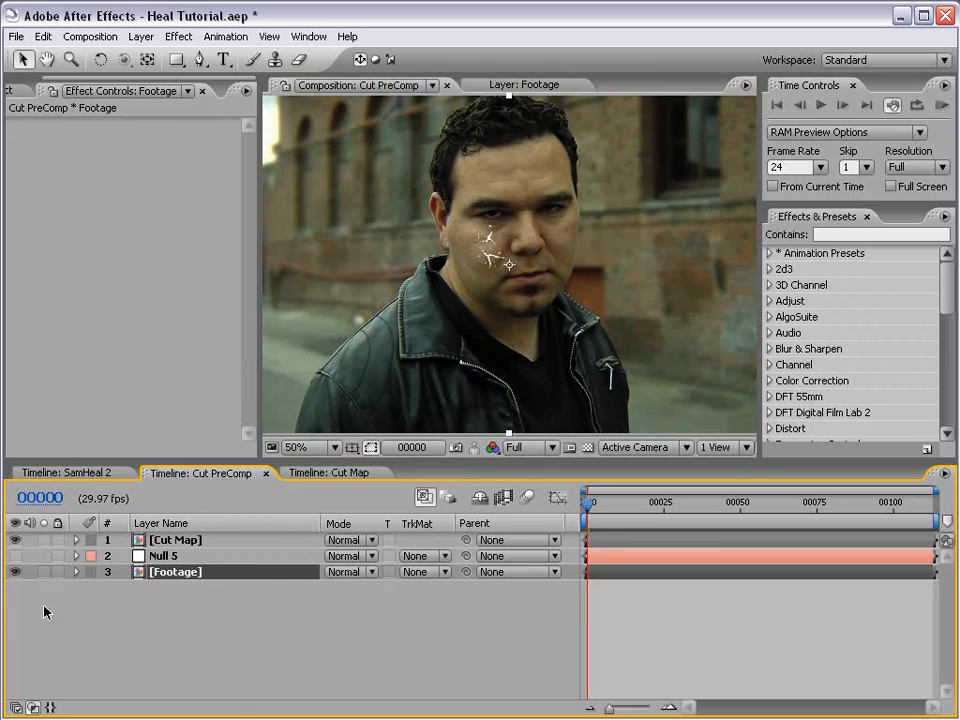
Step: In Cut PreComp, parent the Cut Map layer to Null 5 and make Footage a guide layer
{"action": "left_click", "coordinate": [165, 540]}
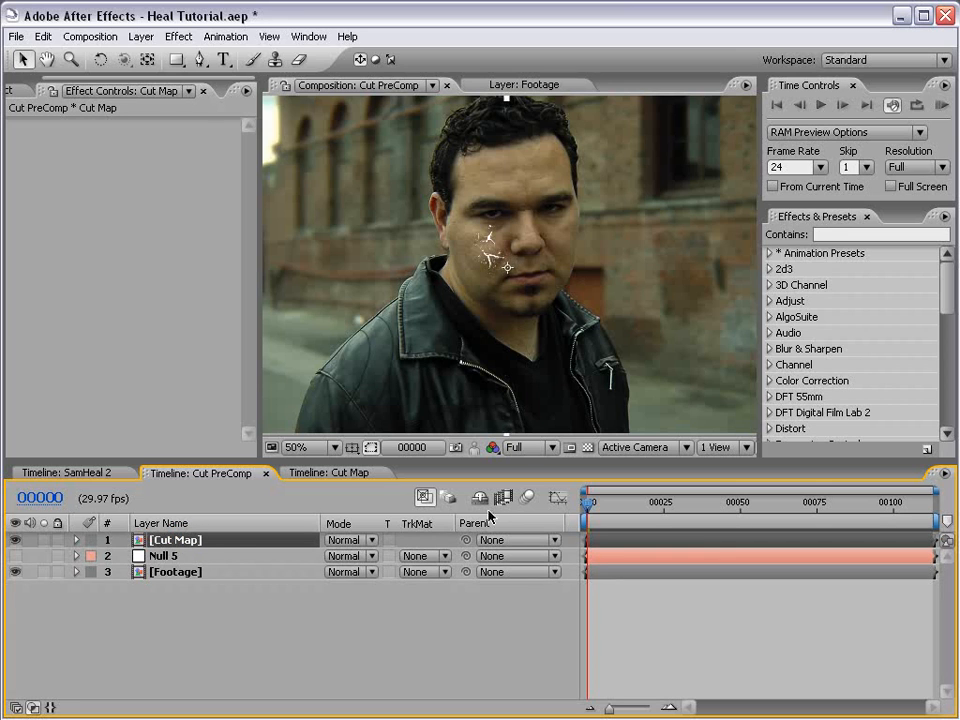
{"action": "left_click_drag", "start_coordinate": [465, 540], "coordinate": [172, 558]}
{"action": "left_click", "coordinate": [160, 573]}
{"action": "right_click", "coordinate": [157, 578]}
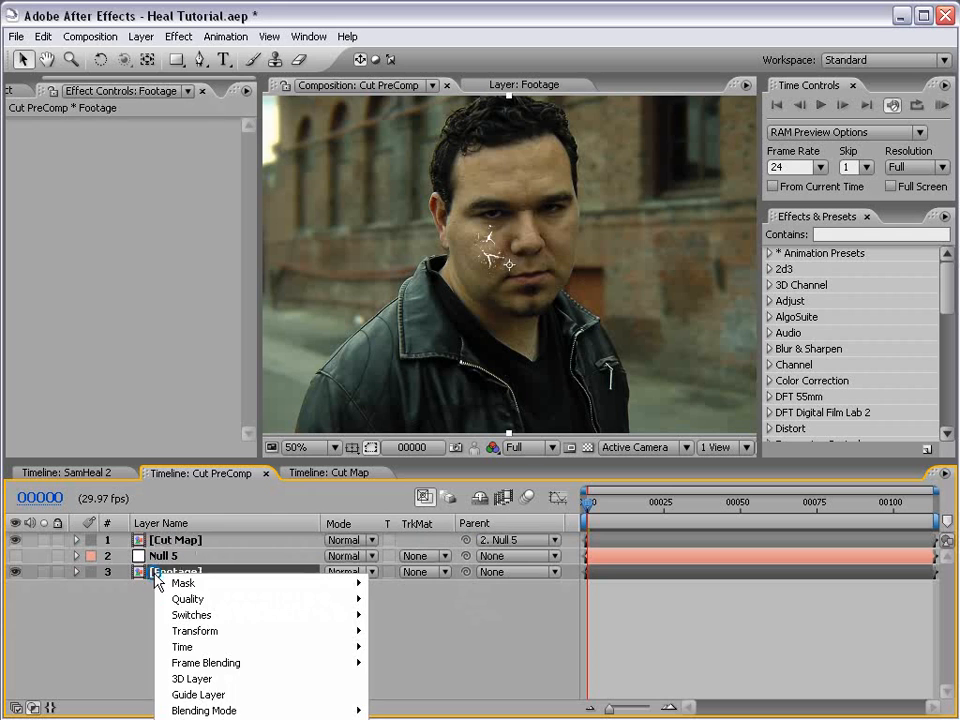
{"action": "left_click", "coordinate": [211, 695]}
Step: Return to SamHeal 2, temporarily shift Cut PreComp over the face as a test, and save the project
{"action": "left_click", "coordinate": [70, 473]}
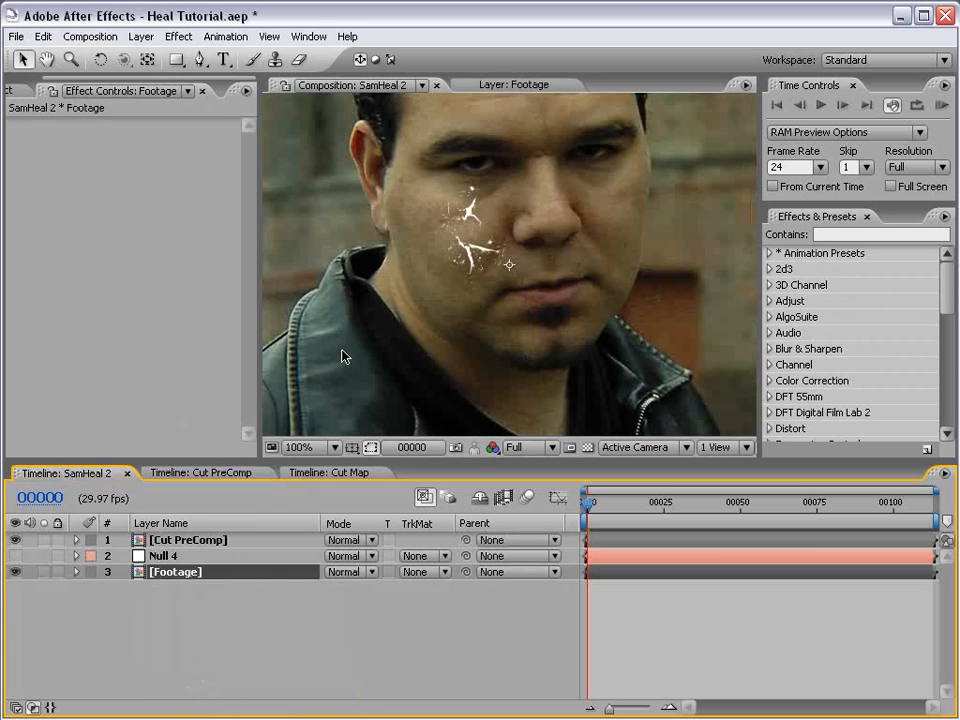
{"action": "left_click", "coordinate": [544, 229]}
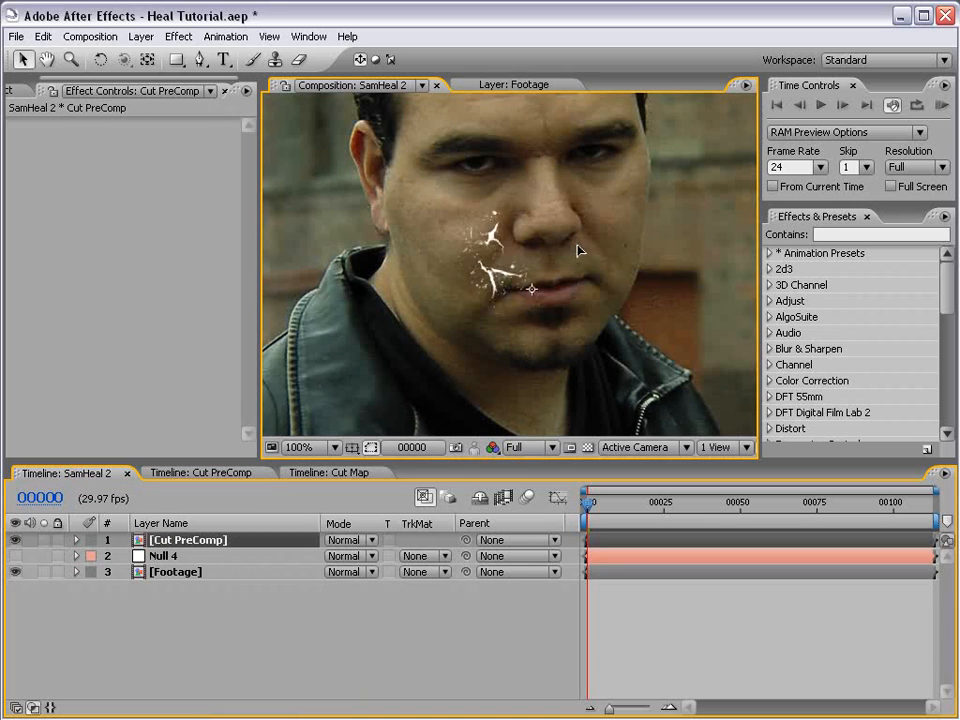
{"action": "key", "text": "ctrl+s"}
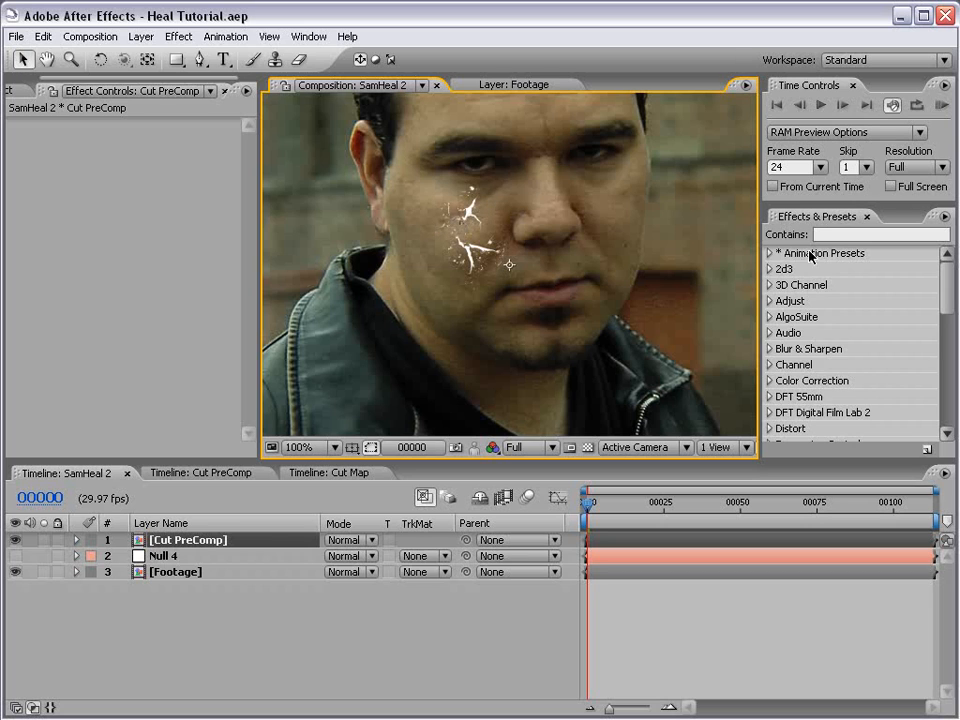
Step: Find the CC Glass effect by searching for "glass" and apply it to the Footage layer in SamHeal 2
{"action": "left_click", "coordinate": [838, 234]}
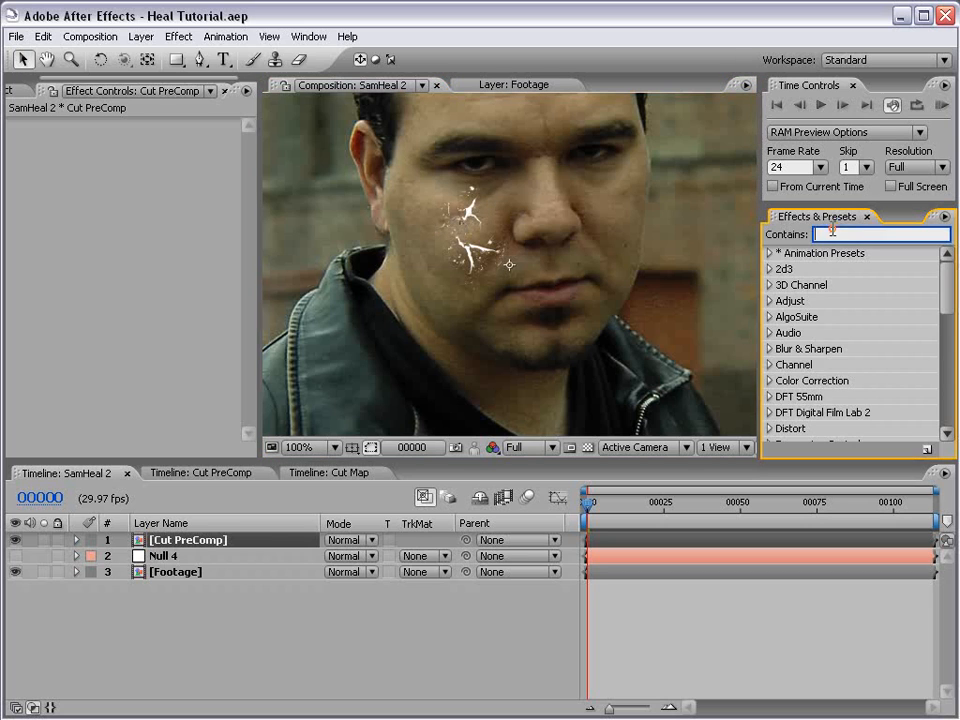
{"action": "type", "text": "glass"}
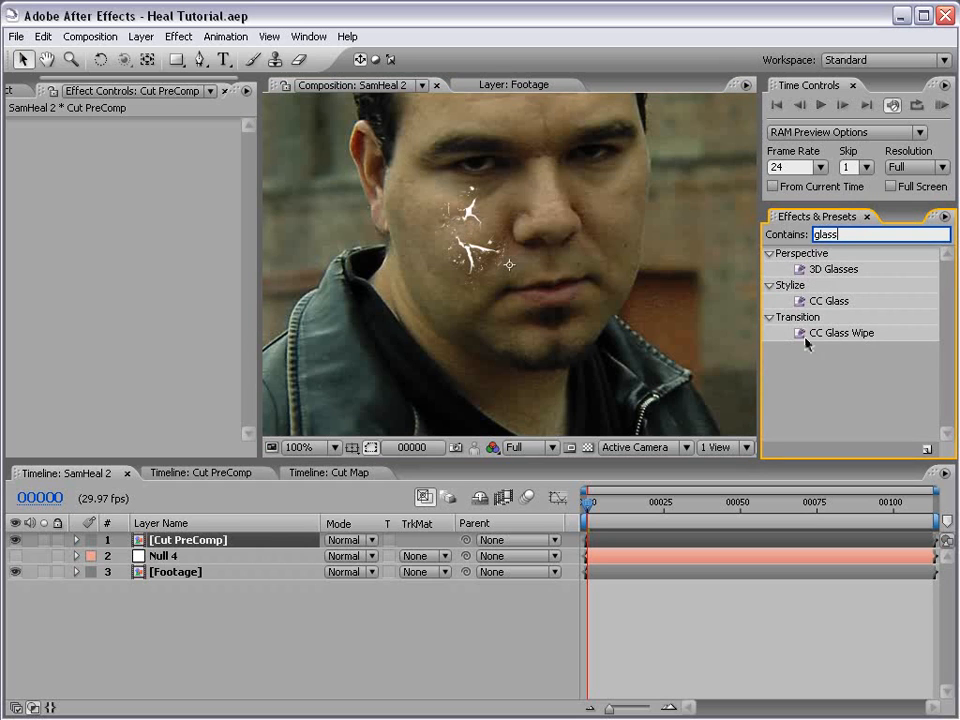
{"action": "left_click", "coordinate": [821, 310]}
{"action": "left_click_drag", "start_coordinate": [821, 310], "coordinate": [176, 574]}
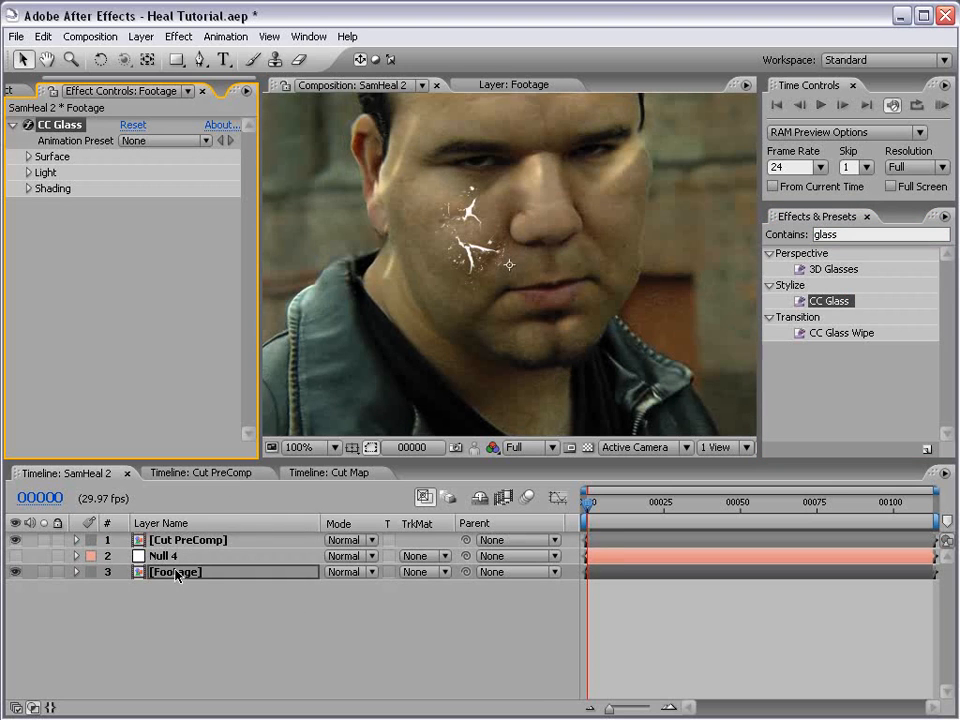
Step: Set the CC Glass Bump Map to Cut PreComp and hide the Cut PreComp layer
{"action": "left_click", "coordinate": [28, 157]}
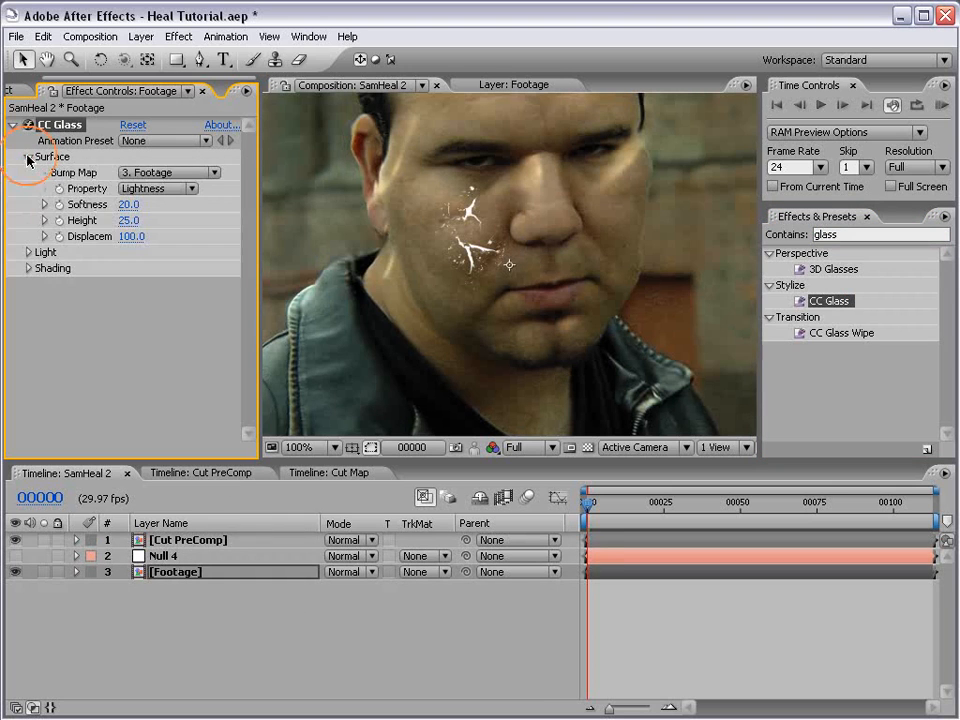
{"action": "left_click", "coordinate": [213, 172]}
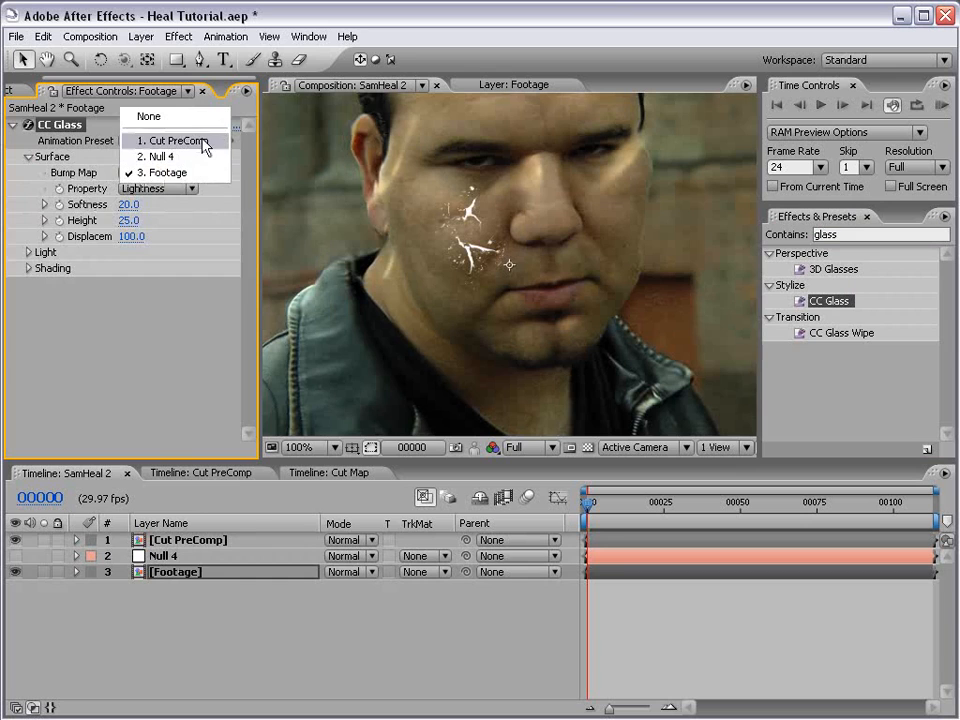
{"action": "left_click", "coordinate": [205, 143]}
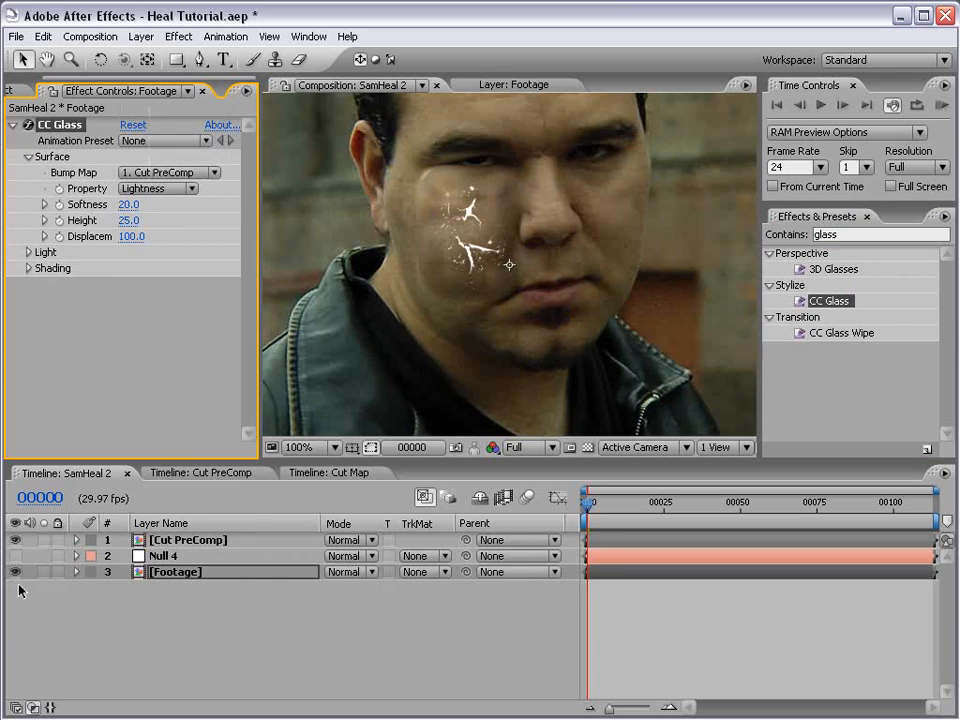
{"action": "left_click", "coordinate": [15, 541]}
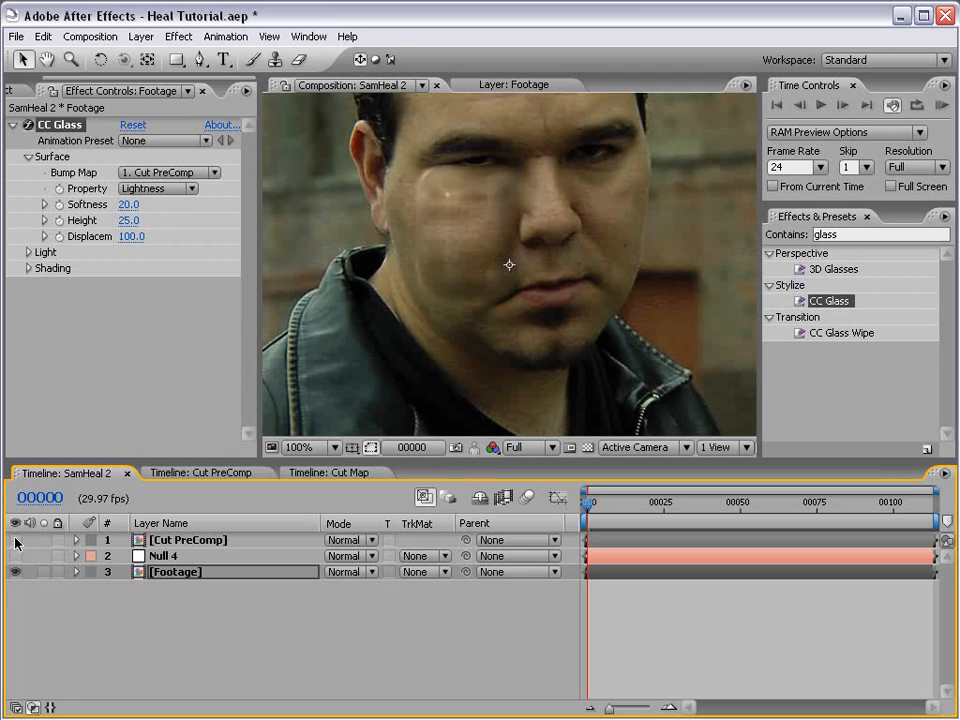
Step: Set the CC Glass surface Softness to 0 and its Property to Alpha
{"action": "left_click", "coordinate": [127, 204]}
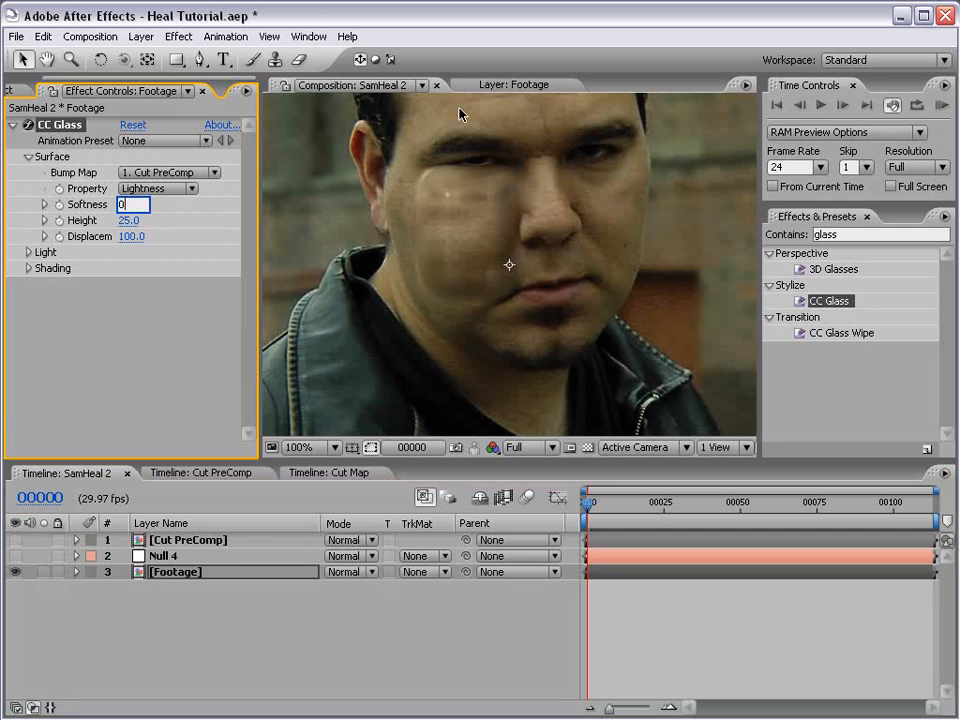
{"action": "type", "text": "0"}
{"action": "key", "text": "Return"}
{"action": "key", "text": "period"}
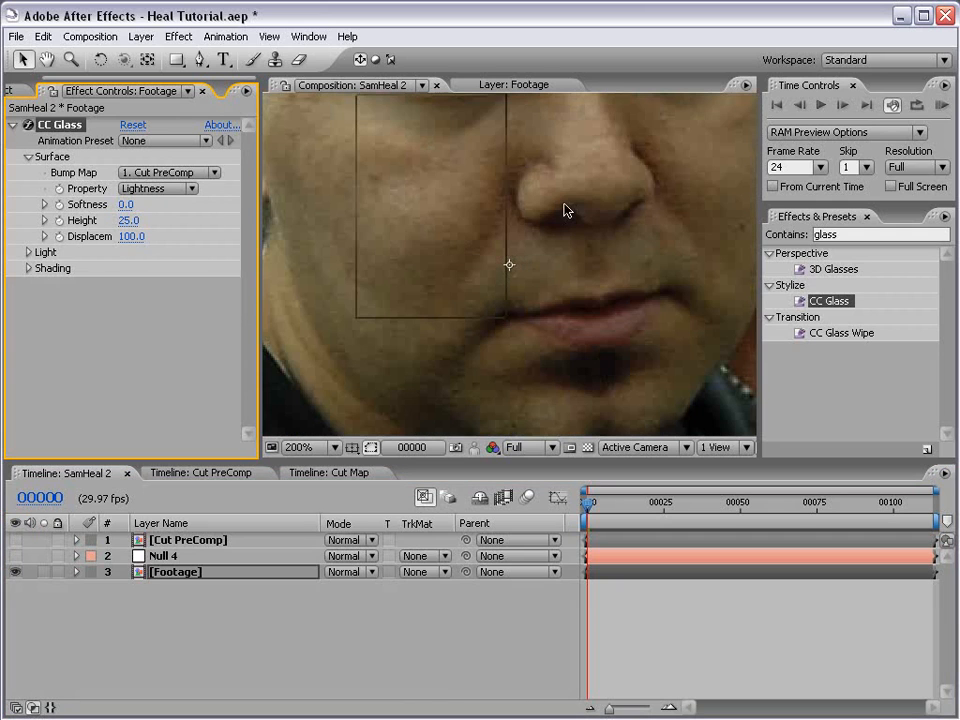
{"action": "left_click", "coordinate": [150, 190]}
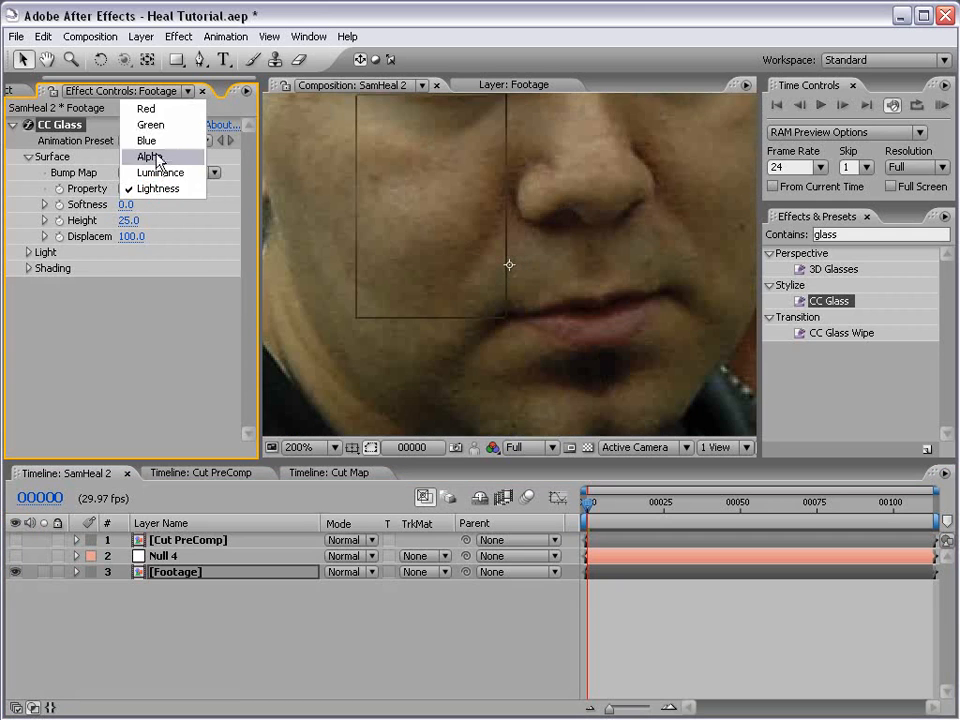
{"action": "left_click", "coordinate": [156, 157]}
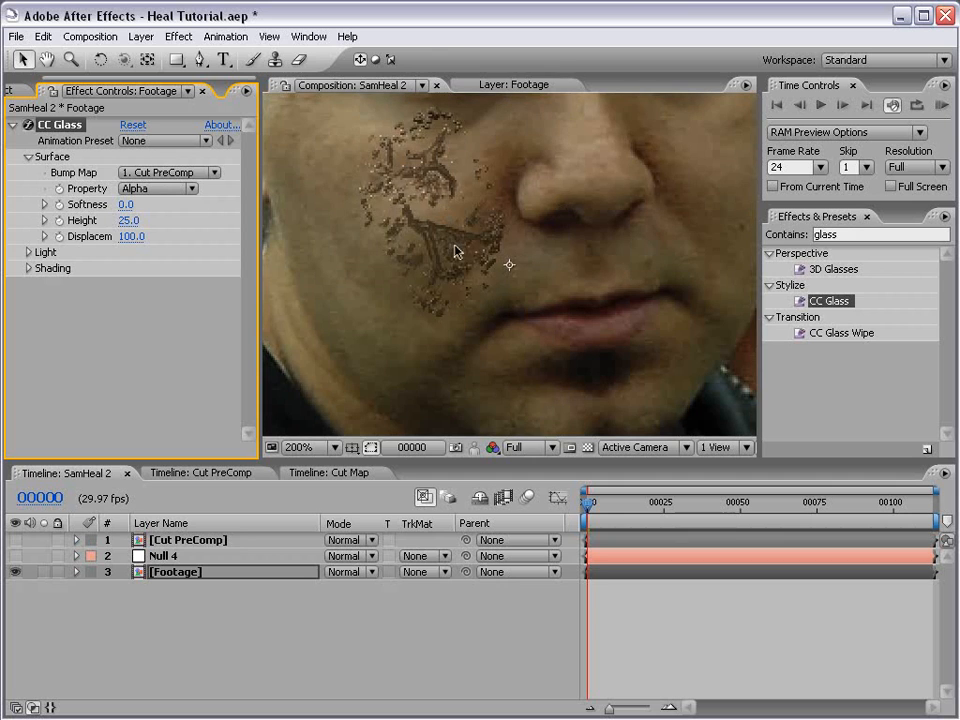
Step: Set the CC Glass surface Height to 2 while viewing the cuts on the cheek up close
{"action": "scroll", "coordinate": [457, 248], "scroll_direction": "down", "scroll_amount": 1}
{"action": "scroll", "coordinate": [461, 210], "scroll_direction": "up", "scroll_amount": 1}
{"action": "key", "text": "space"}
{"action": "left_click_drag", "start_coordinate": [475, 187], "coordinate": [499, 248]}
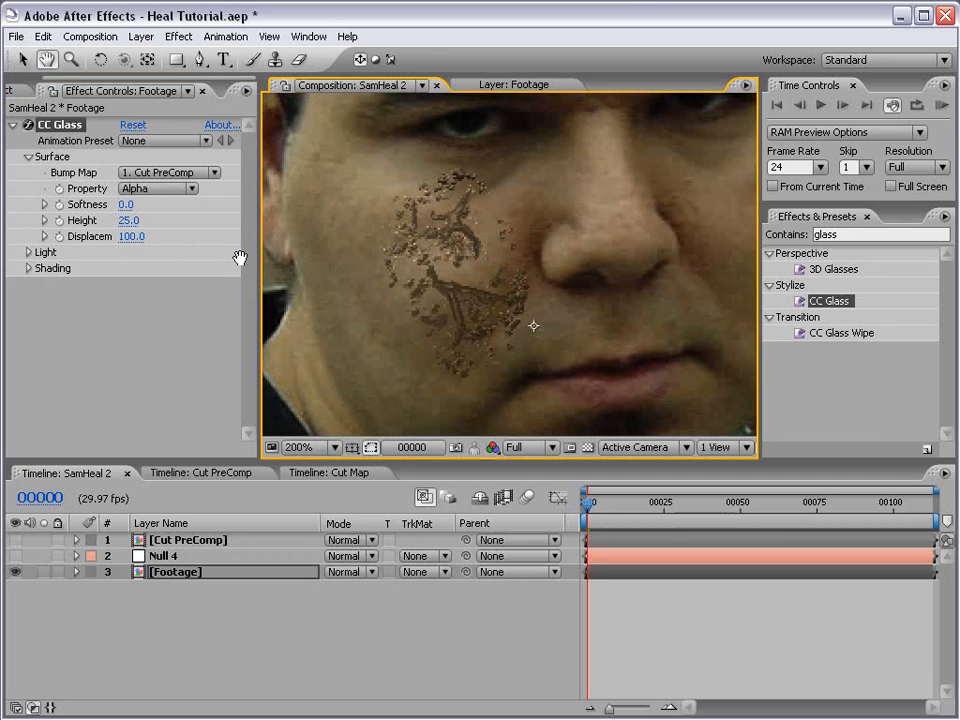
{"action": "left_click", "coordinate": [128, 220]}
{"action": "type", "text": "2"}
{"action": "key", "text": "Return"}
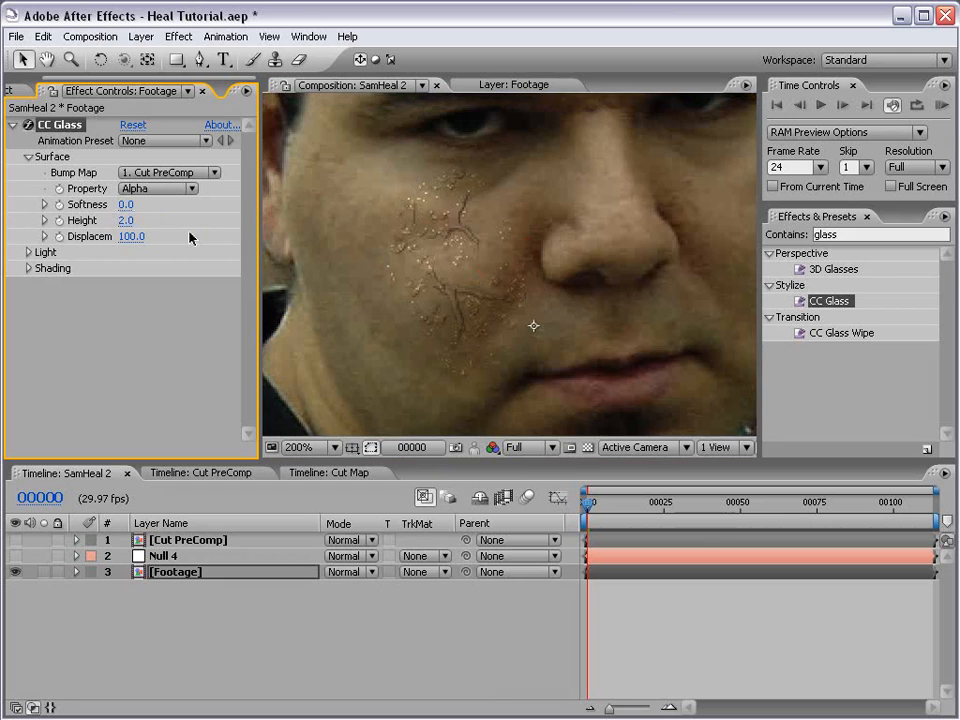
Step: Set the CC Glass Displacement to 50, widen the effect controls area slightly, and save the project
{"action": "left_click", "coordinate": [130, 237]}
{"action": "type", "text": "50"}
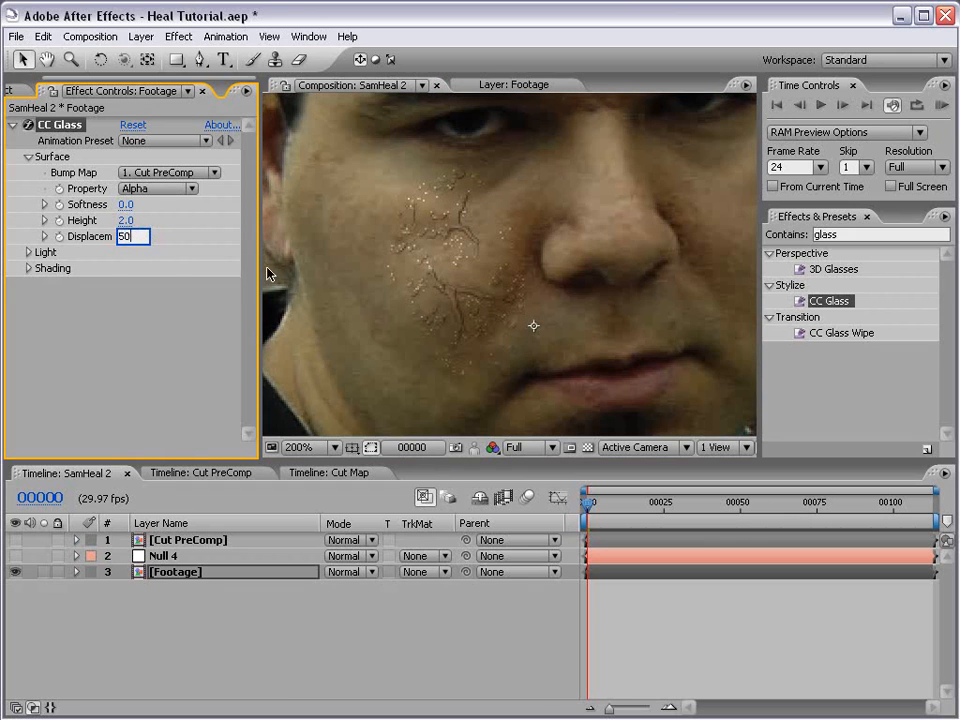
{"action": "key", "text": "Return"}
{"action": "left_click_drag", "start_coordinate": [262, 273], "coordinate": [272, 275]}
{"action": "key", "text": "ctrl+s"}
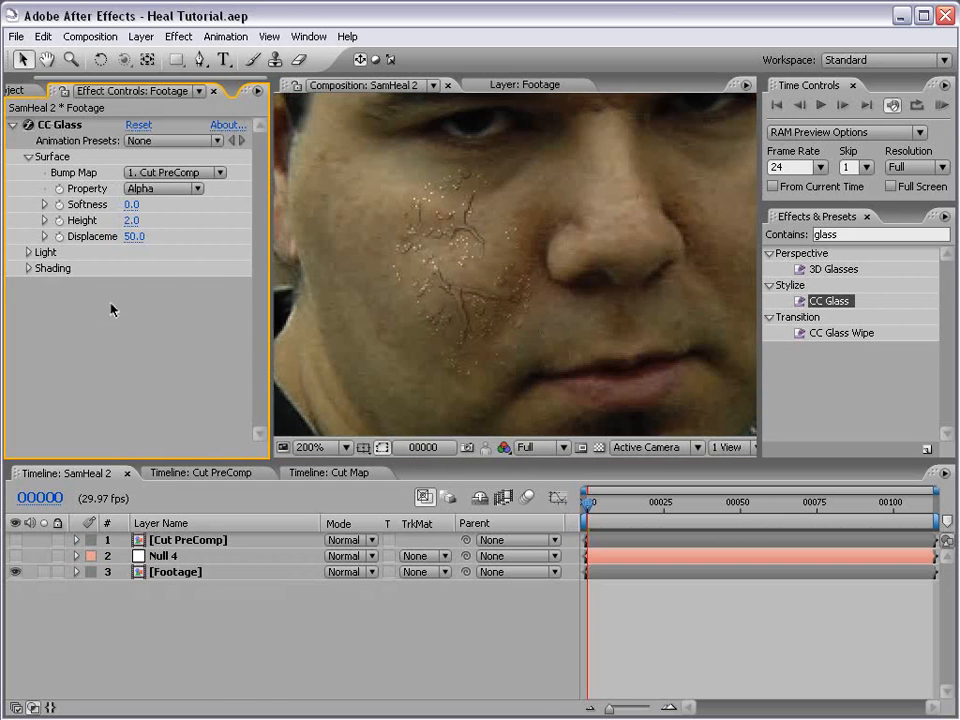
Step: Set the CC Glass Light Height to 28 on the footage
{"action": "left_click", "coordinate": [28, 252]}
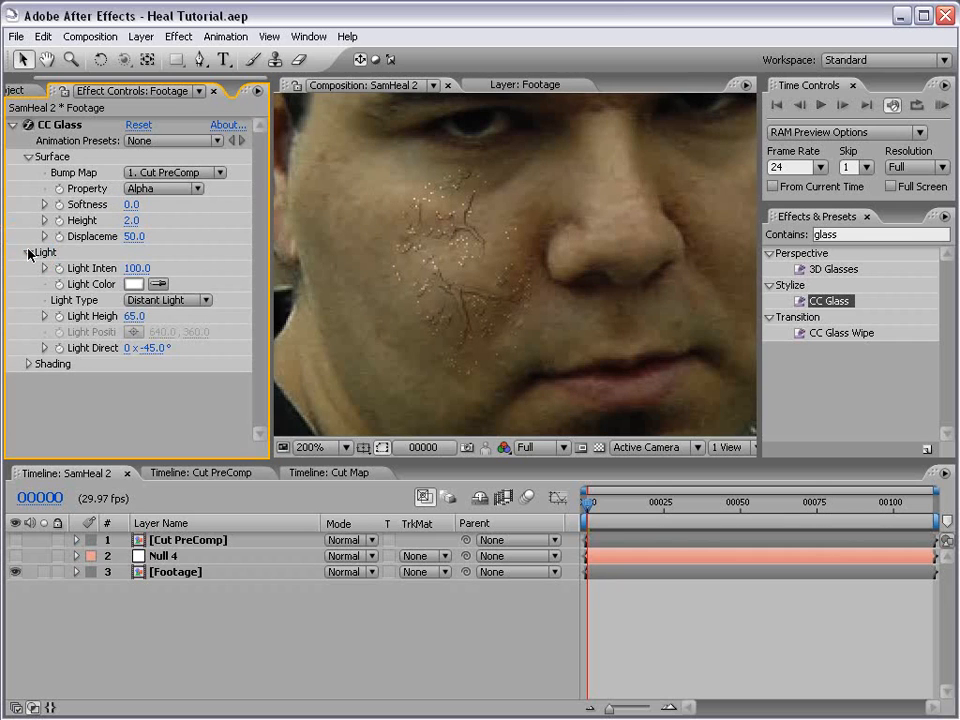
{"action": "left_click", "coordinate": [133, 316]}
{"action": "type", "text": "25"}
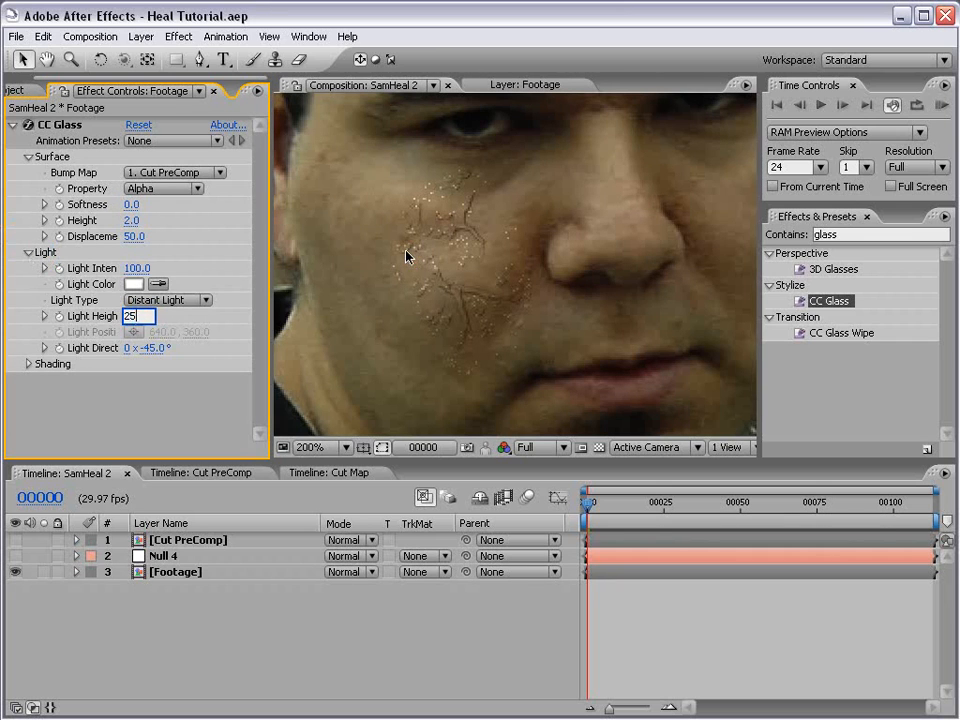
{"action": "left_click", "coordinate": [405, 256]}
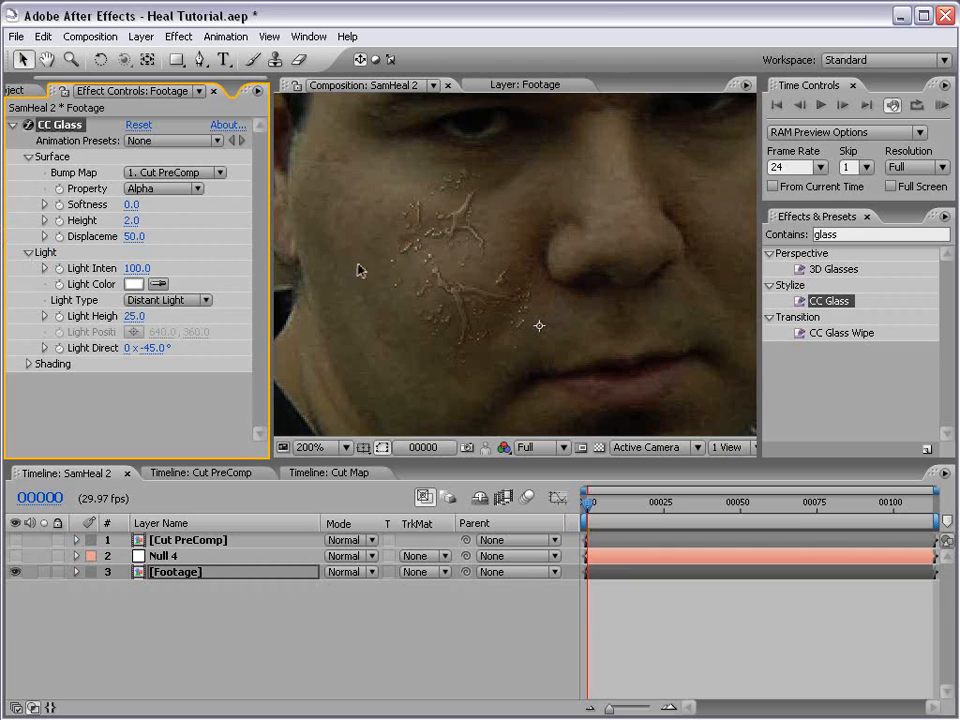
{"action": "left_click", "coordinate": [133, 316]}
{"action": "type", "text": "28"}
{"action": "key", "text": "Return"}
Step: Set the CC Glass Light Direction to -186° and compare the cuts close up and at normal size
{"action": "left_click", "coordinate": [150, 348]}
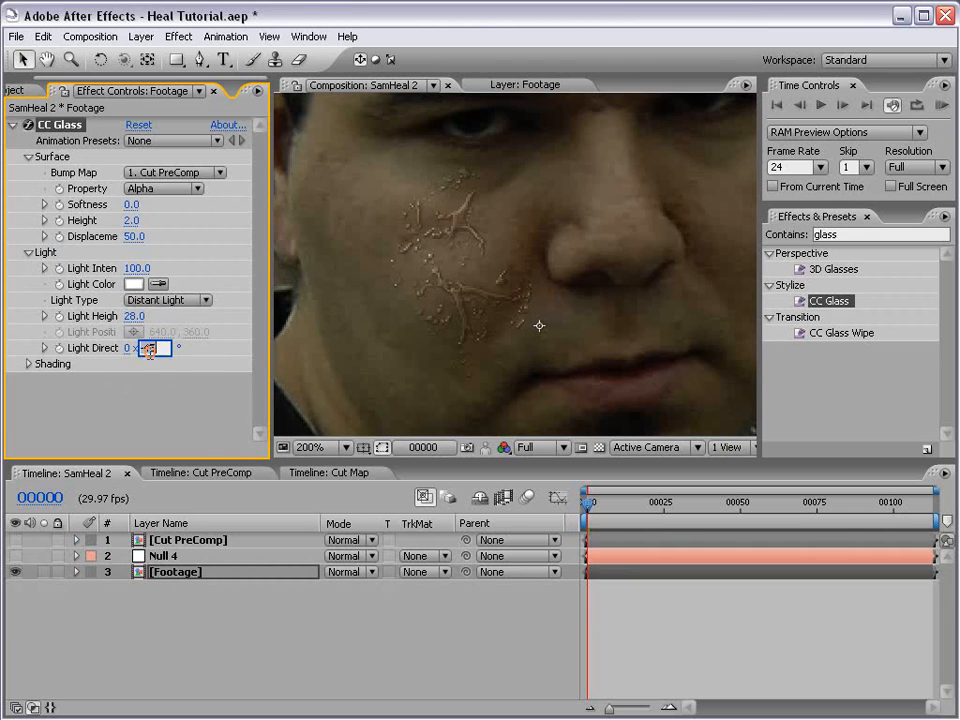
{"action": "type", "text": "-180"}
{"action": "key", "text": "Return"}
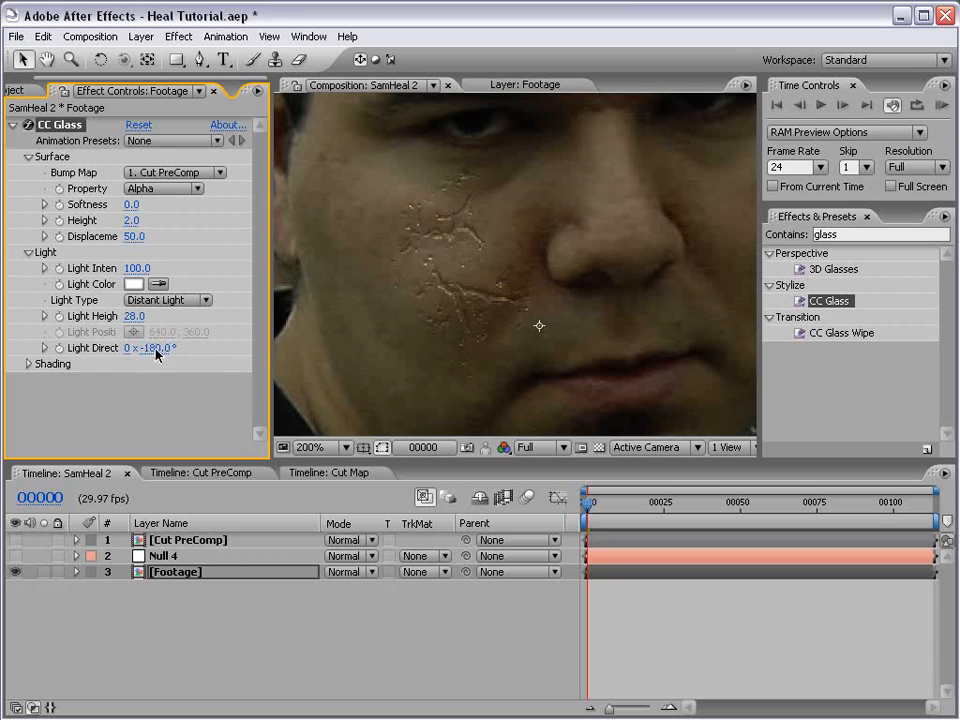
{"action": "left_click_drag", "start_coordinate": [152, 348], "coordinate": [144, 348]}
{"action": "scroll", "coordinate": [405, 280], "scroll_direction": "down", "scroll_amount": 1}
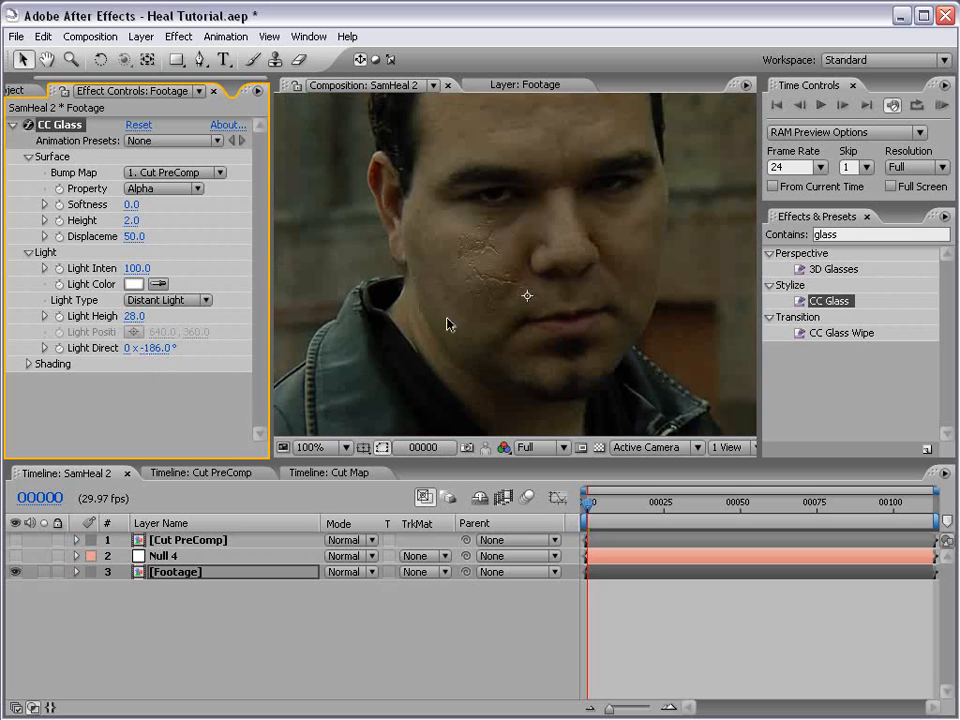
{"action": "scroll", "coordinate": [506, 338], "scroll_direction": "up", "scroll_amount": 1}
{"action": "mouse_move", "coordinate": [528, 229]}
{"action": "left_mouse_down"}
{"action": "mouse_move", "coordinate": [503, 324]}
{"action": "mouse_move", "coordinate": [506, 298]}
{"action": "mouse_move", "coordinate": [463, 253]}
{"action": "mouse_move", "coordinate": [495, 262]}
{"action": "left_mouse_up"}
{"action": "scroll", "coordinate": [510, 260], "scroll_direction": "down", "scroll_amount": 1}
{"action": "scroll", "coordinate": [484, 287], "scroll_direction": "up", "scroll_amount": 1}
Step: Adjust the CC Glass shading to Ambient 72, Diffuse 62, Specular 21 and Roughness 0.080
{"action": "left_click", "coordinate": [27, 364]}
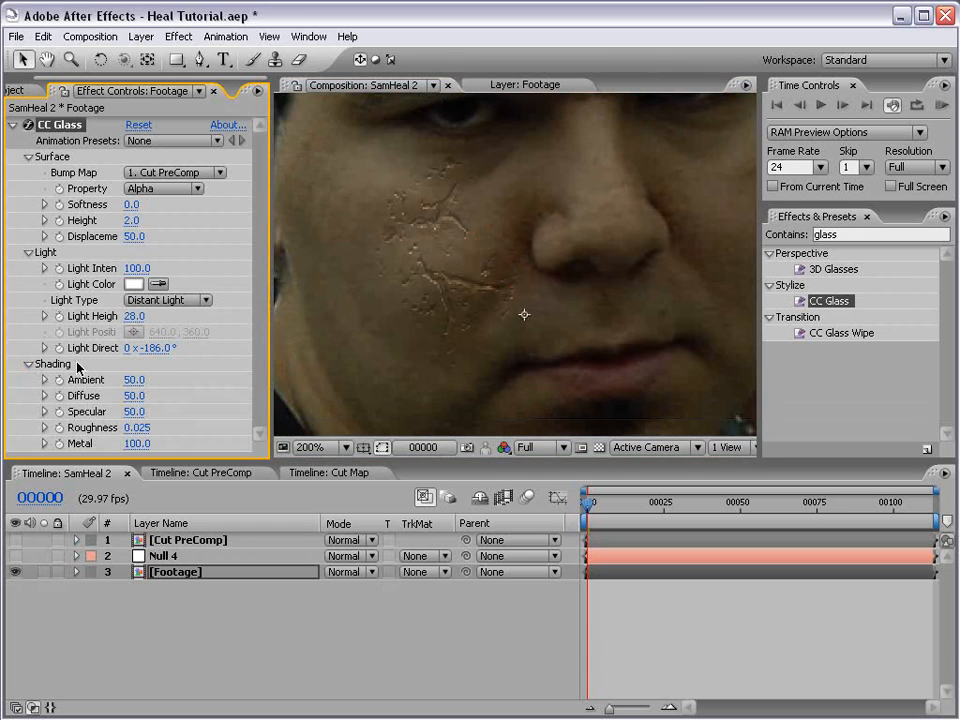
{"action": "left_click_drag", "start_coordinate": [133, 380], "coordinate": [150, 379]}
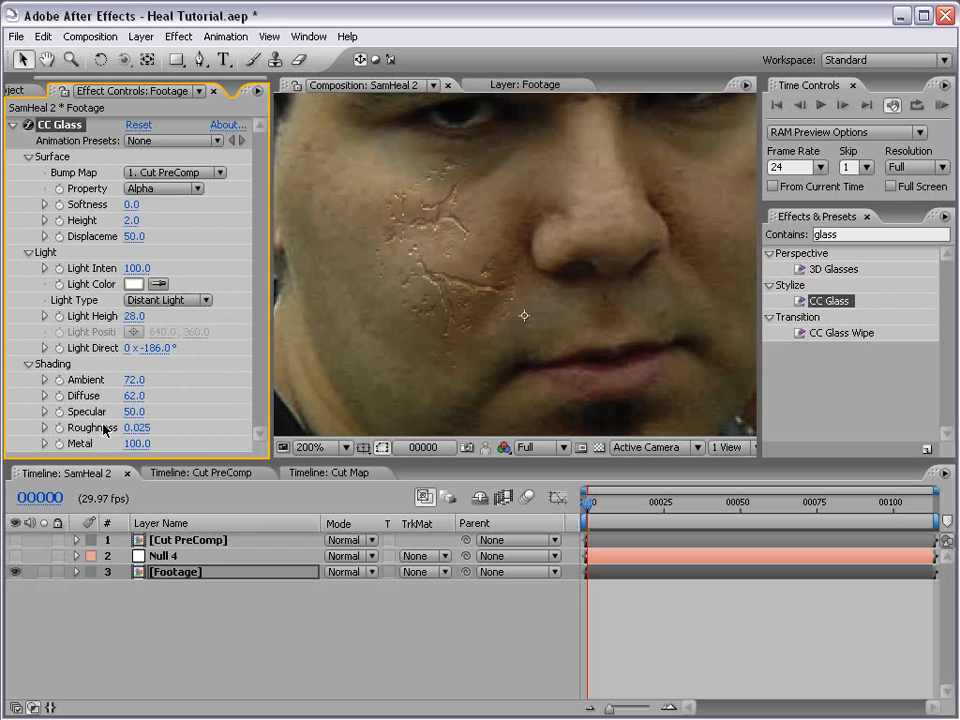
{"action": "left_click_drag", "start_coordinate": [133, 428], "coordinate": [185, 420]}
{"action": "left_click_drag", "start_coordinate": [133, 411], "coordinate": [116, 412]}
{"action": "left_click_drag", "start_coordinate": [107, 411], "coordinate": [61, 412]}
Step: Try several CC Glass surface Softness values and settle on 0.25
{"action": "left_click", "coordinate": [131, 204]}
{"action": "type", "text": ".15"}
{"action": "key", "text": "Return"}
{"action": "left_click", "coordinate": [130, 206]}
{"action": "type", "text": ".5"}
{"action": "key", "text": "Return"}
{"action": "left_click", "coordinate": [130, 206]}
{"action": "type", "text": ".2"}
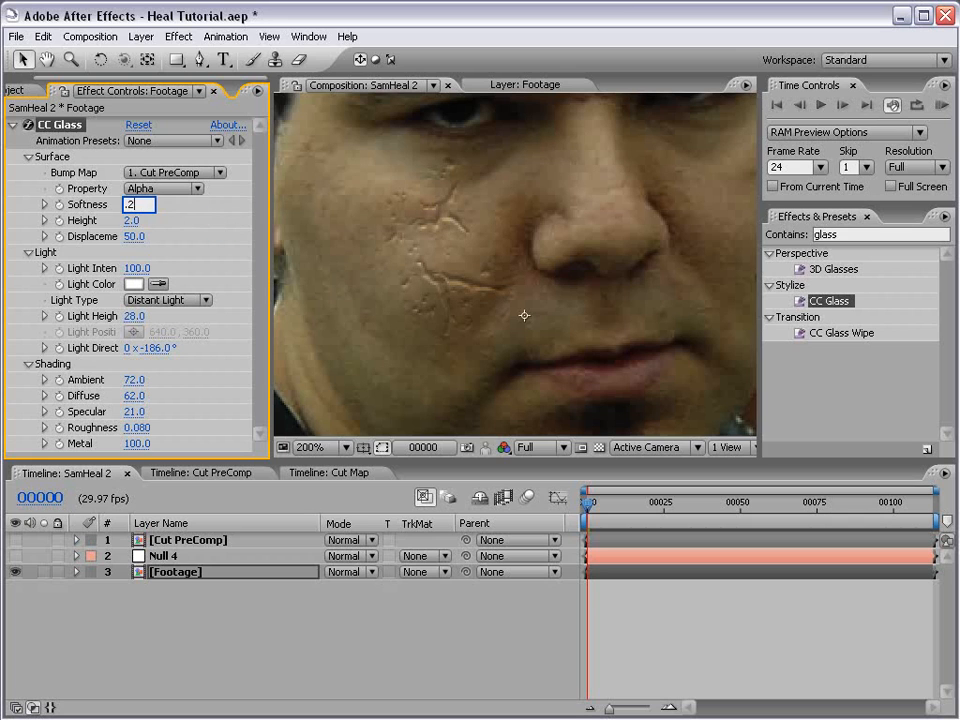
{"action": "type", "text": "5"}
{"action": "key", "text": "Return"}
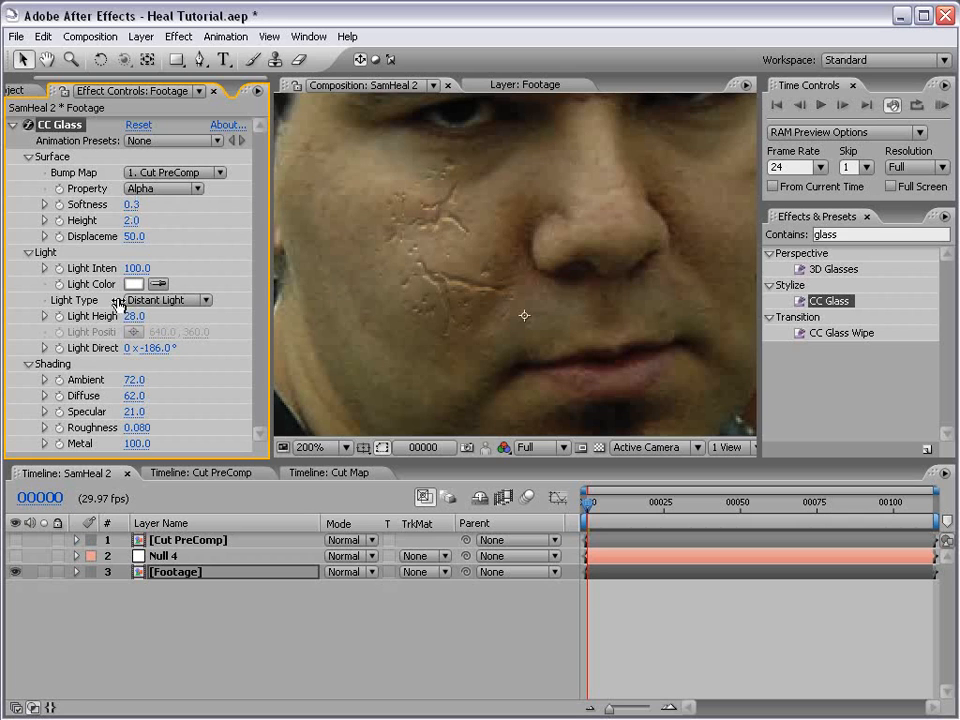
Step: Save the project and check the cuts on the cheek close up and at normal size
{"action": "left_click", "coordinate": [658, 603]}
{"action": "key", "text": "ctrl+s"}
{"action": "scroll", "coordinate": [486, 306], "scroll_direction": "down", "scroll_amount": 1}
{"action": "scroll", "coordinate": [486, 306], "scroll_direction": "up", "scroll_amount": 1}
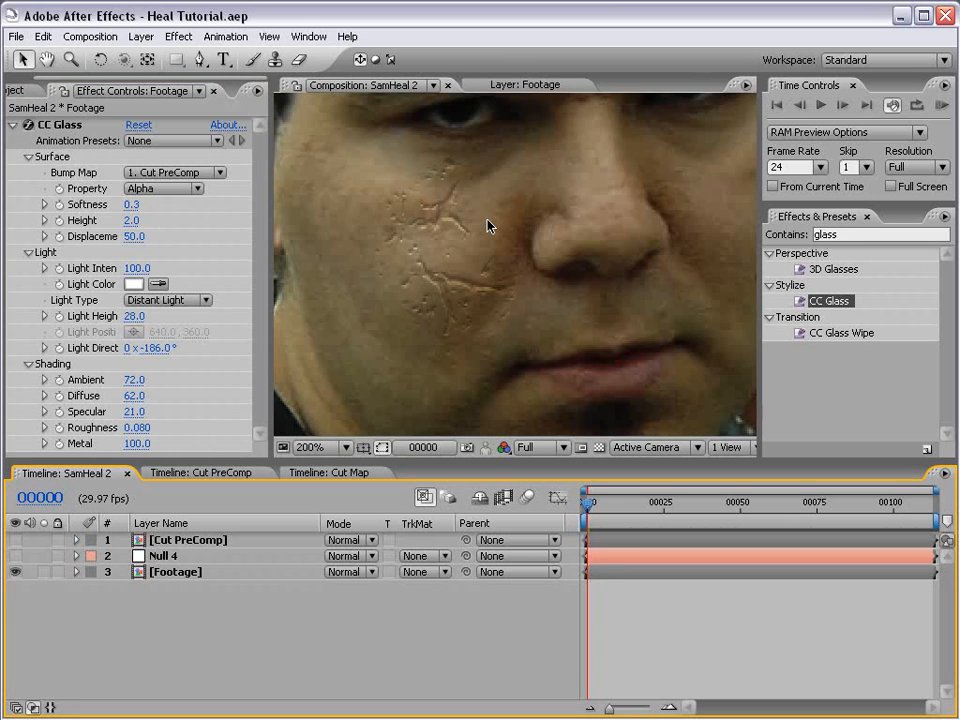
{"action": "scroll", "coordinate": [491, 223], "scroll_direction": "down", "scroll_amount": 1}
{"action": "scroll", "coordinate": [515, 291], "scroll_direction": "up", "scroll_amount": 1}
{"action": "scroll", "coordinate": [488, 318], "scroll_direction": "down", "scroll_amount": 1}
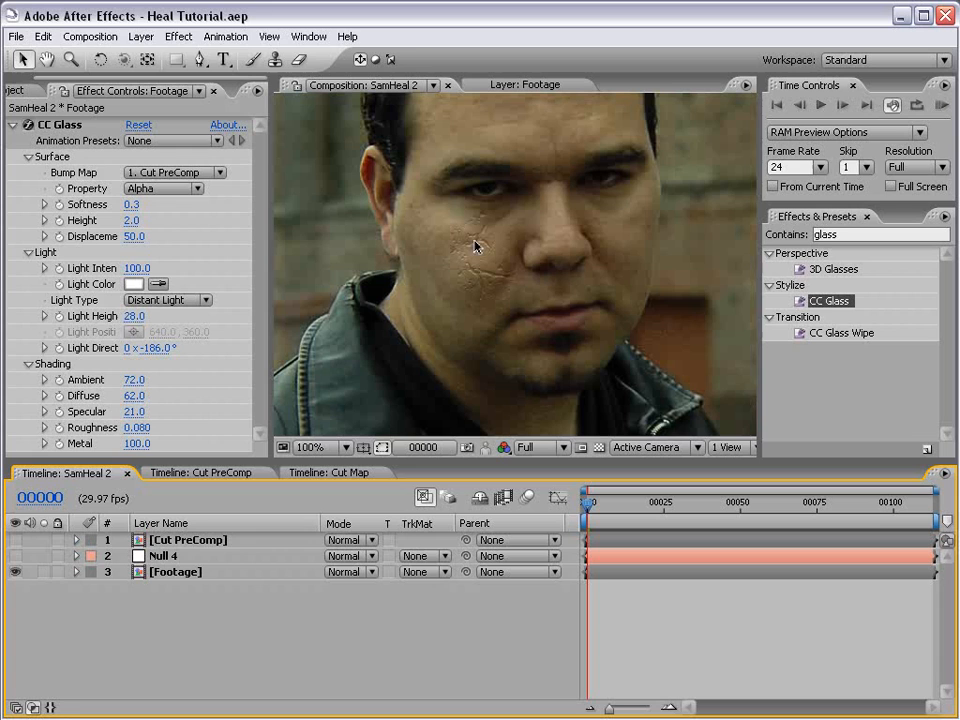
Step: Make the Cut PreComp layer visible and apply a Fill effect in dark red to it
{"action": "left_click", "coordinate": [14, 540]}
{"action": "left_click", "coordinate": [170, 540]}
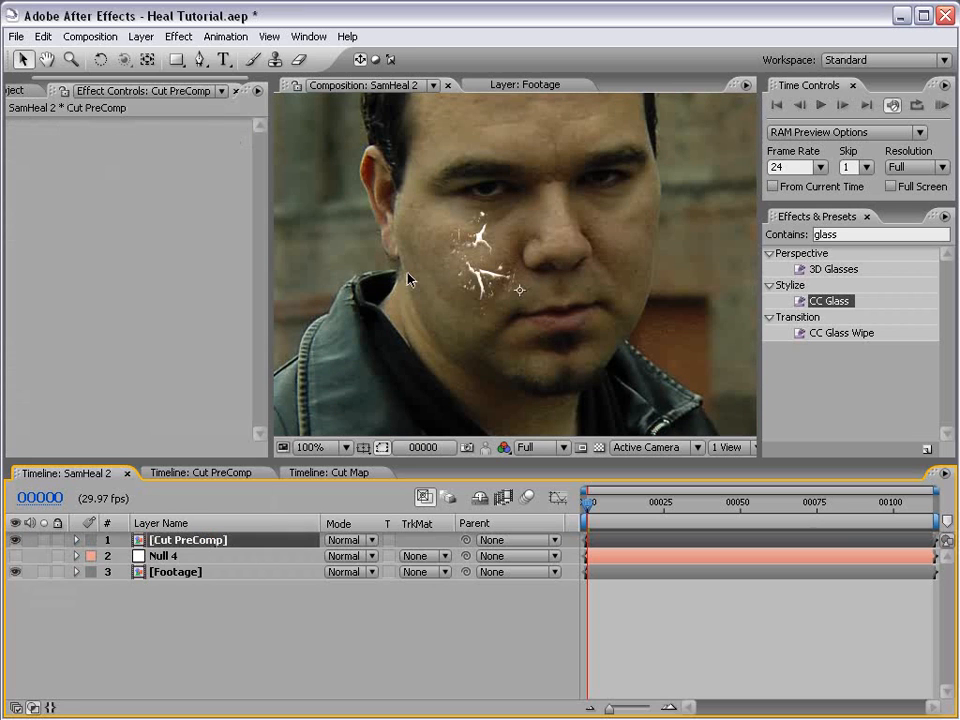
{"action": "left_click", "coordinate": [178, 36]}
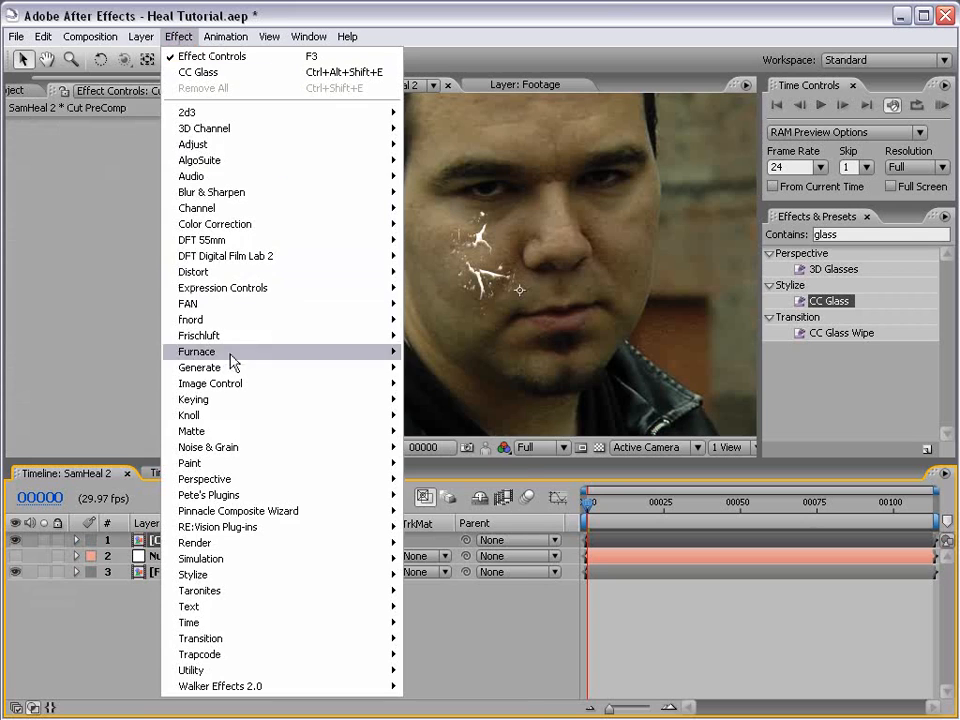
{"action": "mouse_move", "coordinate": [219, 372]}
{"action": "left_click", "coordinate": [424, 527]}
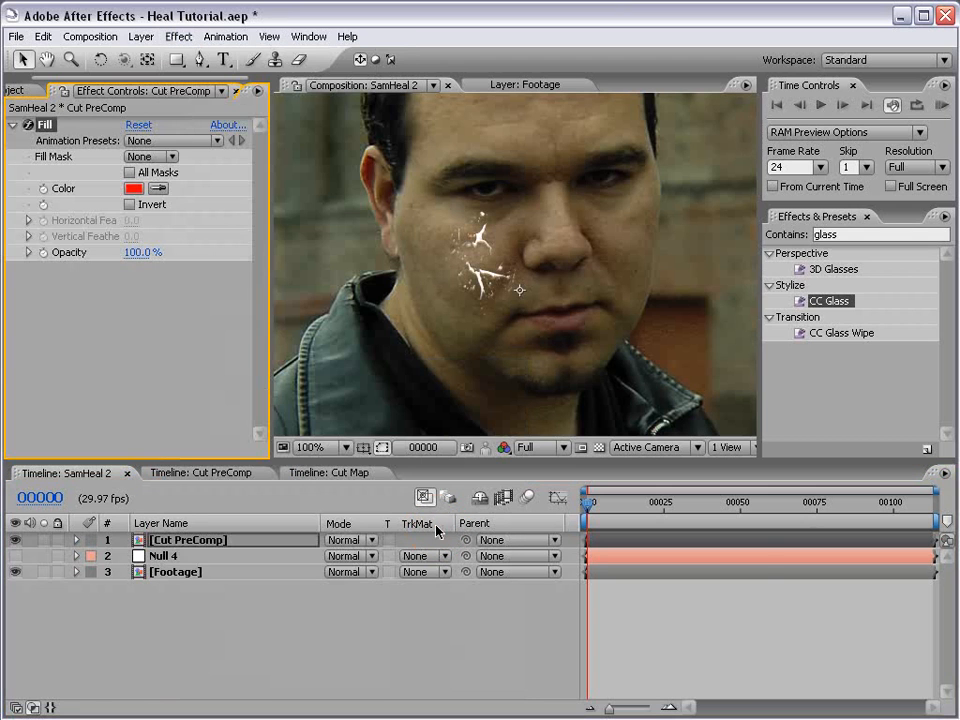
{"action": "left_click", "coordinate": [134, 188]}
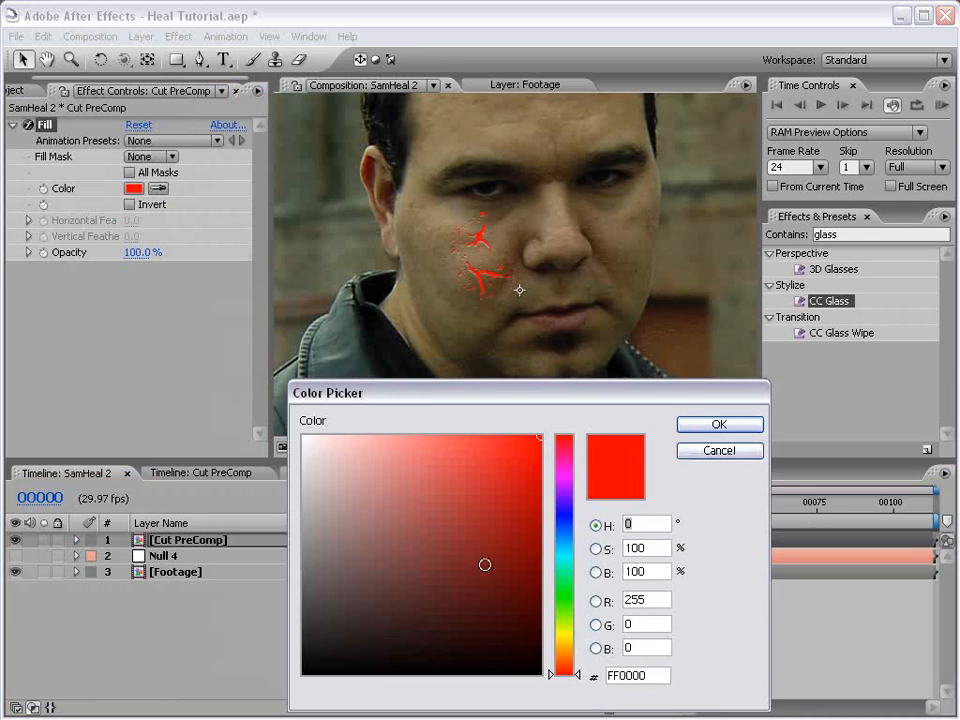
{"action": "left_click", "coordinate": [494, 560]}
{"action": "left_click", "coordinate": [728, 424]}
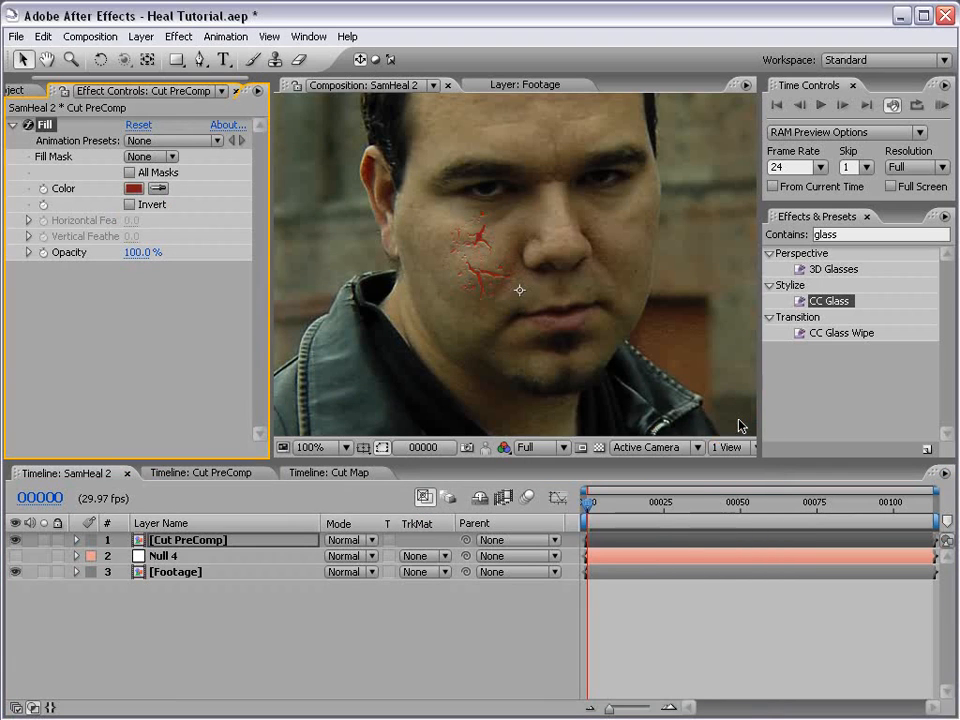
Step: Set the Cut PreComp layer's blending mode to Classic Color Burn and its opacity to 40%
{"action": "left_click", "coordinate": [352, 540]}
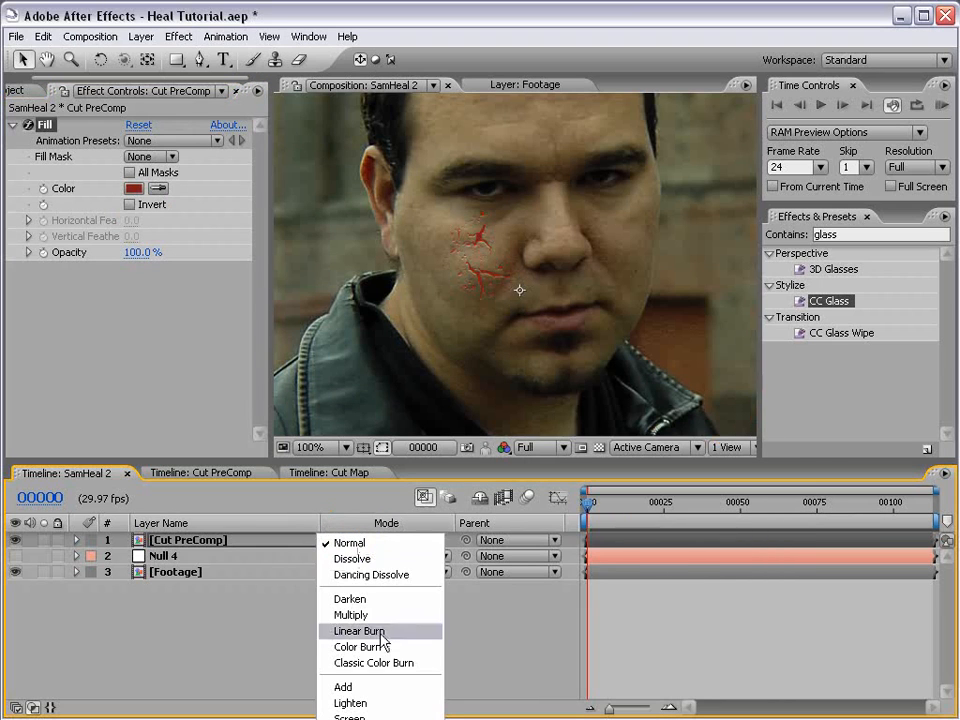
{"action": "left_click", "coordinate": [350, 664]}
{"action": "key", "text": "period"}
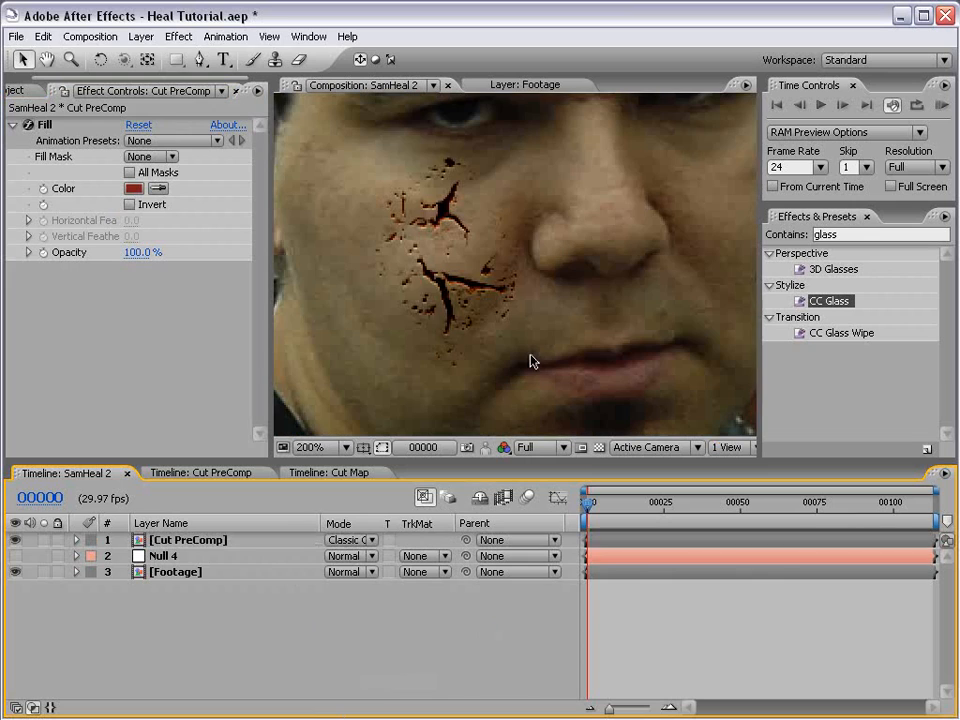
{"action": "left_click", "coordinate": [190, 540]}
{"action": "key", "text": "t"}
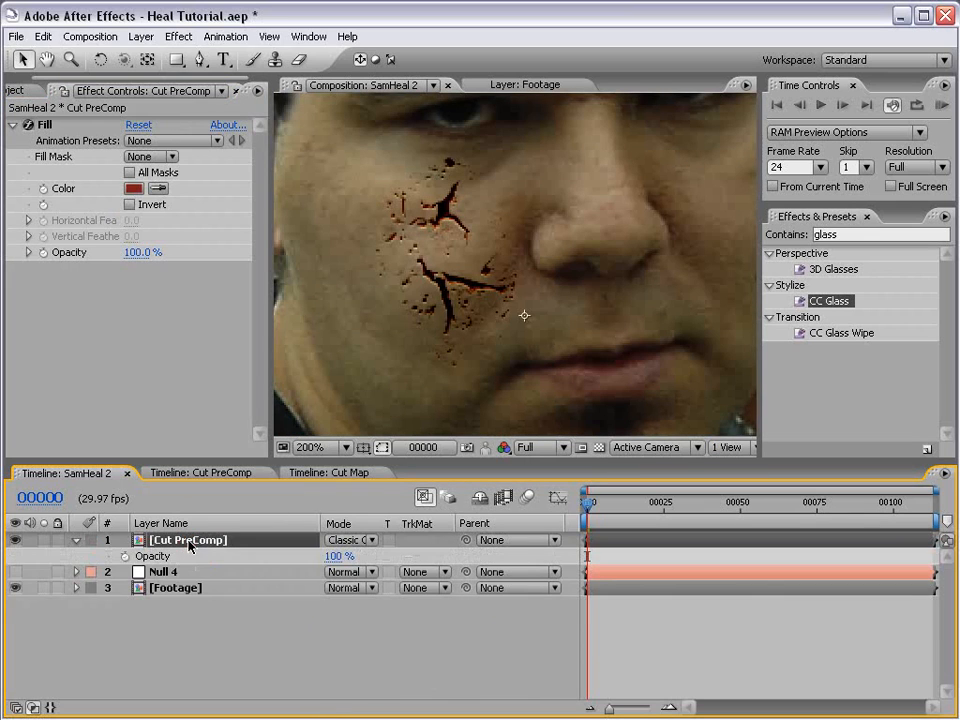
{"action": "left_click", "coordinate": [338, 556]}
{"action": "type", "text": "40"}
{"action": "key", "text": "Return"}
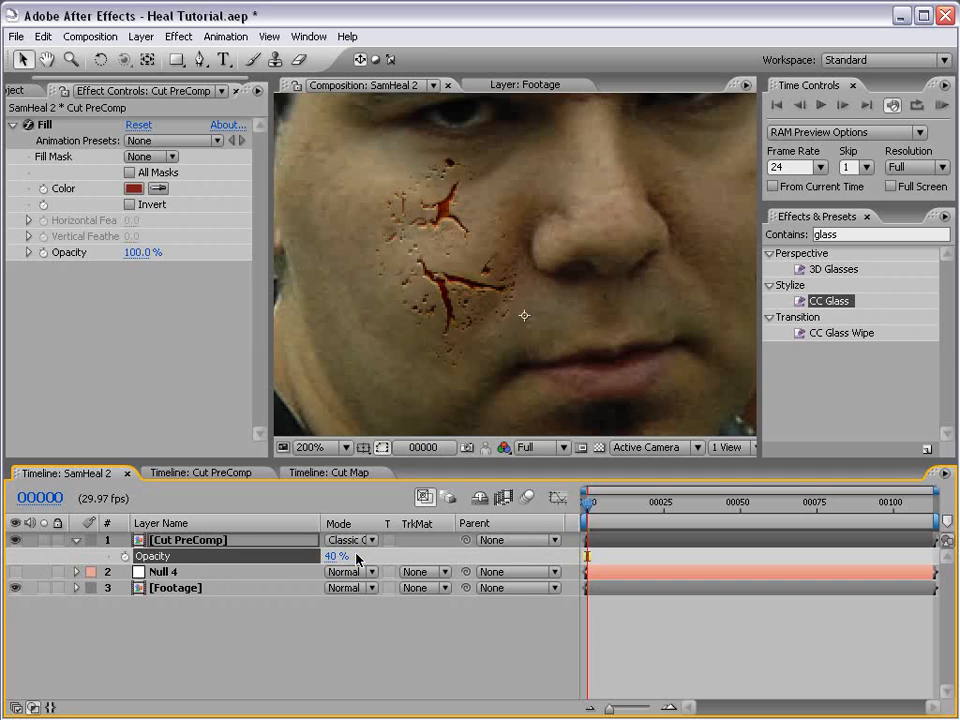
Step: Review the red cuts in an enlarged composition view and save the project
{"action": "key", "text": "grave"}
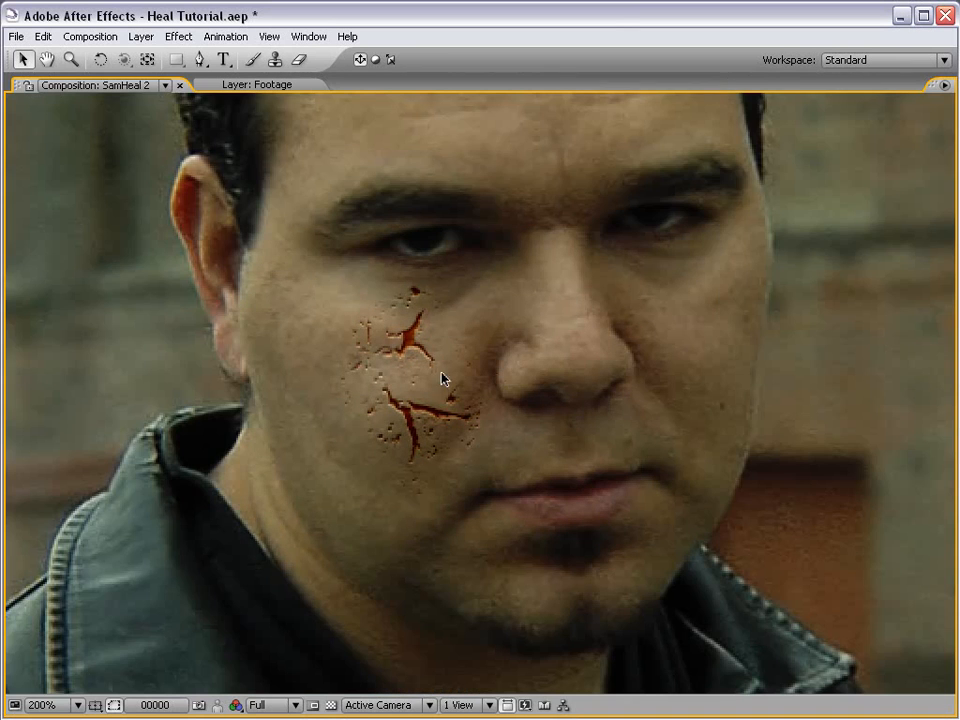
{"action": "key", "text": "comma"}
{"action": "key", "text": "grave"}
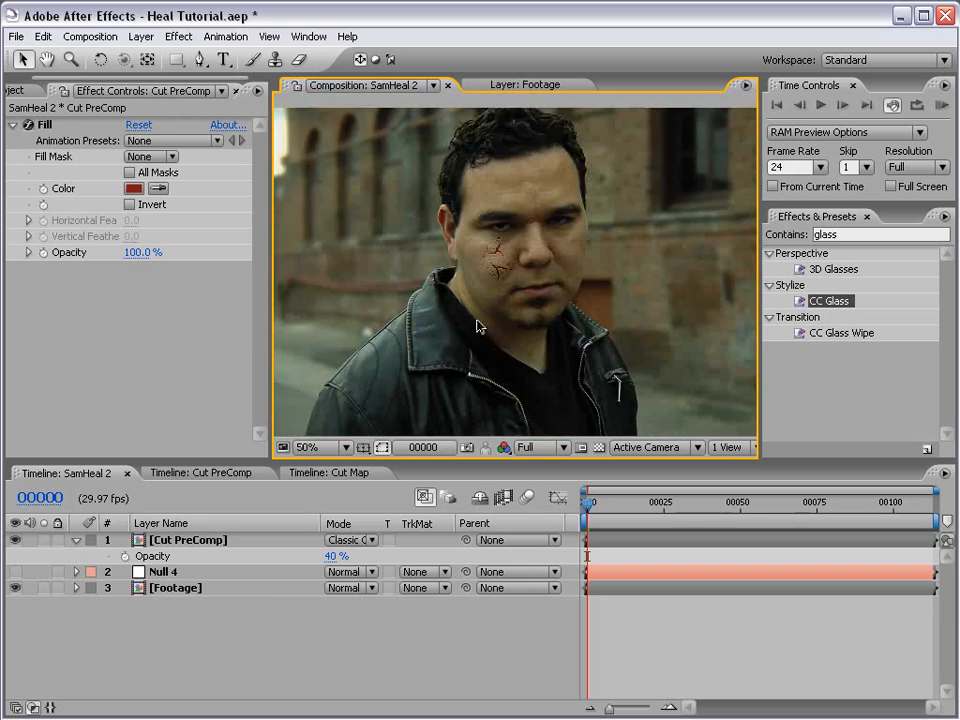
{"action": "key", "text": "ctrl+s"}
Step: Duplicate the Cut PreComp layer, blur the copy using Fast Blur with Blurriness 10, and save the project
{"action": "left_click", "coordinate": [177, 540]}
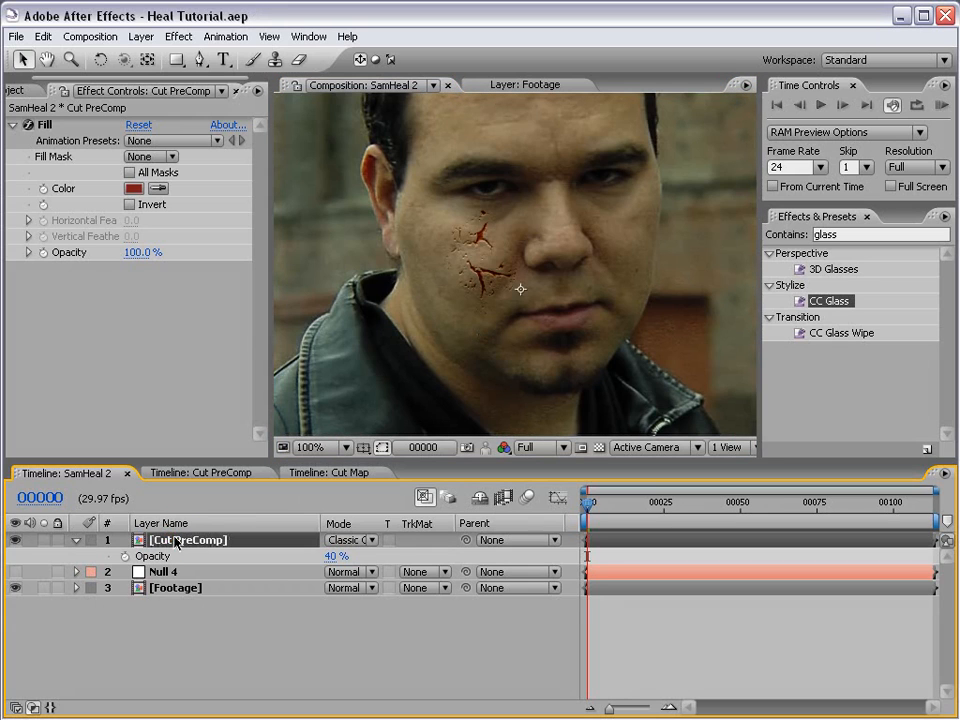
{"action": "key", "text": "ctrl+d"}
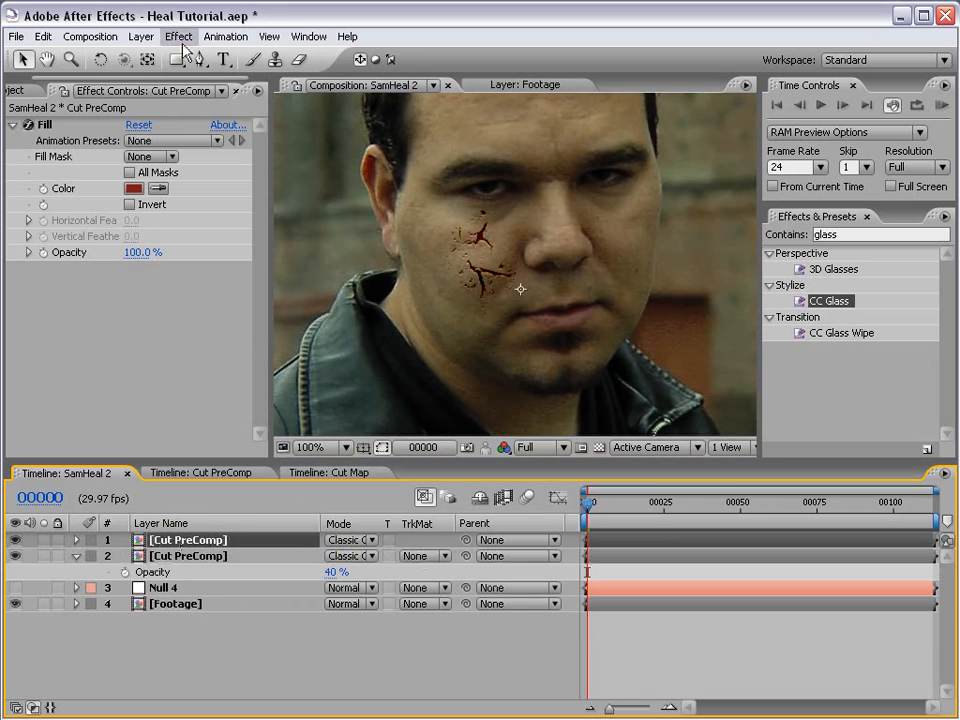
{"action": "left_click", "coordinate": [179, 36]}
{"action": "left_click", "coordinate": [223, 193]}
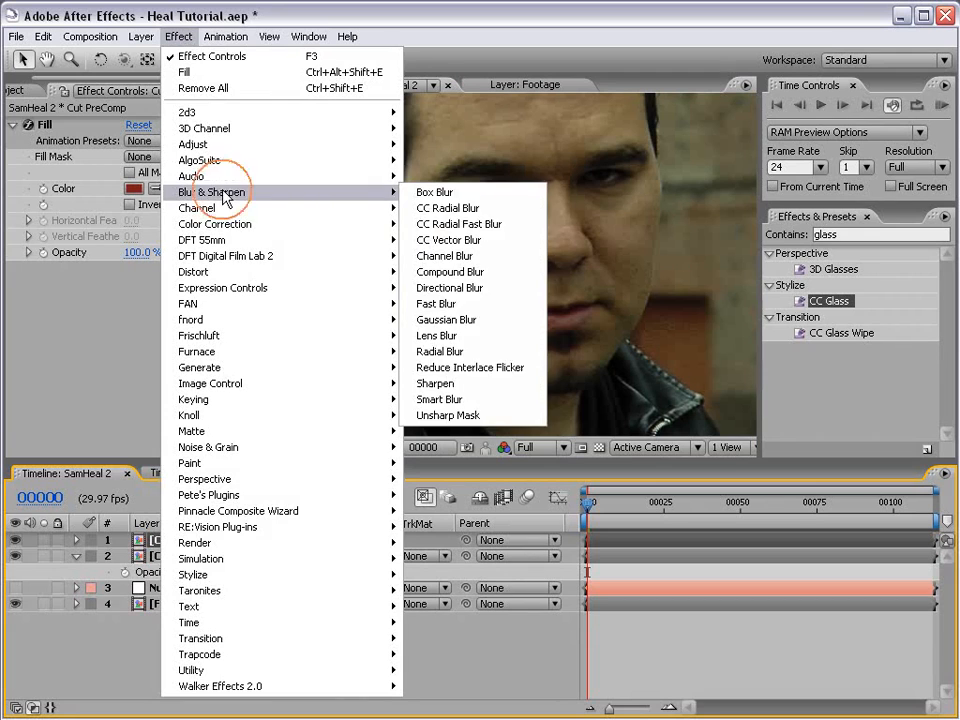
{"action": "left_click", "coordinate": [450, 303]}
{"action": "scroll", "coordinate": [495, 283], "scroll_direction": "up", "scroll_amount": 1}
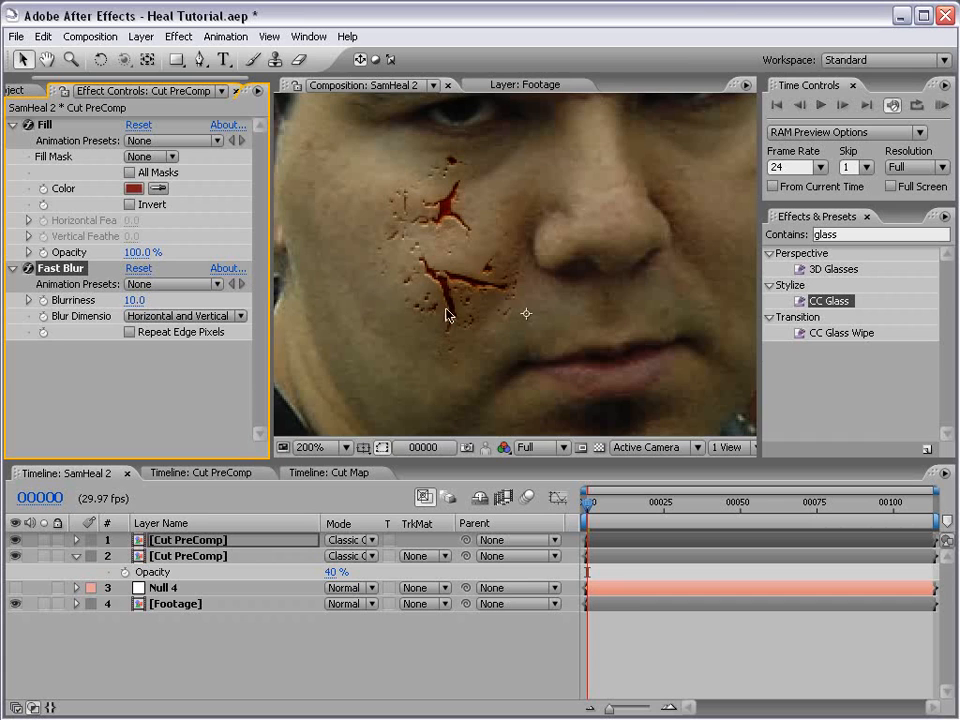
{"action": "scroll", "coordinate": [457, 313], "scroll_direction": "down", "scroll_amount": 1}
{"action": "key", "text": "ctrl+s"}
Step: Add Curves to the upper Cut PreComp copy, raise its Alpha channel midpoint, and check the wound in an enlarged view
{"action": "scroll", "coordinate": [480, 272], "scroll_direction": "up", "scroll_amount": 1}
{"action": "left_click", "coordinate": [178, 36]}
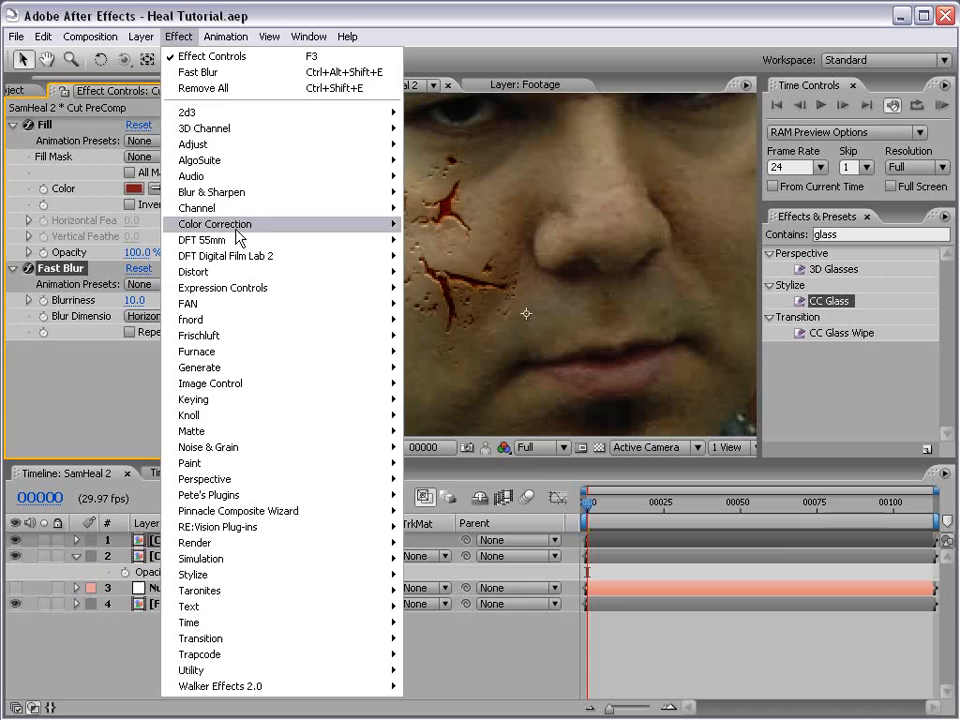
{"action": "mouse_move", "coordinate": [240, 224]}
{"action": "left_click", "coordinate": [434, 431]}
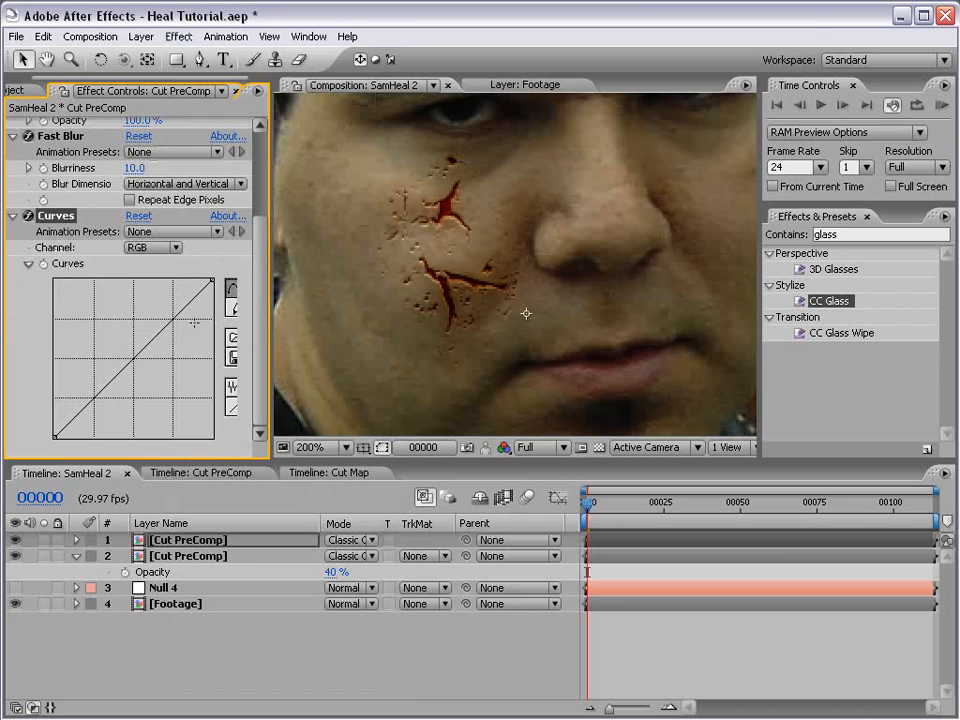
{"action": "left_click", "coordinate": [150, 248]}
{"action": "left_click", "coordinate": [153, 313]}
{"action": "left_click_drag", "start_coordinate": [137, 362], "coordinate": [113, 339]}
{"action": "key", "text": "grave"}
{"action": "scroll", "coordinate": [510, 372], "scroll_direction": "down", "scroll_amount": 1}
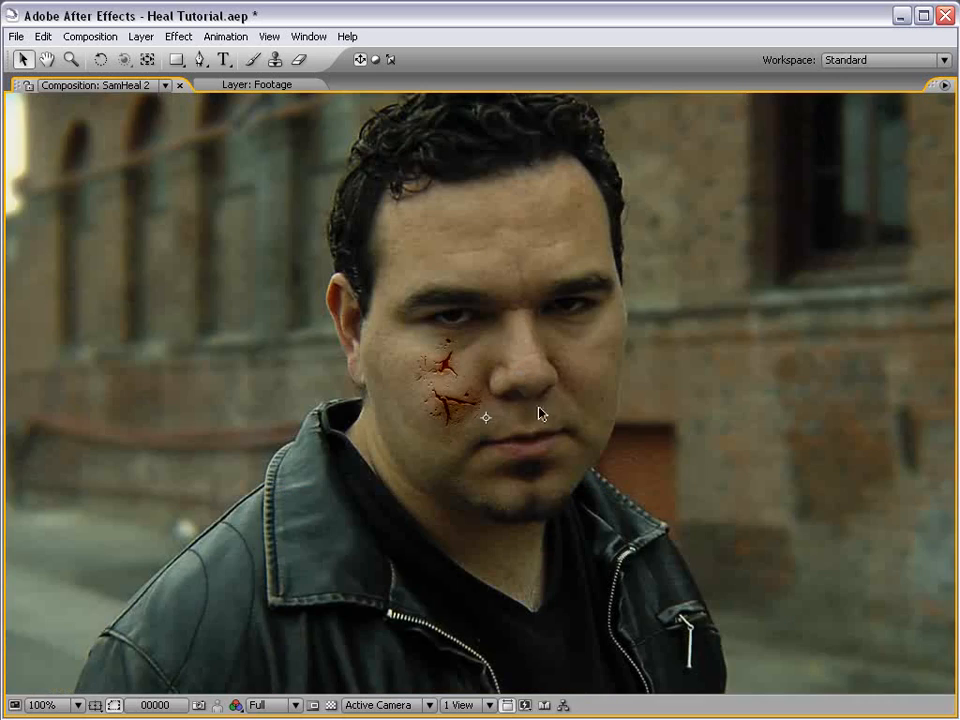
{"action": "key", "text": "grave"}
{"action": "scroll", "coordinate": [462, 247], "scroll_direction": "up", "scroll_amount": 1}
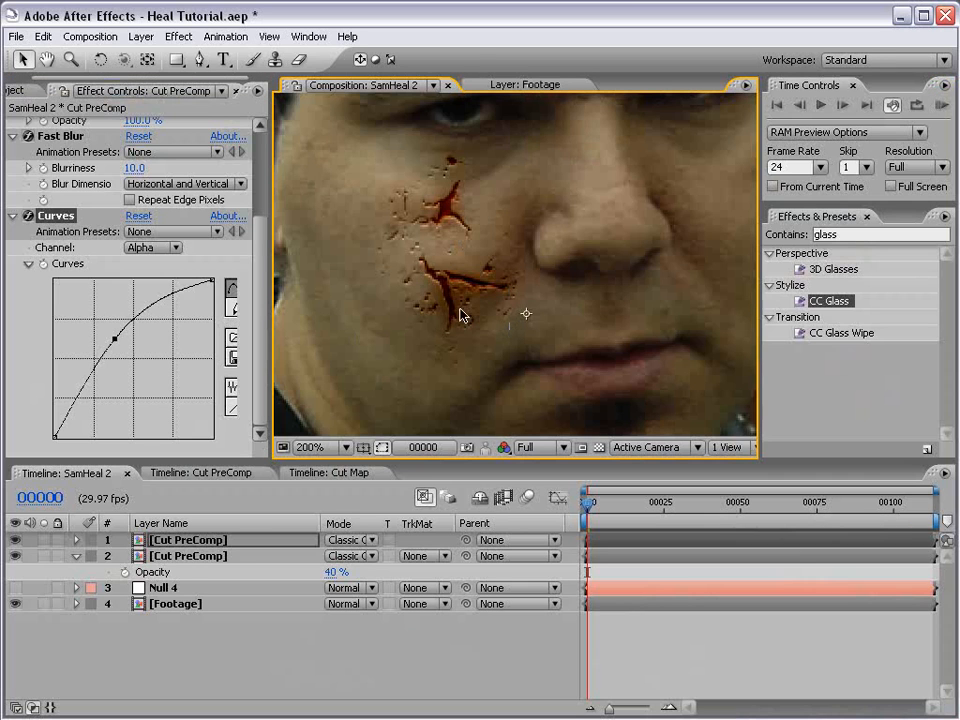
Step: Add Fast Blur with Blurriness 1 to the lower Cut PreComp layer and check the softened cuts in an enlarged composition view
{"action": "left_click", "coordinate": [170, 556]}
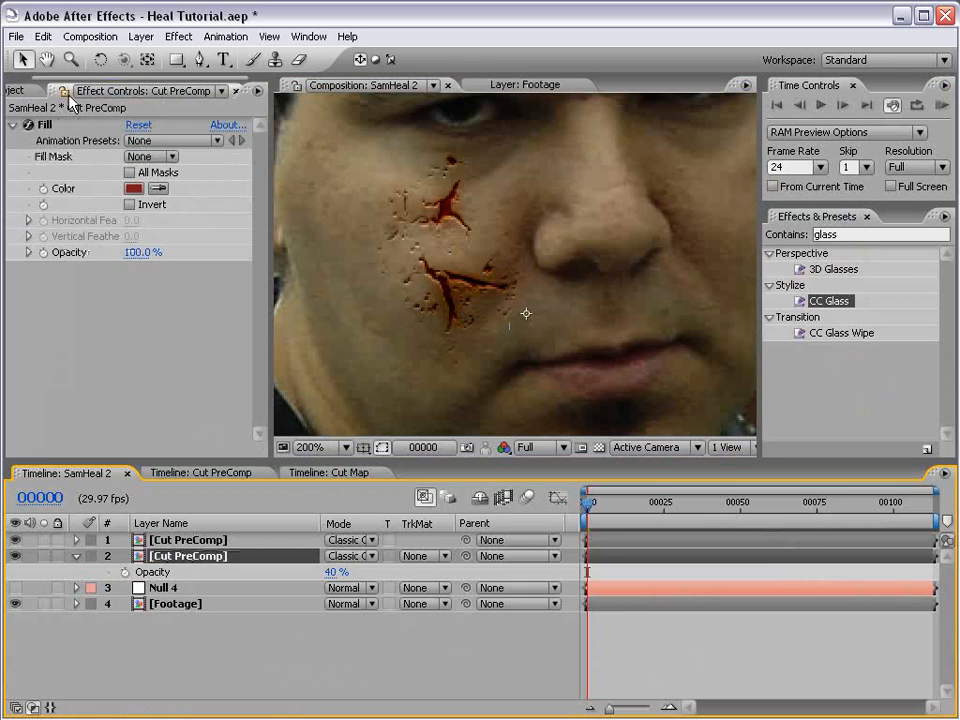
{"action": "left_click", "coordinate": [184, 38]}
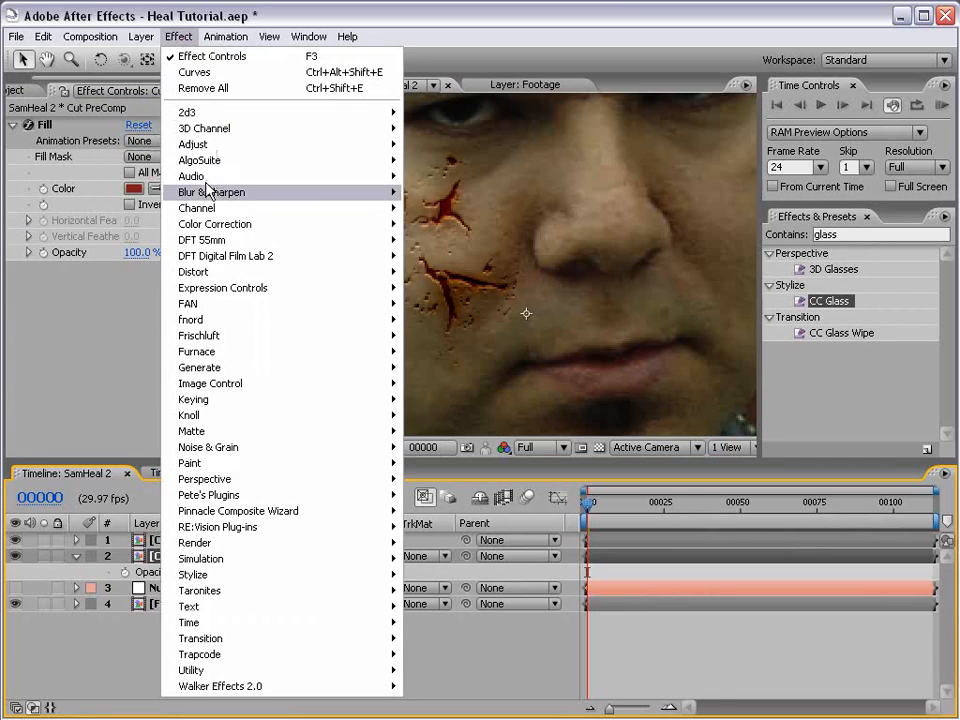
{"action": "mouse_move", "coordinate": [214, 191]}
{"action": "left_click", "coordinate": [436, 304]}
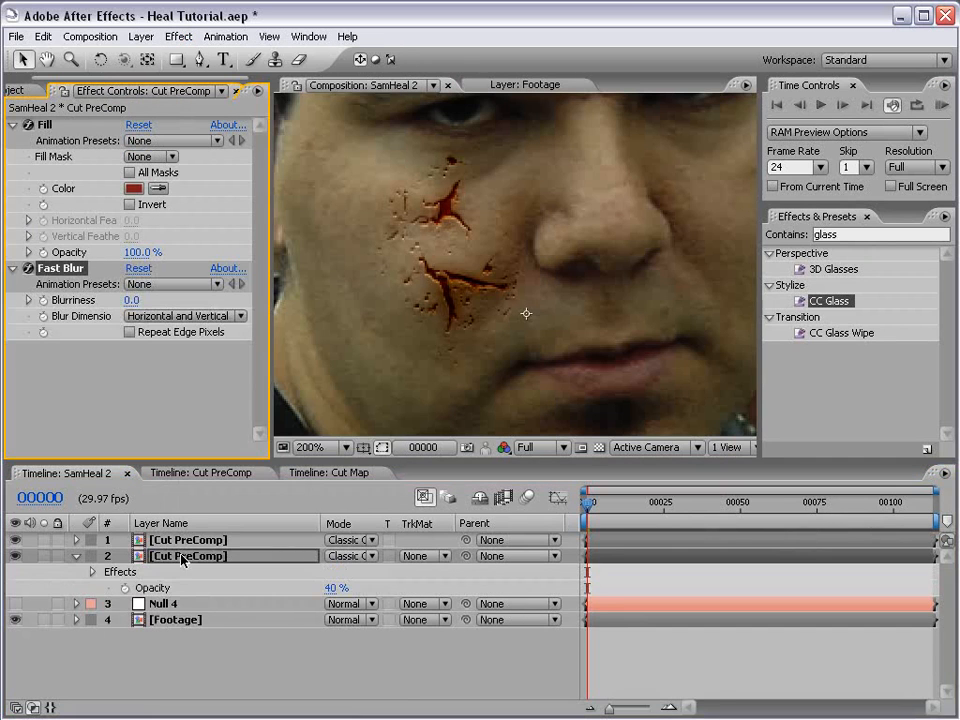
{"action": "left_click", "coordinate": [131, 300]}
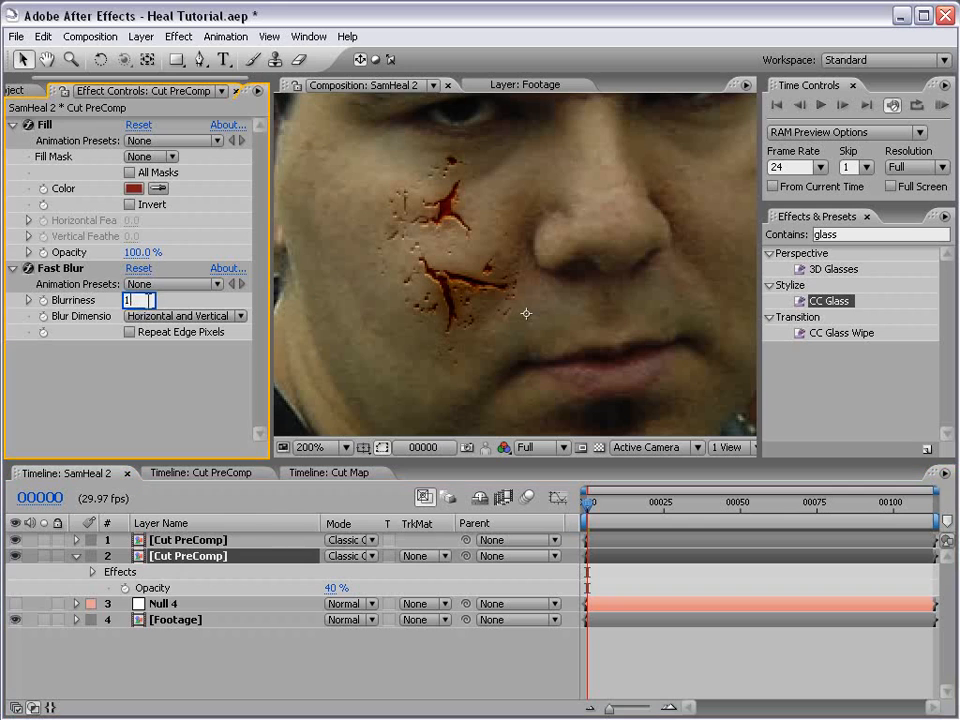
{"action": "type", "text": "1"}
{"action": "key", "text": "Return"}
{"action": "scroll", "coordinate": [450, 275], "scroll_direction": "up", "scroll_amount": 1}
{"action": "scroll", "coordinate": [452, 303], "scroll_direction": "down", "scroll_amount": 2}
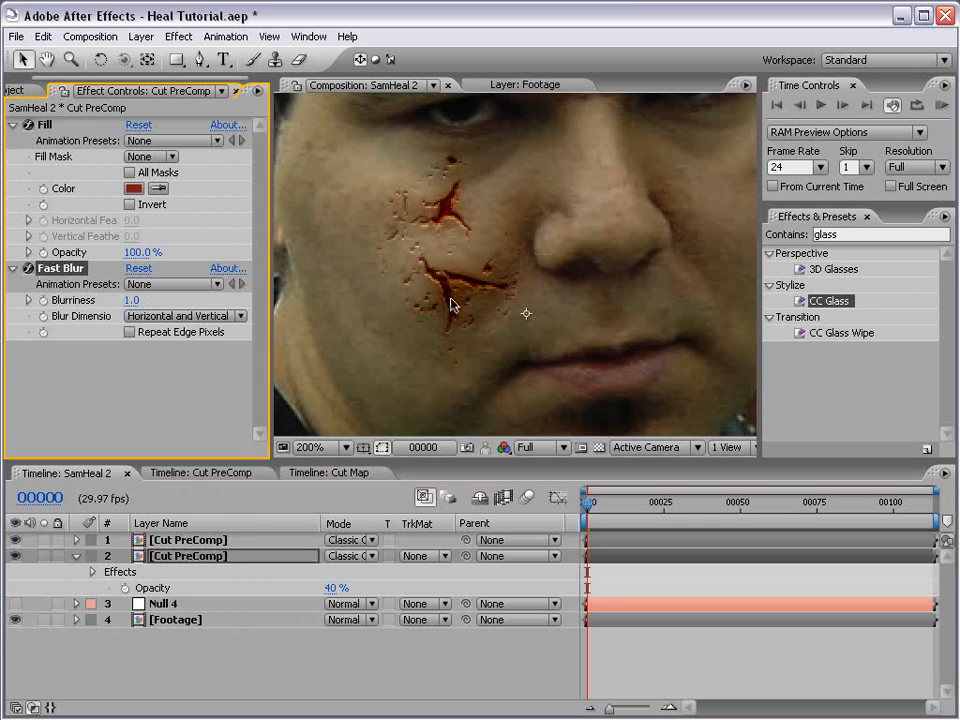
{"action": "key", "text": "grave"}
{"action": "scroll", "coordinate": [461, 339], "scroll_direction": "up", "scroll_amount": 1}
{"action": "scroll", "coordinate": [461, 339], "scroll_direction": "down", "scroll_amount": 1}
{"action": "key", "text": "grave"}
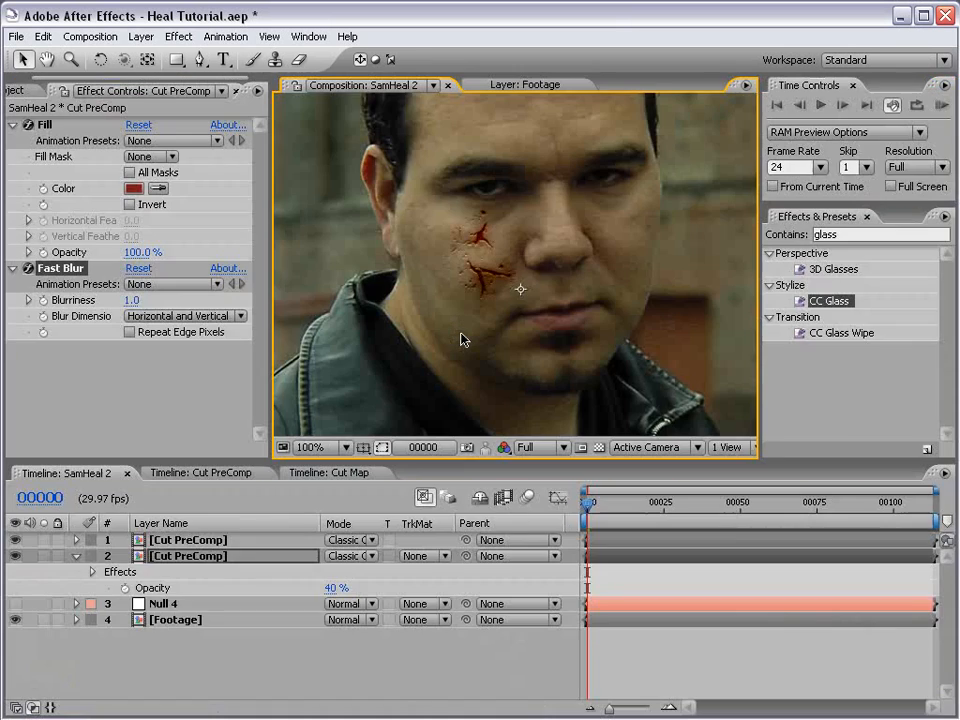
Step: Set the CC Glass Height on the Footage layer to 3
{"action": "left_click", "coordinate": [176, 620]}
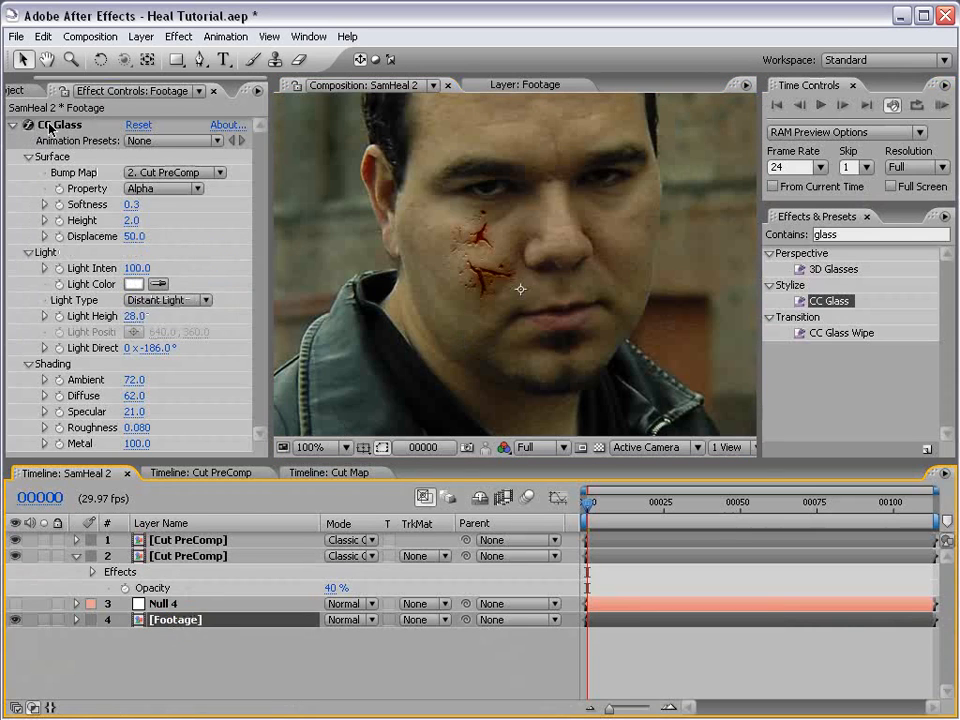
{"action": "scroll", "coordinate": [540, 290], "scroll_direction": "up", "scroll_amount": 1}
{"action": "left_click", "coordinate": [131, 220]}
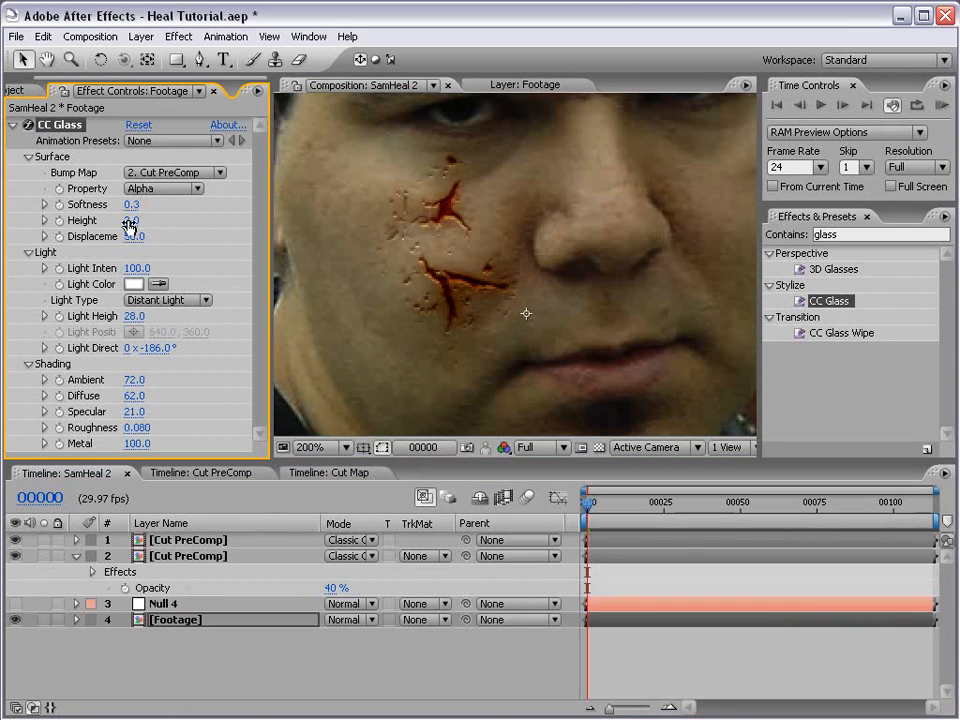
{"action": "type", "text": "2"}
{"action": "key", "text": "Return"}
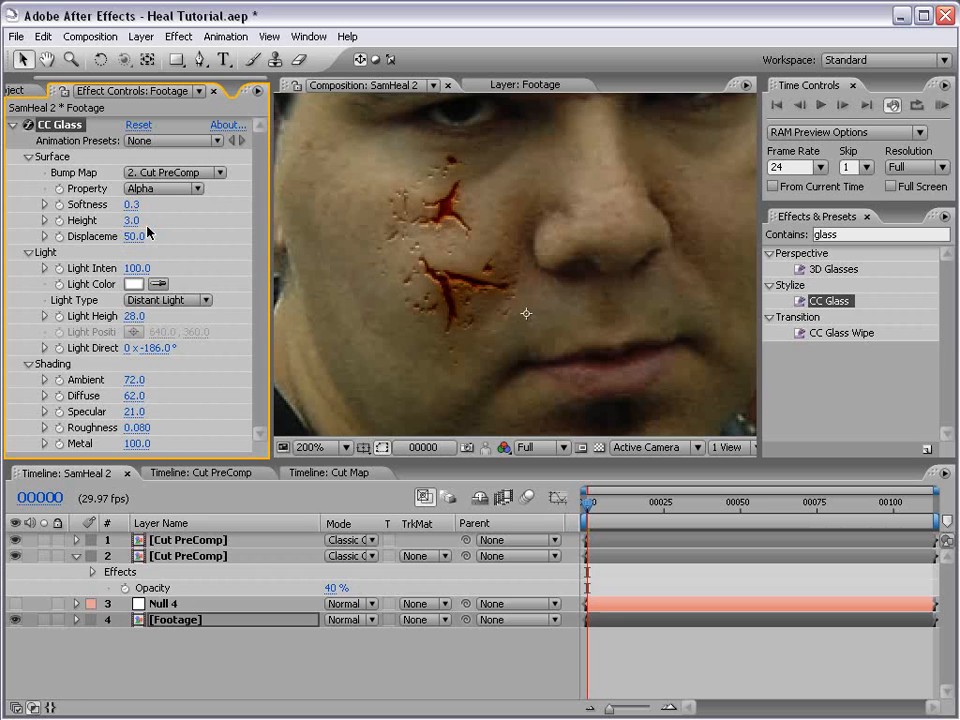
Step: Try CC Glass Softness values of 3 and 2, and a Height of 15, on the Footage layer
{"action": "left_click", "coordinate": [131, 204]}
{"action": "left_click", "coordinate": [131, 204]}
{"action": "type", "text": "0.5"}
{"action": "type", "text": "3"}
{"action": "key", "text": "Return"}
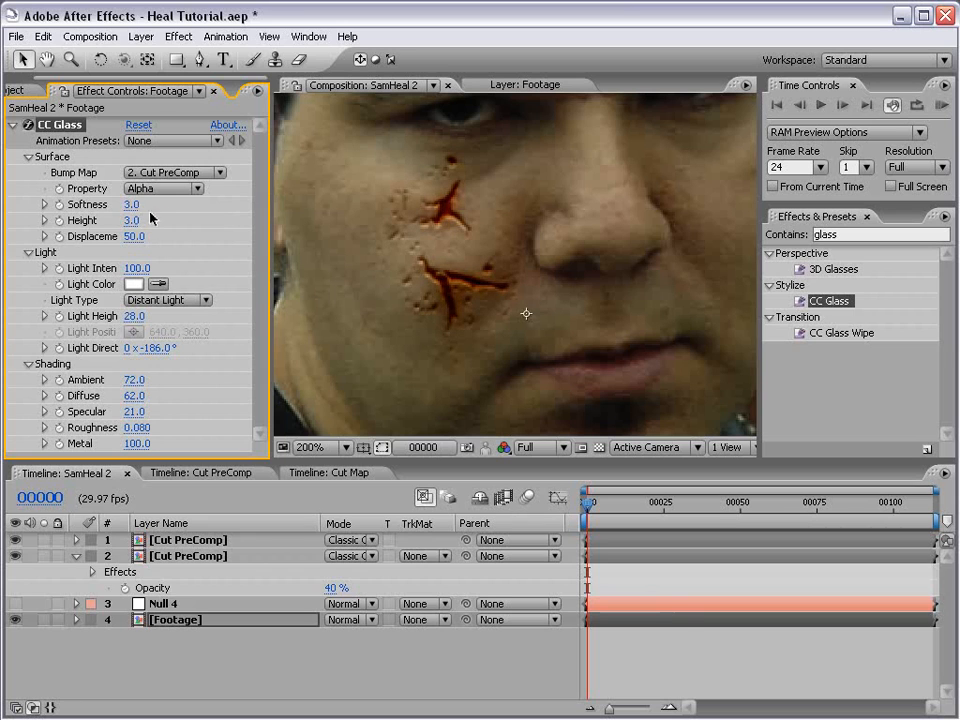
{"action": "left_click", "coordinate": [681, 667]}
{"action": "left_click", "coordinate": [131, 205]}
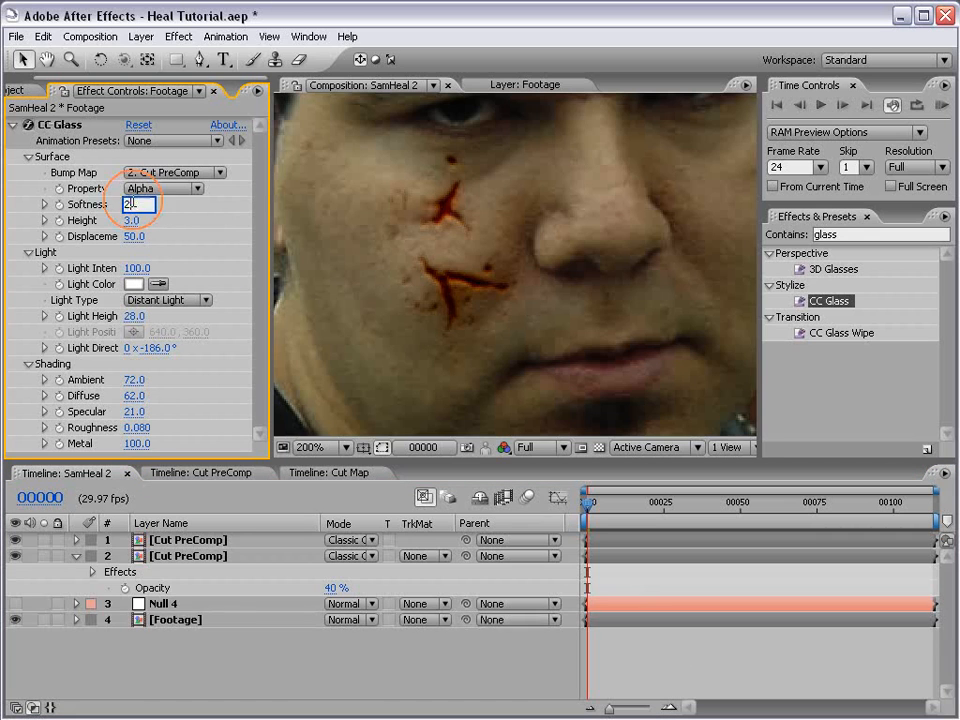
{"action": "type", "text": "2"}
{"action": "key", "text": "Return"}
{"action": "scroll", "coordinate": [535, 322], "scroll_direction": "down", "scroll_amount": 1}
{"action": "scroll", "coordinate": [535, 322], "scroll_direction": "up", "scroll_amount": 1}
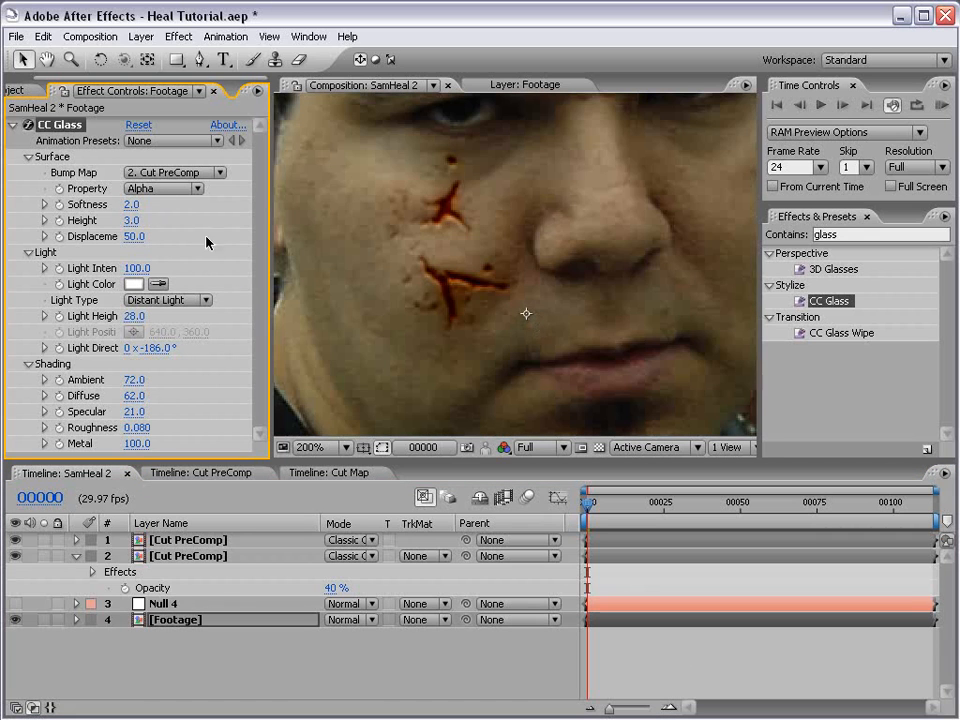
{"action": "mouse_move", "coordinate": [131, 220]}
{"action": "left_mouse_down"}
{"action": "mouse_move", "coordinate": [157, 216]}
{"action": "mouse_move", "coordinate": [137, 216]}
{"action": "left_mouse_up"}
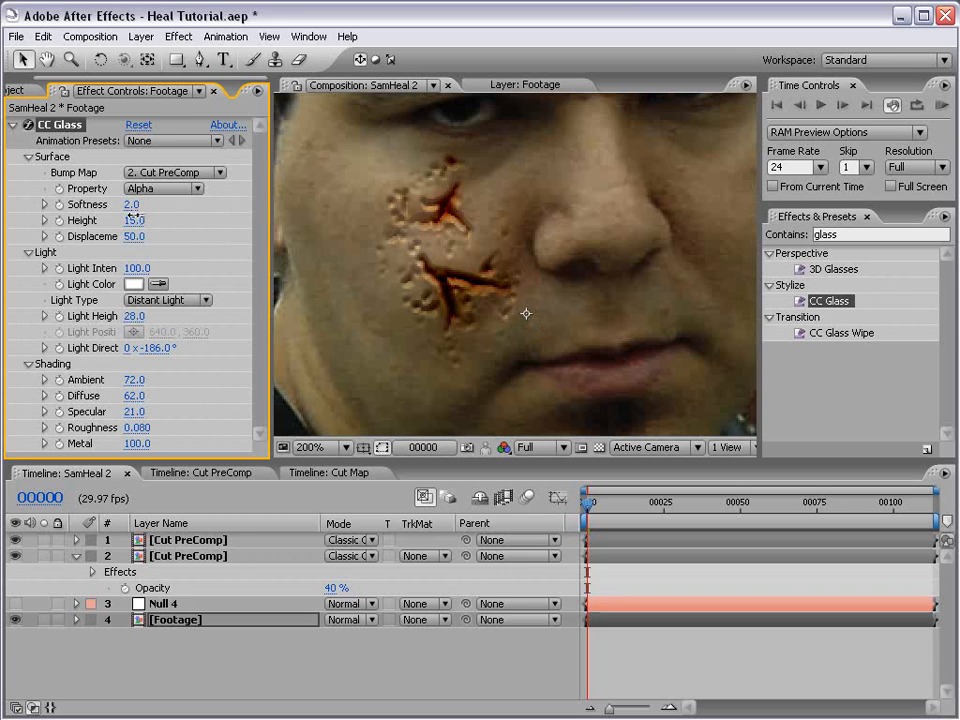
Step: Set the Footage layer's CC Glass Height to 2 and Softness to 0.5, and check the wound in an enlarged view
{"action": "left_click", "coordinate": [134, 219]}
{"action": "type", "text": "2"}
{"action": "key", "text": "Return"}
{"action": "left_click", "coordinate": [135, 206]}
{"action": "type", "text": "."}
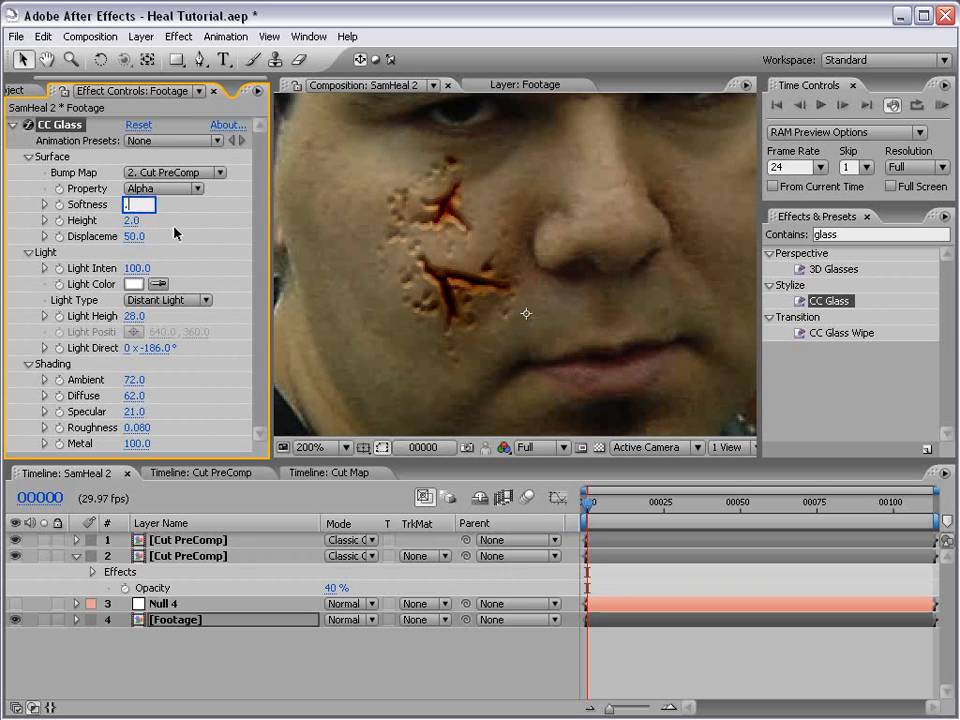
{"action": "type", "text": "5"}
{"action": "key", "text": "Return"}
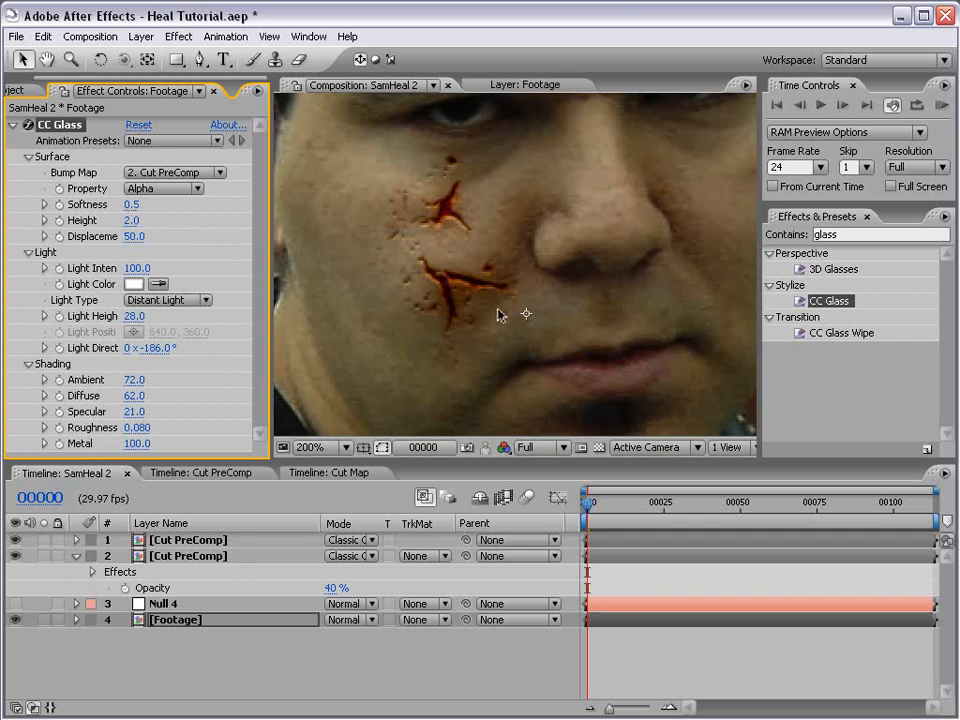
{"action": "key", "text": "grave"}
{"action": "scroll", "coordinate": [450, 357], "scroll_direction": "down", "scroll_amount": 1}
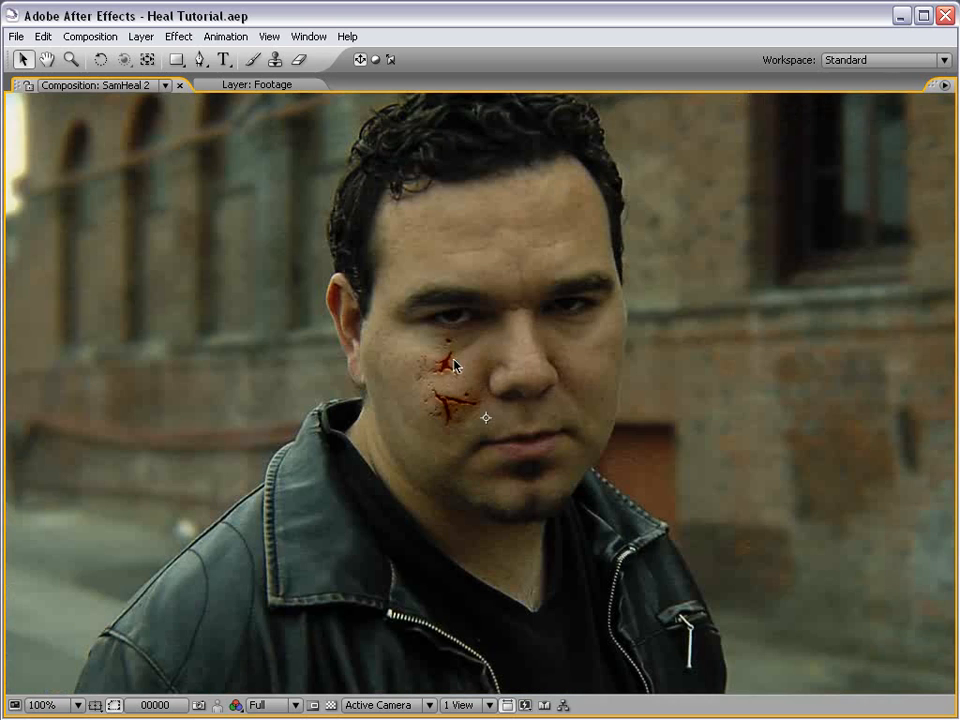
{"action": "key", "text": "grave"}
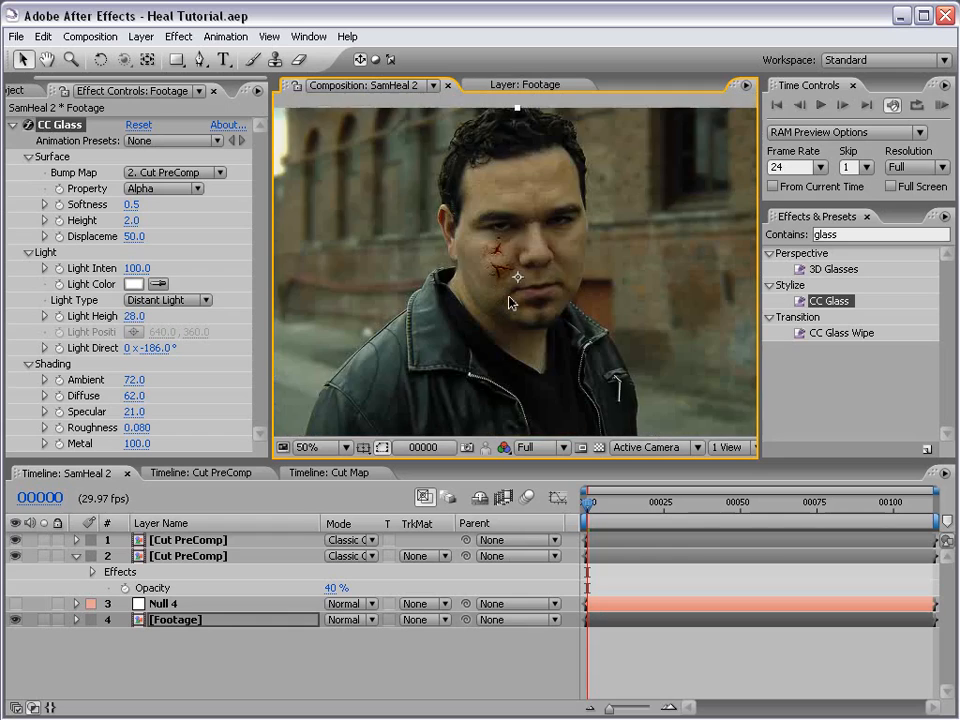
Step: Inspect the tracked wound in SamHeal 2 at frames 80 and 20, and check the Cut Map layer in the Cut PreComp composition
{"action": "left_click_drag", "start_coordinate": [590, 503], "coordinate": [832, 512]}
{"action": "left_click", "coordinate": [188, 556]}
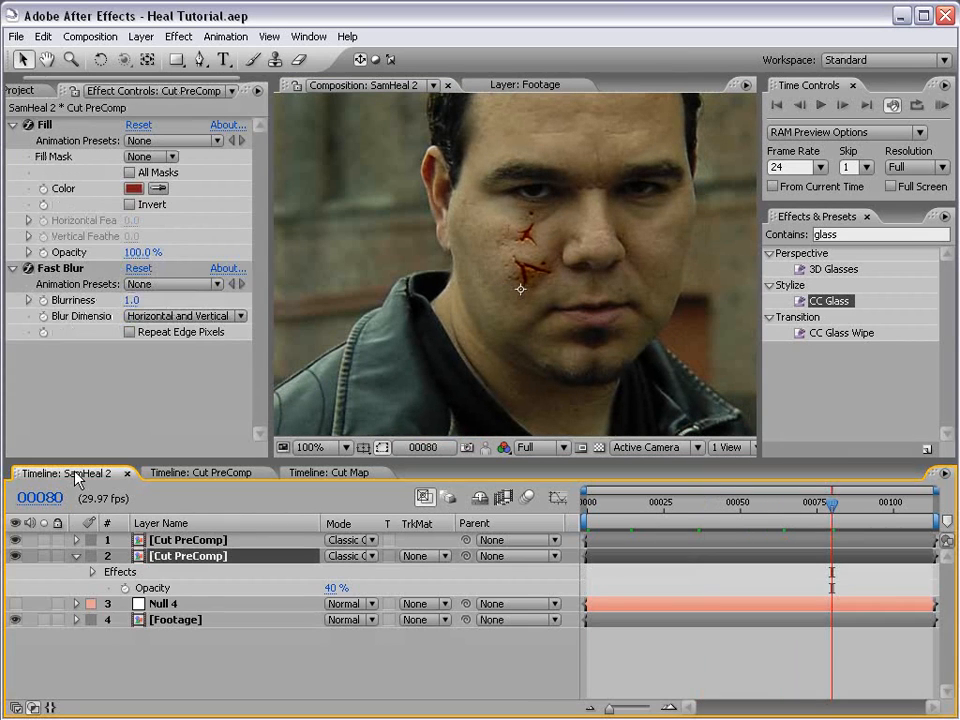
{"action": "left_click", "coordinate": [197, 474]}
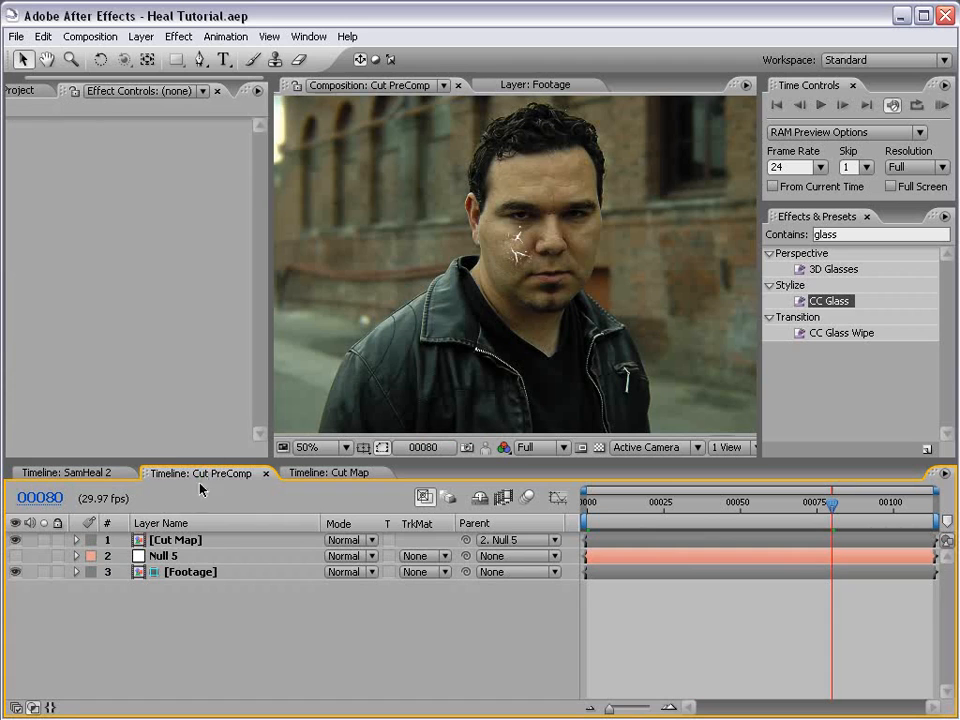
{"action": "left_click", "coordinate": [172, 540]}
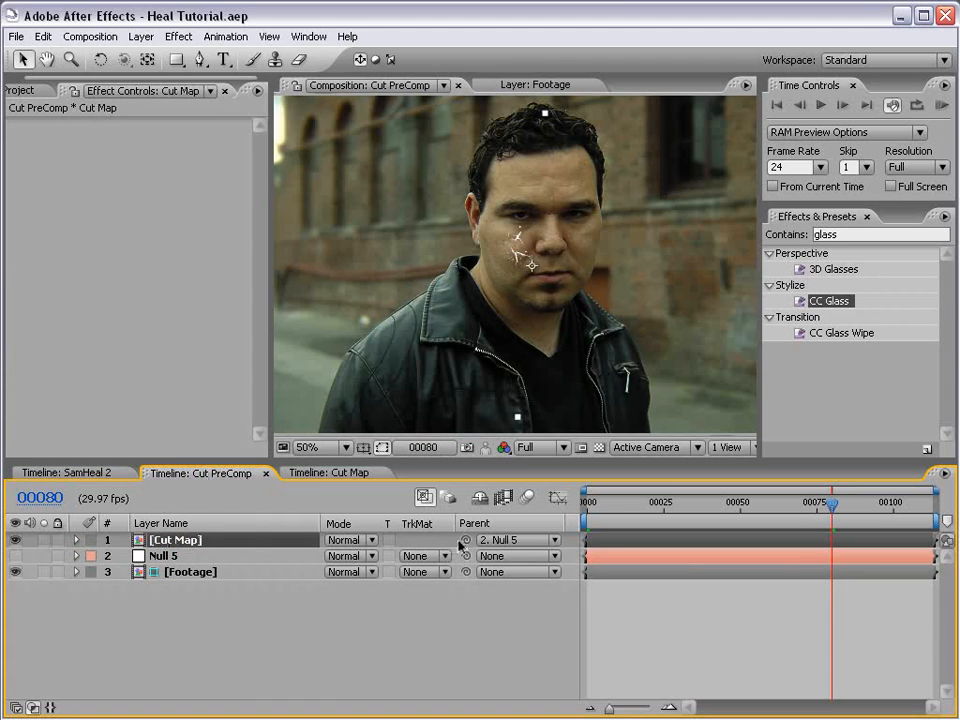
{"action": "left_click", "coordinate": [66, 472]}
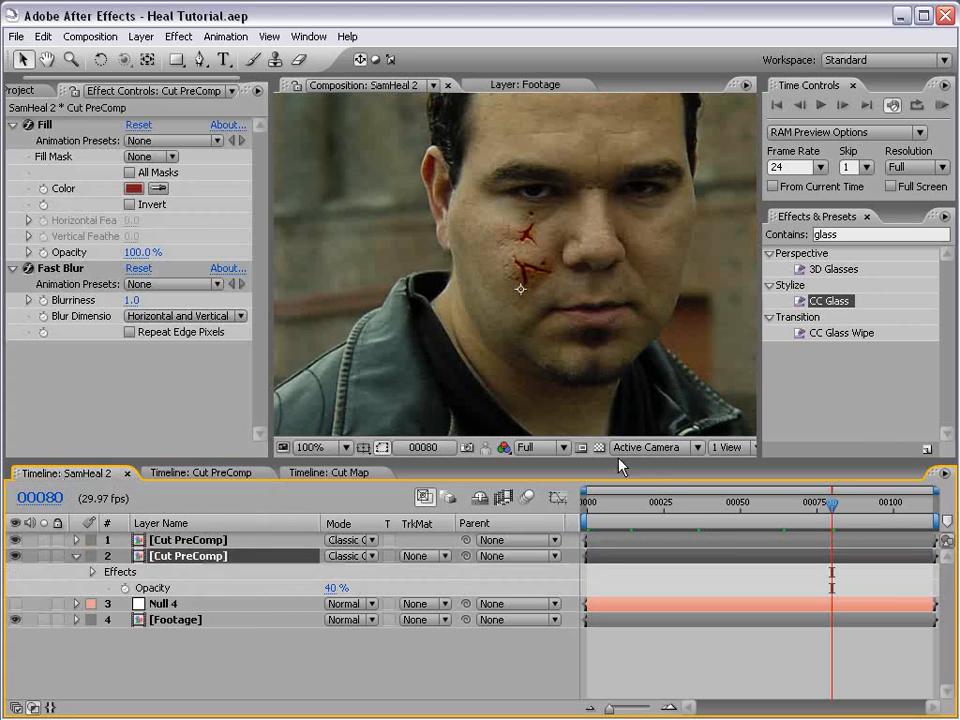
{"action": "left_click", "coordinate": [648, 507]}
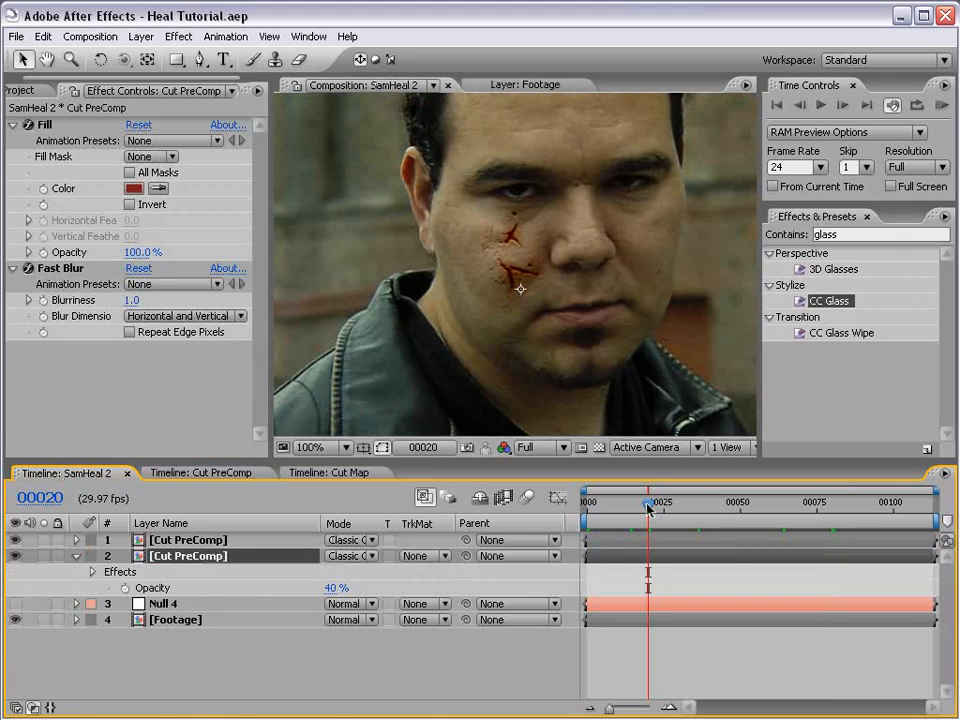
{"action": "key", "text": "grave"}
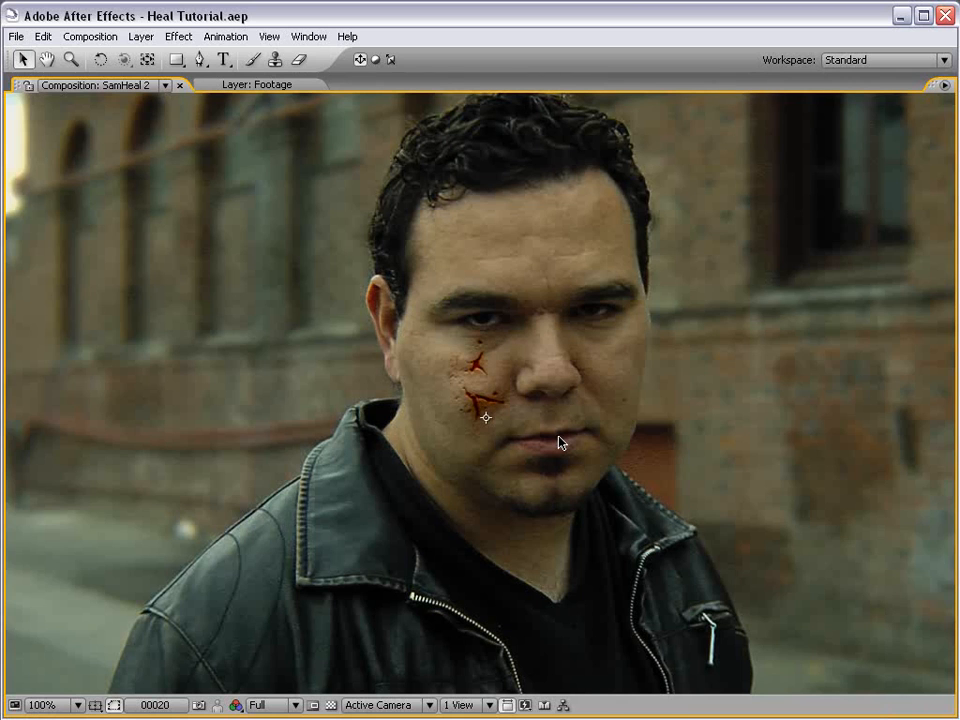
{"action": "key", "text": "grave"}
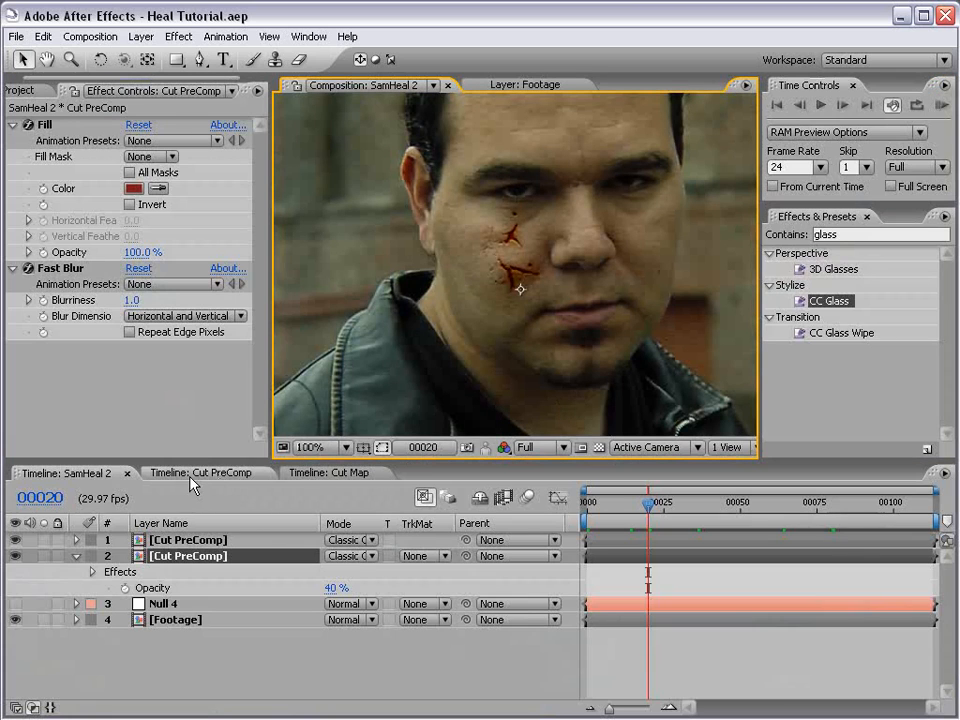
Step: Apply the Simple Choker effect to the Cut Map layer in the Cut PreComp composition
{"action": "left_click", "coordinate": [197, 483]}
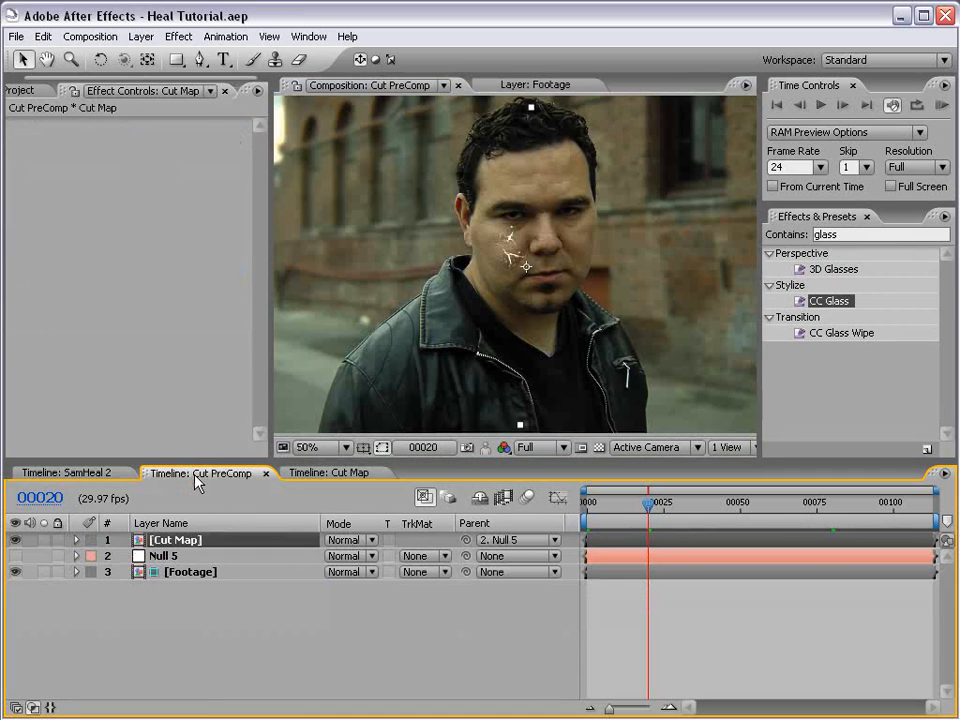
{"action": "key", "text": "ctrl+shift+a"}
{"action": "left_click", "coordinate": [180, 541]}
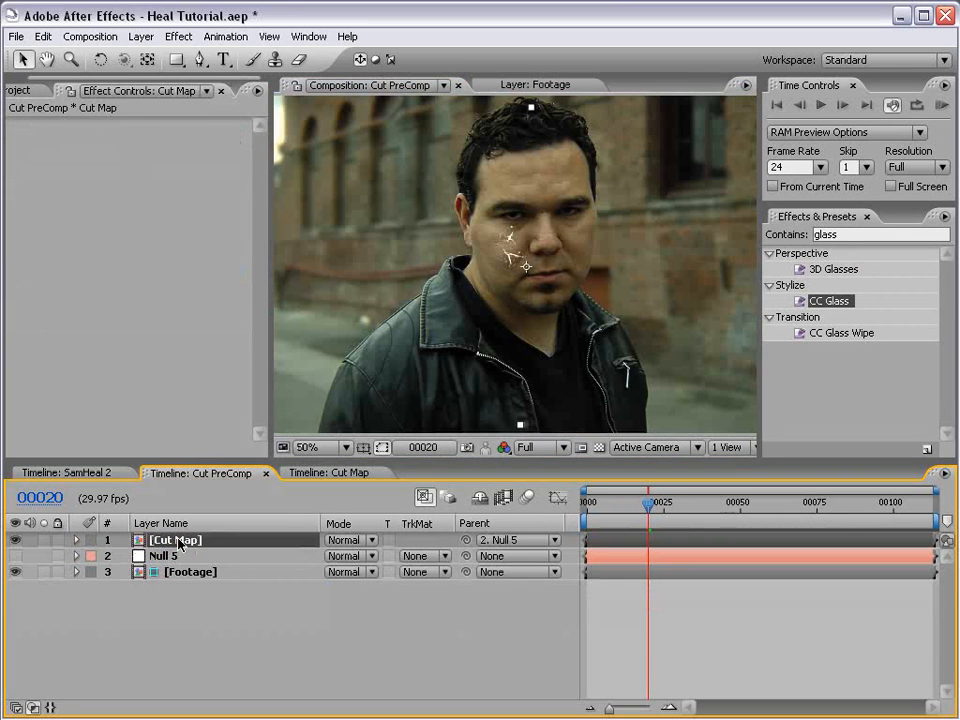
{"action": "left_click", "coordinate": [180, 37]}
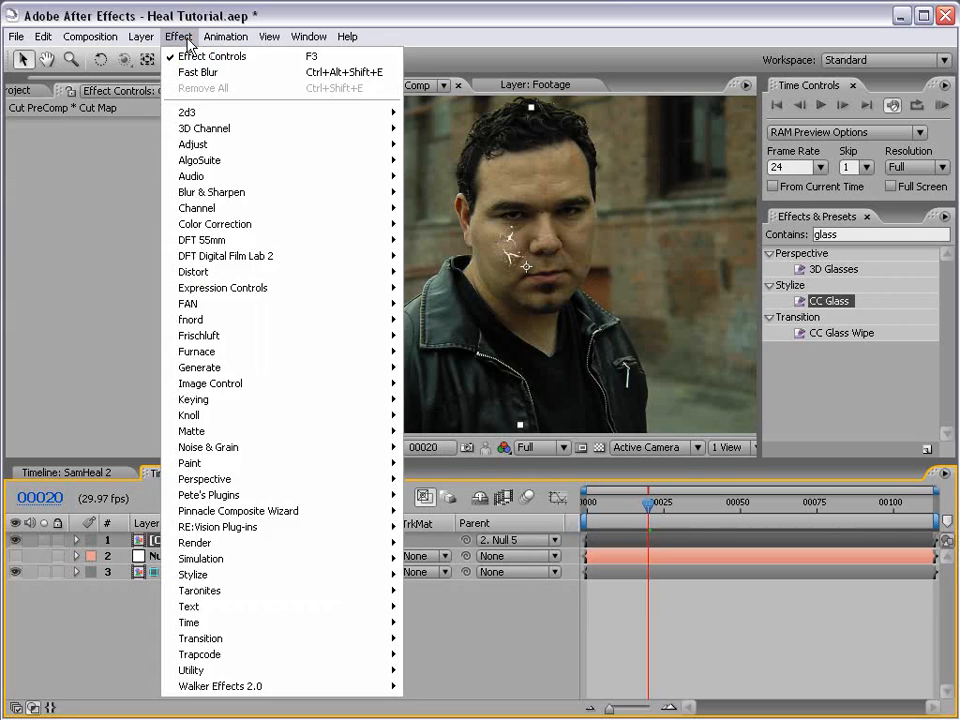
{"action": "mouse_move", "coordinate": [231, 433]}
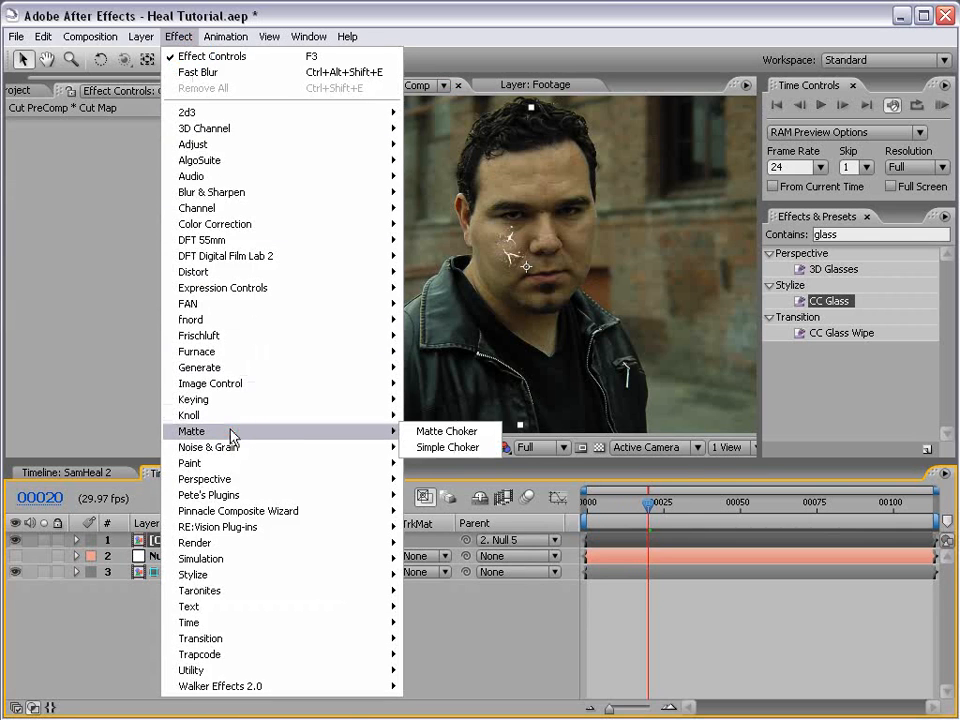
{"action": "left_click", "coordinate": [487, 452]}
{"action": "scroll", "coordinate": [520, 260], "scroll_direction": "up", "scroll_amount": 1}
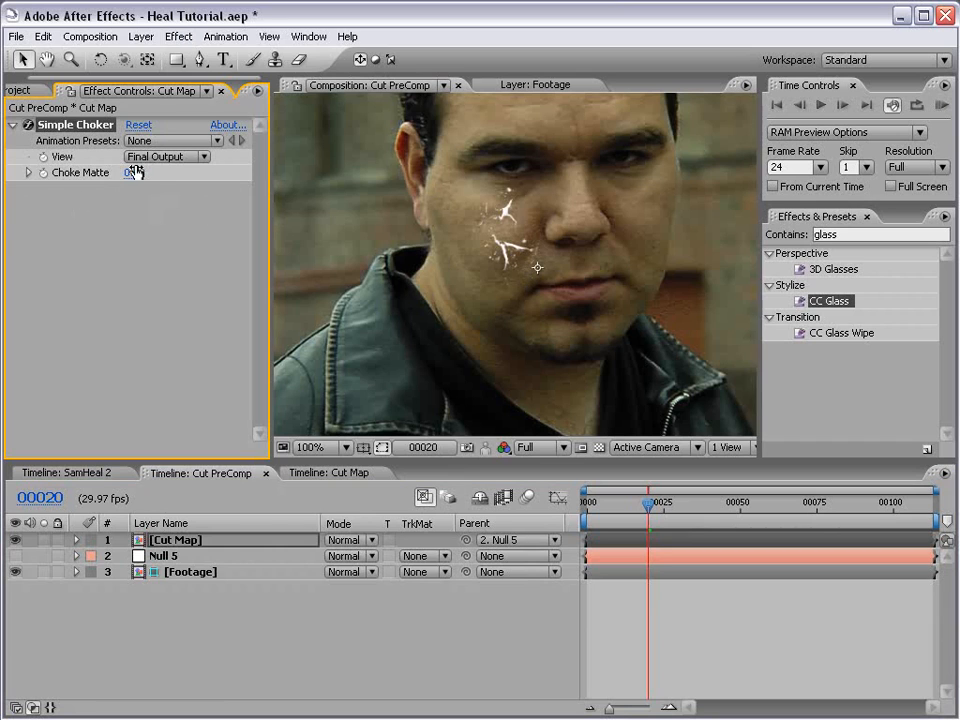
Step: Try a Choke Matte of 1.50 on the Cut Map layer and undo it
{"action": "mouse_move", "coordinate": [139, 165]}
{"action": "left_mouse_down"}
{"action": "mouse_move", "coordinate": [190, 160]}
{"action": "mouse_move", "coordinate": [113, 157]}
{"action": "mouse_move", "coordinate": [151, 149]}
{"action": "mouse_move", "coordinate": [118, 150]}
{"action": "mouse_move", "coordinate": [133, 150]}
{"action": "left_mouse_up"}
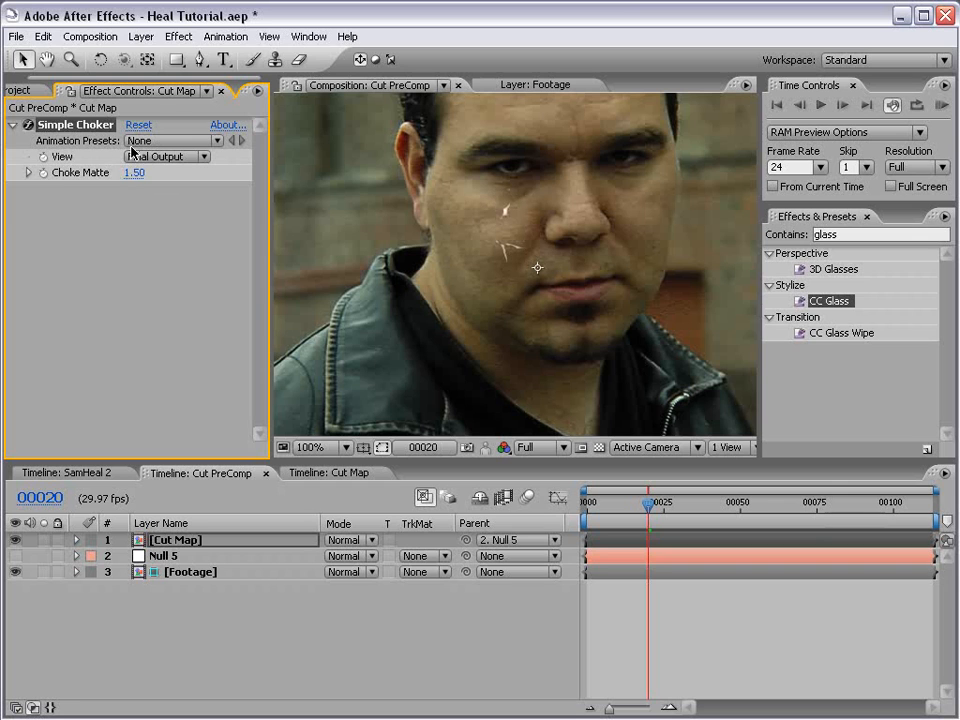
{"action": "key", "text": "ctrl+z"}
{"action": "scroll", "coordinate": [478, 260], "scroll_direction": "up", "scroll_amount": 1}
{"action": "key", "text": "space"}
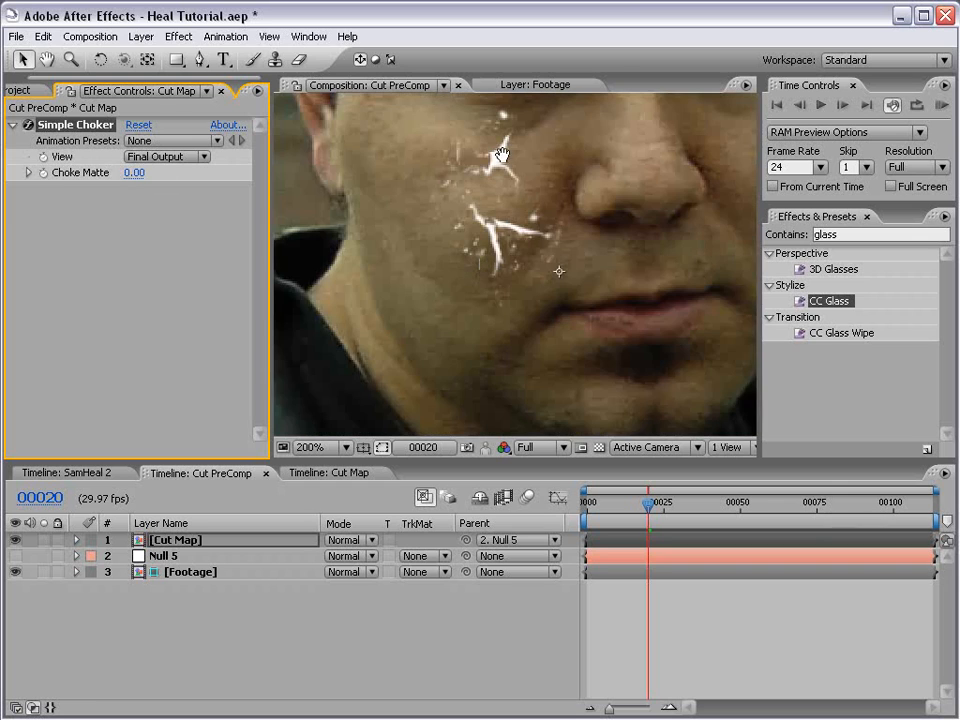
{"action": "left_click_drag", "start_coordinate": [501, 155], "coordinate": [505, 209]}
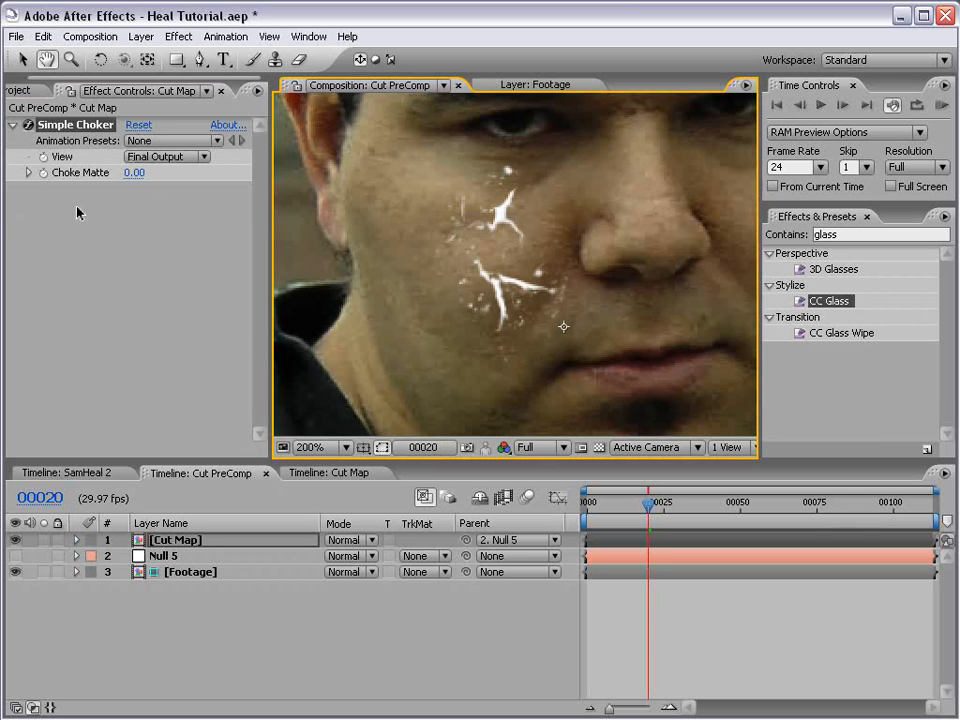
Step: Start animating the Simple Choker's Choke Matte with a keyframe of 0 at frame 35
{"action": "left_click_drag", "start_coordinate": [608, 514], "coordinate": [695, 517]}
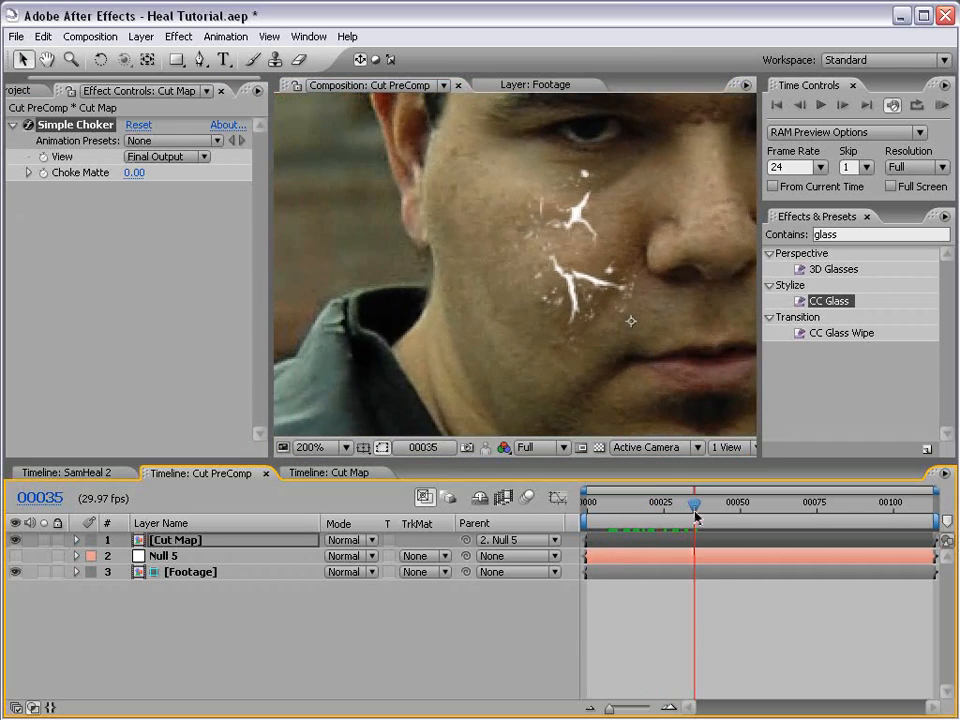
{"action": "scroll", "coordinate": [630, 320], "scroll_direction": "down", "scroll_amount": 1}
{"action": "key", "text": "space"}
{"action": "left_click_drag", "start_coordinate": [630, 321], "coordinate": [532, 298]}
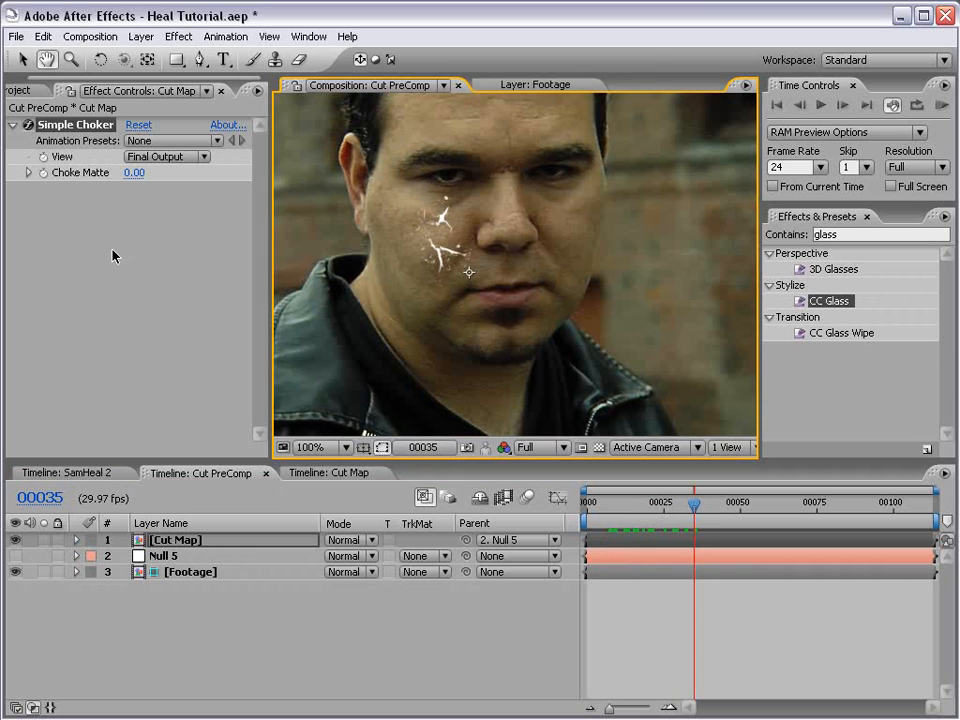
{"action": "left_click", "coordinate": [43, 172]}
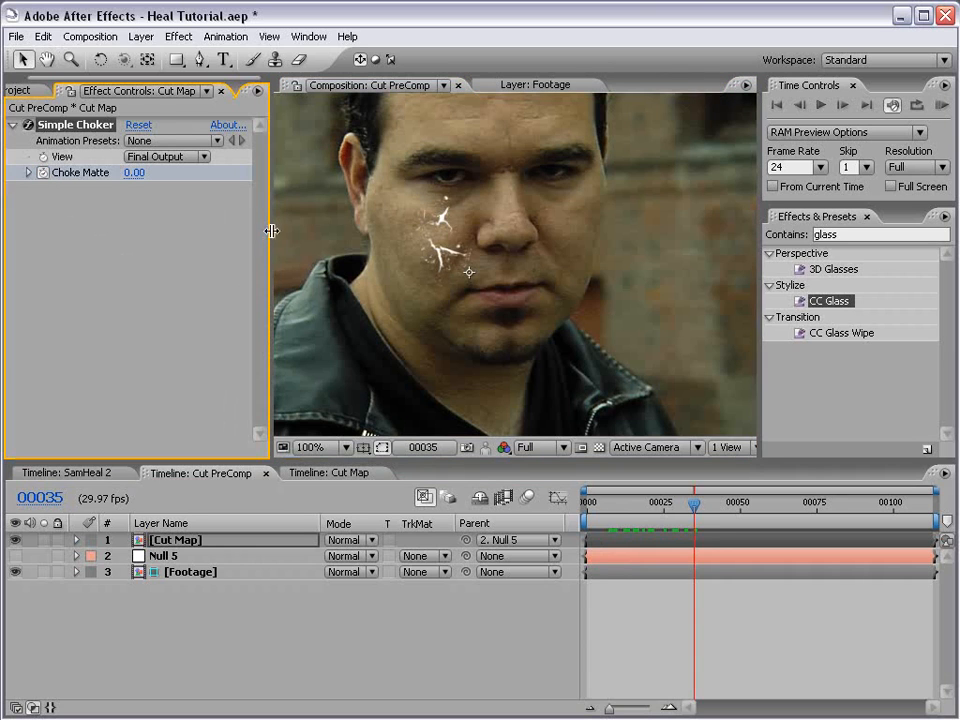
Step: Set a Choke Matte keyframe of 5.70 at frame 79 on the Cut Map layer and reveal the layer's keyframes
{"action": "left_click_drag", "start_coordinate": [271, 231], "coordinate": [305, 231]}
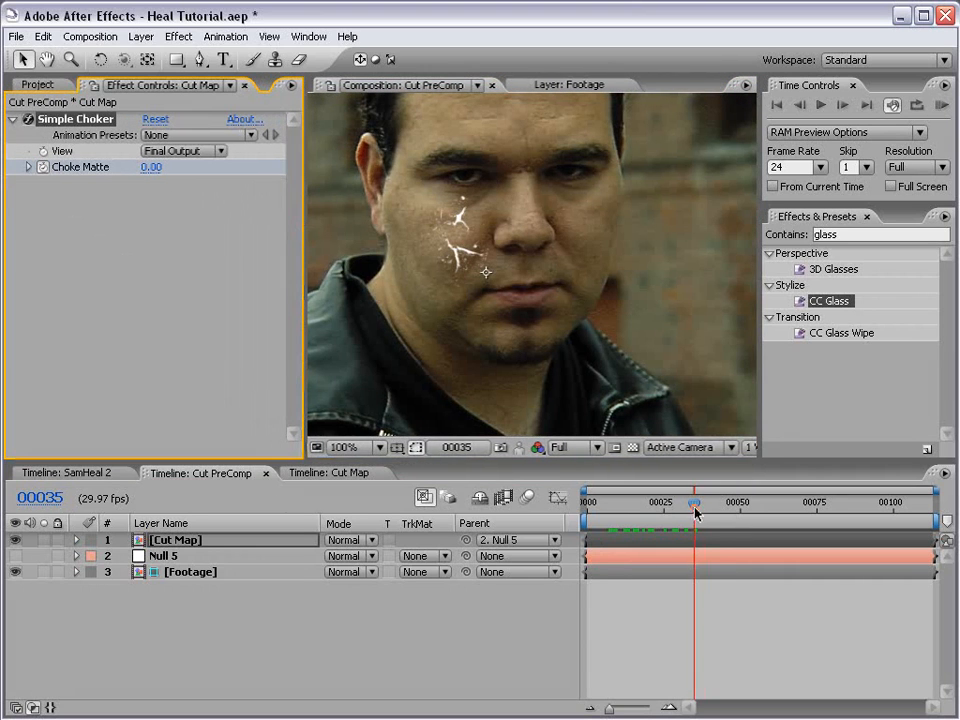
{"action": "left_click_drag", "start_coordinate": [696, 513], "coordinate": [829, 522]}
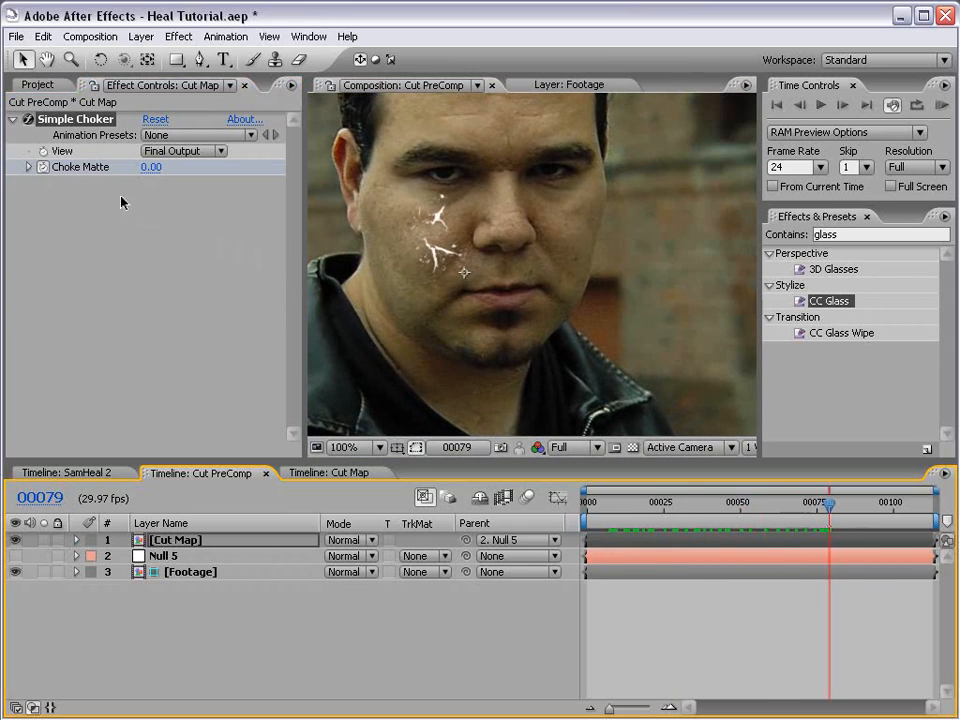
{"action": "left_click", "coordinate": [151, 167]}
{"action": "type", "text": "1"}
{"action": "key", "text": "Return"}
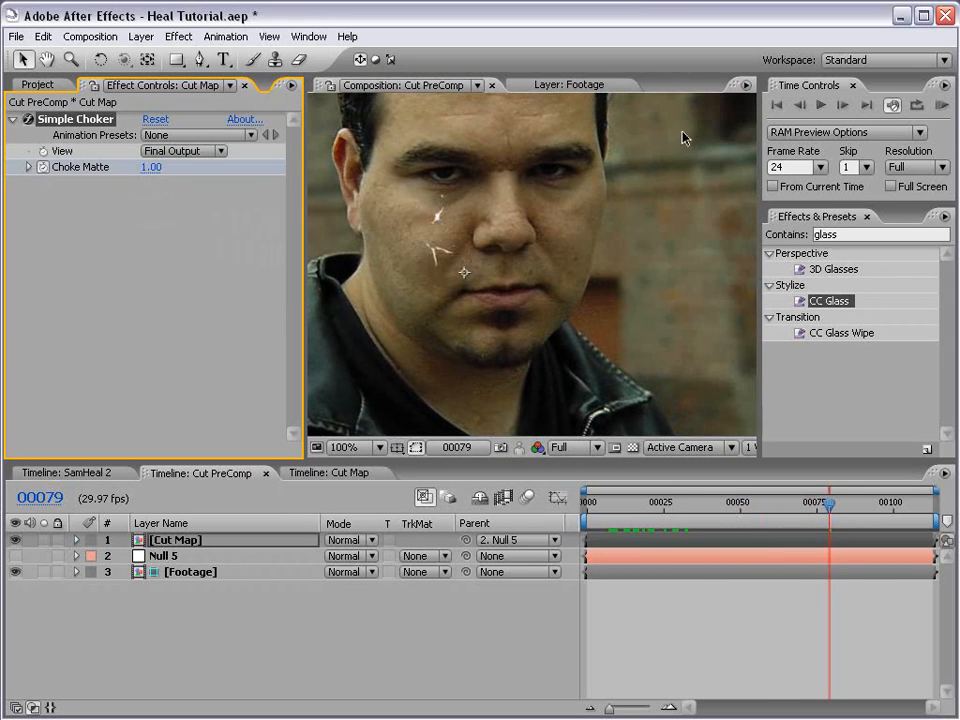
{"action": "left_click_drag", "start_coordinate": [155, 174], "coordinate": [190, 163]}
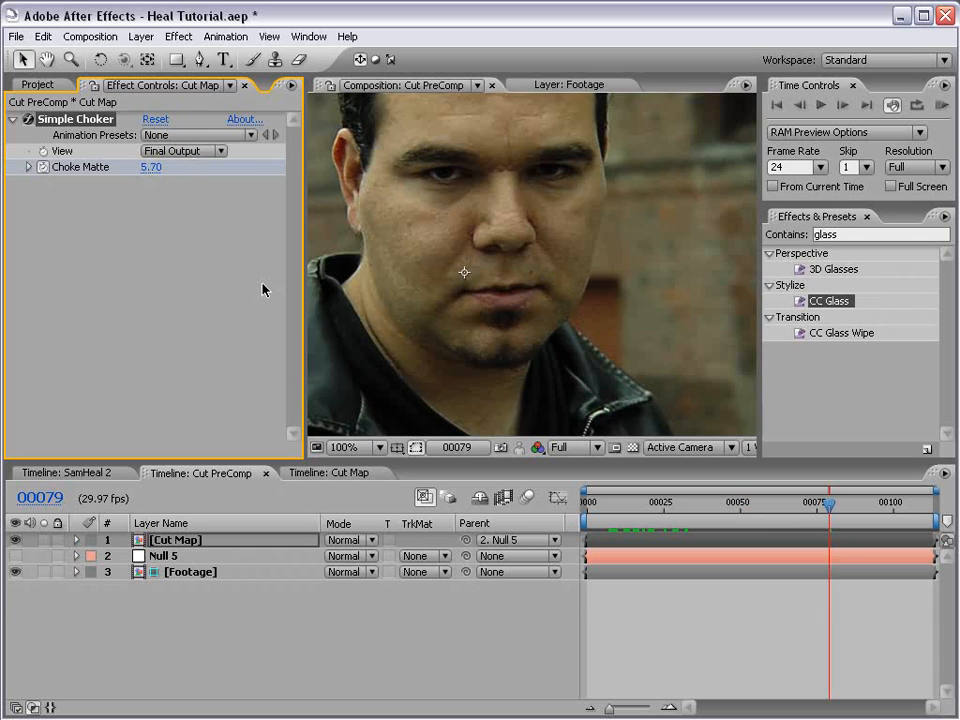
{"action": "key", "text": "u"}
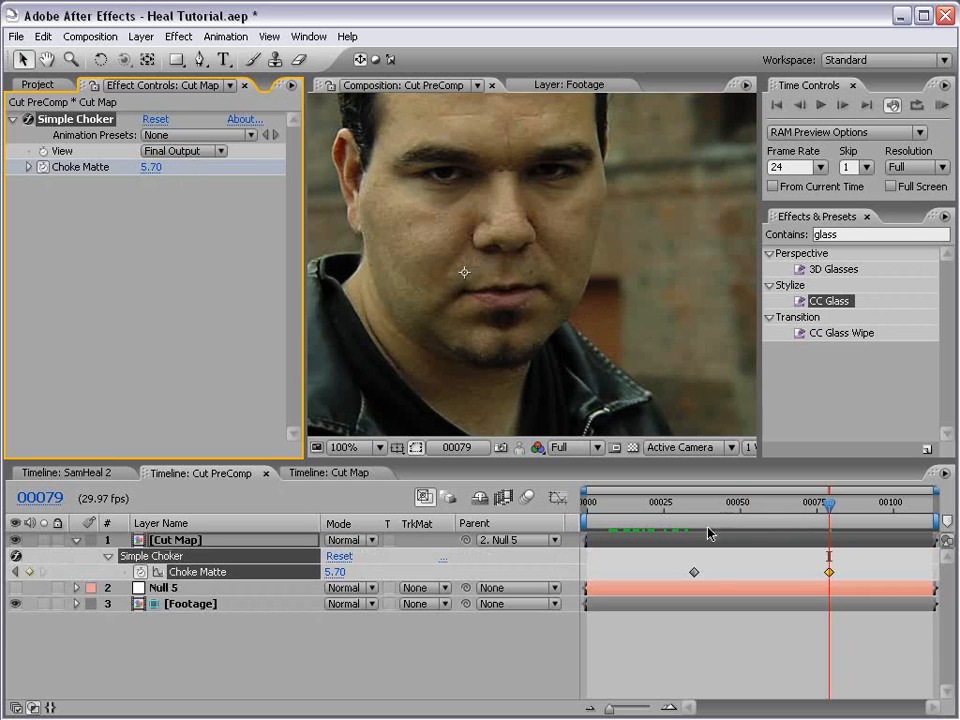
Step: Examine the shrinking wound shape up close between frames 35 and 52
{"action": "mouse_move", "coordinate": [693, 515]}
{"action": "left_mouse_down"}
{"action": "mouse_move", "coordinate": [756, 515]}
{"action": "mouse_move", "coordinate": [694, 517]}
{"action": "left_mouse_up"}
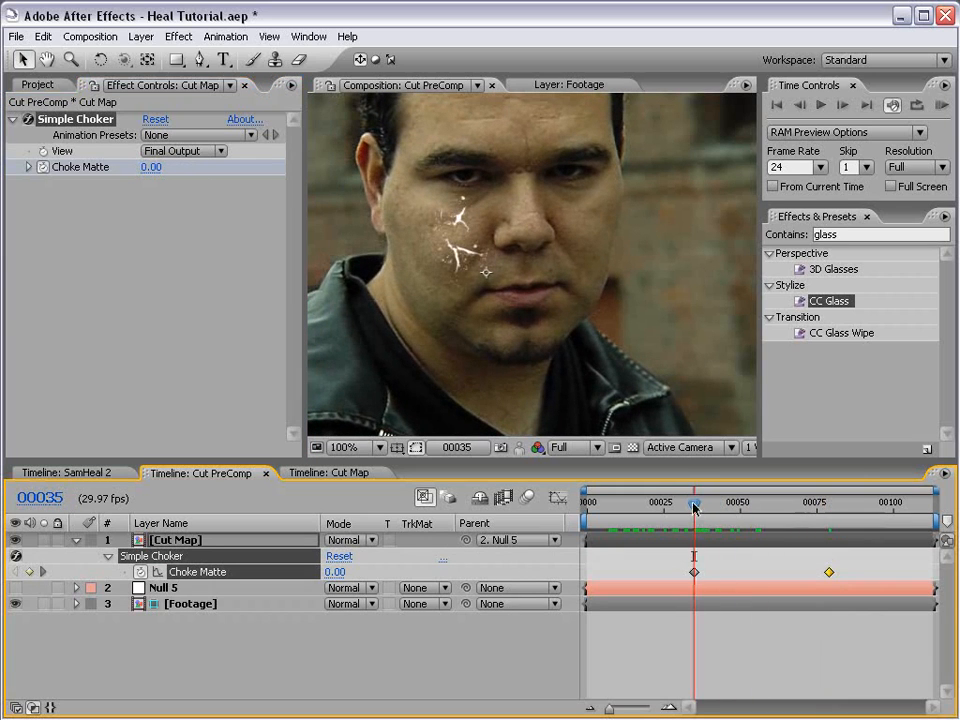
{"action": "scroll", "coordinate": [468, 243], "scroll_direction": "up", "scroll_amount": 1}
{"action": "key", "text": "space"}
{"action": "left_click_drag", "start_coordinate": [446, 225], "coordinate": [528, 271]}
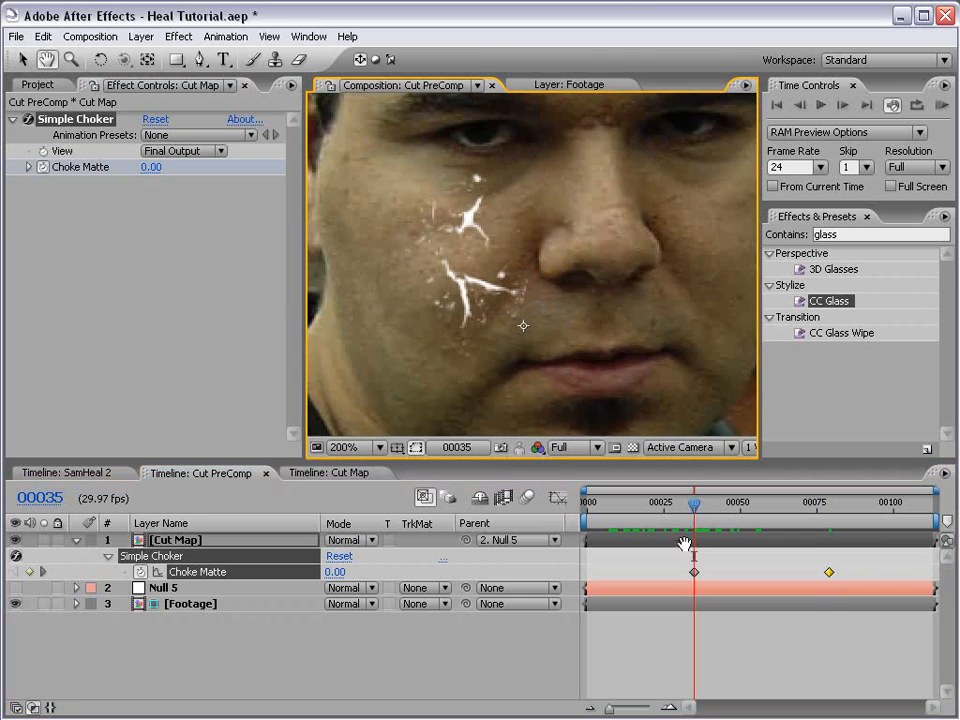
{"action": "left_click_drag", "start_coordinate": [694, 503], "coordinate": [748, 507]}
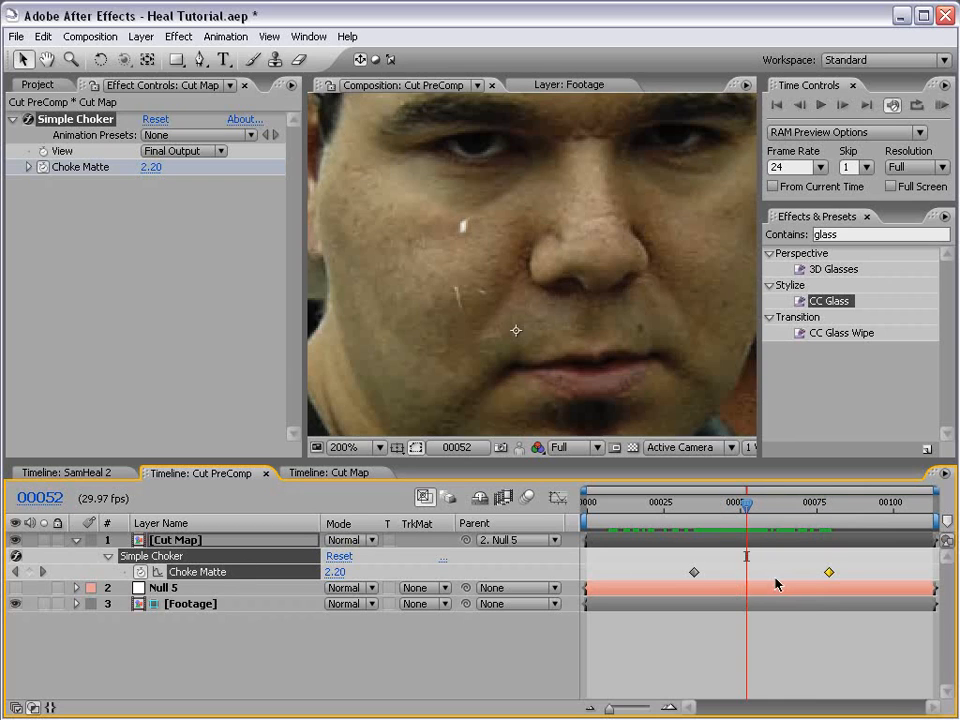
Step: Add a Choke Matte keyframe at frame 41, moving it to about frame 66 and the last keyframe to about frame 101
{"action": "left_click", "coordinate": [694, 505]}
{"action": "left_click_drag", "start_coordinate": [694, 505], "coordinate": [713, 507]}
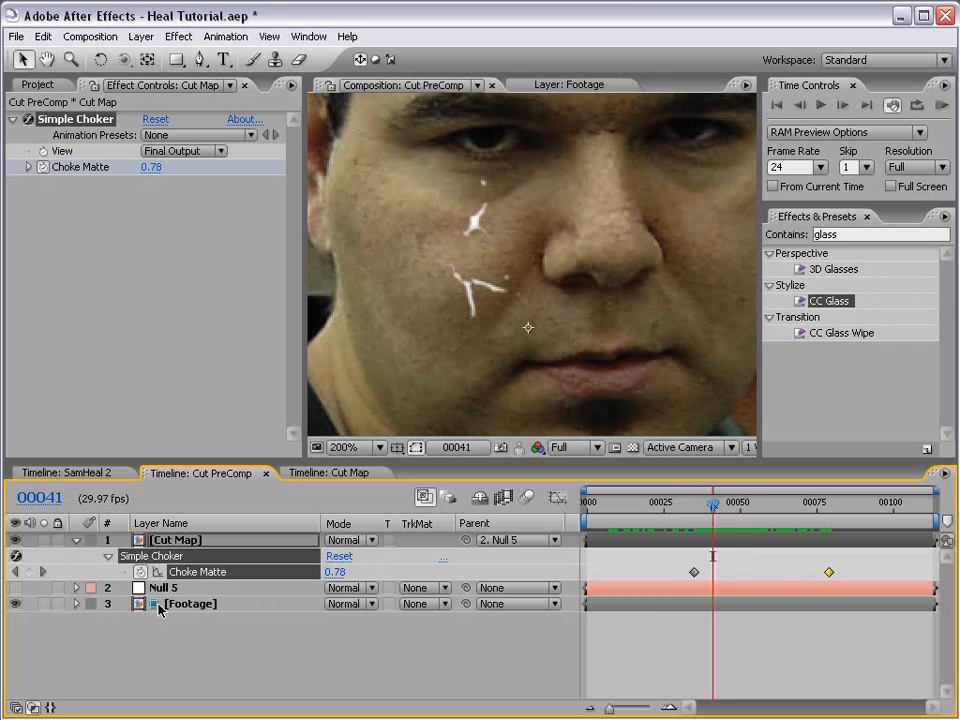
{"action": "left_click", "coordinate": [30, 572]}
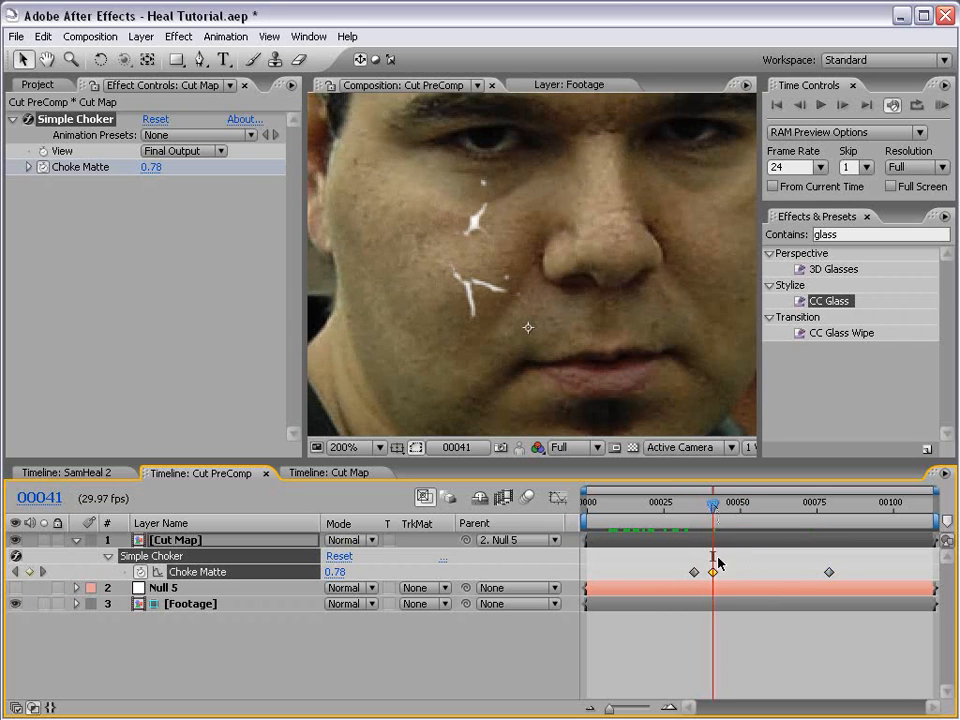
{"action": "left_click_drag", "start_coordinate": [713, 573], "coordinate": [896, 578]}
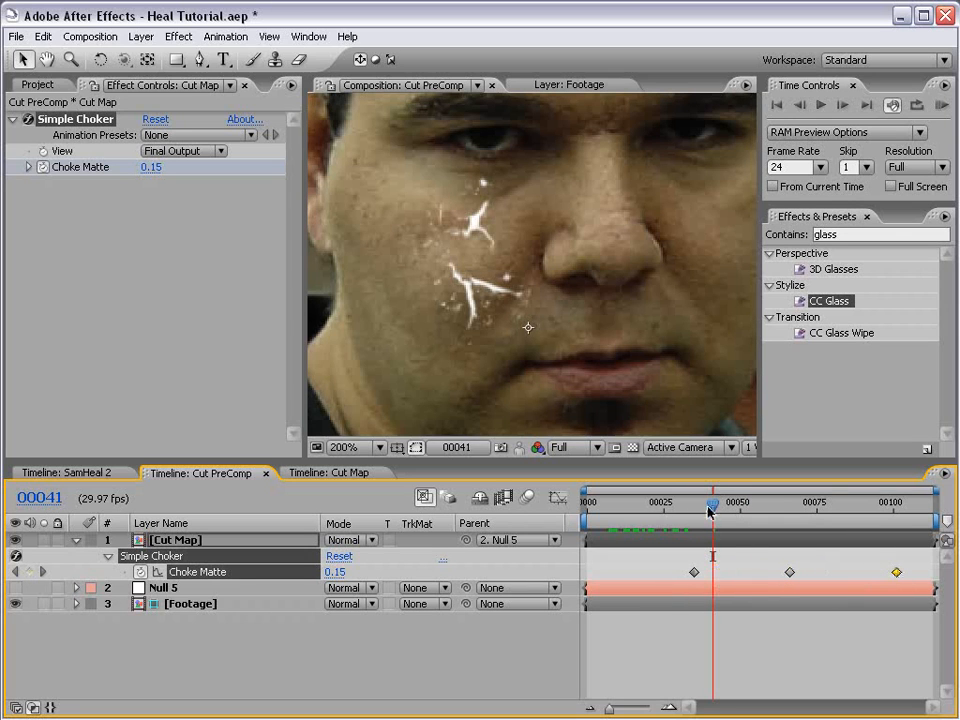
Step: Add a Choke Matte keyframe at frame 49 and move it back to about frame 39
{"action": "left_click_drag", "start_coordinate": [708, 511], "coordinate": [740, 506]}
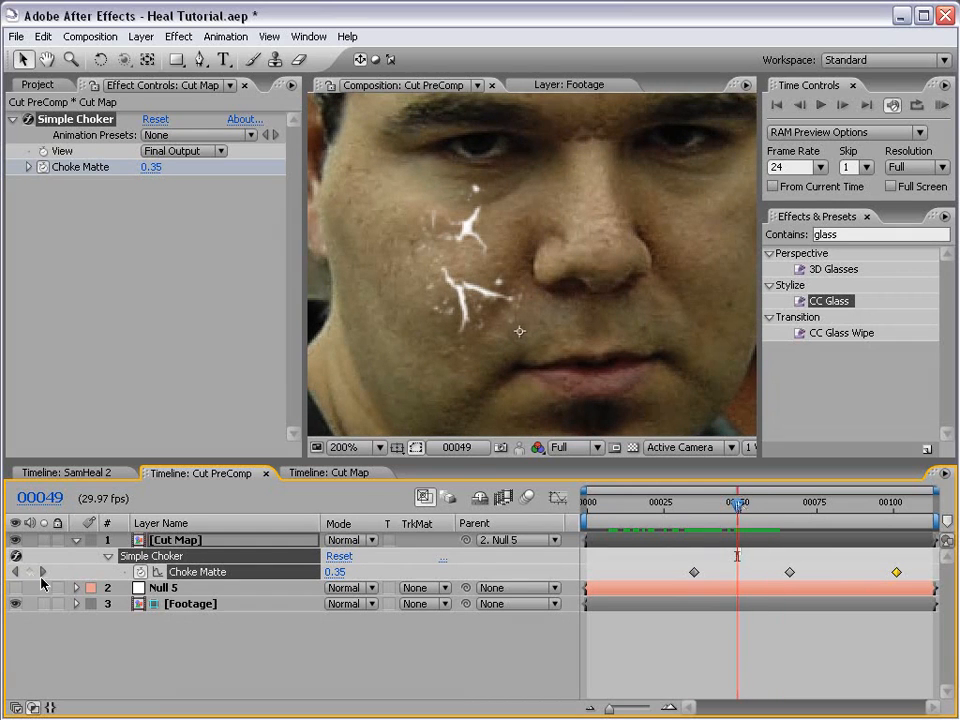
{"action": "left_click", "coordinate": [29, 572]}
{"action": "left_click_drag", "start_coordinate": [737, 572], "coordinate": [710, 577]}
Step: Add a Choke Matte keyframe at frame 47, move it to about frame 60, and delete the one near frame 66
{"action": "left_click_drag", "start_coordinate": [700, 506], "coordinate": [731, 506]}
{"action": "left_click", "coordinate": [30, 572]}
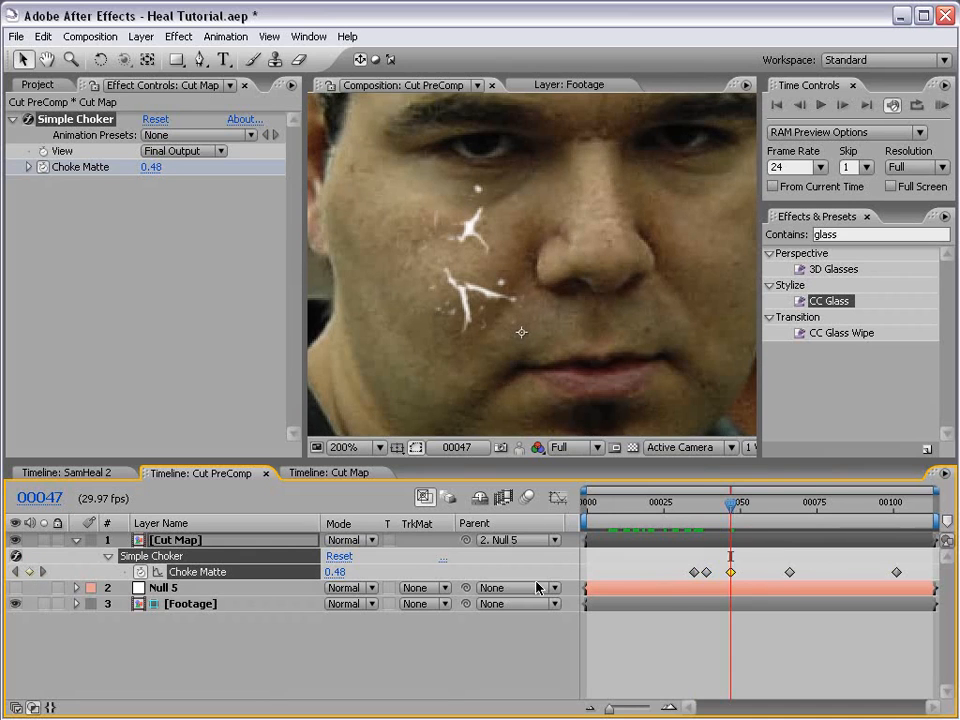
{"action": "left_click_drag", "start_coordinate": [731, 575], "coordinate": [778, 566]}
{"action": "key", "text": "Delete"}
Step: Add a Choke Matte keyframe at frame 55 and move the keyframe following it to about frame 86
{"action": "left_click_drag", "start_coordinate": [689, 509], "coordinate": [761, 509]}
{"action": "left_click", "coordinate": [29, 572]}
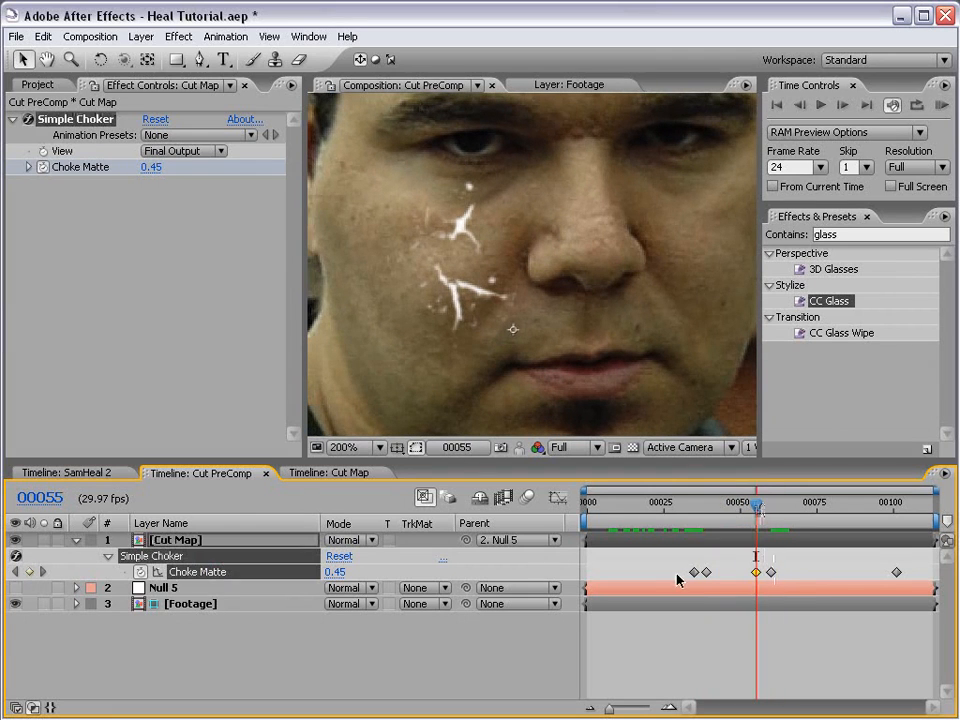
{"action": "left_click_drag", "start_coordinate": [772, 574], "coordinate": [850, 573]}
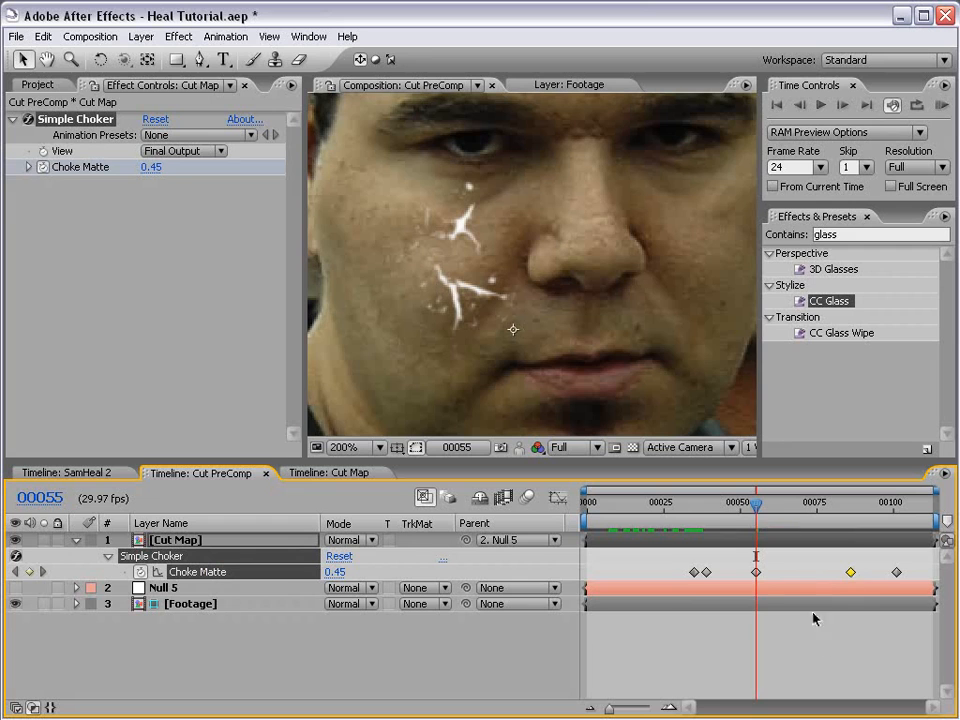
Step: Review the choke animation in Cut PreComp and check the healing wound in SamHeal 2 between frames 37 and 84
{"action": "left_click", "coordinate": [740, 512]}
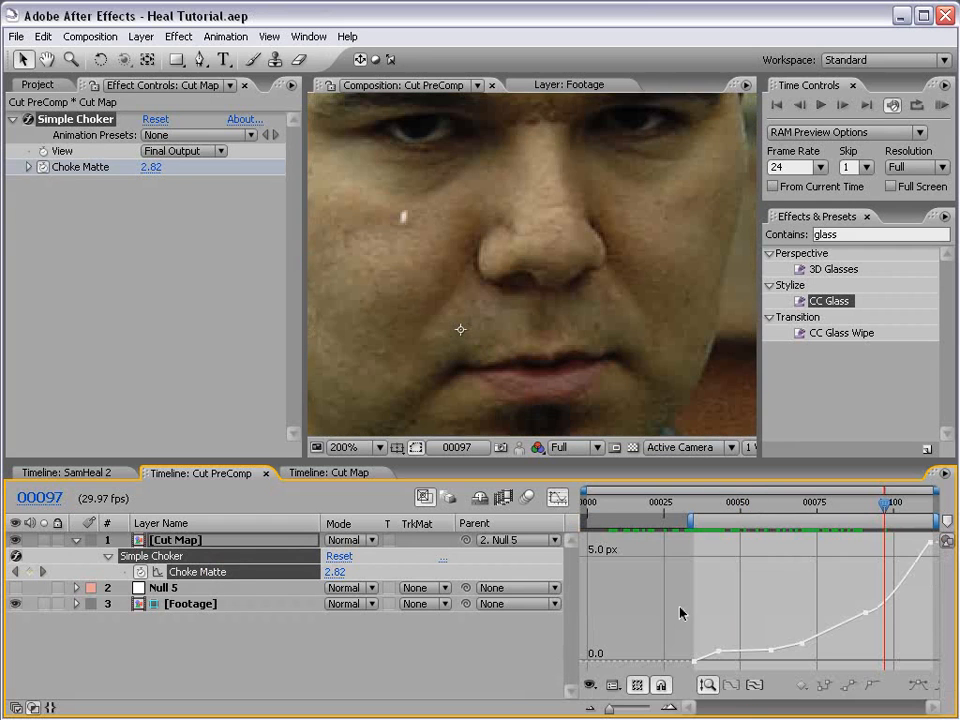
{"action": "left_click_drag", "start_coordinate": [690, 505], "coordinate": [715, 616]}
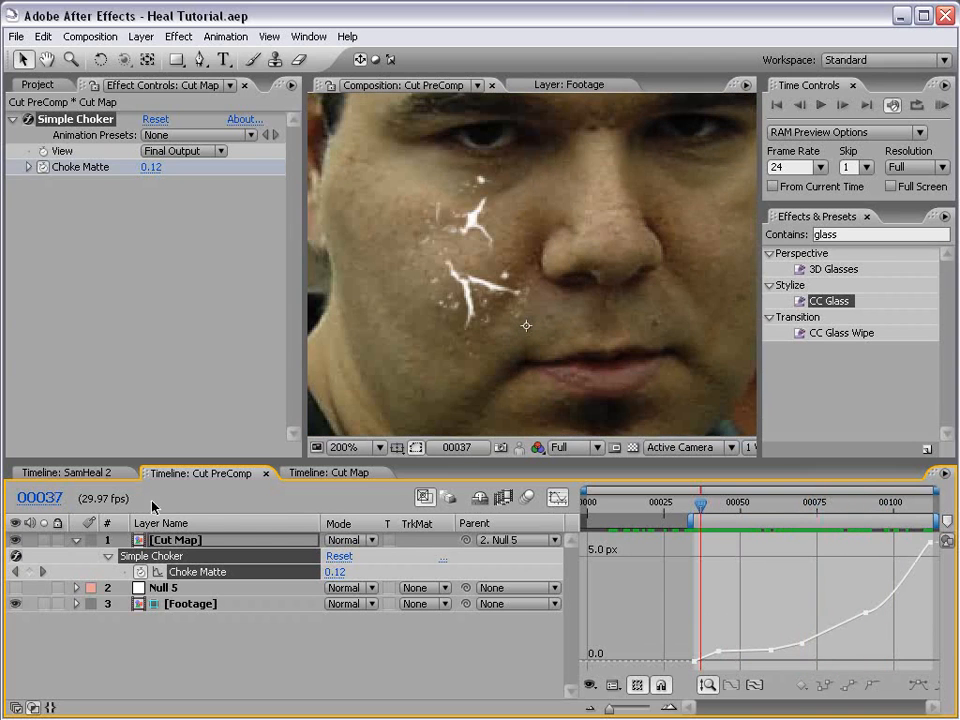
{"action": "left_click", "coordinate": [80, 473]}
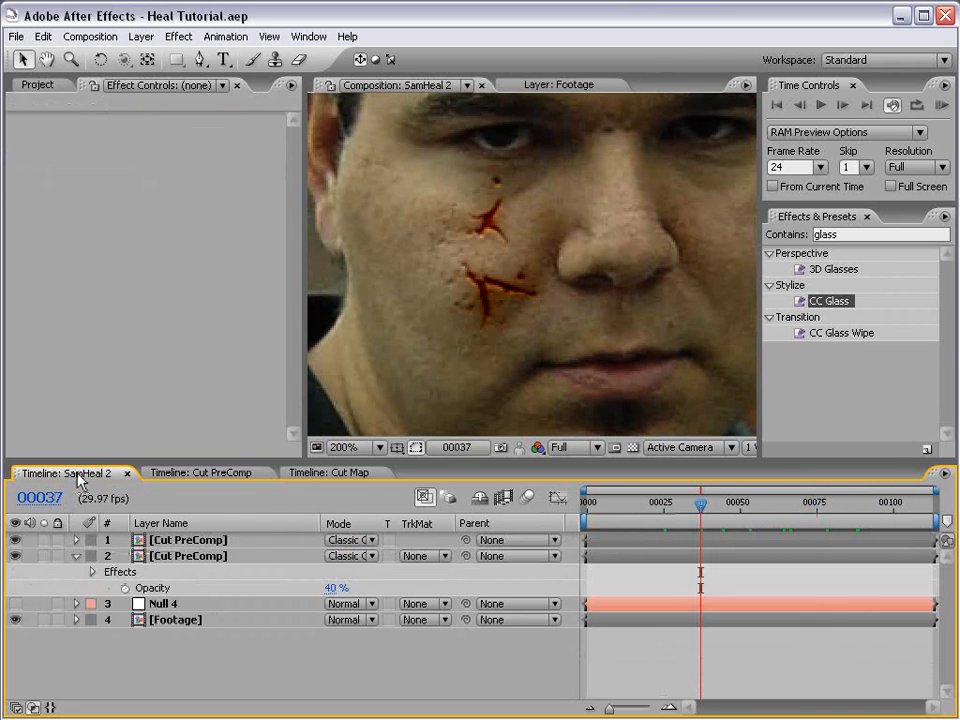
{"action": "left_click", "coordinate": [729, 503]}
{"action": "left_click", "coordinate": [752, 503]}
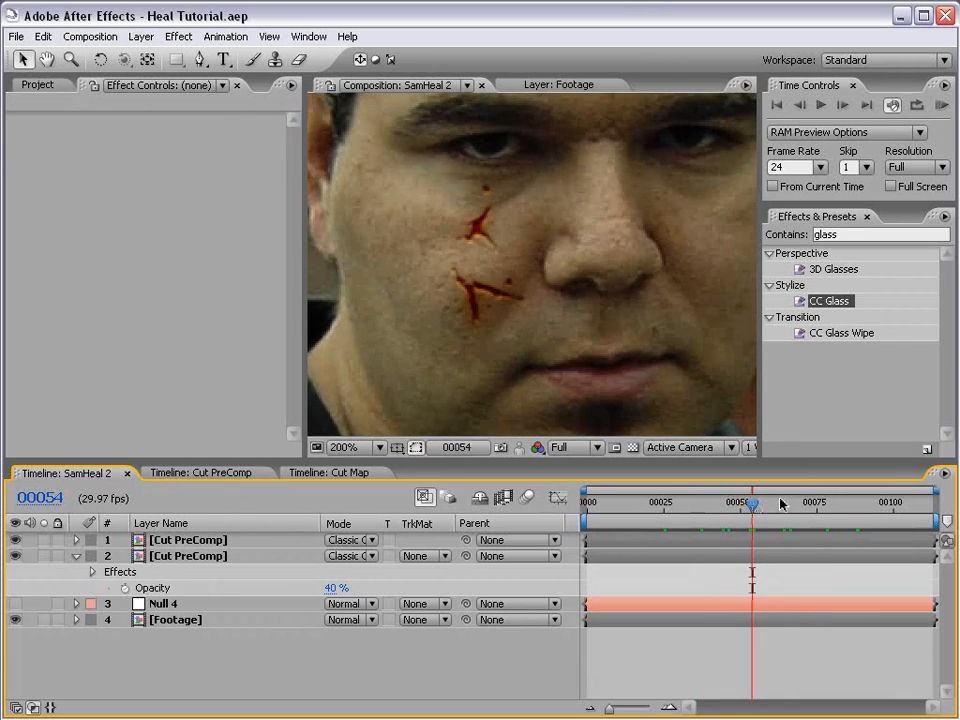
{"action": "left_click", "coordinate": [782, 503]}
{"action": "left_click", "coordinate": [814, 503]}
{"action": "left_click", "coordinate": [845, 503]}
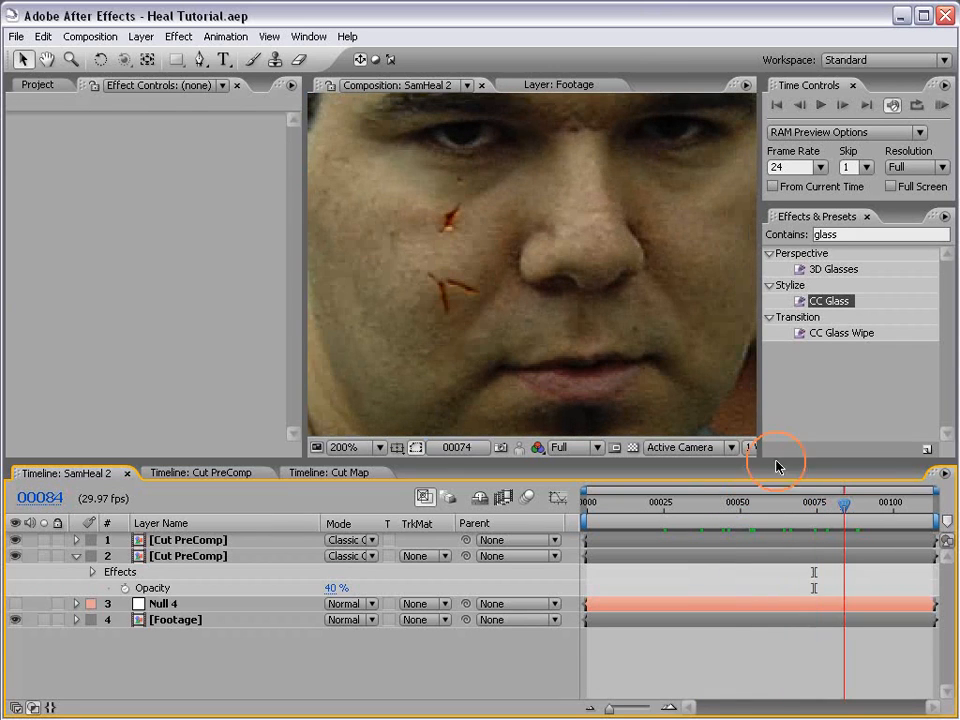
{"action": "left_click", "coordinate": [768, 502]}
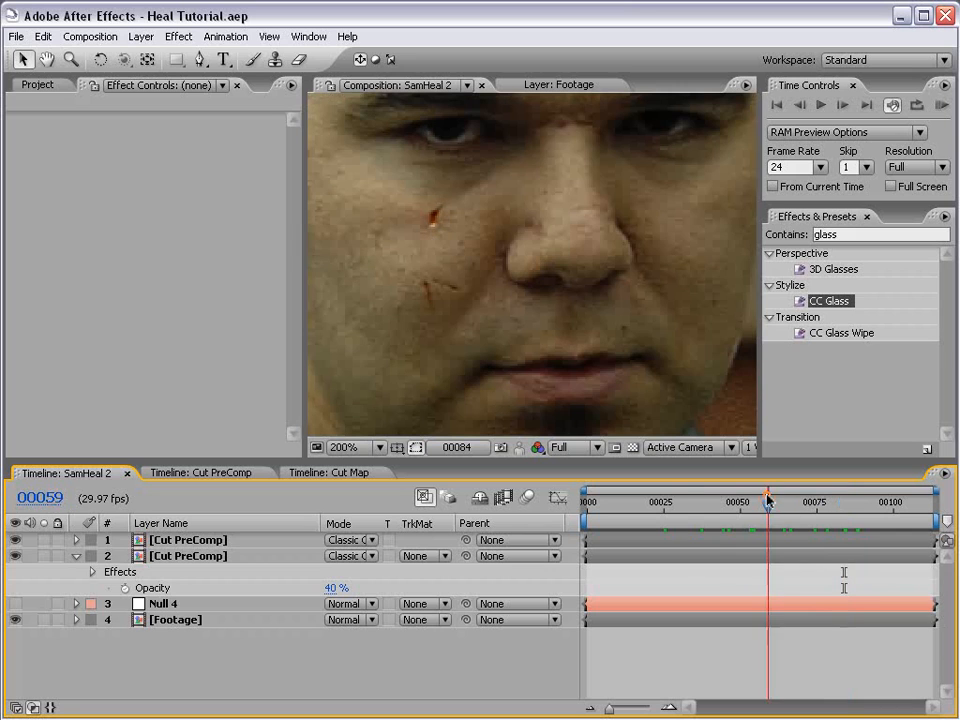
{"action": "left_click", "coordinate": [185, 620]}
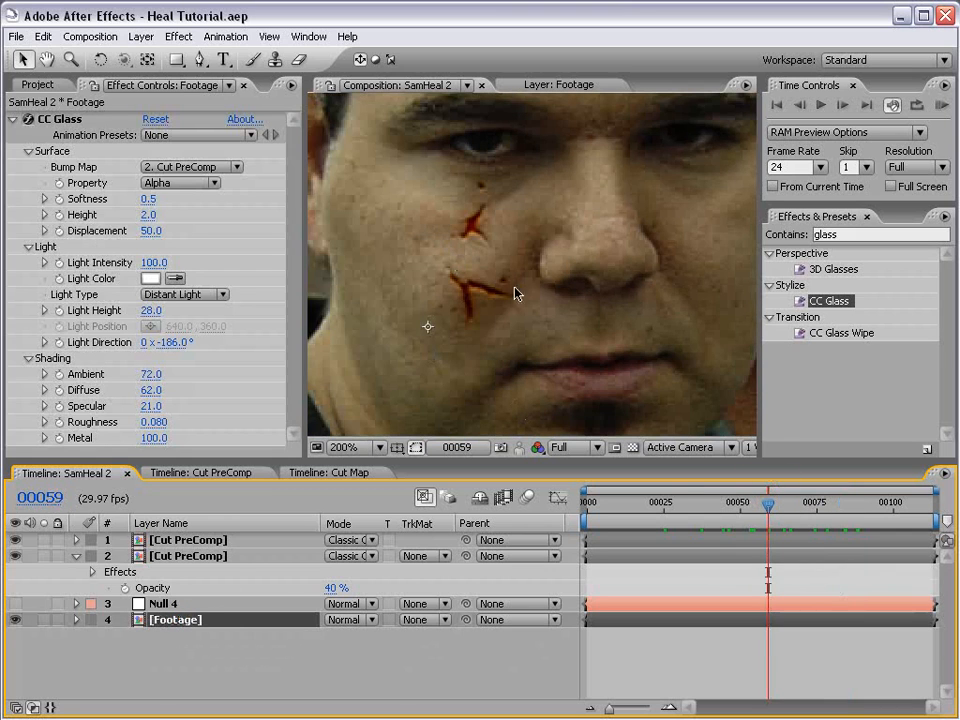
{"action": "key", "text": "comma"}
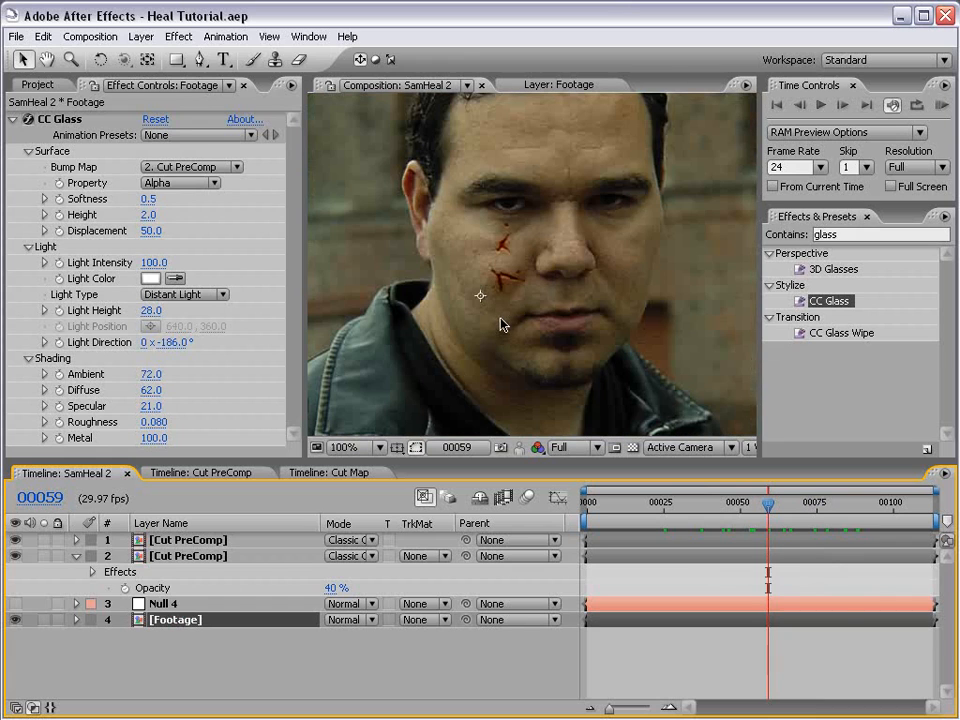
{"action": "key", "text": "period"}
Step: At frame 22, reposition the Tex_10_grayscale.jpg layer in the Cut Map composition so a different part of the texture forms the cheek cuts
{"action": "left_click", "coordinate": [652, 502]}
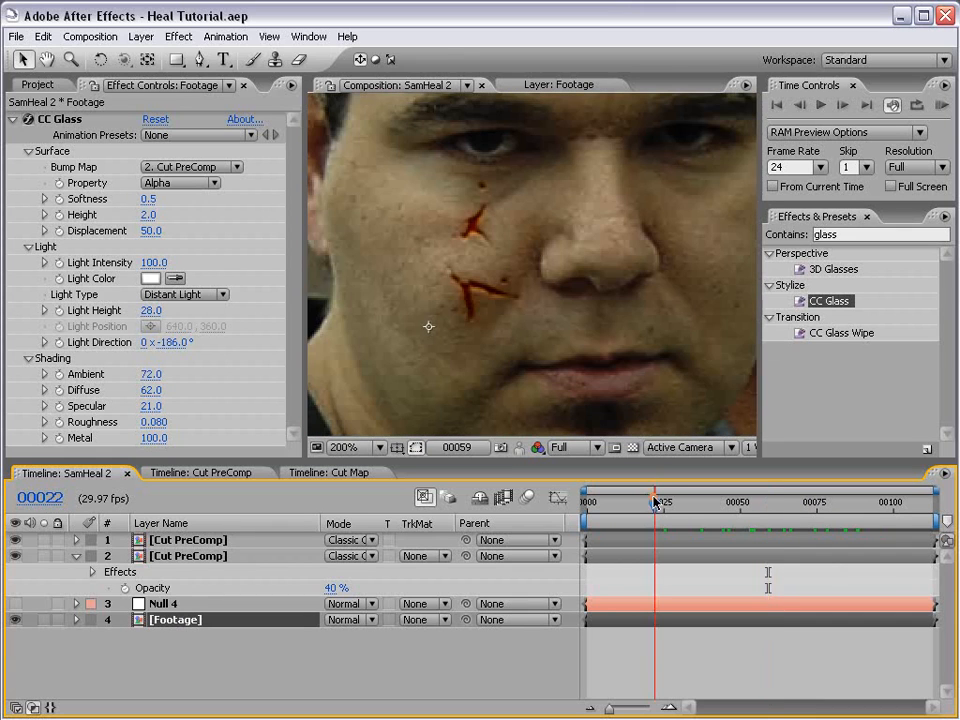
{"action": "left_click", "coordinate": [200, 473]}
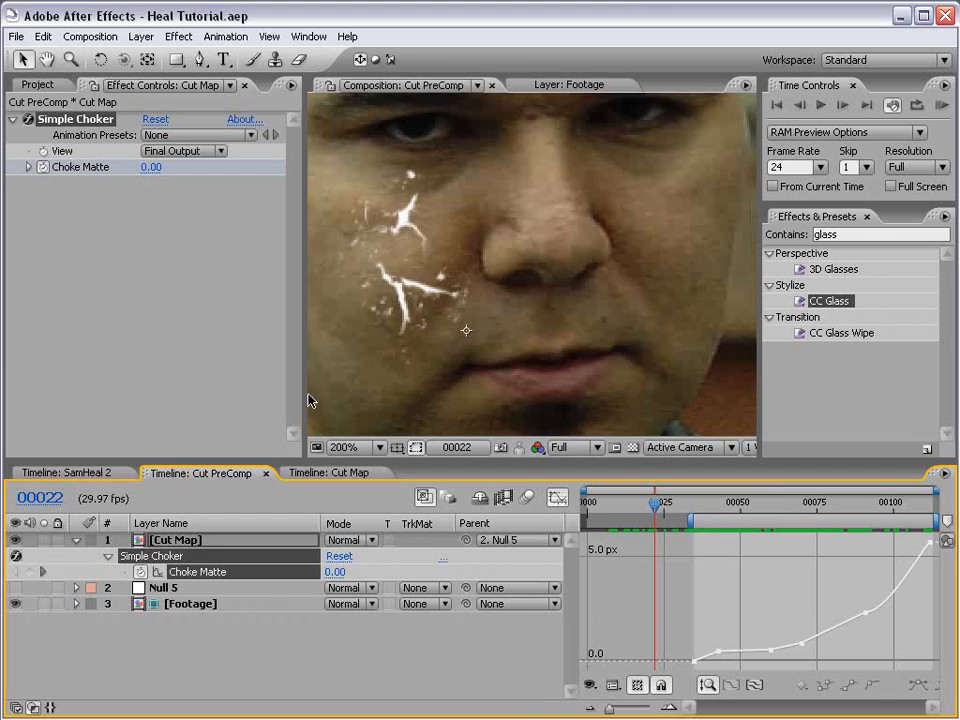
{"action": "left_click", "coordinate": [326, 473]}
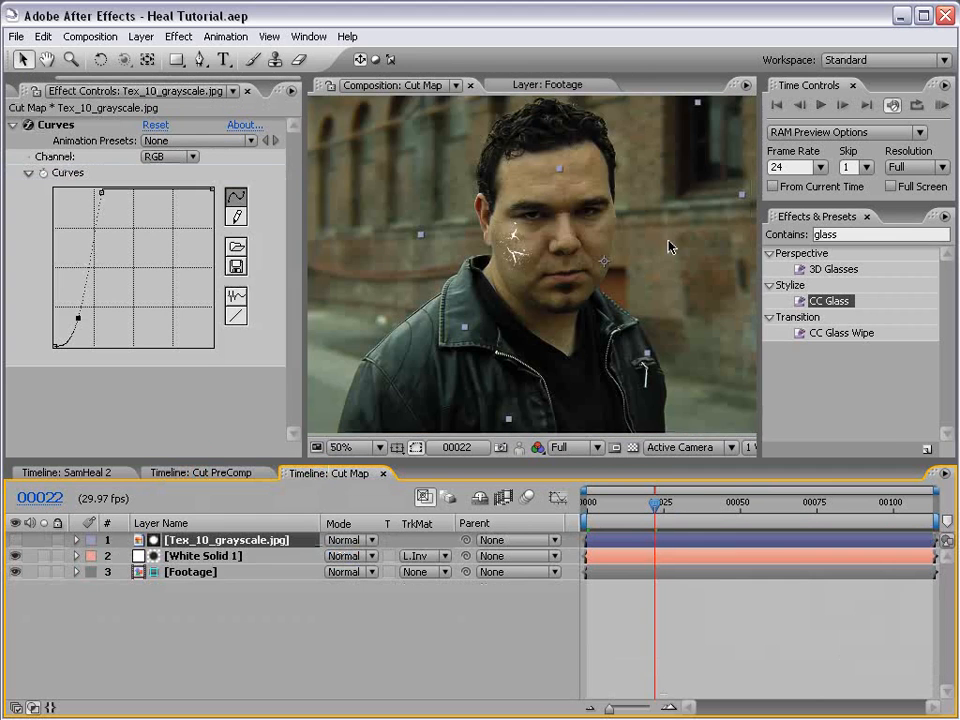
{"action": "left_click_drag", "start_coordinate": [522, 266], "coordinate": [443, 242]}
{"action": "scroll", "coordinate": [513, 248], "scroll_direction": "down", "scroll_amount": 1}
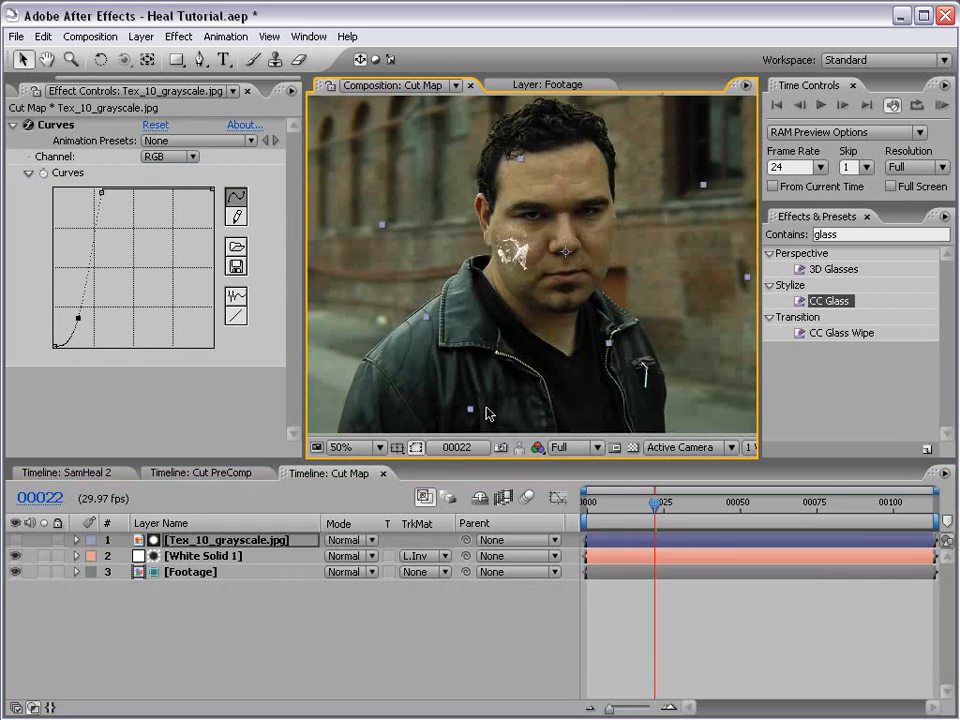
{"action": "scroll", "coordinate": [505, 375], "scroll_direction": "up", "scroll_amount": 1}
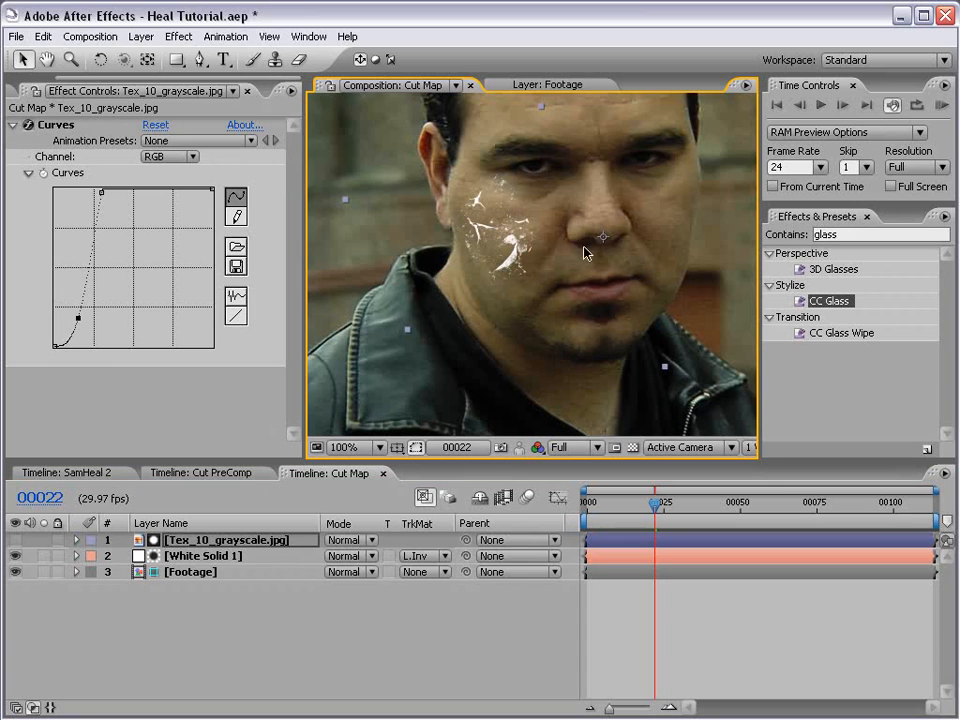
{"action": "left_click", "coordinate": [643, 557]}
{"action": "left_click_drag", "start_coordinate": [518, 241], "coordinate": [526, 241]}
{"action": "left_click", "coordinate": [614, 539]}
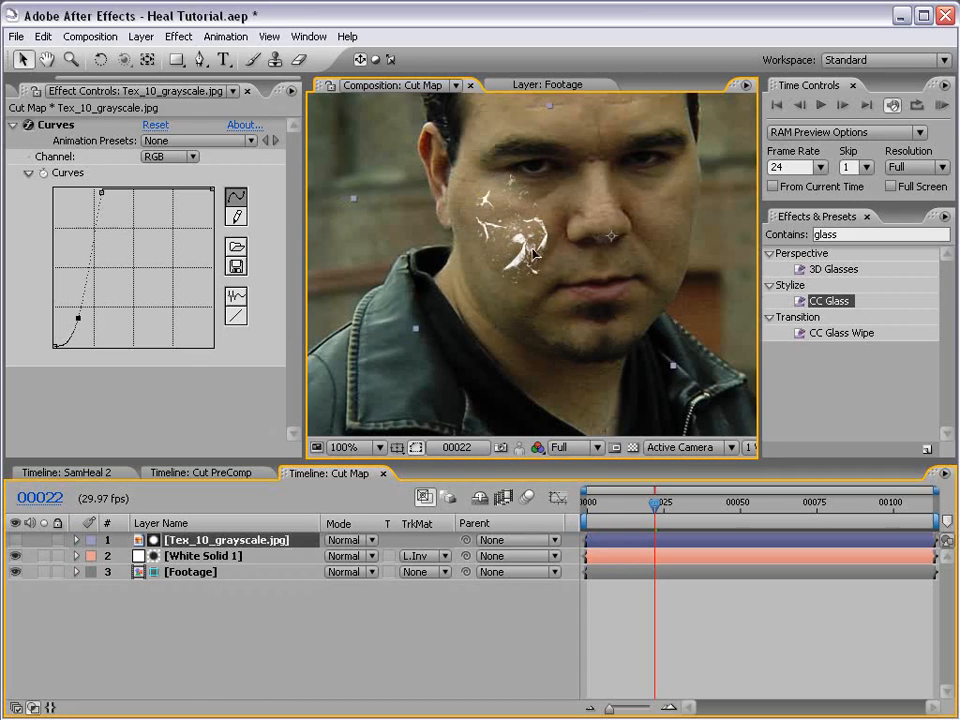
Step: Inspect the reshaped wound in the SamHeal 2 composition at frame 22, both up close and at 100%
{"action": "left_click", "coordinate": [70, 472]}
{"action": "scroll", "coordinate": [446, 300], "scroll_direction": "down", "scroll_amount": 1}
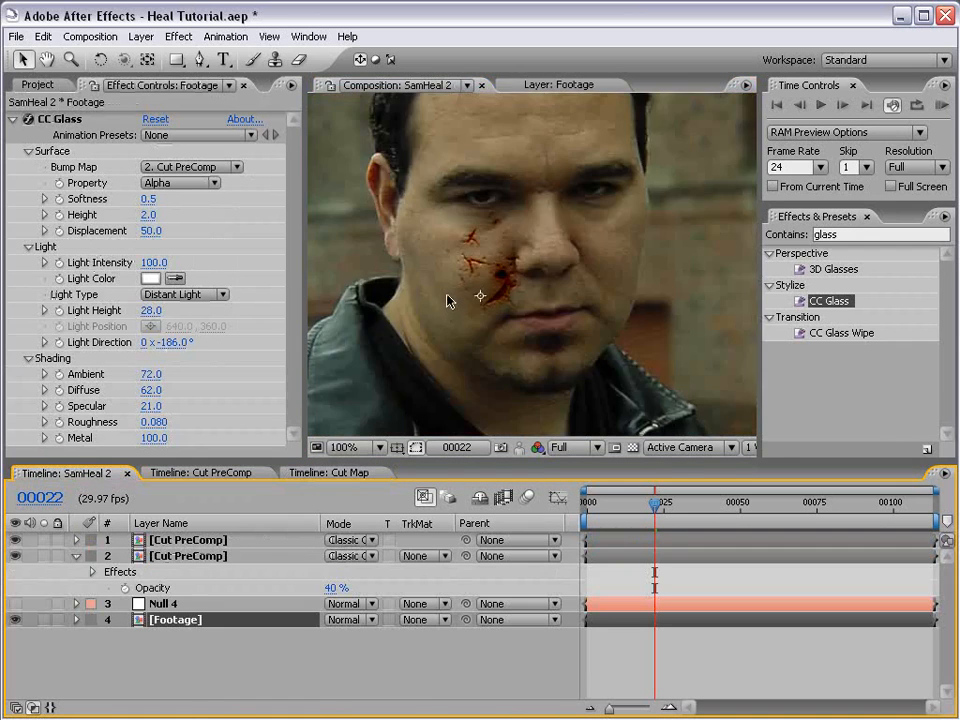
{"action": "key", "text": "grave"}
{"action": "scroll", "coordinate": [425, 375], "scroll_direction": "up", "scroll_amount": 1}
{"action": "key", "text": "grave"}
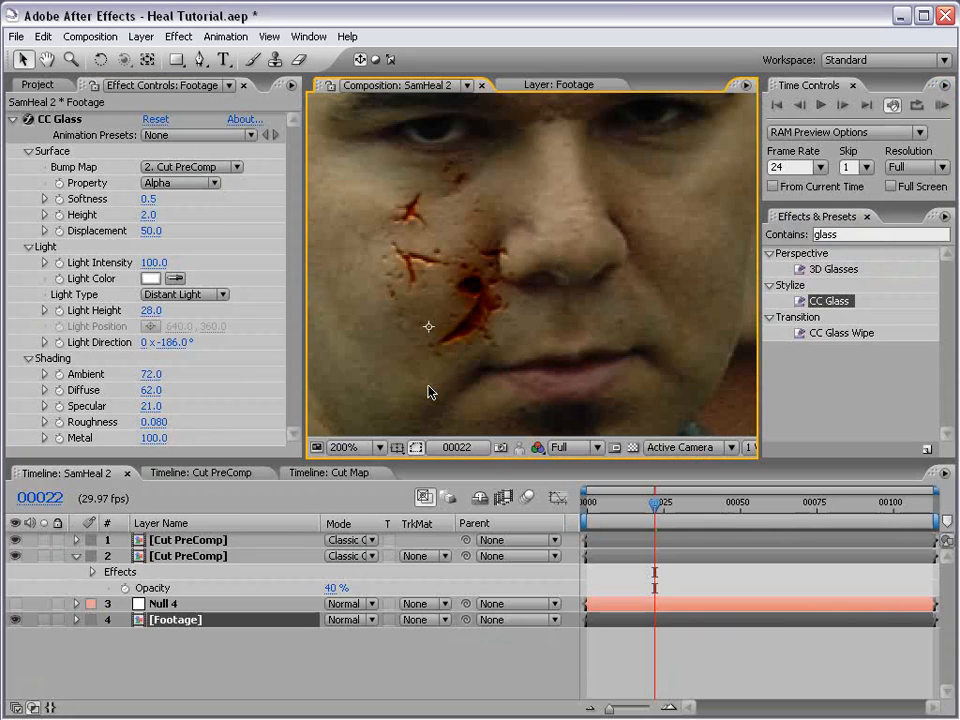
{"action": "scroll", "coordinate": [437, 286], "scroll_direction": "down", "scroll_amount": 1}
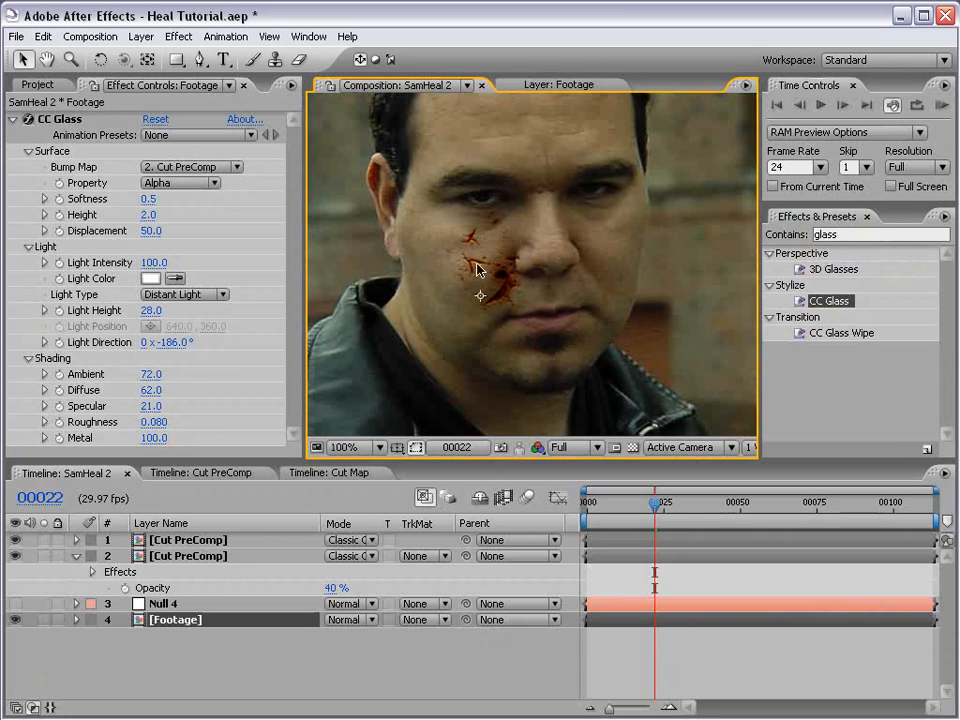
Step: Shift the Cut Map layer slightly away from the nose in Cut PreComp and return to the SamHeal 2 composition
{"action": "left_click", "coordinate": [195, 474]}
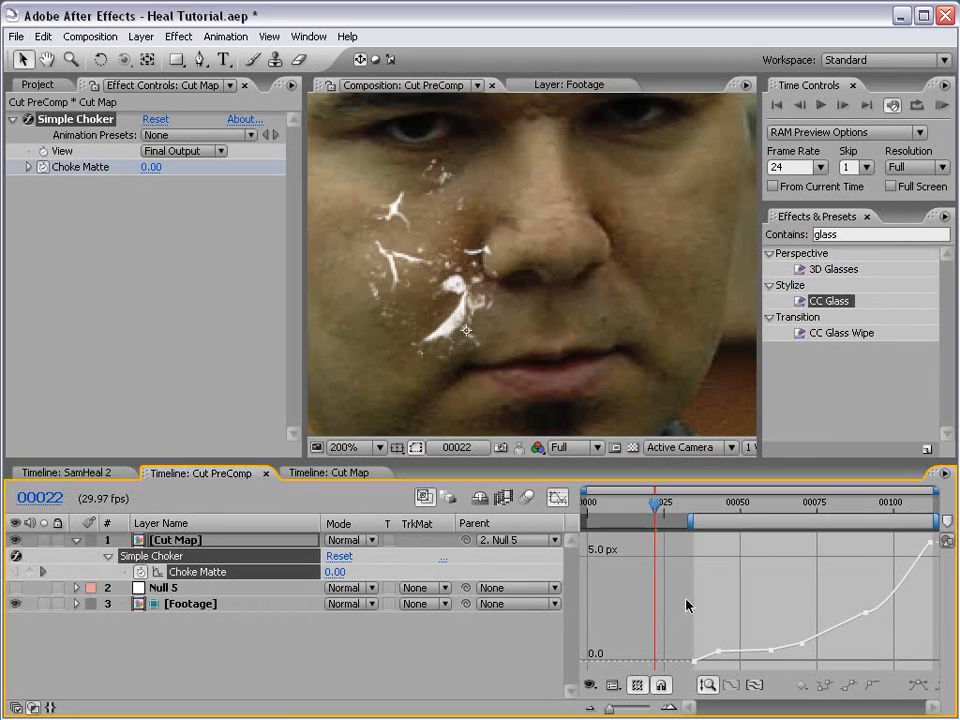
{"action": "left_click", "coordinate": [558, 498]}
{"action": "scroll", "coordinate": [457, 306], "scroll_direction": "down", "scroll_amount": 1}
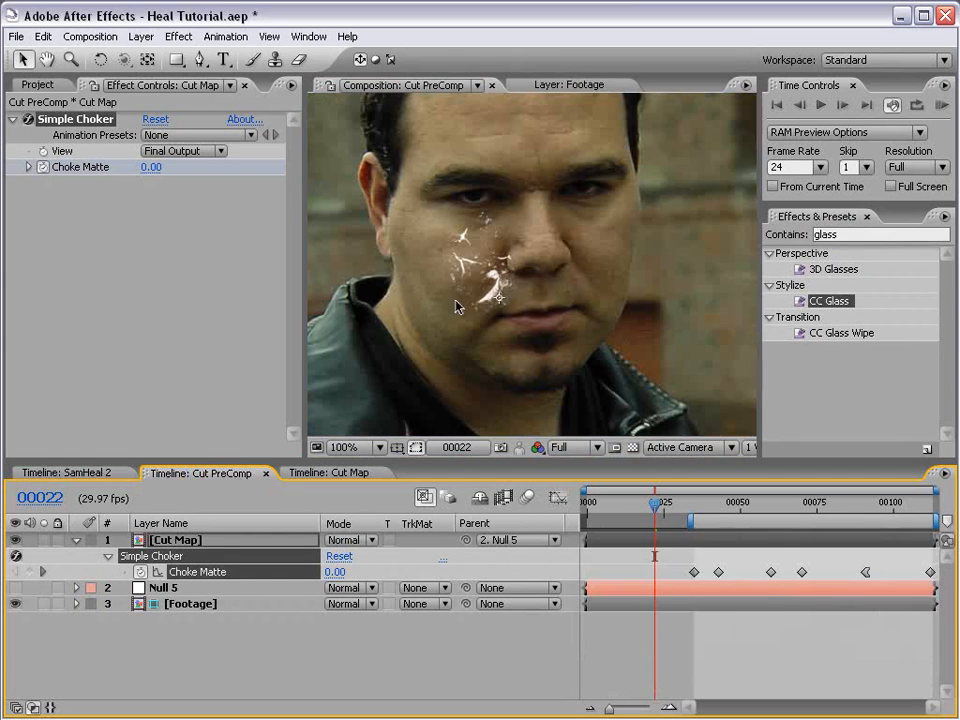
{"action": "left_click", "coordinate": [234, 539]}
{"action": "left_click_drag", "start_coordinate": [516, 284], "coordinate": [501, 286]}
{"action": "left_click", "coordinate": [92, 471]}
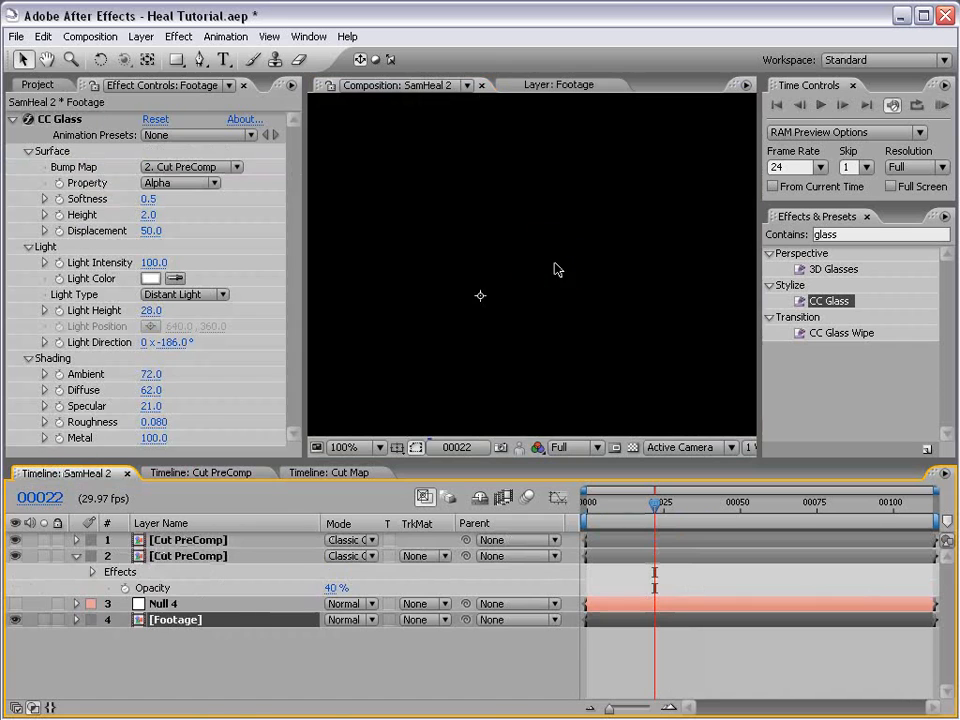
Step: Inspect the cheek wound in the SamHeal 2 composition at frames 22 and 39, with the viewer enlarged
{"action": "key", "text": "grave"}
{"action": "scroll", "coordinate": [518, 382], "scroll_direction": "down", "scroll_amount": 1}
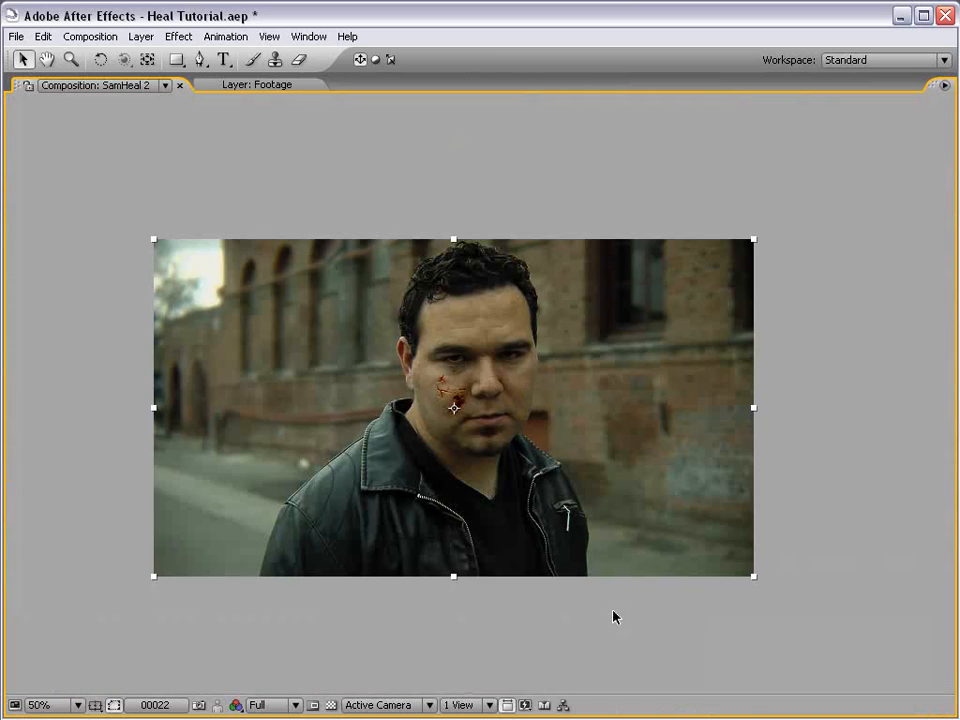
{"action": "left_click", "coordinate": [612, 610]}
{"action": "scroll", "coordinate": [616, 591], "scroll_direction": "up", "scroll_amount": 1}
{"action": "key", "text": "grave"}
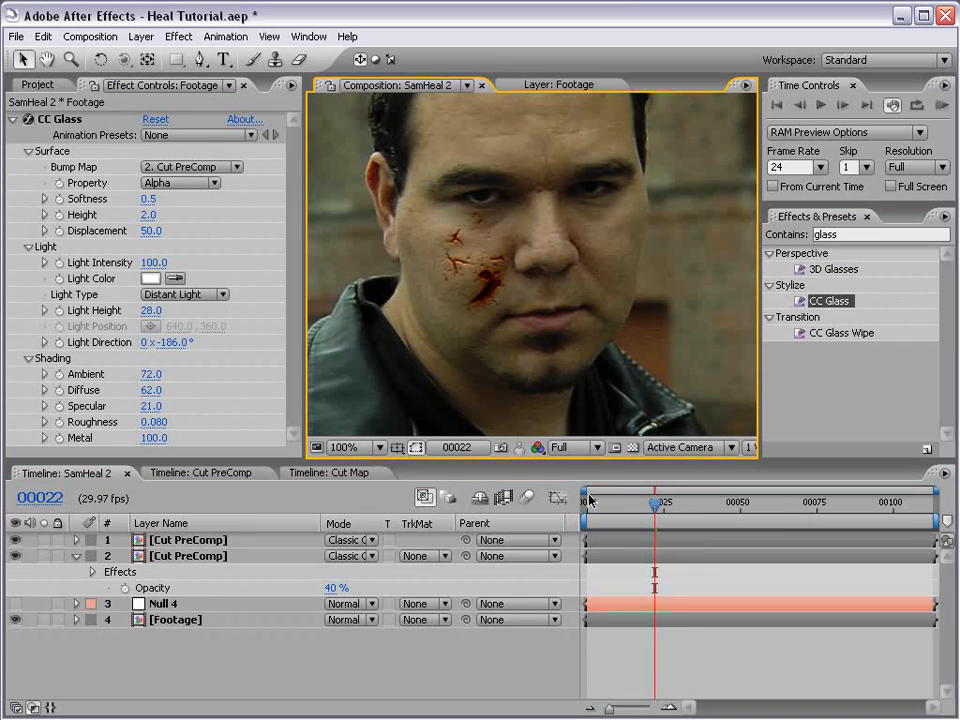
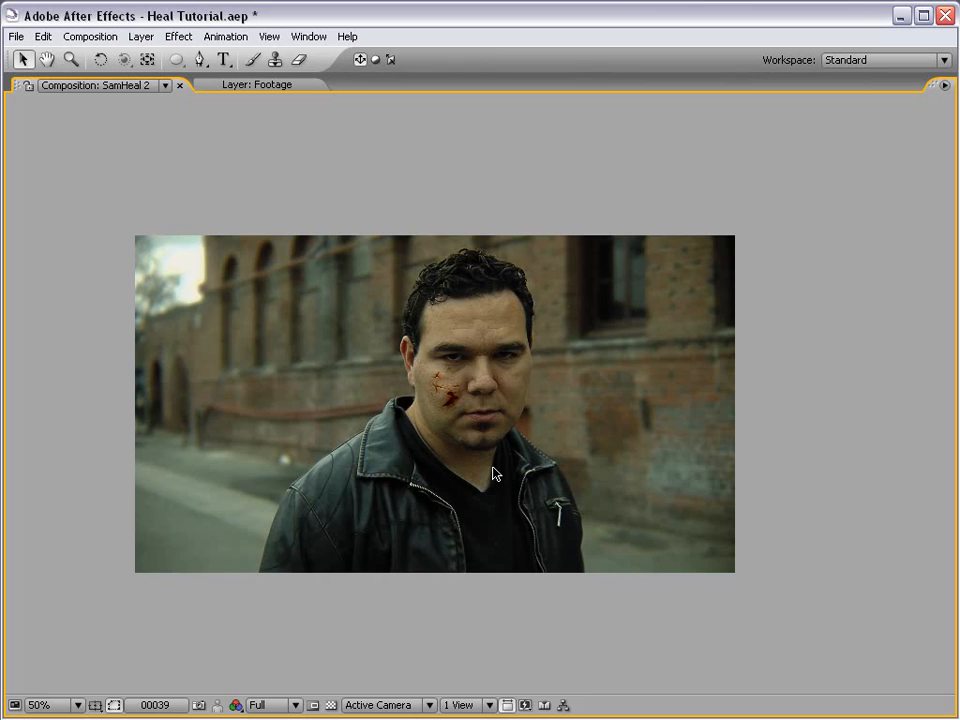
{"action": "key", "text": "grave"}
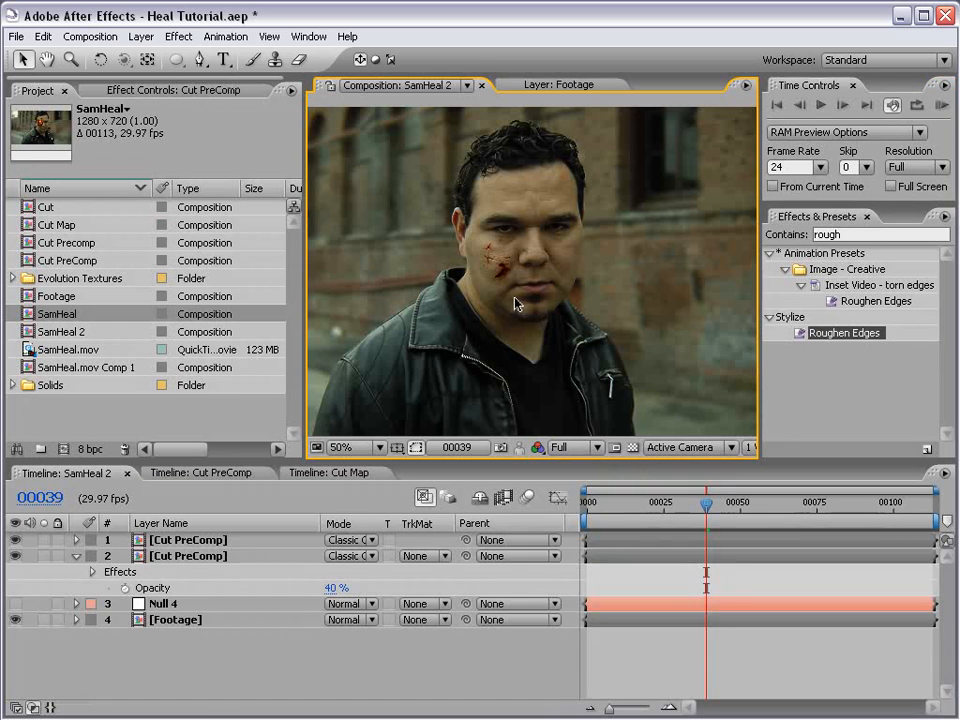
Step: Add a 1280 x 720 deep purple solid, color 5E2CB9, to the SamHeal 2 composition
{"action": "left_click", "coordinate": [141, 36]}
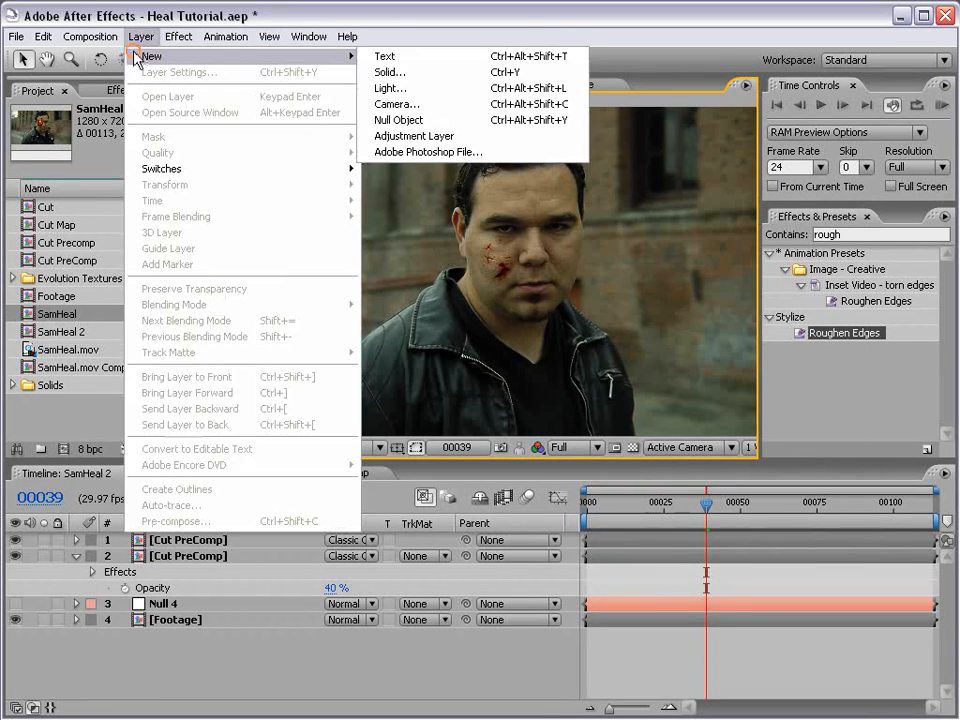
{"action": "left_click", "coordinate": [420, 81]}
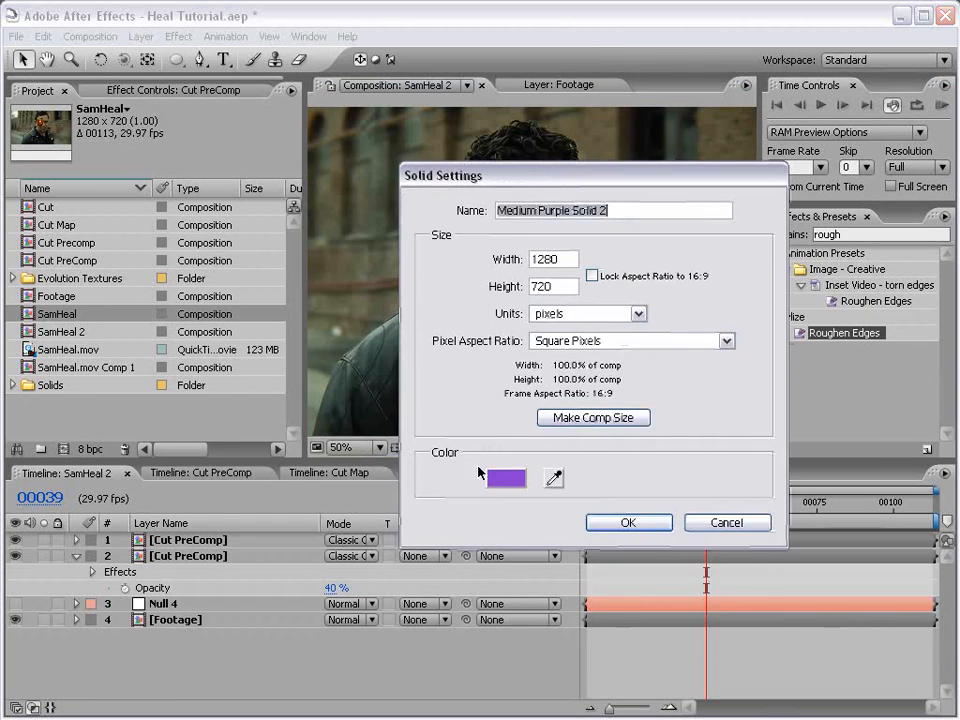
{"action": "left_click", "coordinate": [500, 476]}
{"action": "left_click", "coordinate": [484, 500]}
{"action": "left_click", "coordinate": [567, 505]}
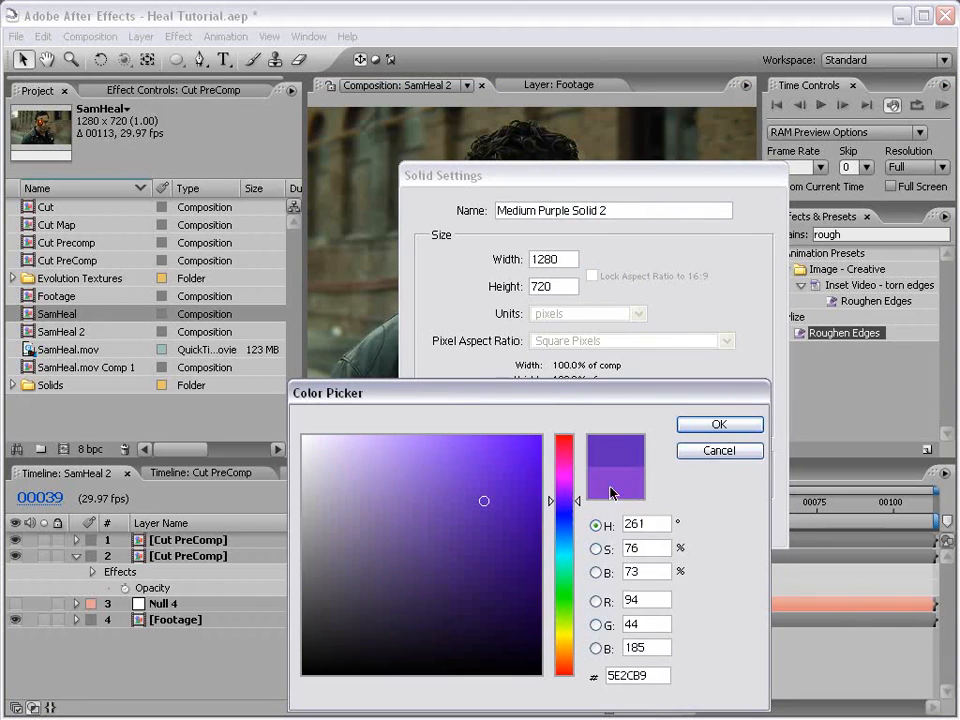
{"action": "key", "text": "Return"}
{"action": "left_click", "coordinate": [648, 519]}
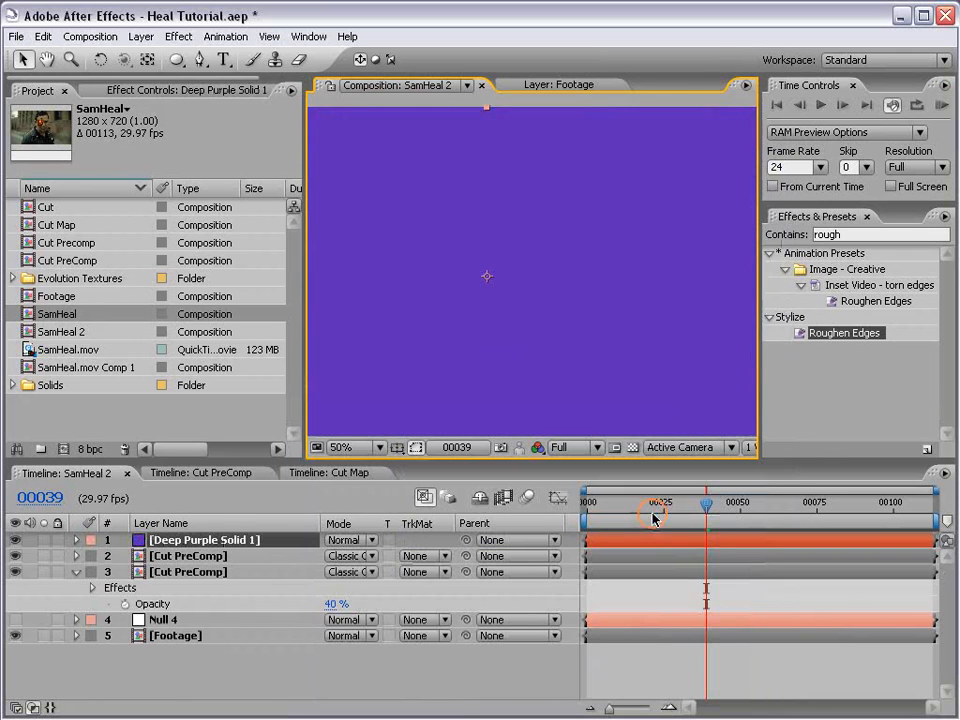
Step: Set the deep purple solid's blending mode to Soft Light
{"action": "left_click", "coordinate": [341, 541]}
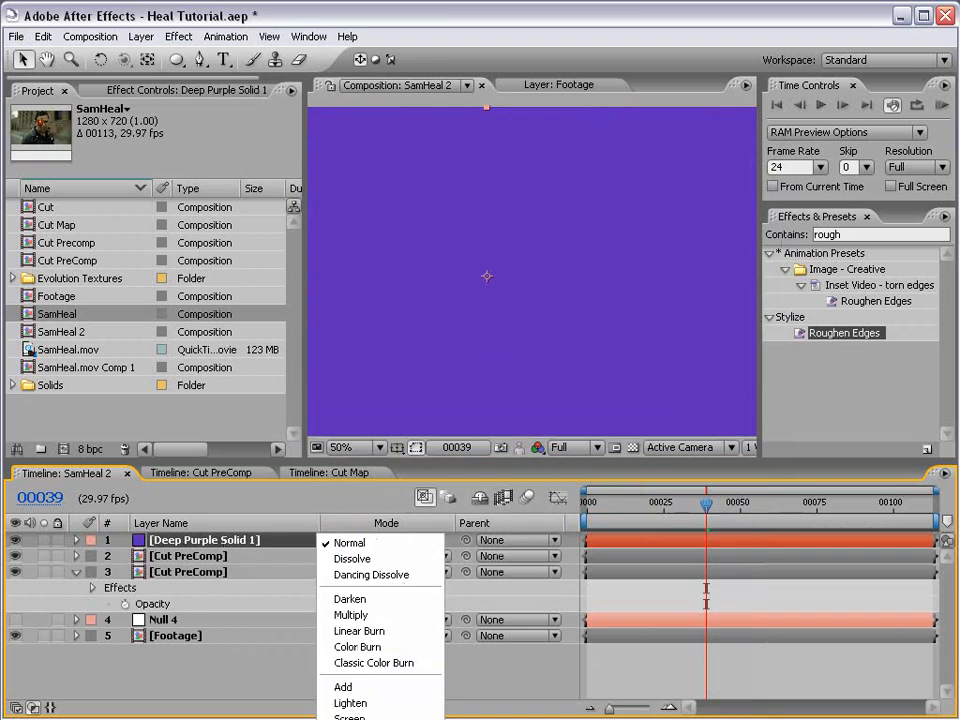
{"action": "left_click", "coordinate": [352, 719]}
{"action": "left_click", "coordinate": [369, 541]}
{"action": "left_click", "coordinate": [384, 541]}
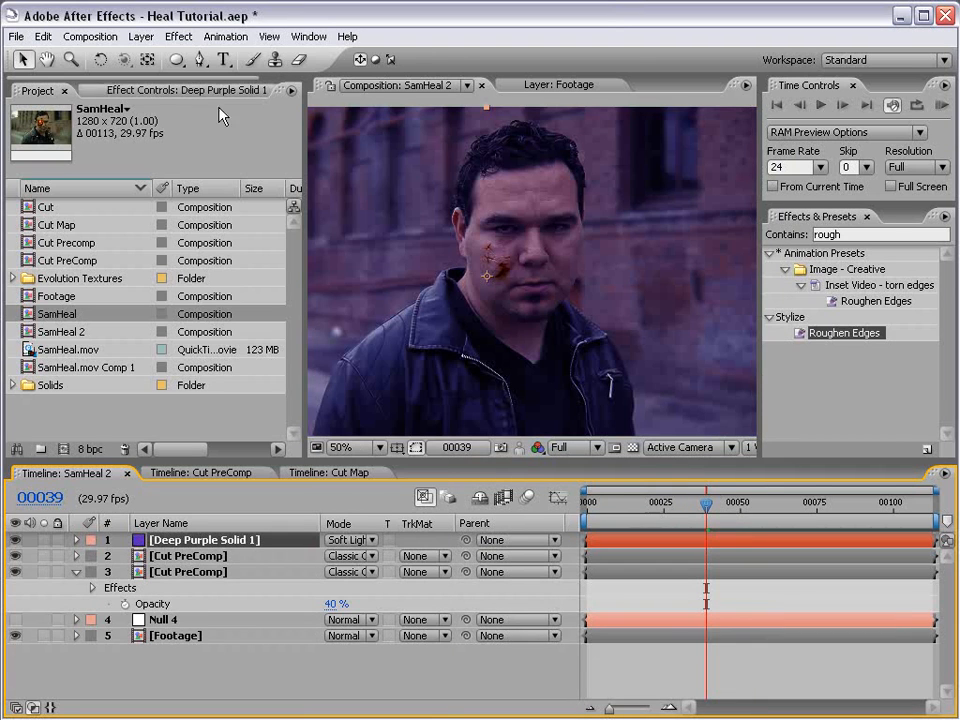
Step: Mask the purple solid with a closed Pen shape across the upper cheek, just under the eye
{"action": "left_click", "coordinate": [201, 62]}
{"action": "scroll", "coordinate": [544, 246], "scroll_direction": "up", "scroll_amount": 1}
{"action": "key", "text": "space"}
{"action": "left_click_drag", "start_coordinate": [539, 220], "coordinate": [548, 247]}
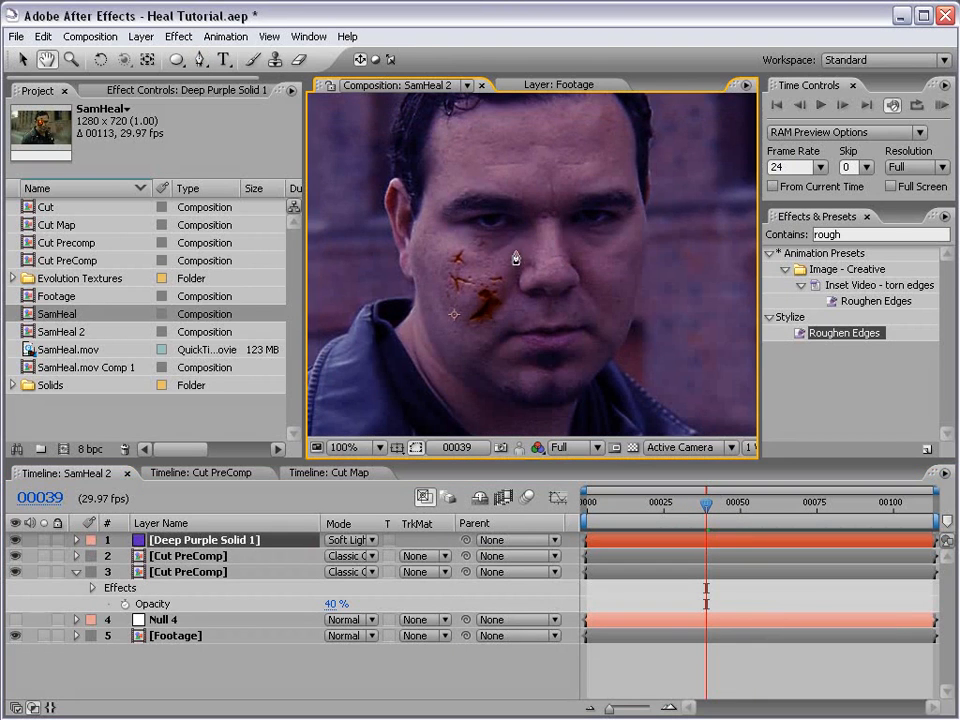
{"action": "left_click", "coordinate": [515, 251]}
{"action": "left_click", "coordinate": [472, 240]}
{"action": "left_click", "coordinate": [447, 239]}
{"action": "left_click", "coordinate": [448, 259]}
{"action": "left_click", "coordinate": [476, 265]}
{"action": "left_click", "coordinate": [506, 268]}
{"action": "left_click", "coordinate": [515, 252]}
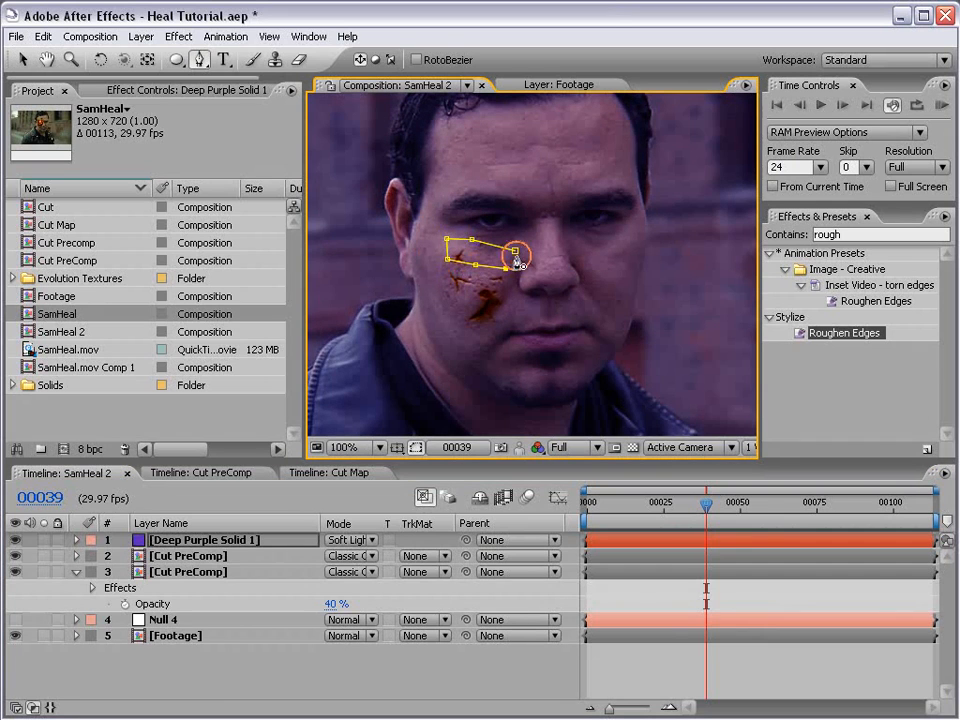
{"action": "left_click", "coordinate": [515, 253]}
Step: Add a second closed Pen mask to the purple solid, running beside the nose down to the corner of the mouth
{"action": "left_click", "coordinate": [518, 267]}
{"action": "left_click", "coordinate": [485, 284]}
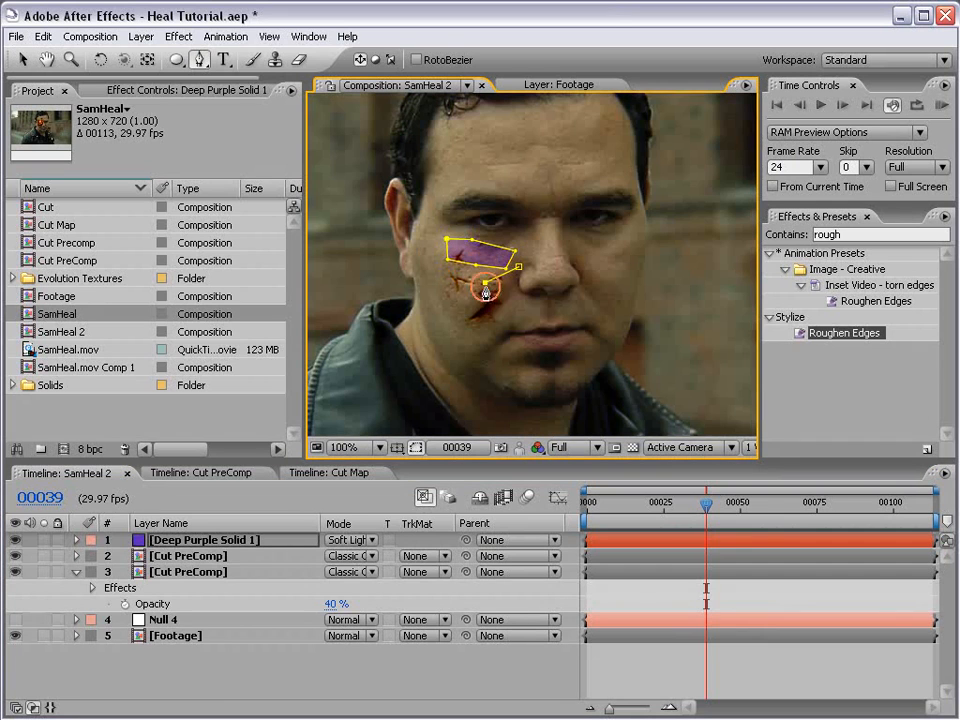
{"action": "left_click", "coordinate": [487, 305]}
{"action": "left_click", "coordinate": [482, 345]}
{"action": "left_click", "coordinate": [517, 326]}
{"action": "left_click", "coordinate": [520, 280]}
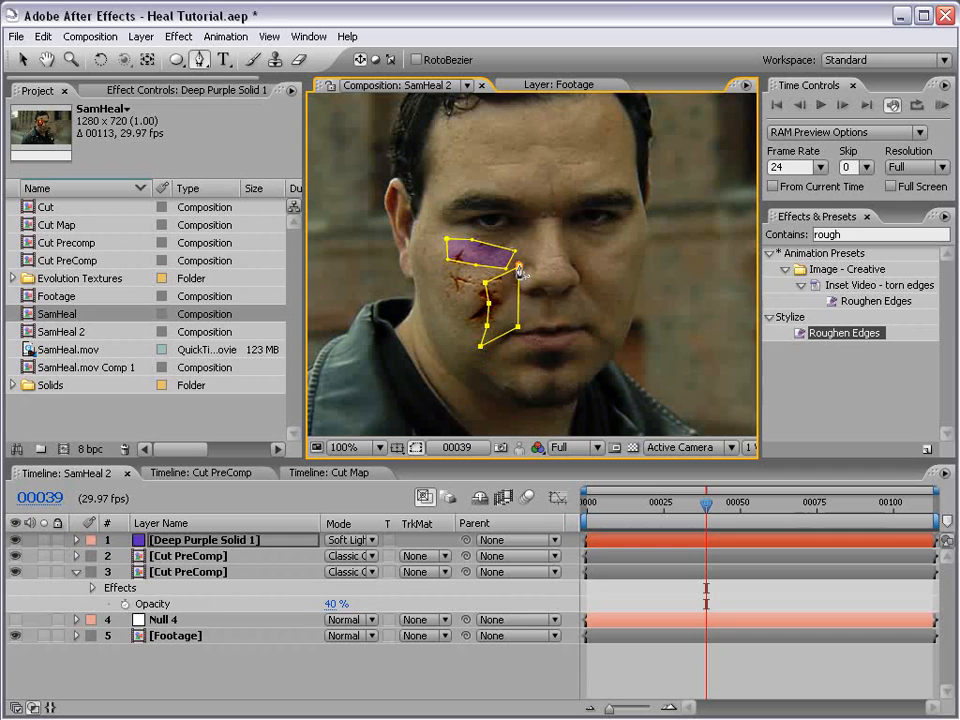
{"action": "left_click", "coordinate": [518, 268]}
Step: Feather the purple solid's masks, Mask 1 by 37 pixels and Mask 2 by 32 pixels
{"action": "key", "text": "f"}
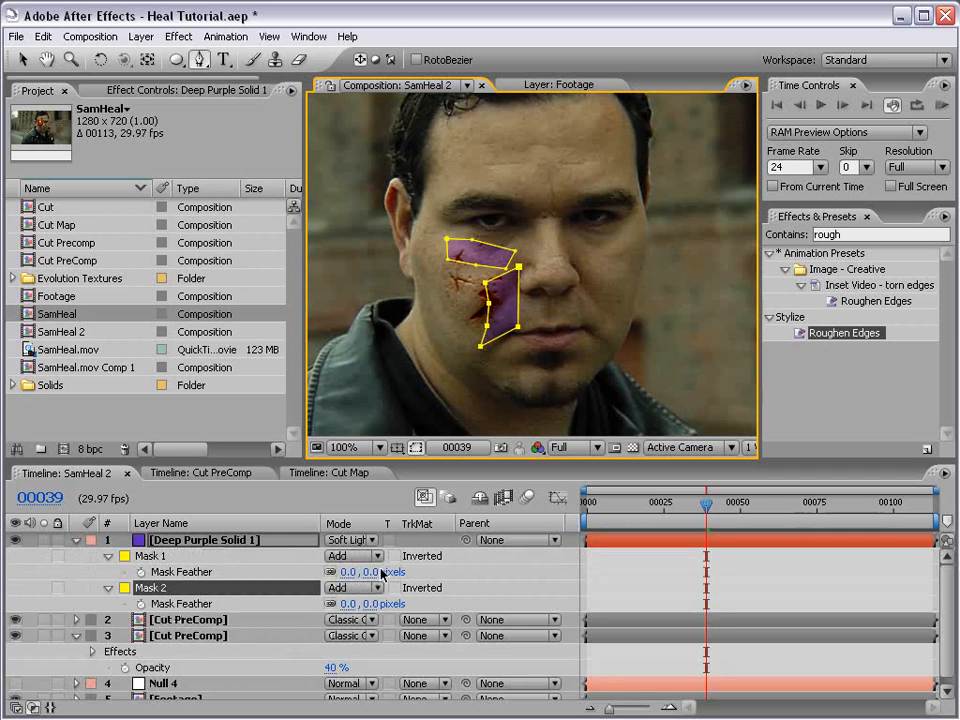
{"action": "left_click_drag", "start_coordinate": [382, 573], "coordinate": [410, 562]}
{"action": "left_click_drag", "start_coordinate": [348, 604], "coordinate": [377, 572]}
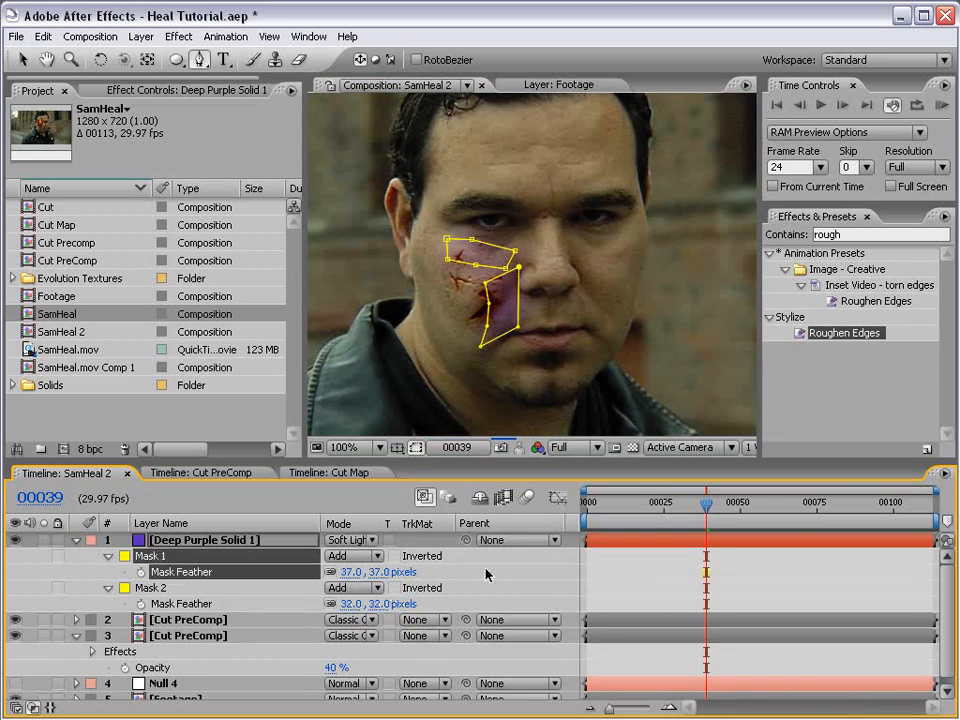
{"action": "left_click", "coordinate": [580, 575]}
Step: Lower the opacity of the purple solid layer to 87%
{"action": "left_click", "coordinate": [618, 544]}
{"action": "key", "text": "t"}
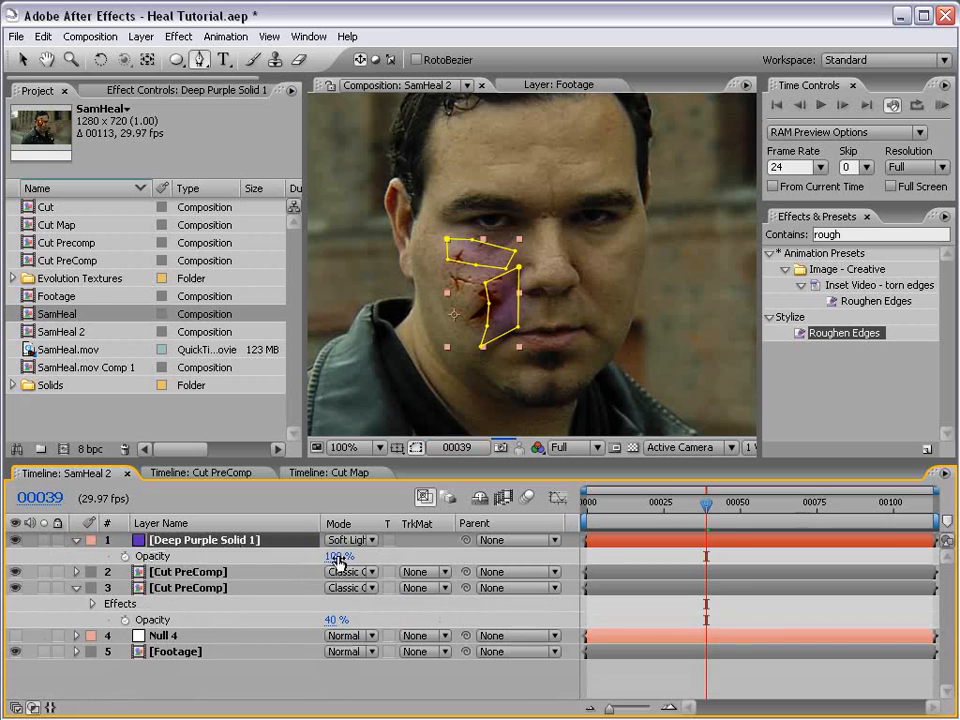
{"action": "left_click", "coordinate": [332, 556]}
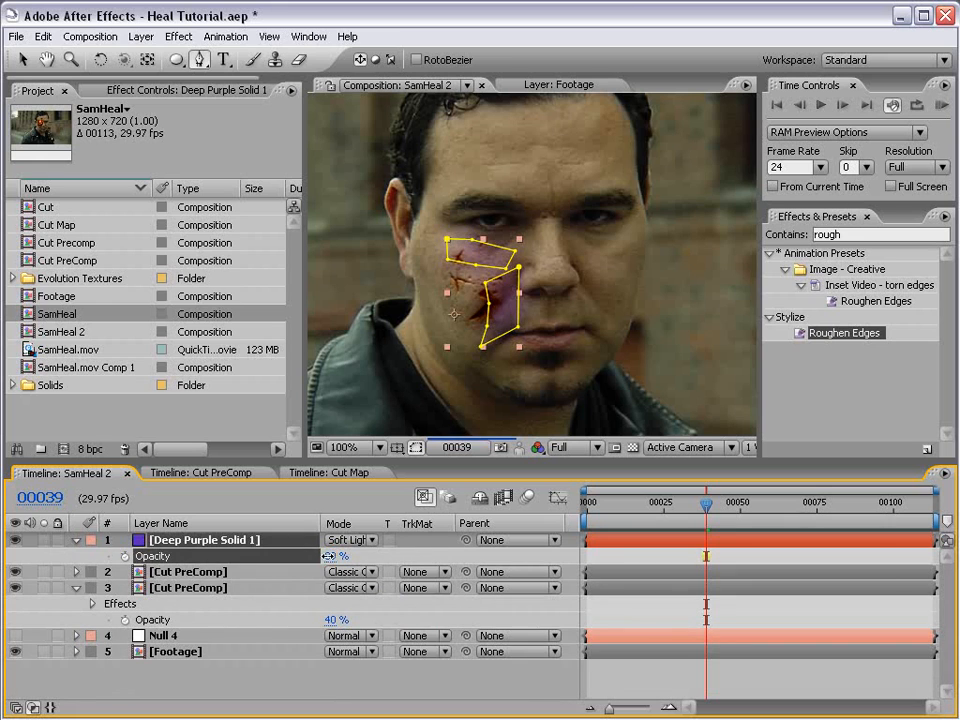
Step: Change the bruise solid's color from purple to a deep blue and save the project
{"action": "left_click", "coordinate": [139, 38]}
{"action": "left_click", "coordinate": [154, 74]}
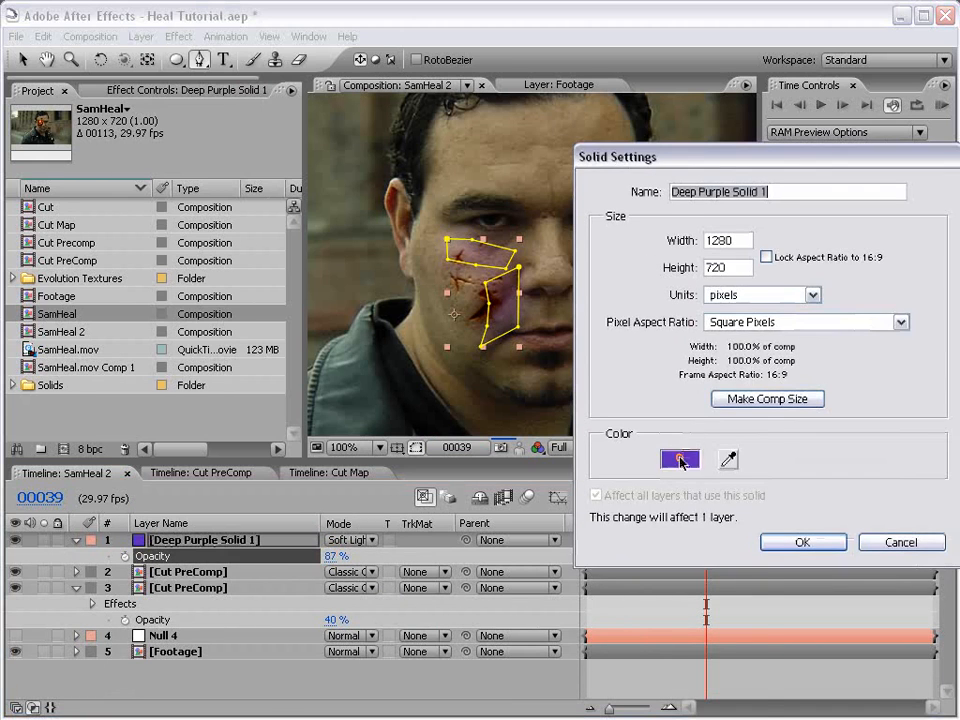
{"action": "left_click", "coordinate": [677, 457]}
{"action": "left_click", "coordinate": [567, 503]}
{"action": "left_click_drag", "start_coordinate": [567, 503], "coordinate": [567, 513]}
{"action": "left_click", "coordinate": [719, 424]}
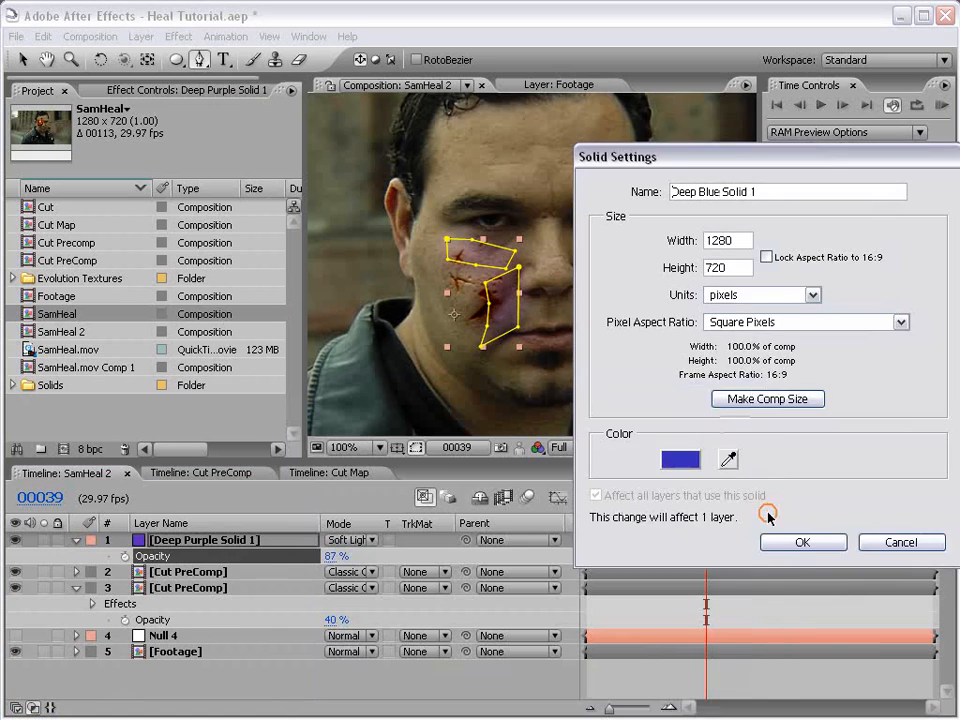
{"action": "left_click", "coordinate": [795, 543]}
{"action": "left_click", "coordinate": [641, 671]}
{"action": "key", "text": "ctrl+s"}
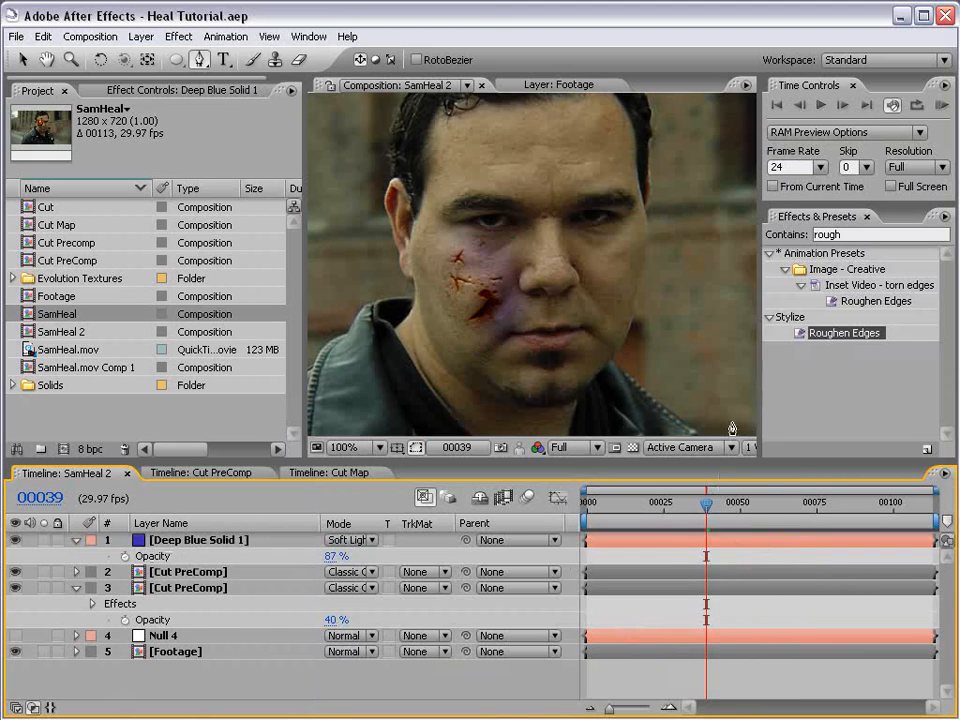
Step: Parent the Deep Blue Solid 1 layer to Null 4 so the bruise follows the face
{"action": "key", "text": "grave"}
{"action": "key", "text": "grave"}
{"action": "scroll", "coordinate": [534, 304], "scroll_direction": "down", "scroll_amount": 1}
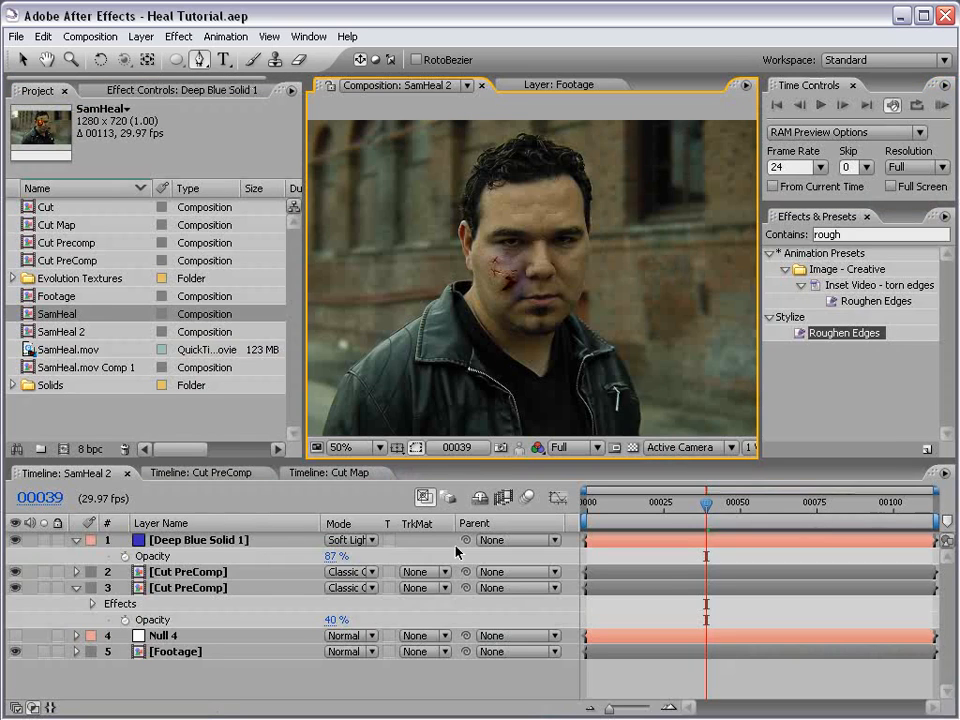
{"action": "left_click_drag", "start_coordinate": [465, 540], "coordinate": [208, 638]}
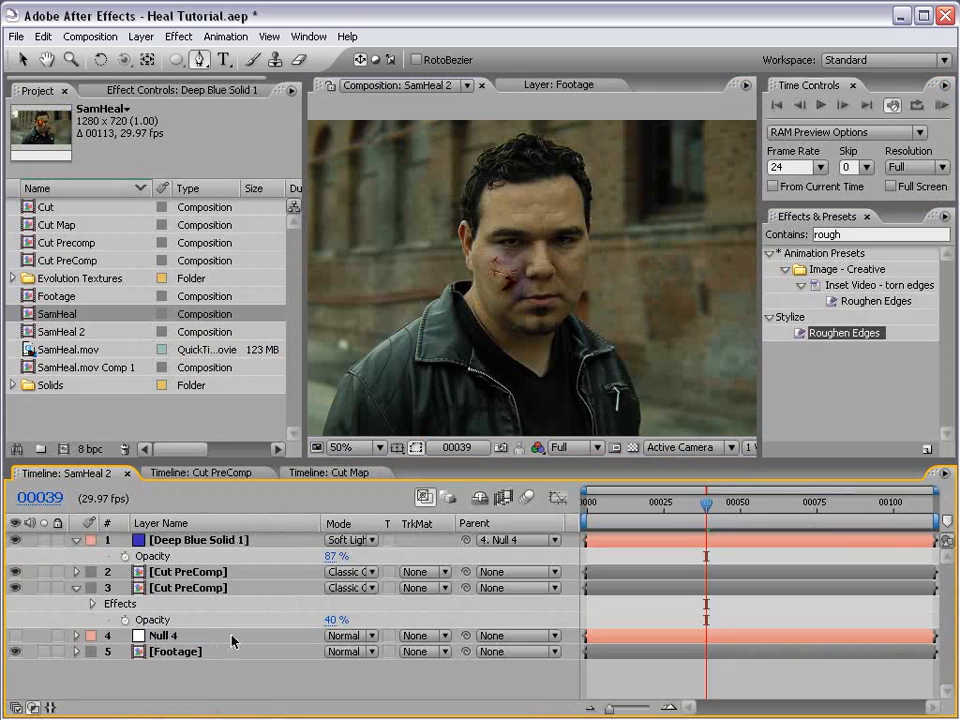
{"action": "left_click", "coordinate": [197, 636]}
Step: Check how the bruise tracks the face from frame 39 to frame 91 and save the project
{"action": "scroll", "coordinate": [508, 268], "scroll_direction": "up", "scroll_amount": 1}
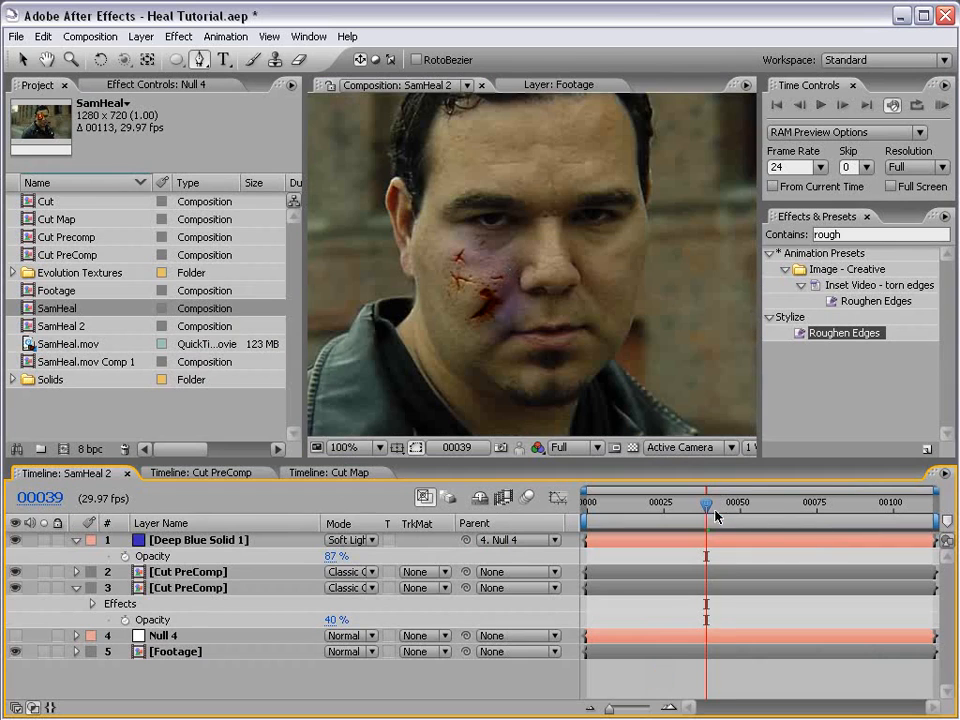
{"action": "left_click_drag", "start_coordinate": [716, 513], "coordinate": [866, 506]}
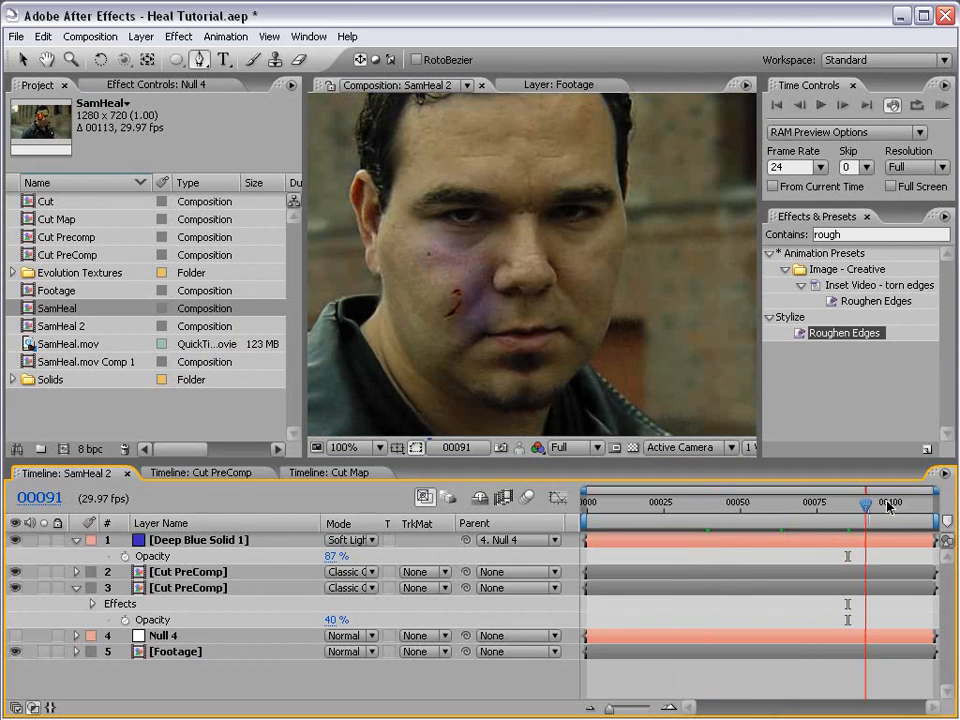
{"action": "key", "text": "ctrl+s"}
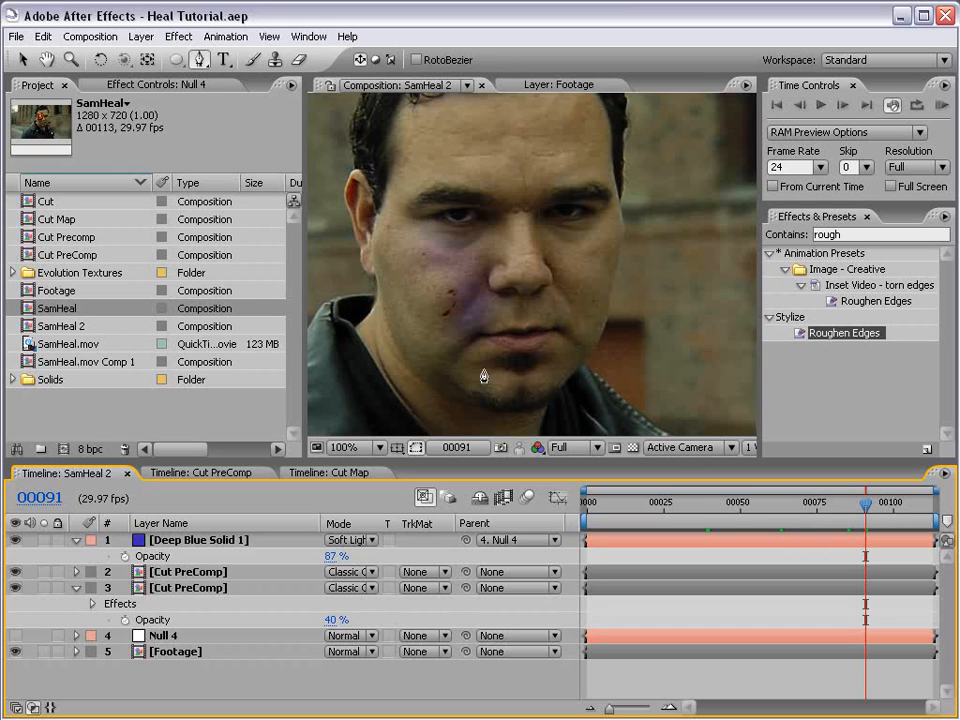
{"action": "scroll", "coordinate": [503, 240], "scroll_direction": "down", "scroll_amount": 1}
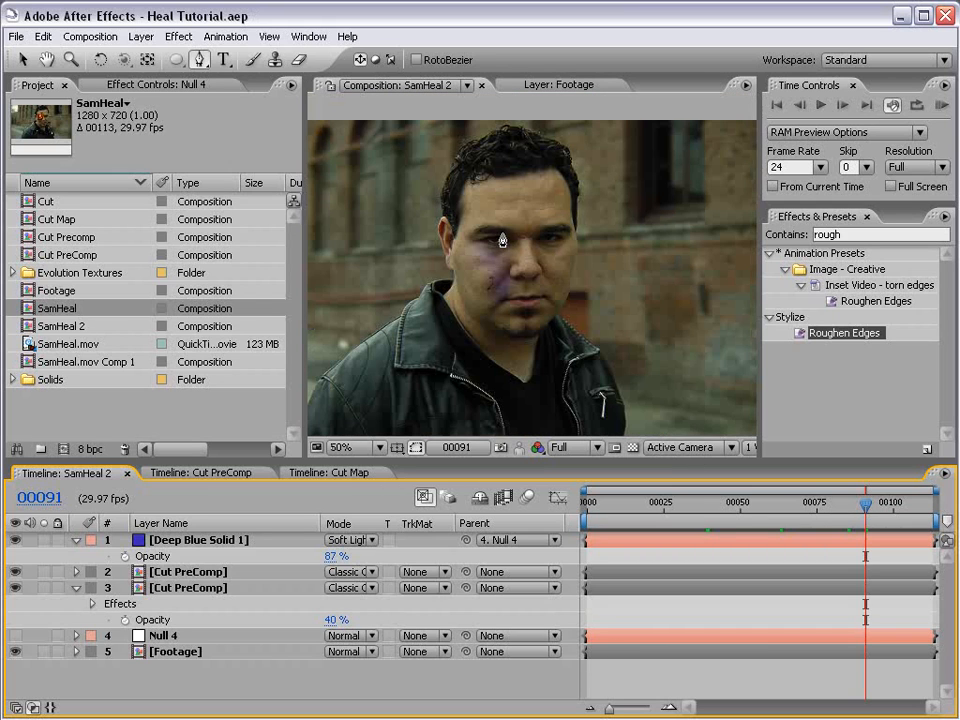
Step: Switch to the SamHeal composition and examine the exposed robotic eye at frame 19, from the full frame to extreme close-up
{"action": "key", "text": "v"}
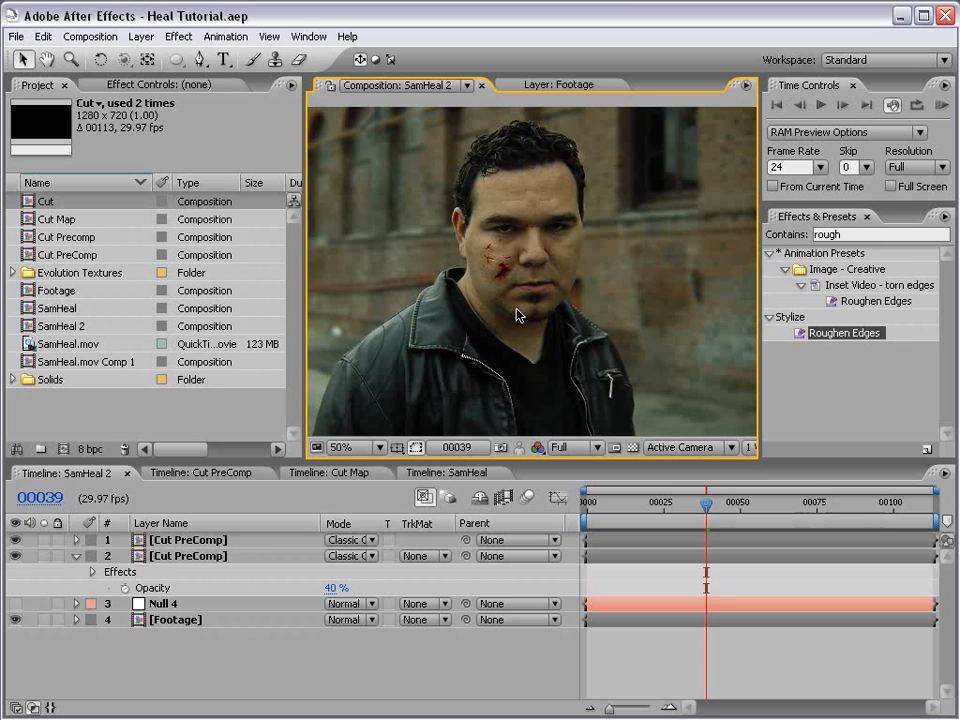
{"action": "left_click", "coordinate": [450, 474]}
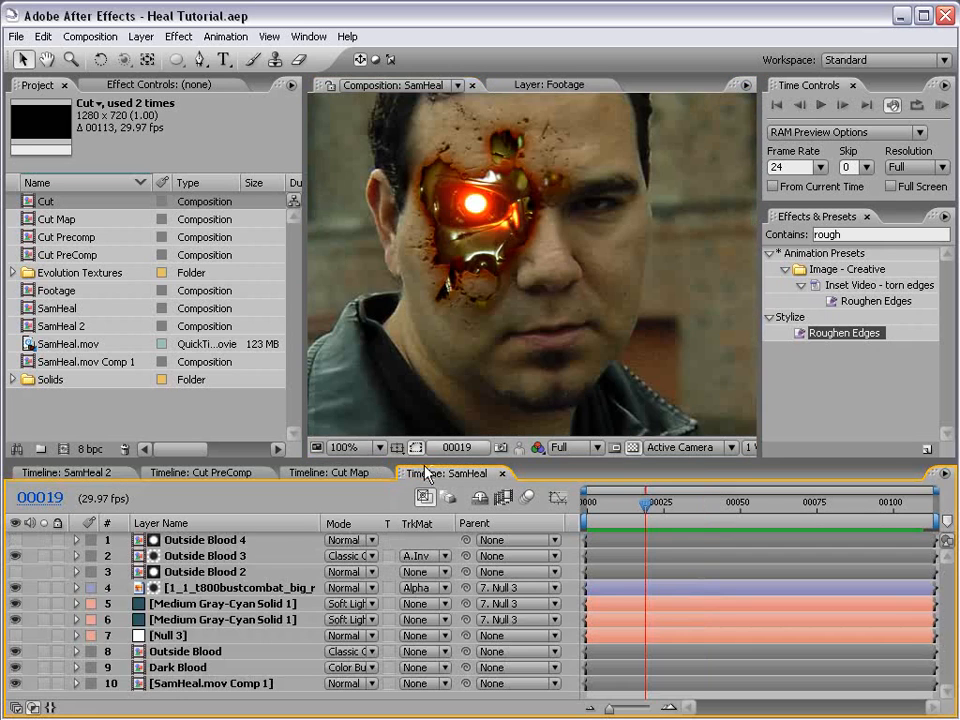
{"action": "key", "text": "grave"}
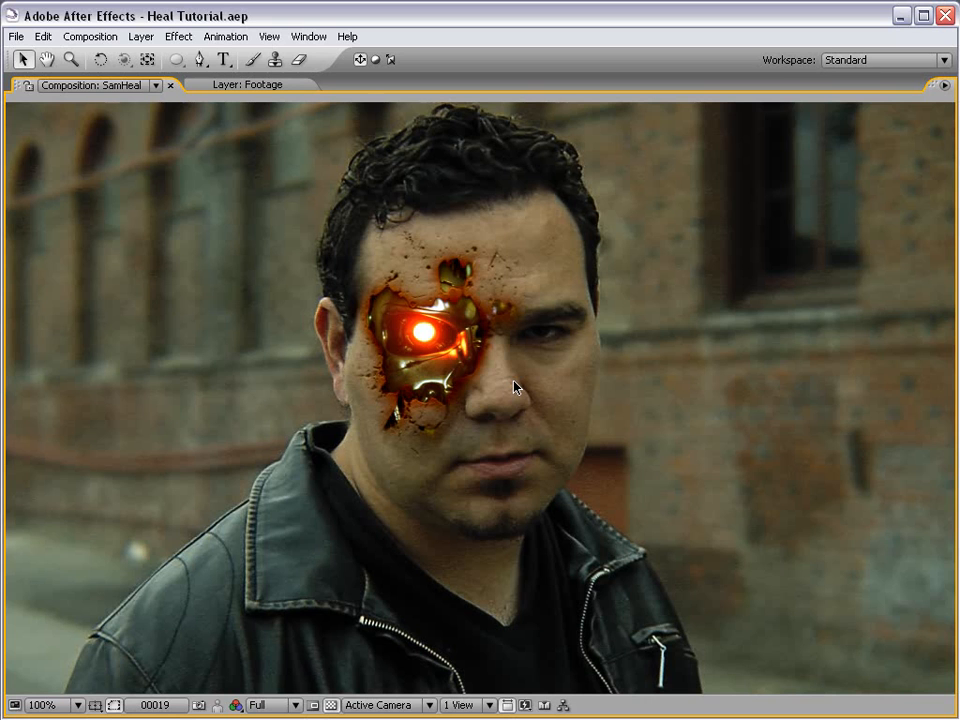
{"action": "key", "text": "comma"}
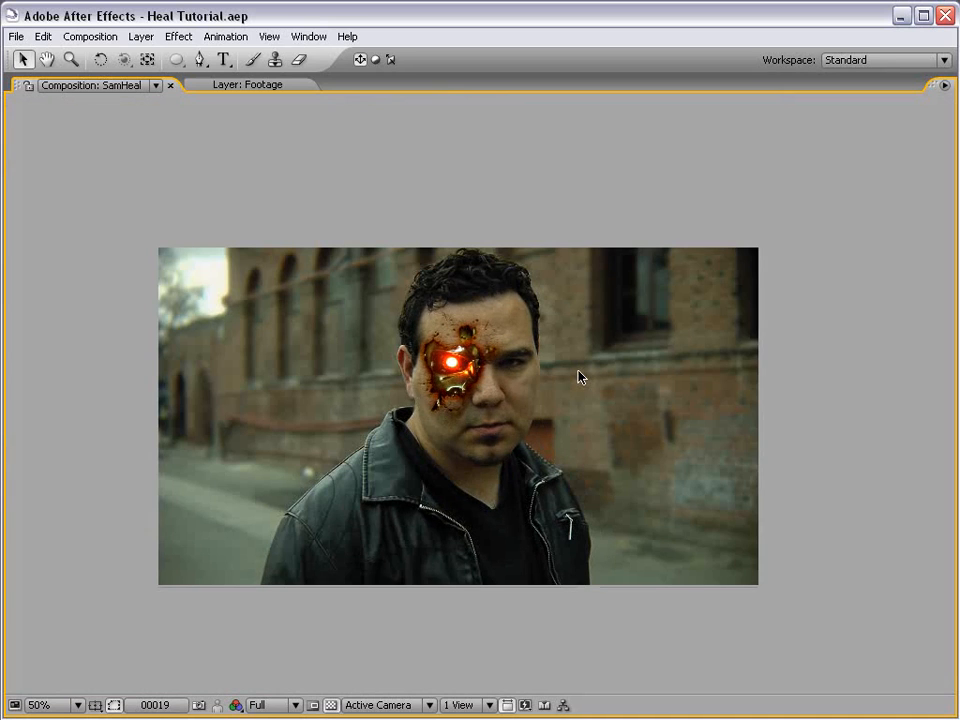
{"action": "scroll", "coordinate": [459, 375], "scroll_direction": "up", "scroll_amount": 1}
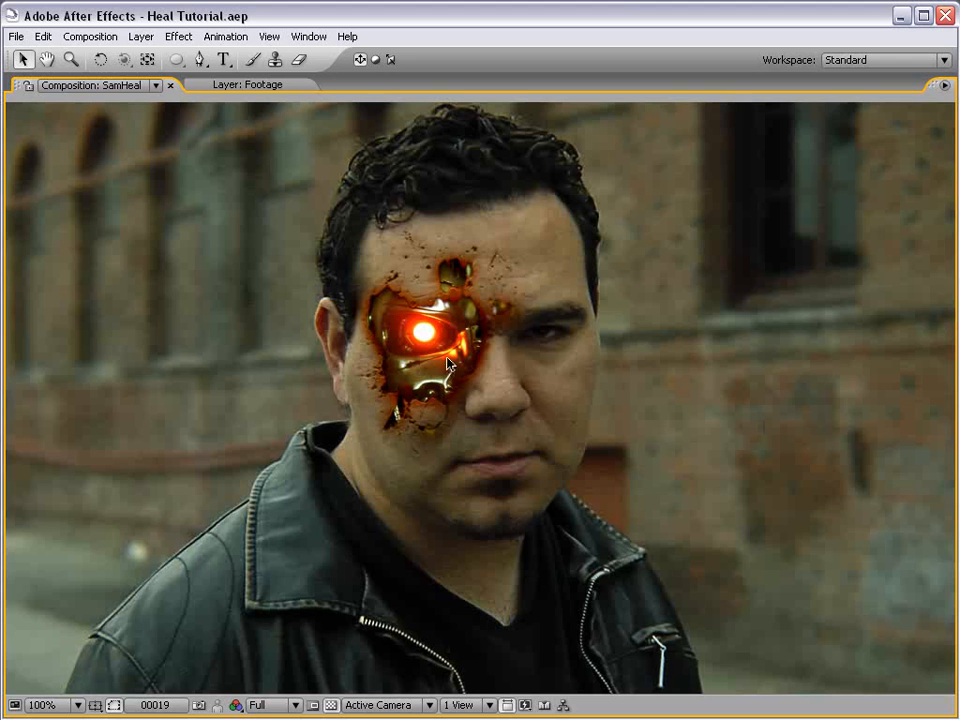
{"action": "scroll", "coordinate": [425, 335], "scroll_direction": "up", "scroll_amount": 1}
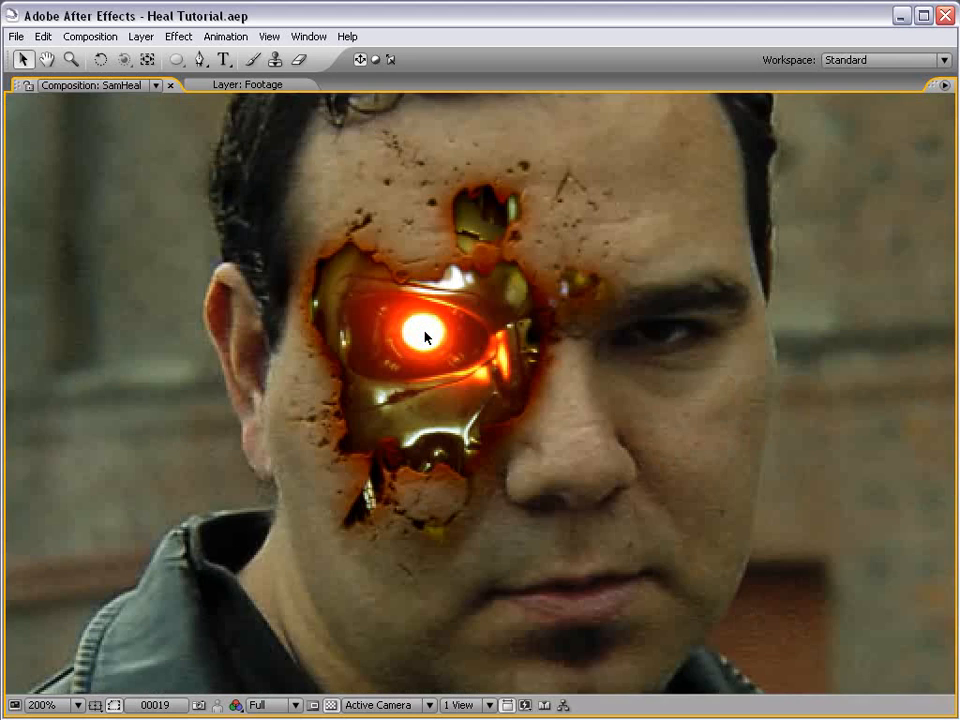
{"action": "scroll", "coordinate": [425, 337], "scroll_direction": "up", "scroll_amount": 1}
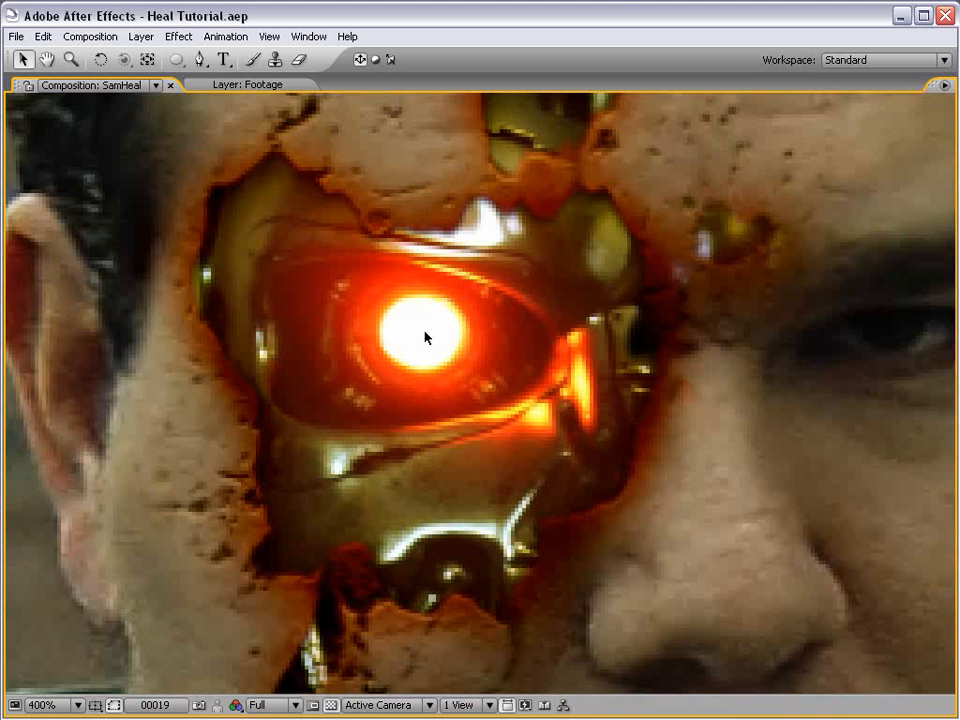
{"action": "scroll", "coordinate": [425, 337], "scroll_direction": "up", "scroll_amount": 2}
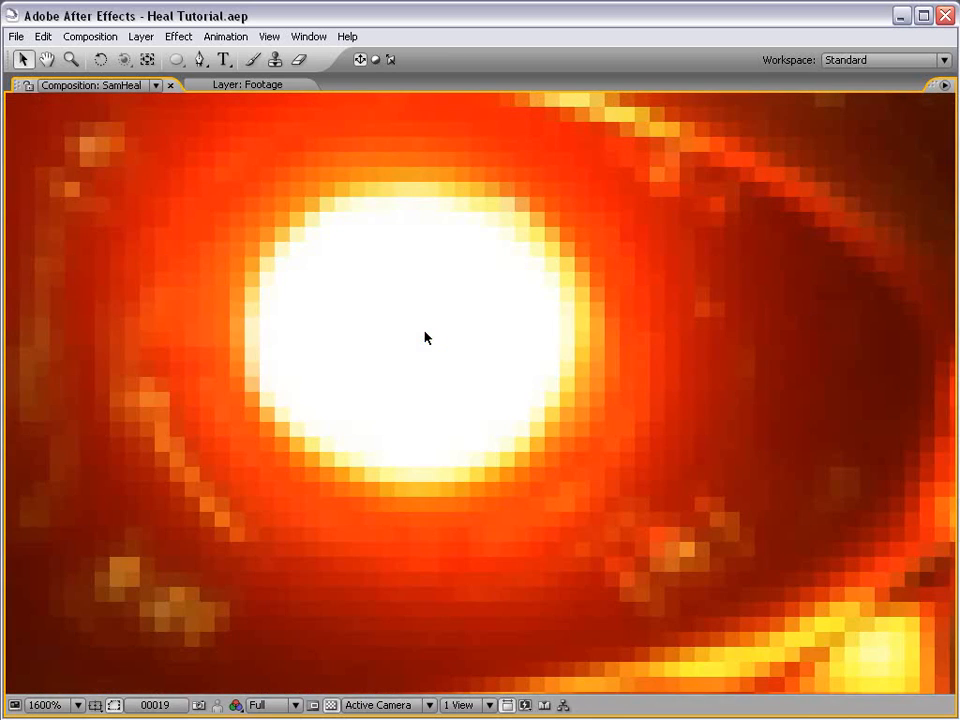
Step: Restore the full panel layout, then open Outside Blood 4's source composition, Cut Precomp, and examine the mask outlines of the black Term solid
{"action": "scroll", "coordinate": [425, 337], "scroll_direction": "down", "scroll_amount": 4}
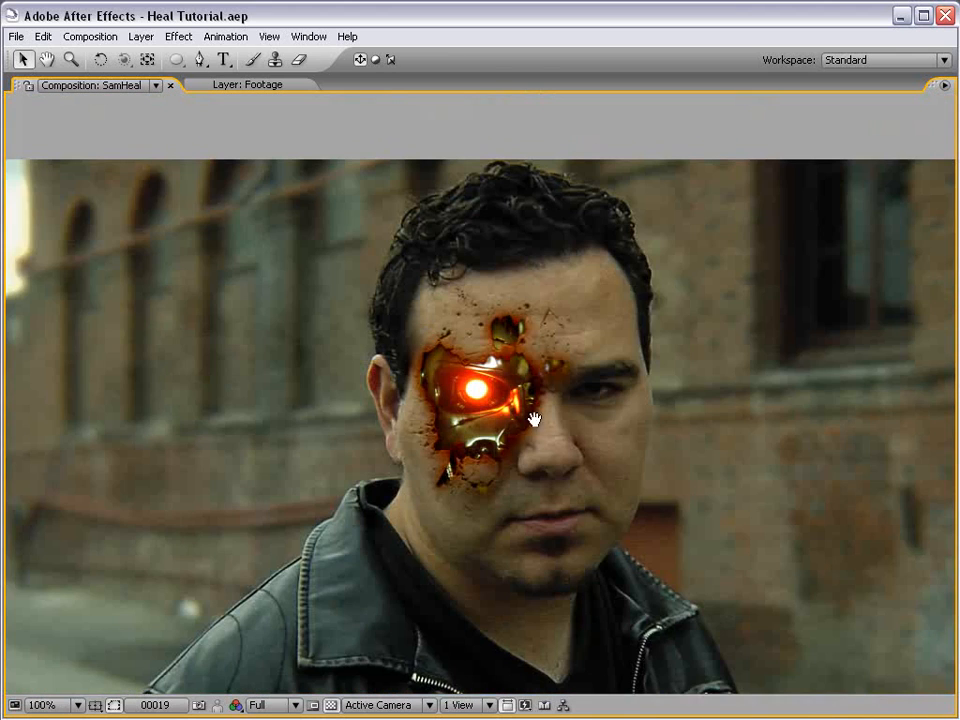
{"action": "left_click_drag", "start_coordinate": [560, 436], "coordinate": [529, 388]}
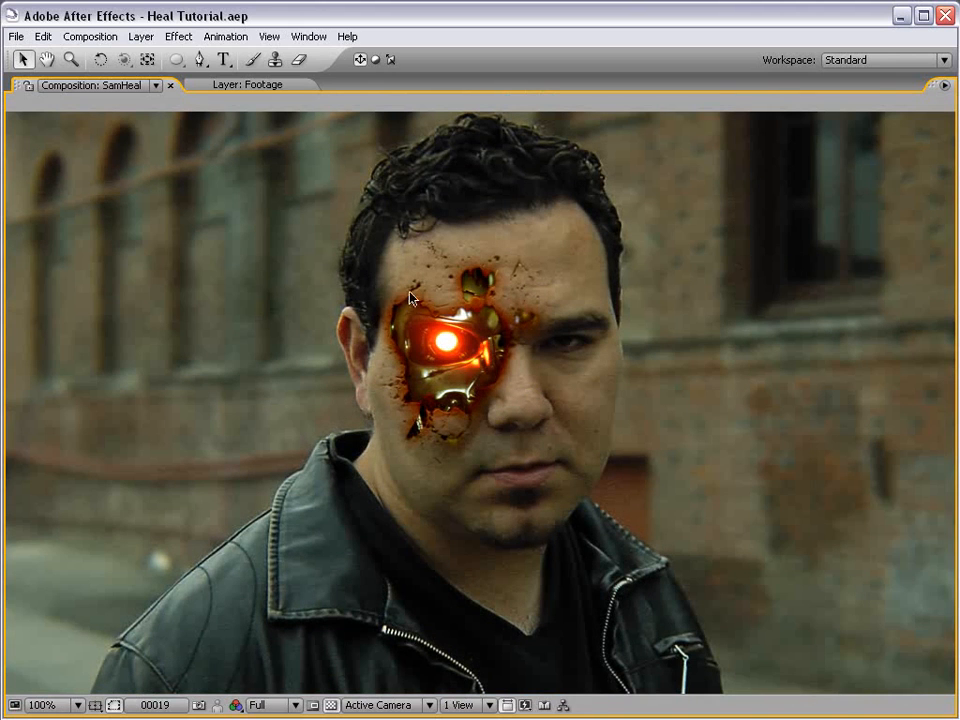
{"action": "key", "text": "grave"}
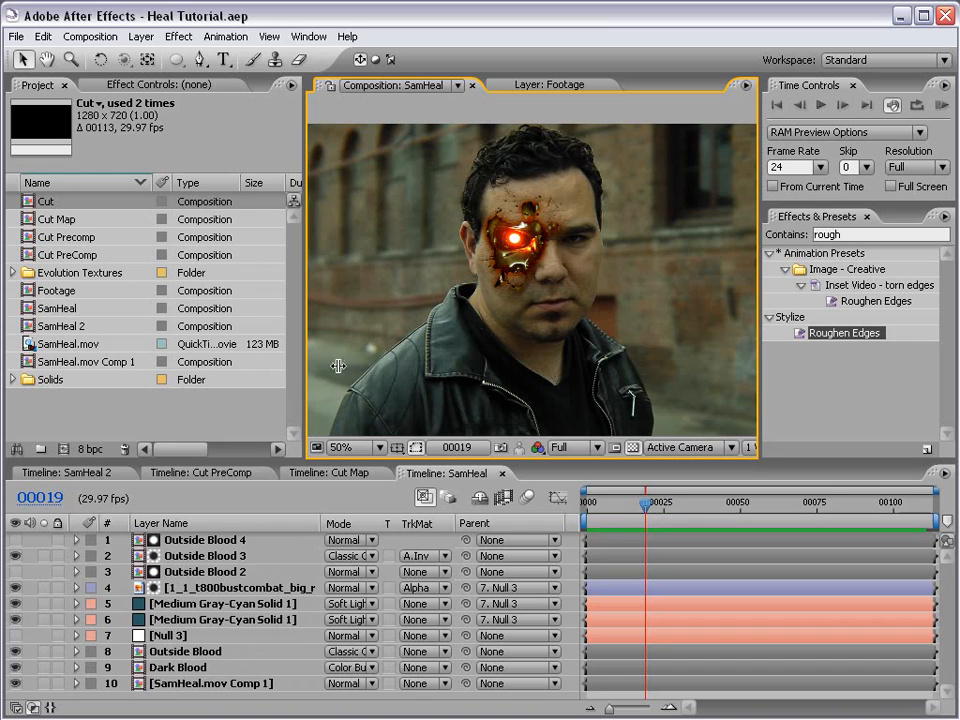
{"action": "double_click", "coordinate": [213, 541]}
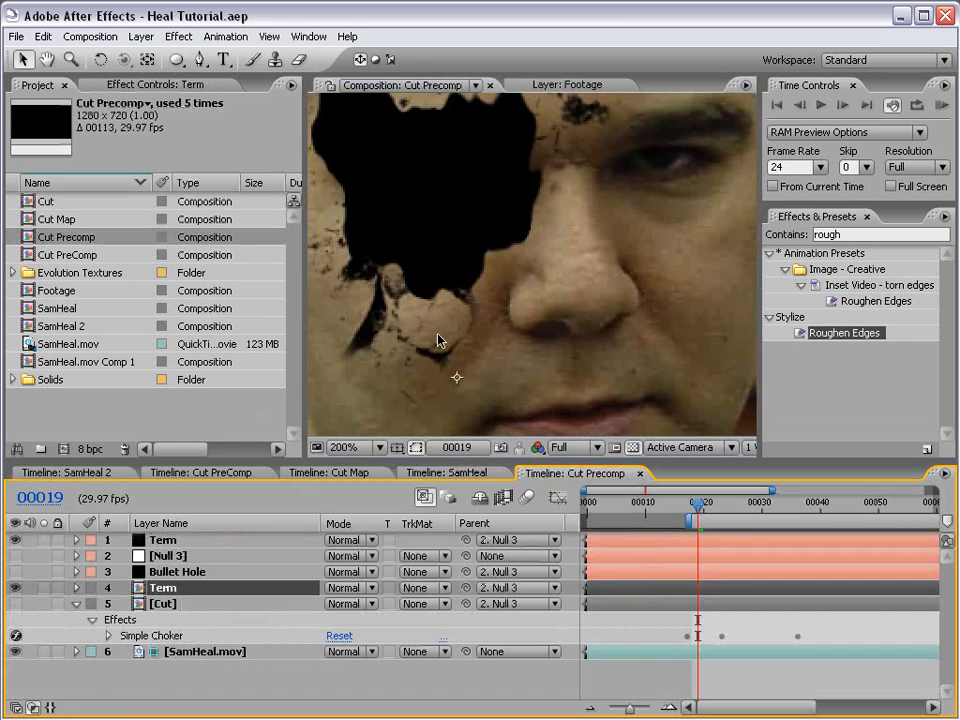
{"action": "scroll", "coordinate": [448, 345], "scroll_direction": "down", "scroll_amount": 1}
{"action": "key", "text": "space"}
{"action": "left_click_drag", "start_coordinate": [384, 268], "coordinate": [399, 300]}
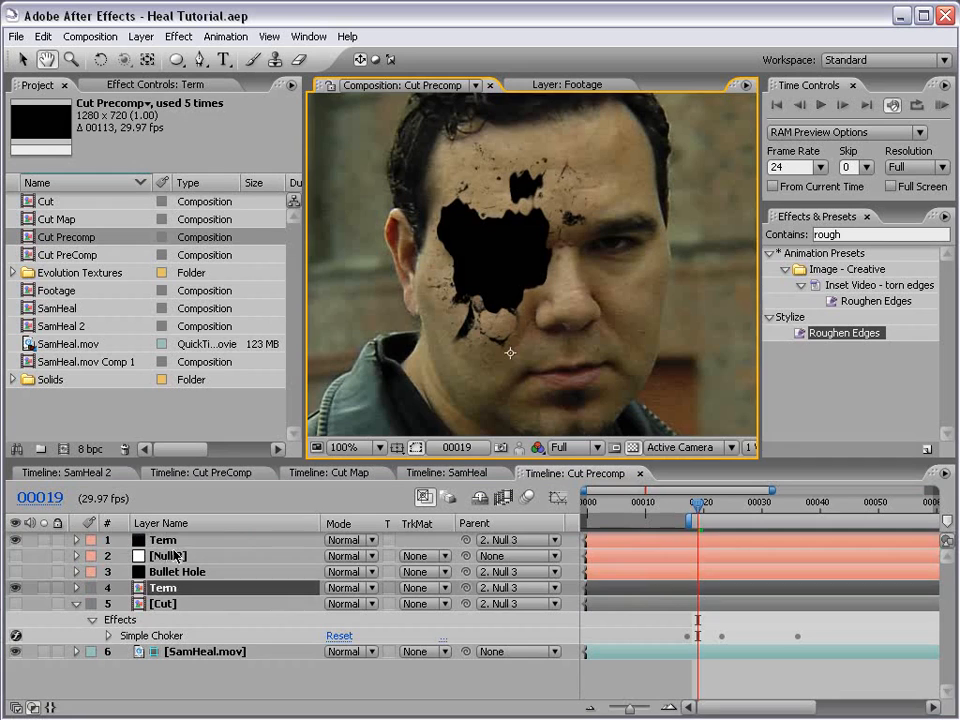
{"action": "left_click", "coordinate": [513, 287]}
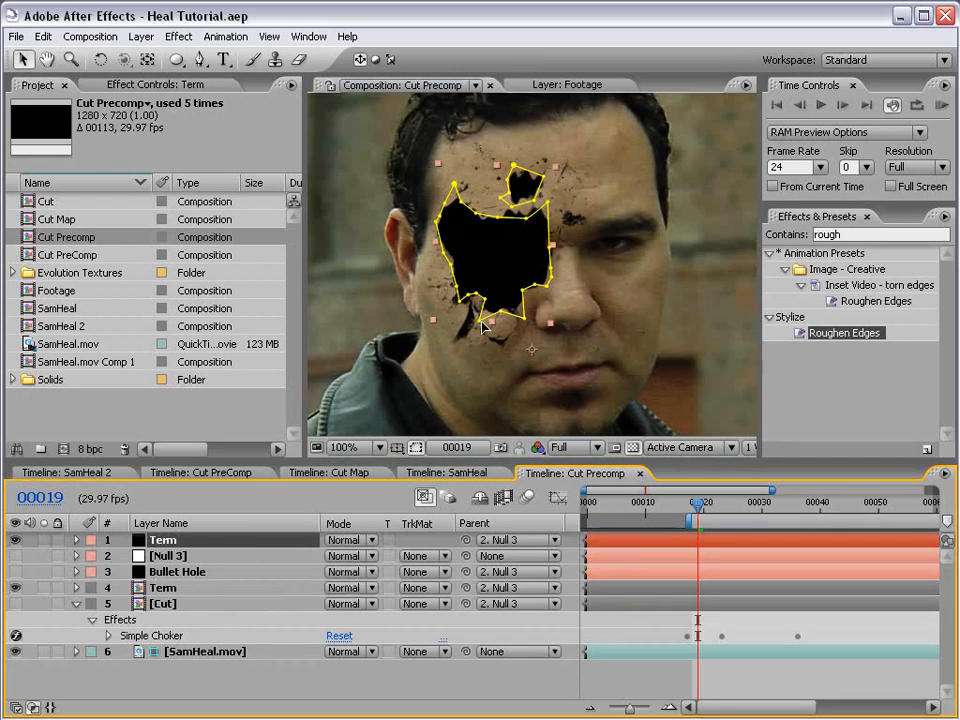
Step: Return to the SamHeal composition, hide and show the t800 bust image layer to compare the wound, and save the project
{"action": "left_click", "coordinate": [438, 475]}
{"action": "scroll", "coordinate": [545, 240], "scroll_direction": "up", "scroll_amount": 2}
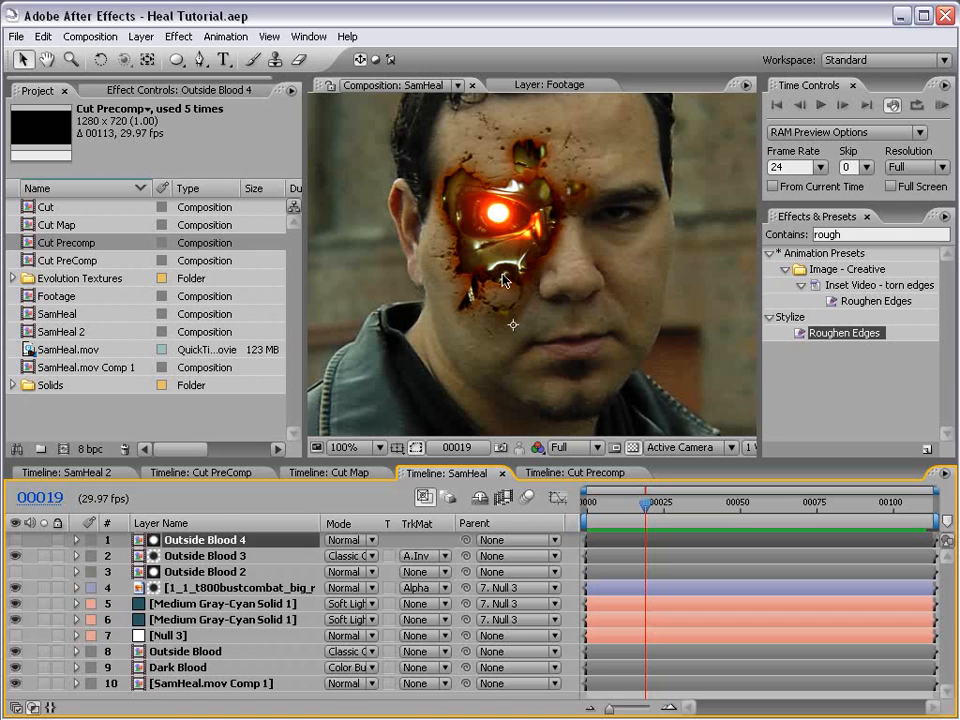
{"action": "left_click", "coordinate": [180, 587]}
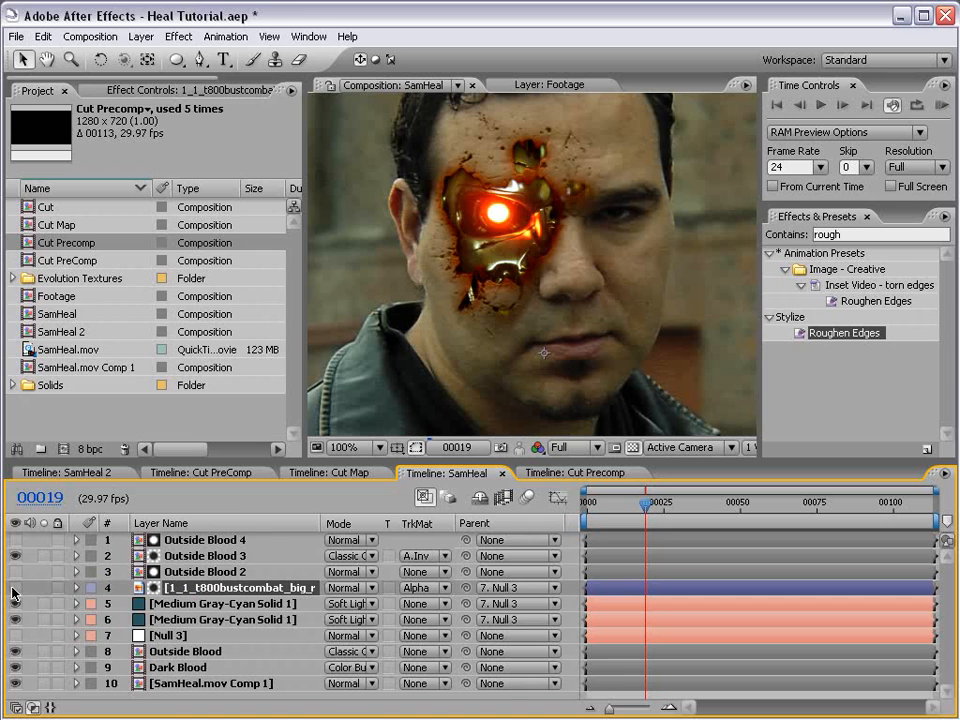
{"action": "left_click", "coordinate": [14, 589]}
{"action": "left_click", "coordinate": [14, 589]}
{"action": "key", "text": "ctrl+s"}
{"action": "scroll", "coordinate": [584, 270], "scroll_direction": "down", "scroll_amount": 2}
{"action": "scroll", "coordinate": [584, 280], "scroll_direction": "up", "scroll_amount": 1}
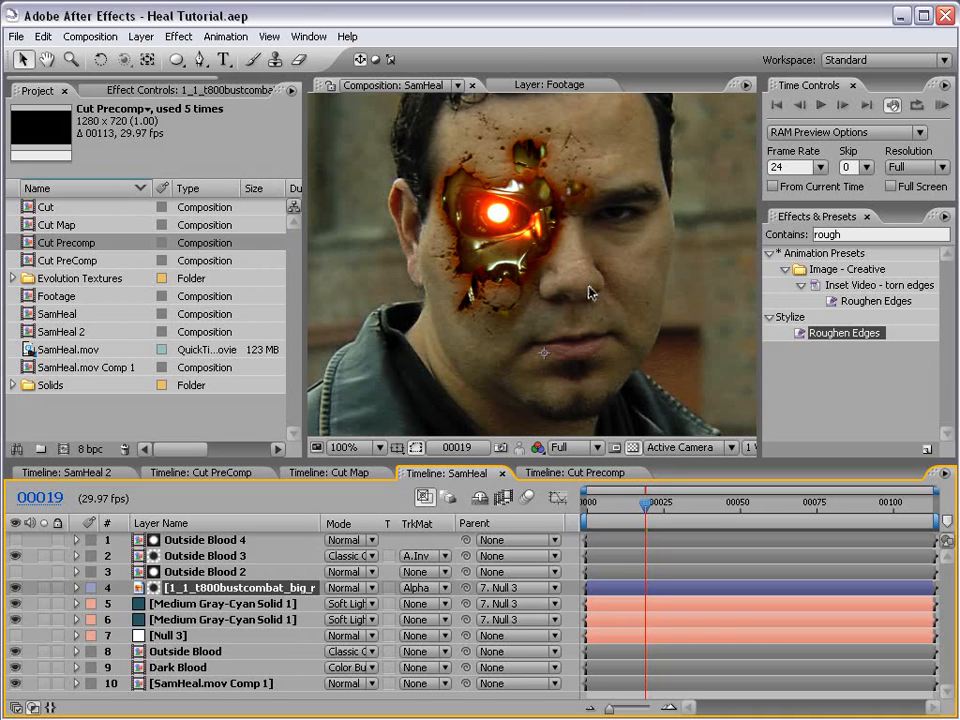